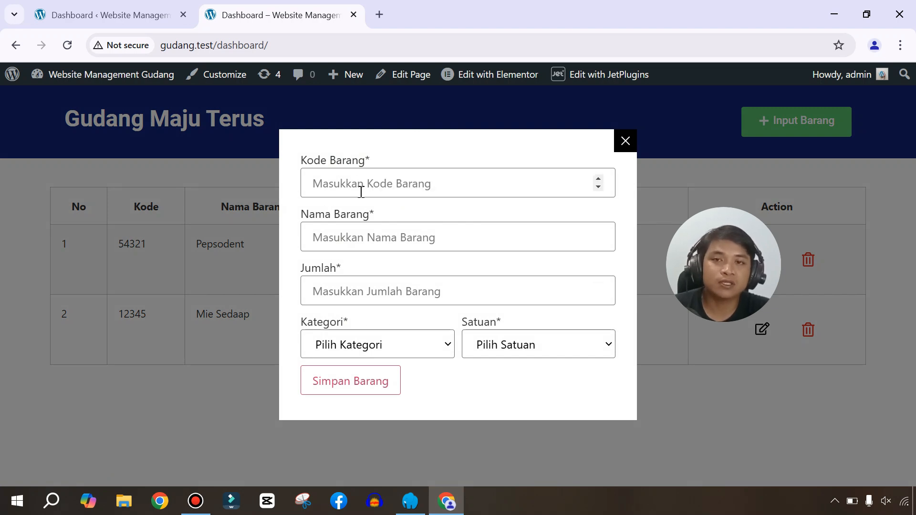
Examine the item entry form, including its Kode Barang field and the Kategori and Satuan choices.
left_click(338, 181)
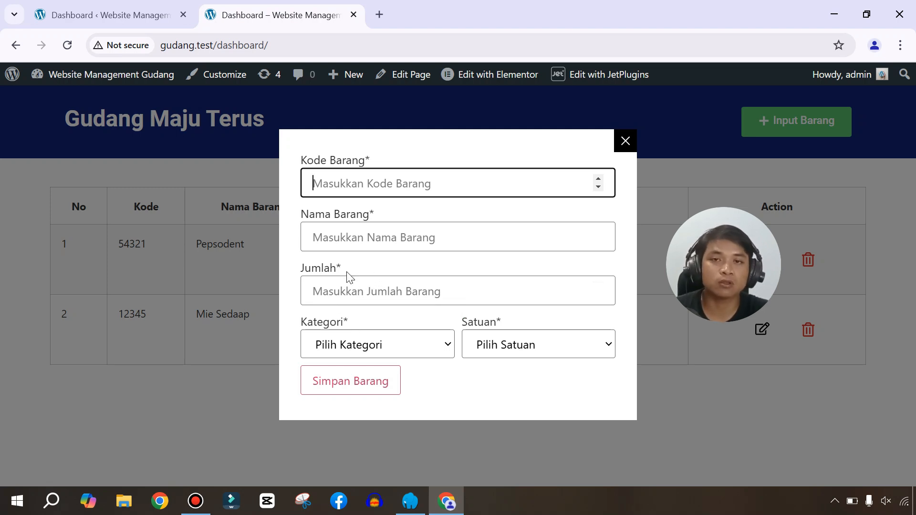
left_click(359, 345)
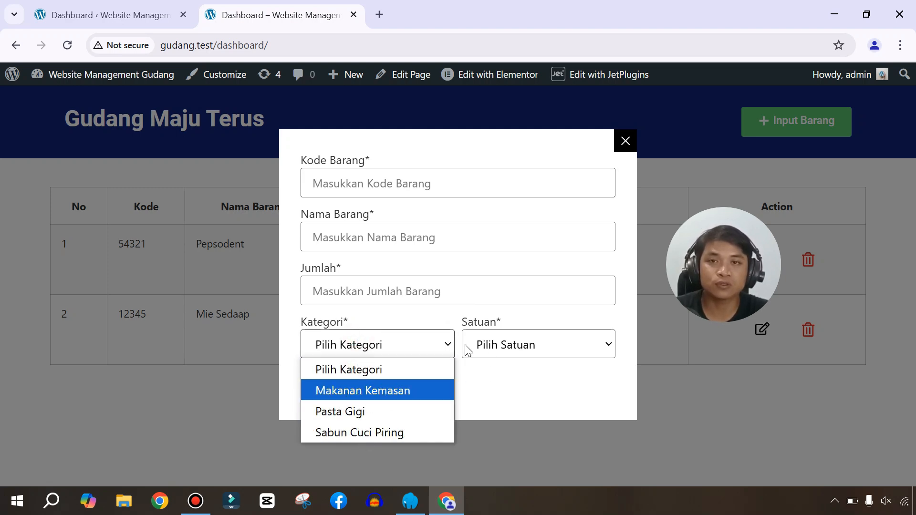
left_click(510, 347)
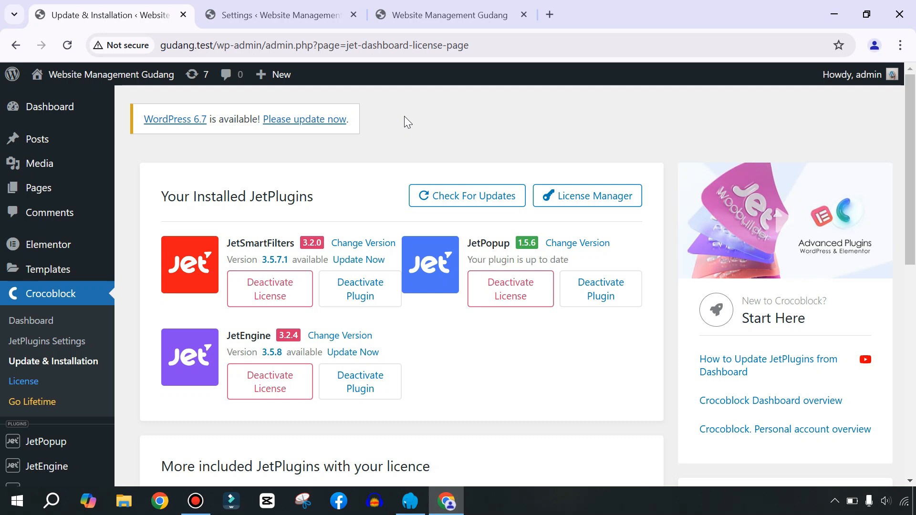
Switch to Laragon to check the Apache and MySQL services, and return to the WordPress admin in the browser.
left_click(411, 501)
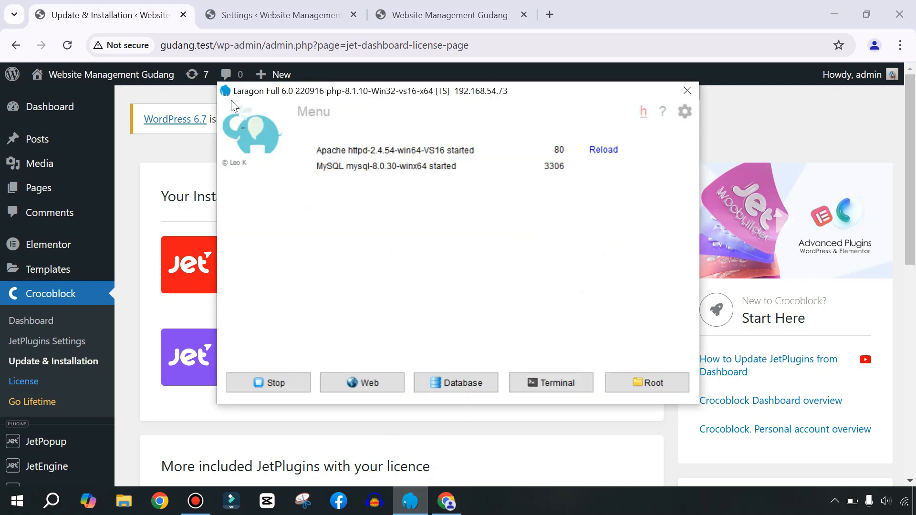
left_click(158, 21)
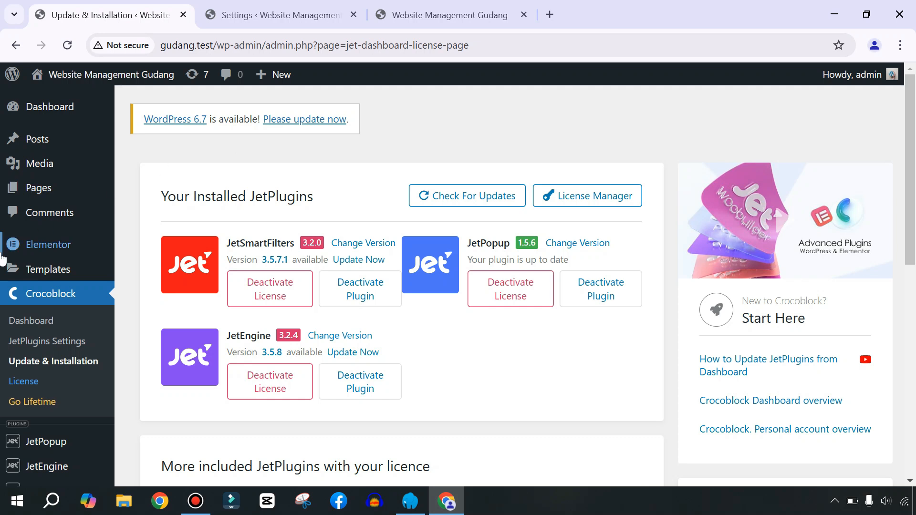
Review the installed JetPlugins and the additional ones included with the licence.
mouse_move(18, 245)
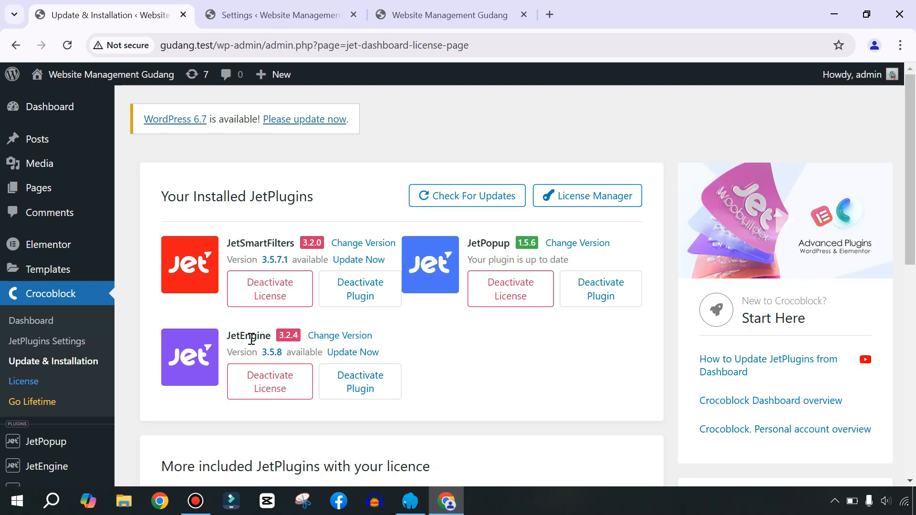
scroll(467, 325, "down", 6)
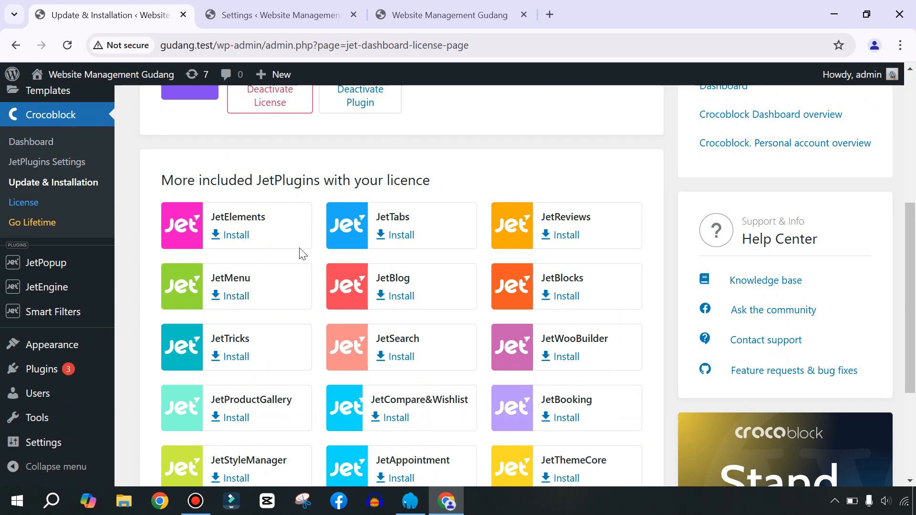
scroll(300, 256, "up", 6)
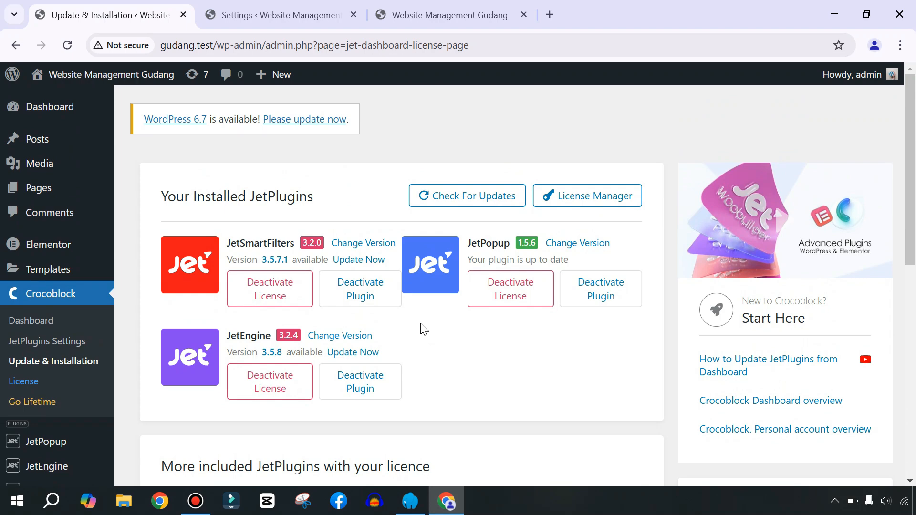
Open the Themes page of the WordPress admin in a new browser tab and switch to it.
scroll(339, 295, "down", 5)
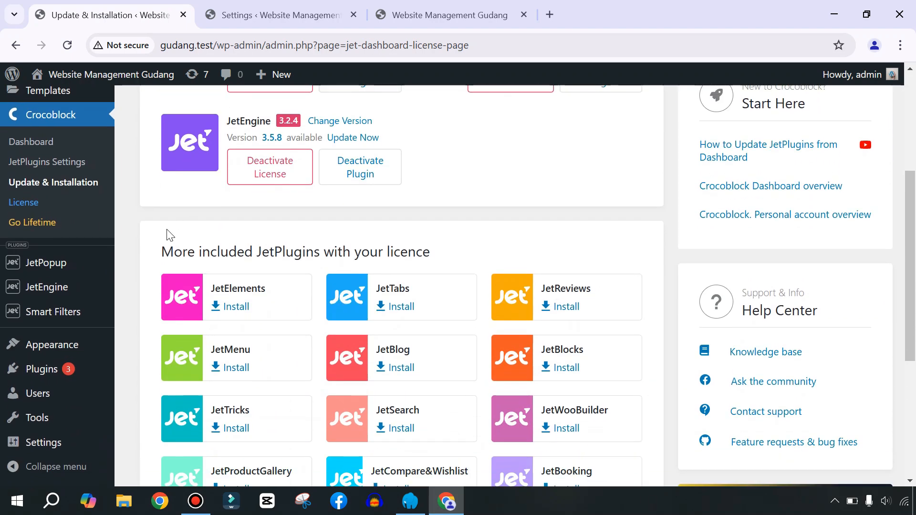
mouse_move(31, 345)
right_click(133, 347)
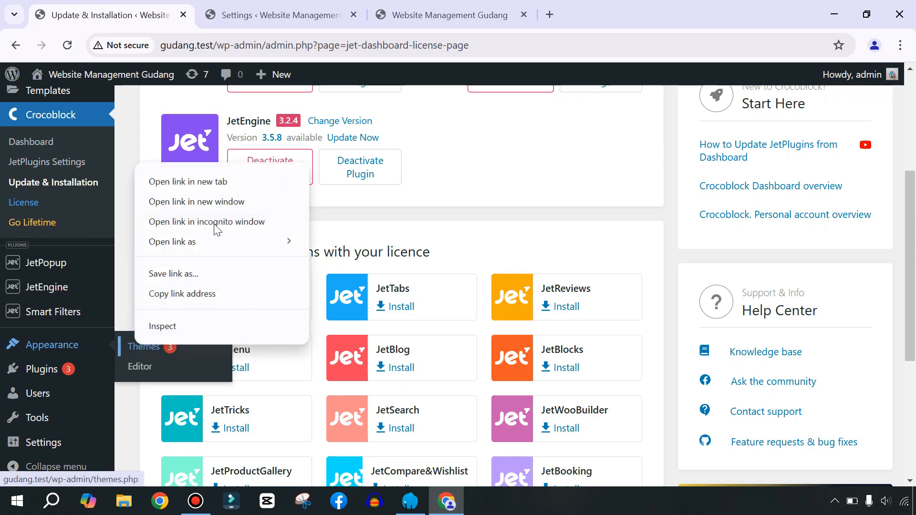
left_click(173, 184)
left_click(267, 14)
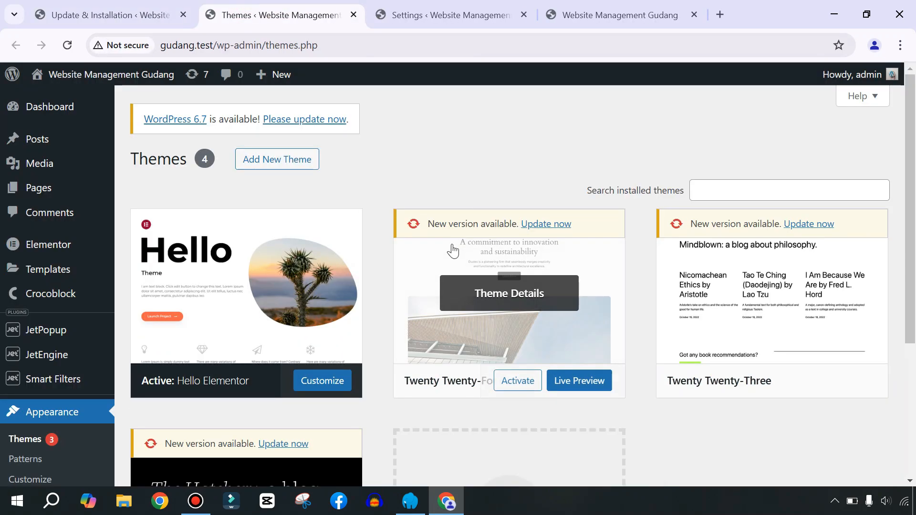
Delete the inactive Twenty Twenty-Four theme and confirm its removal.
mouse_move(231, 395)
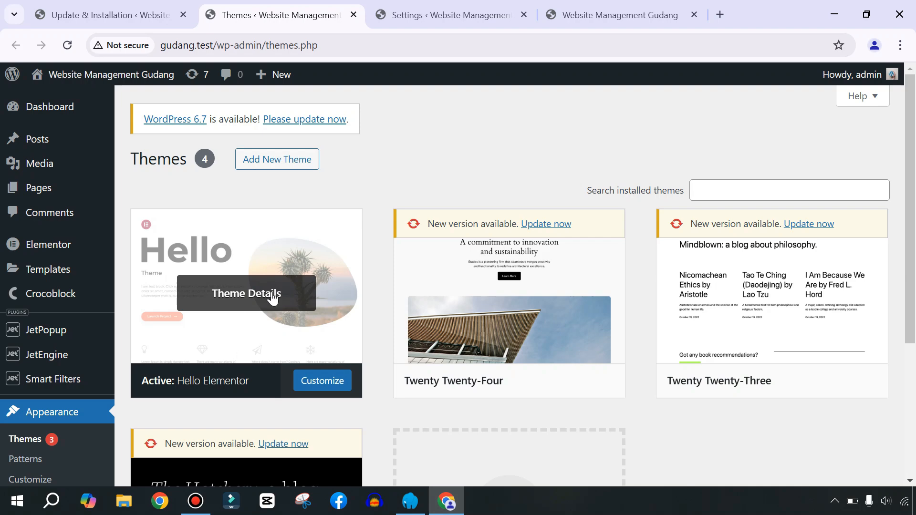
left_click(515, 303)
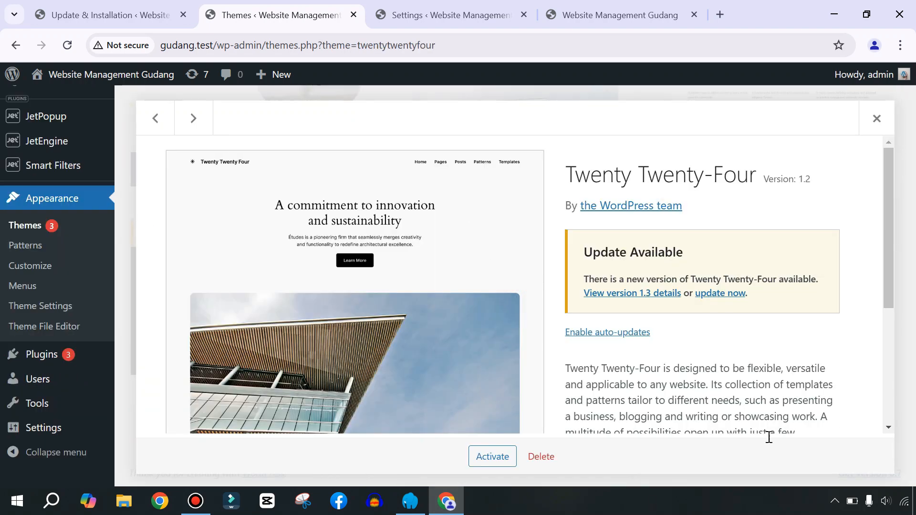
left_click(541, 456)
left_click(522, 165)
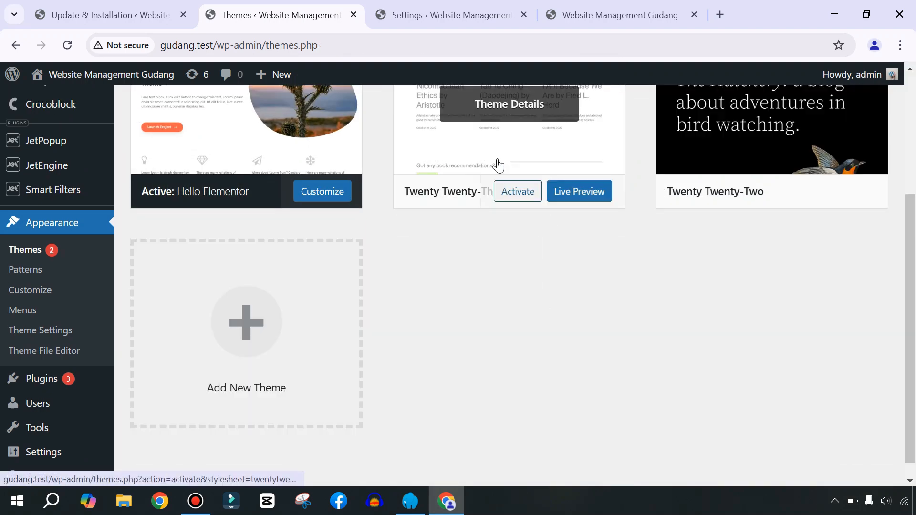
Delete the inactive Twenty Twenty-Three and Twenty Twenty-Two themes, confirming each removal.
left_click(495, 163)
left_click(541, 457)
left_click(522, 164)
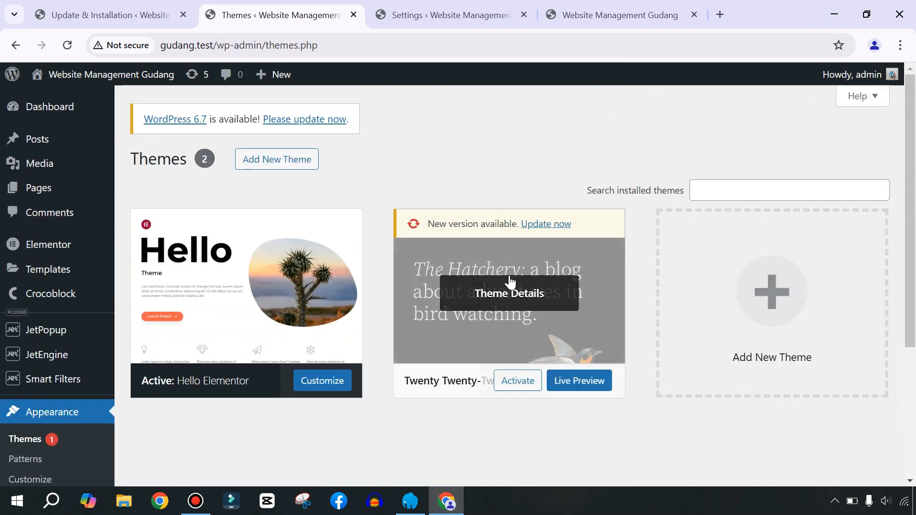
left_click(510, 281)
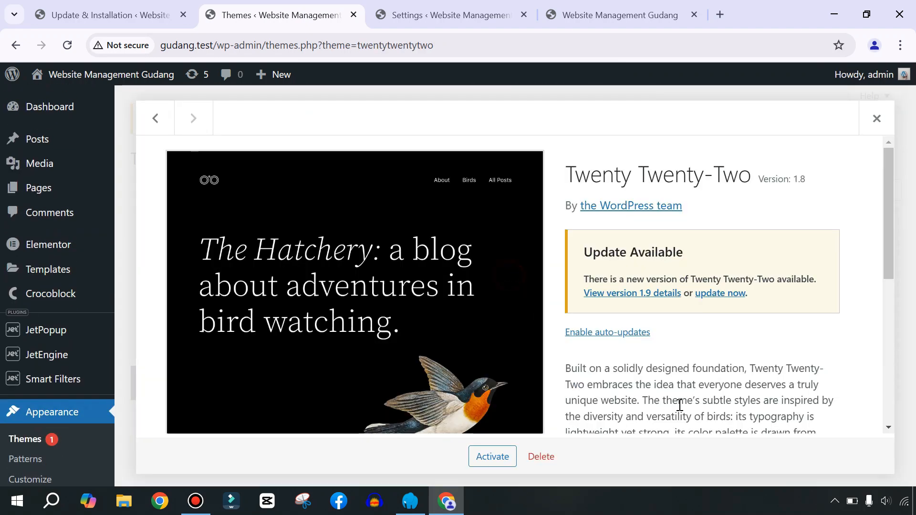
left_click(542, 457)
left_click(520, 167)
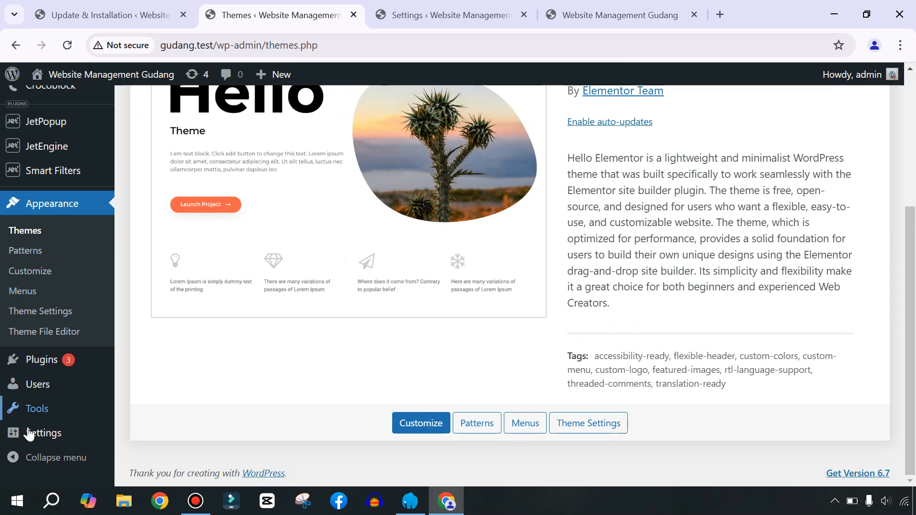
Set the site's permalink structure to Post name and save the permalink settings.
mouse_move(22, 427)
left_click(137, 400)
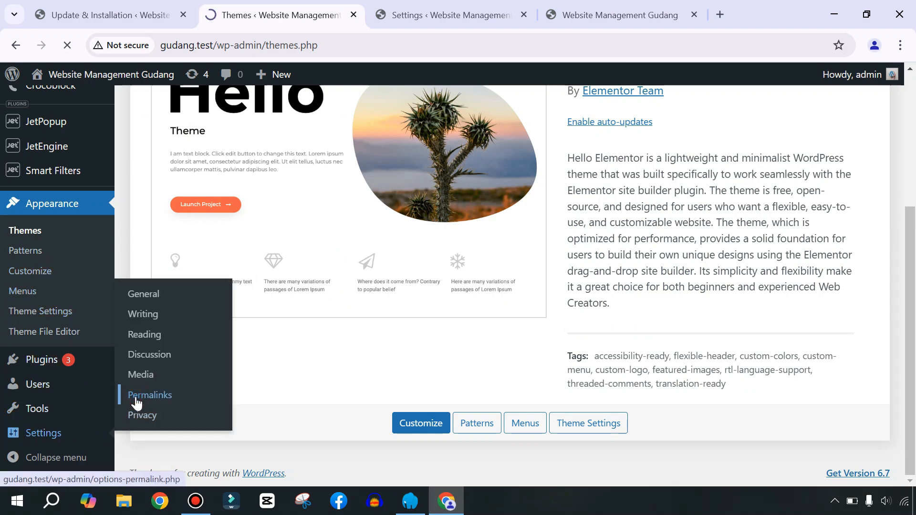
scroll(289, 299, "down", 3)
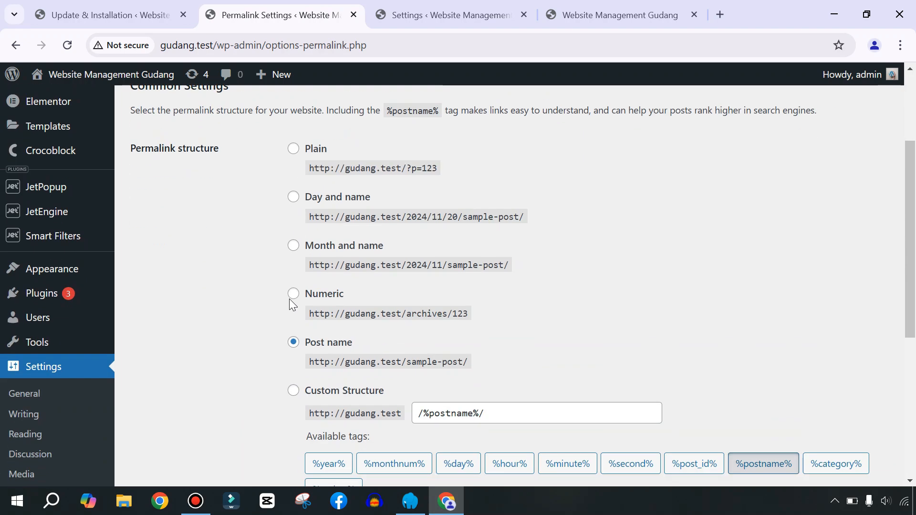
left_click(293, 345)
left_click(293, 197)
left_click(293, 343)
scroll(234, 342, "down", 5)
left_click(145, 429)
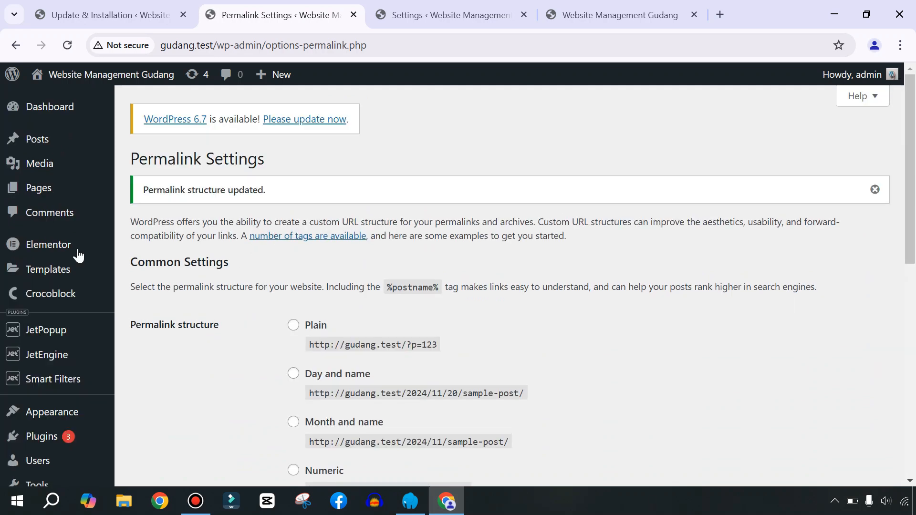
Set Elementor's Editor Top Bar feature to Inactive and save the Elementor settings.
mouse_move(32, 249)
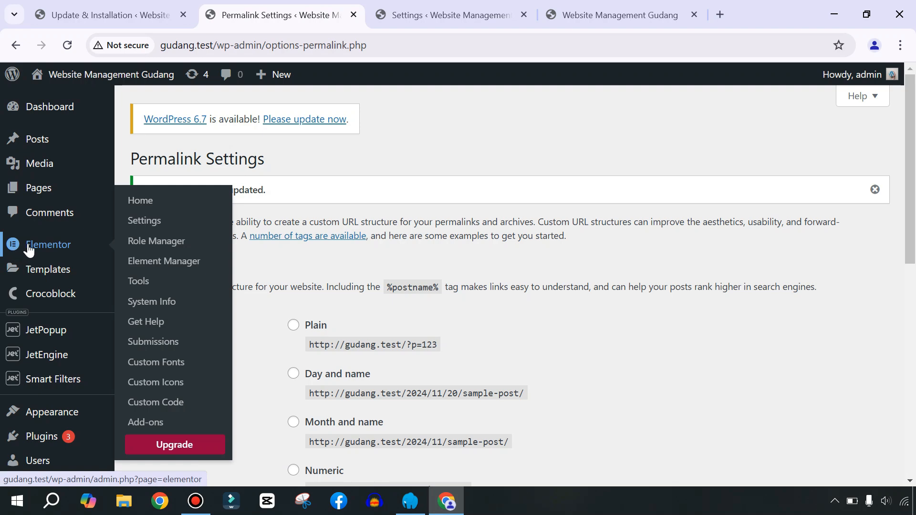
left_click(145, 222)
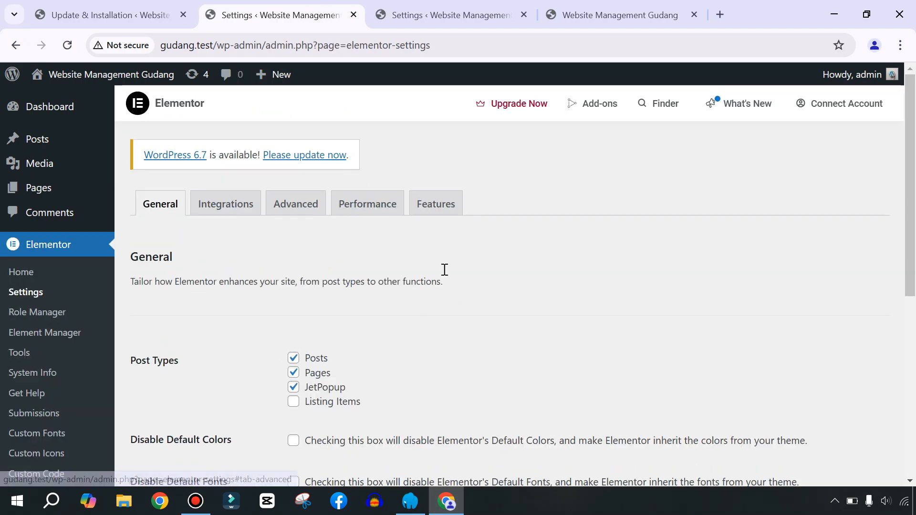
left_click(429, 210)
scroll(410, 279, "down", 5)
scroll(403, 276, "down", 15)
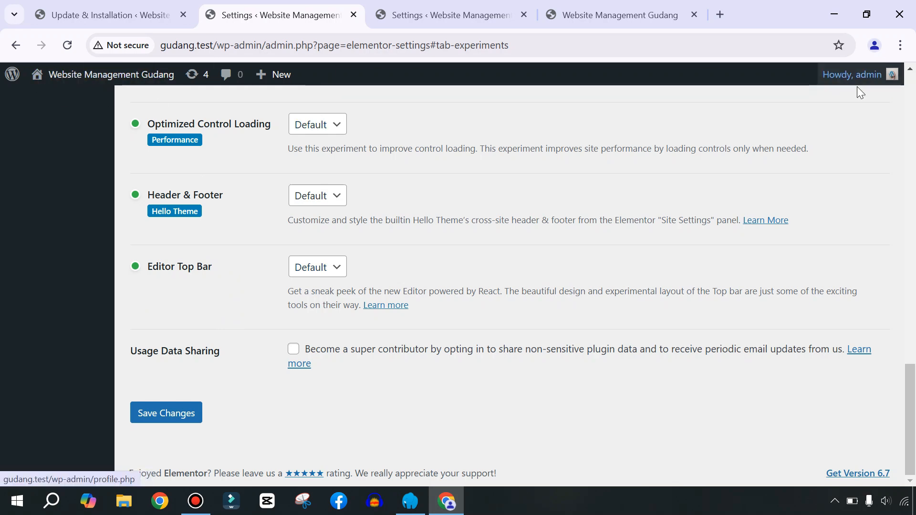
mouse_move(100, 88)
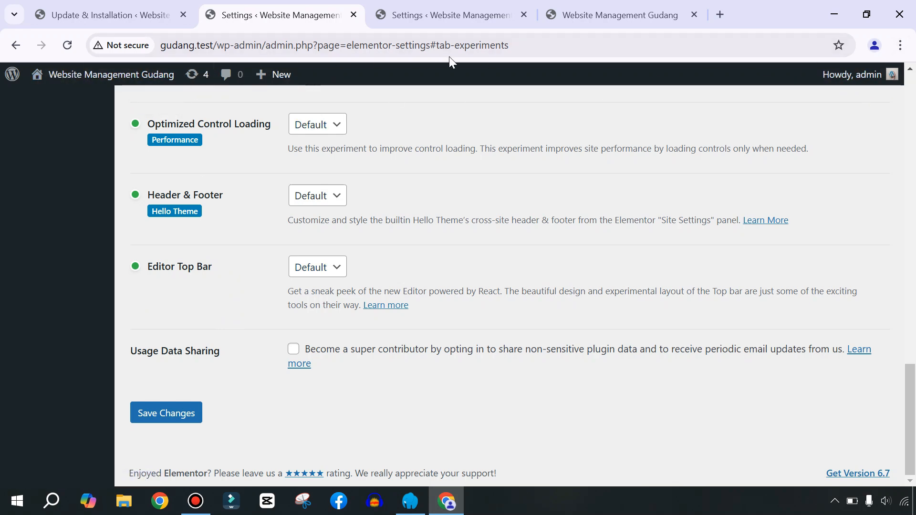
left_click(319, 269)
left_click(311, 326)
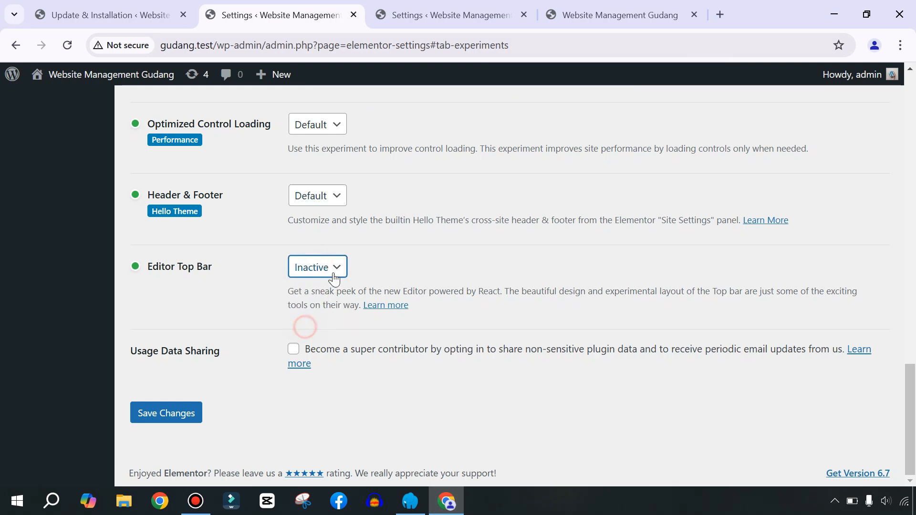
left_click(164, 403)
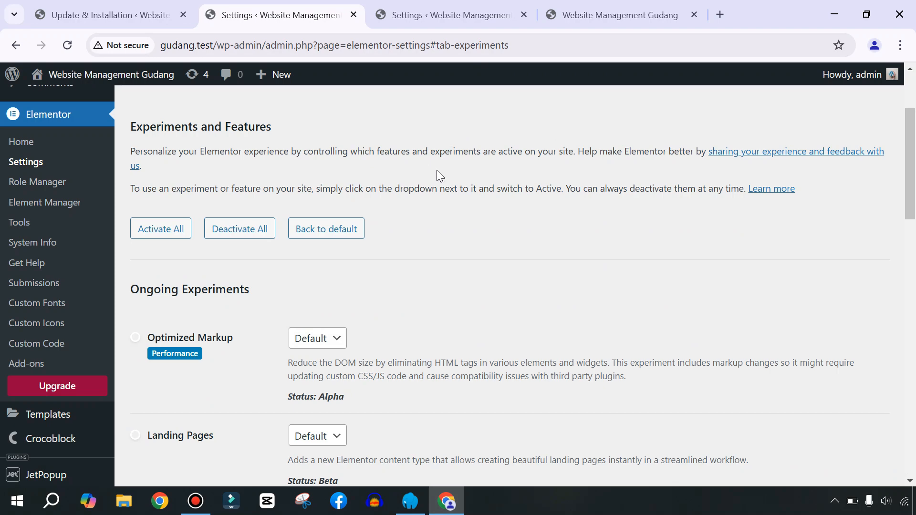
Close the leftover Settings and Website Management Gudang browser tabs, keeping the current Elementor settings open.
scroll(437, 170, "up", 3)
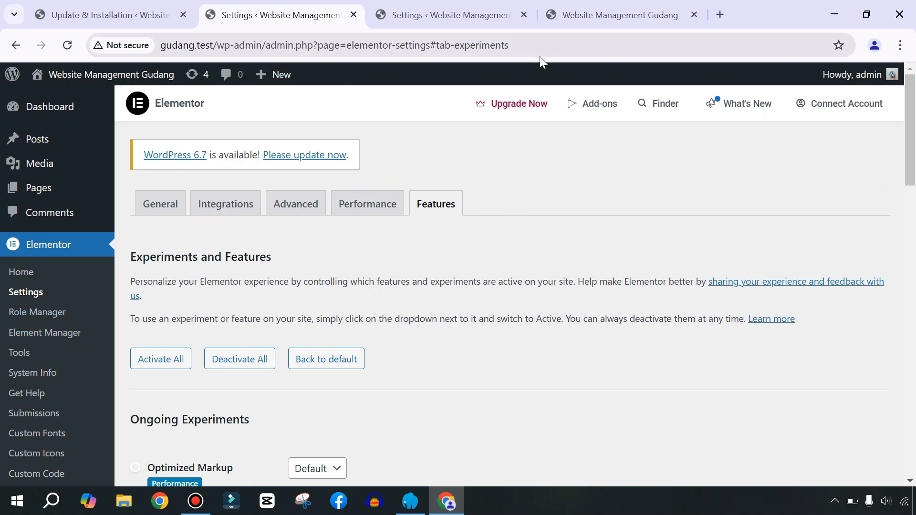
left_click(524, 16)
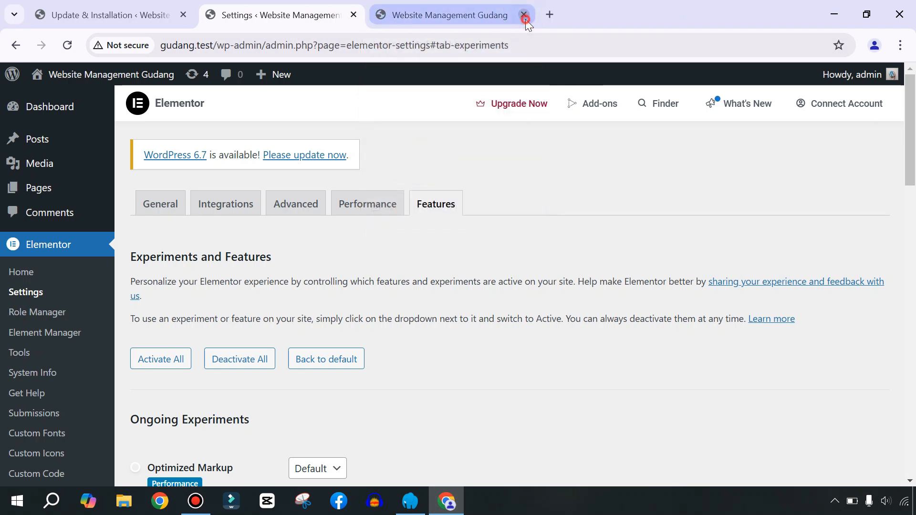
left_click(525, 19)
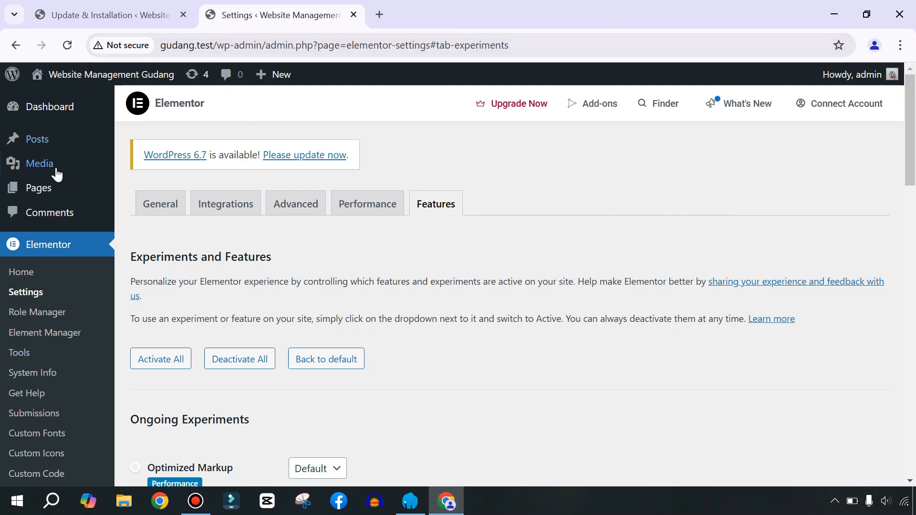
Open the new post editor in a separate browser tab, view its layout, and return to the Elementor settings.
mouse_move(8, 142)
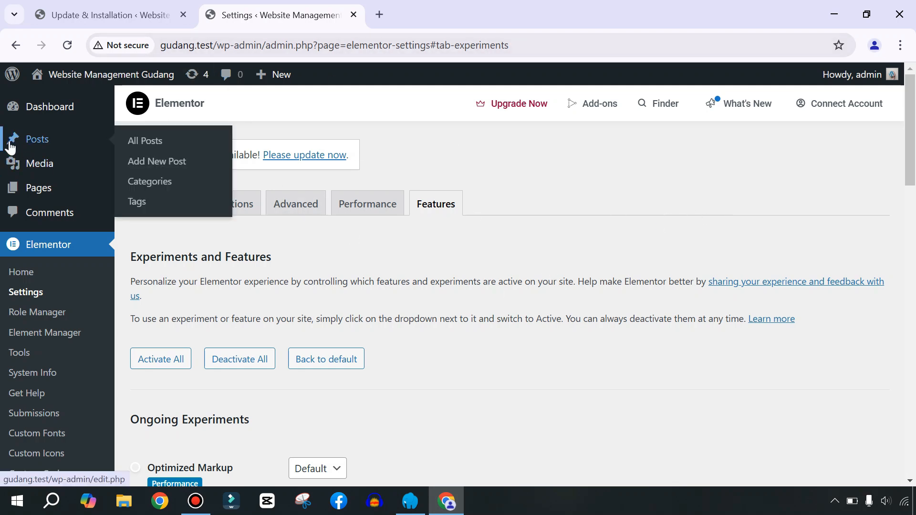
right_click(152, 162)
left_click(177, 178)
left_click(439, 5)
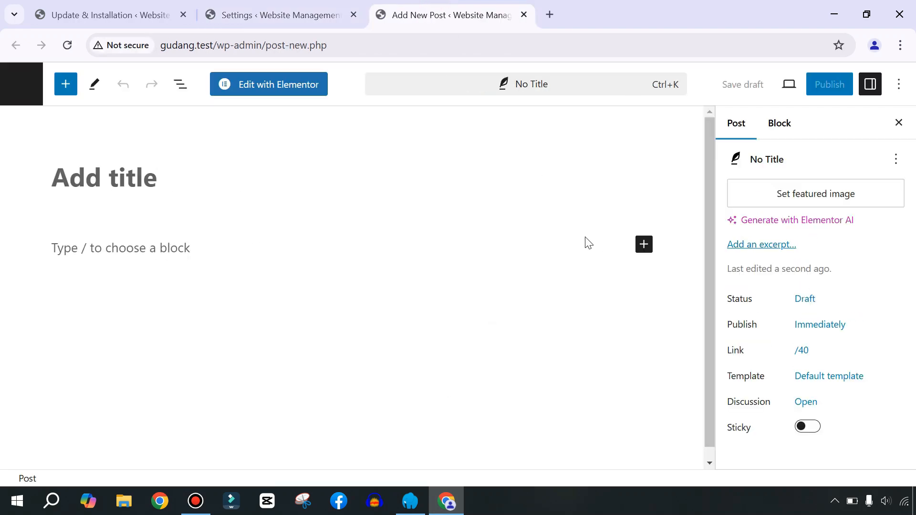
left_click(282, 14)
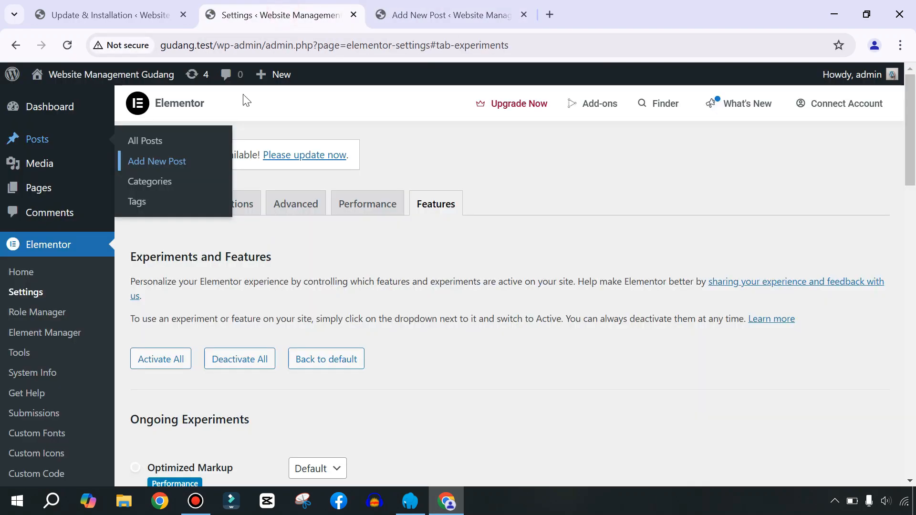
Open JetEngine's Meta Boxes list and start adding a new meta box.
left_click(390, 255)
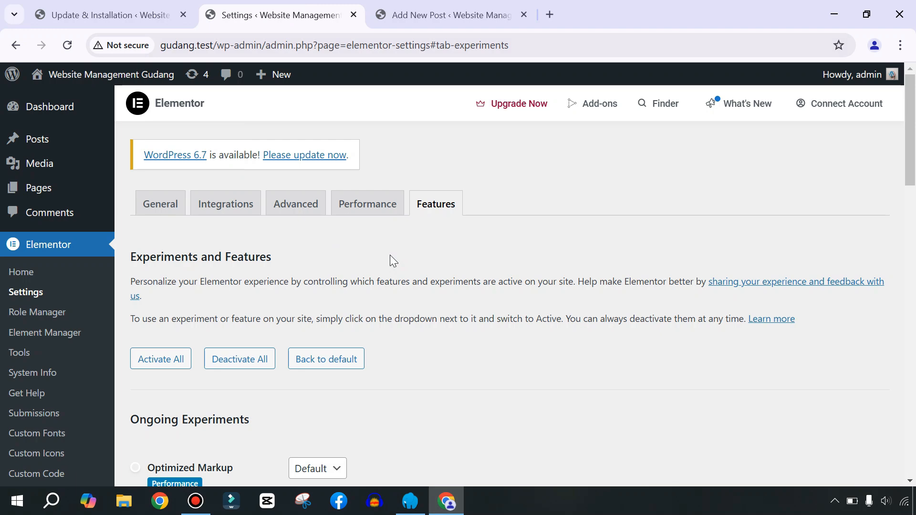
scroll(390, 255, "down", 8)
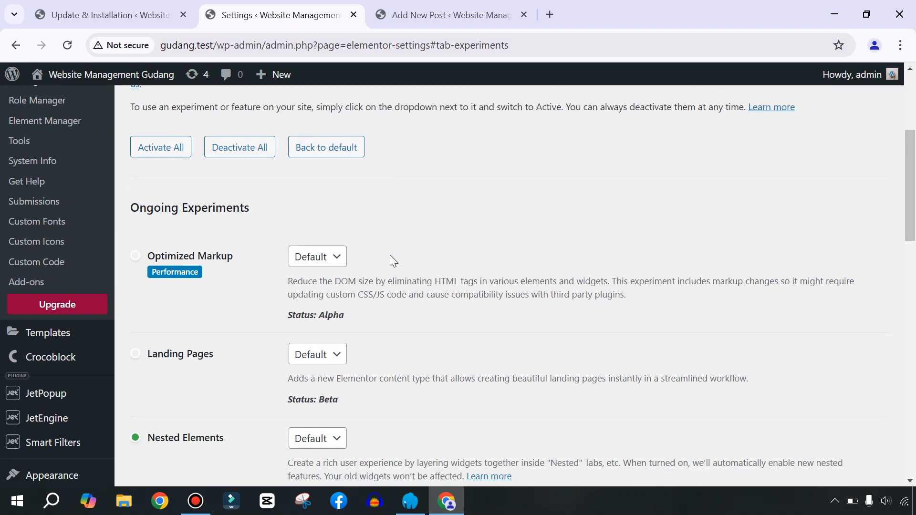
mouse_move(25, 277)
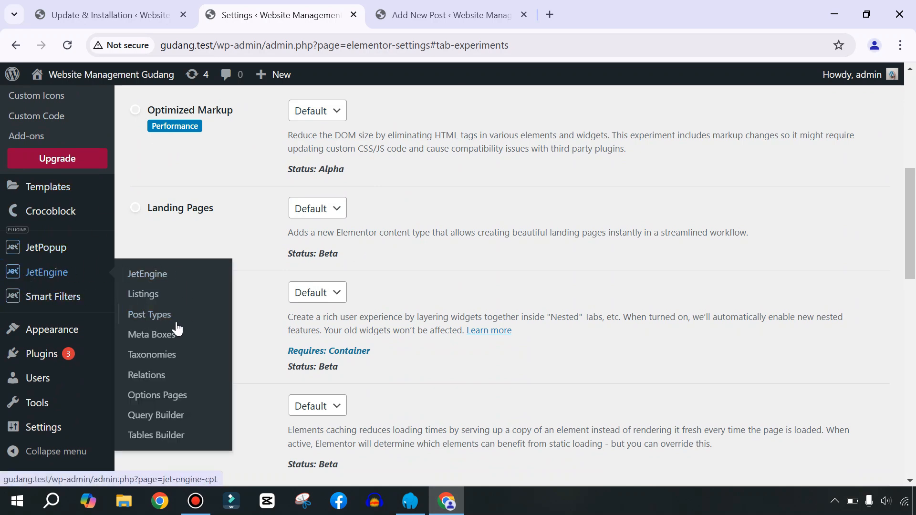
left_click(163, 339)
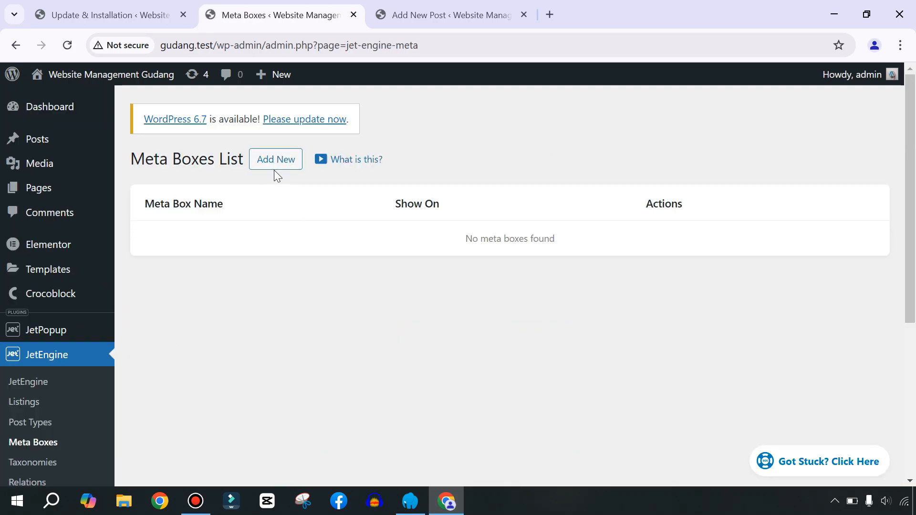
left_click(272, 166)
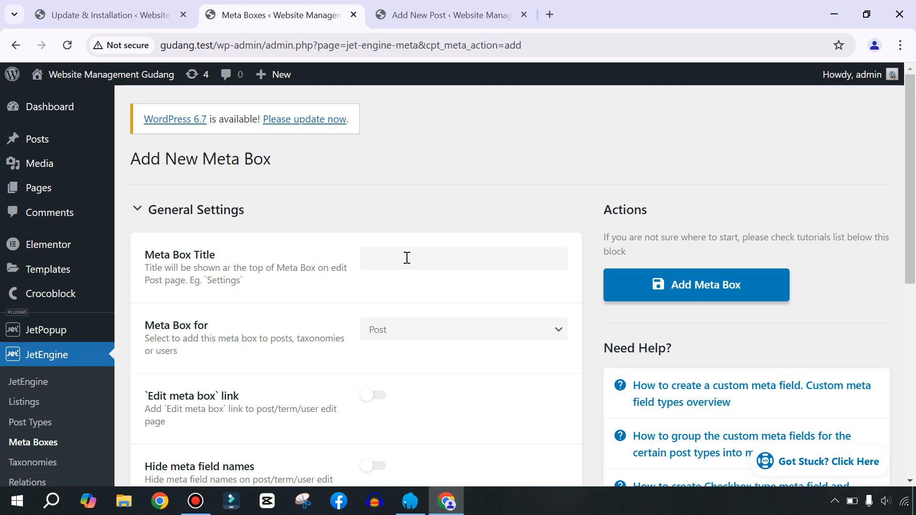
Title the new meta box "Metabox Data Barang".
left_click(407, 258)
type("metabo")
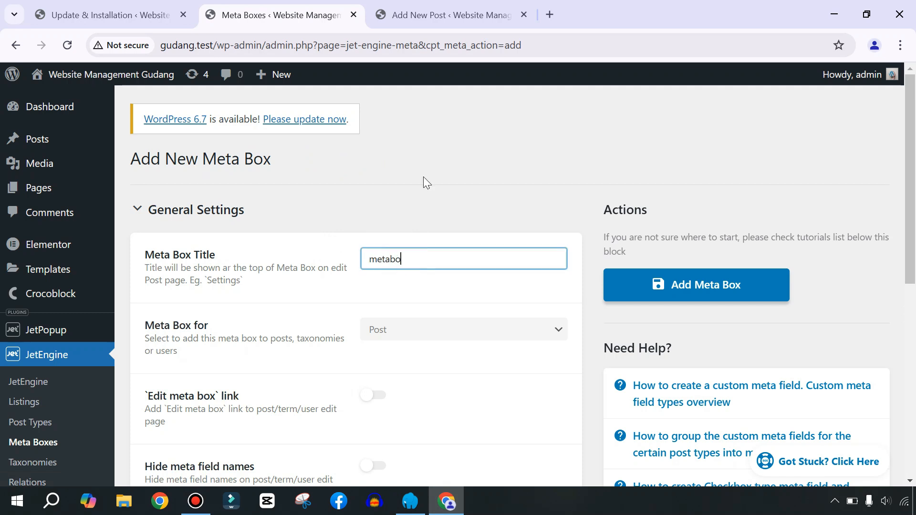
type("x Data Barang")
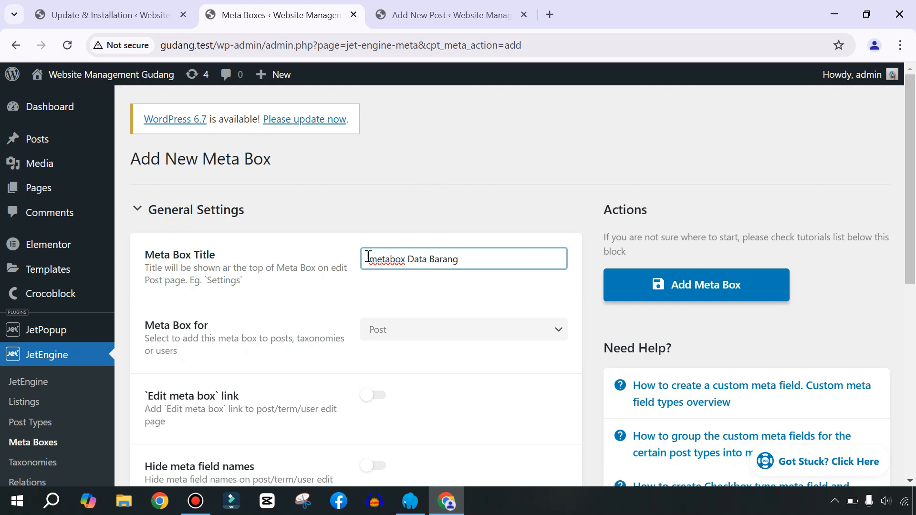
left_click(377, 259)
key("BackSpace")
type("M")
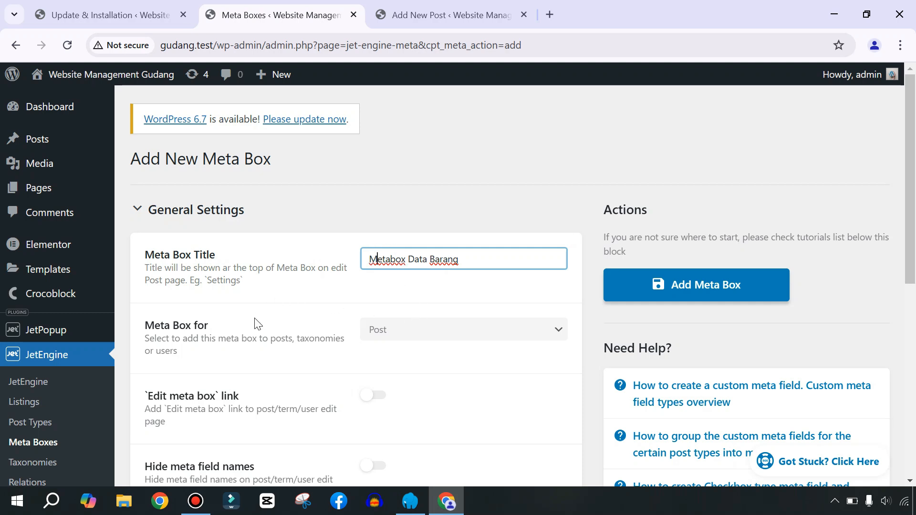
triple_click(481, 262)
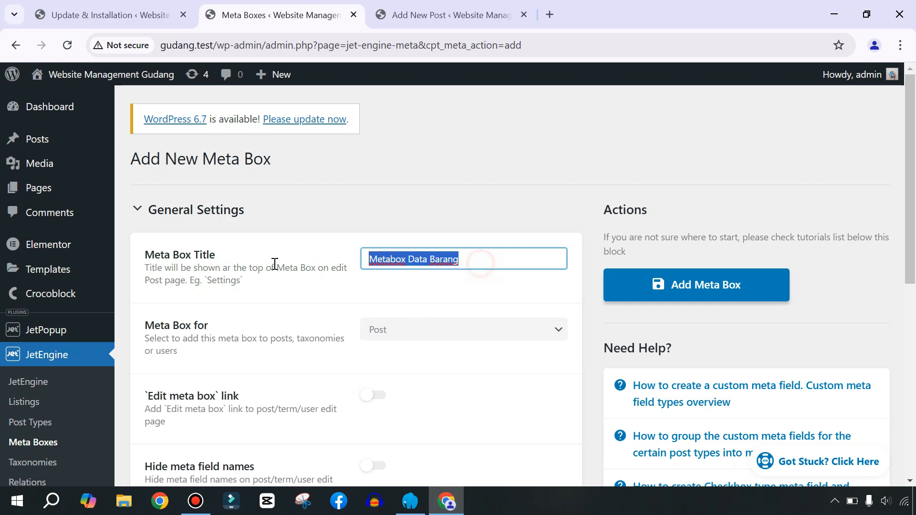
left_click(292, 306)
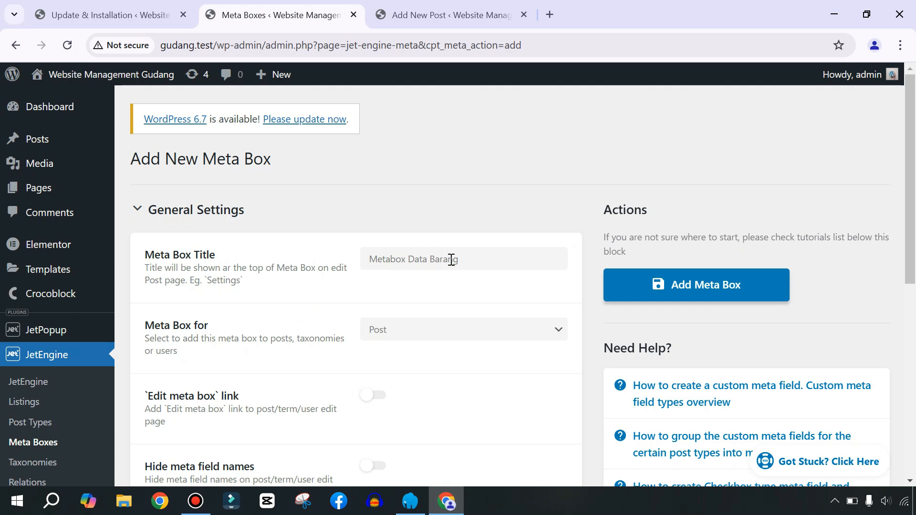
left_click_drag(485, 262, 337, 266)
left_click(338, 285)
Enable the meta box for the Posts post type under its visibility conditions.
scroll(317, 291, "down", 3)
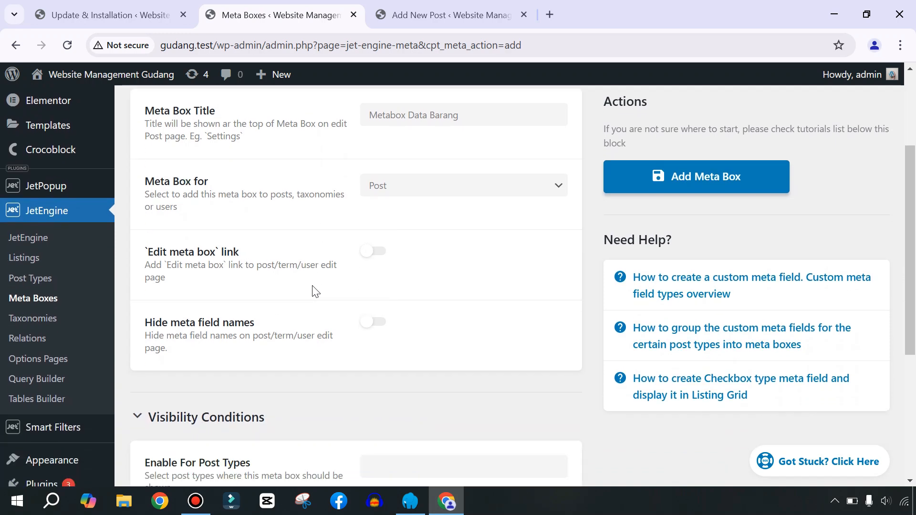
scroll(312, 291, "down", 4)
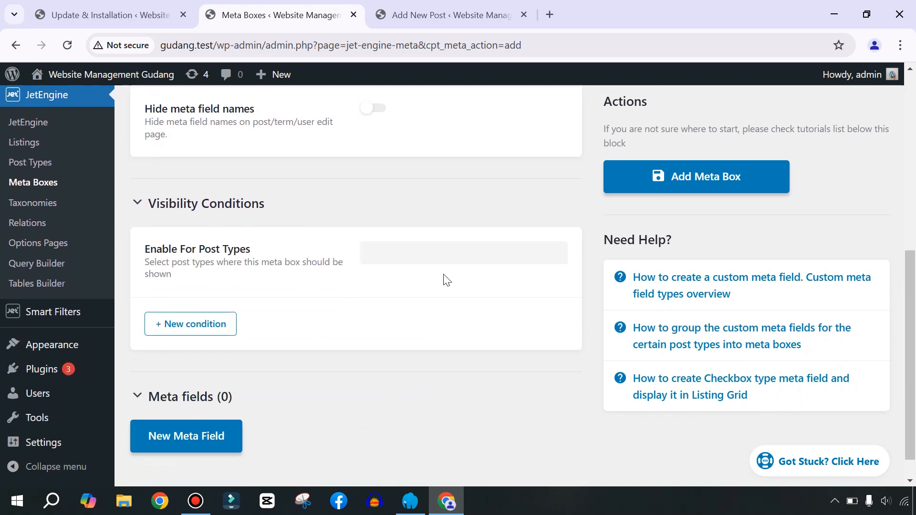
left_click(409, 253)
left_click(389, 285)
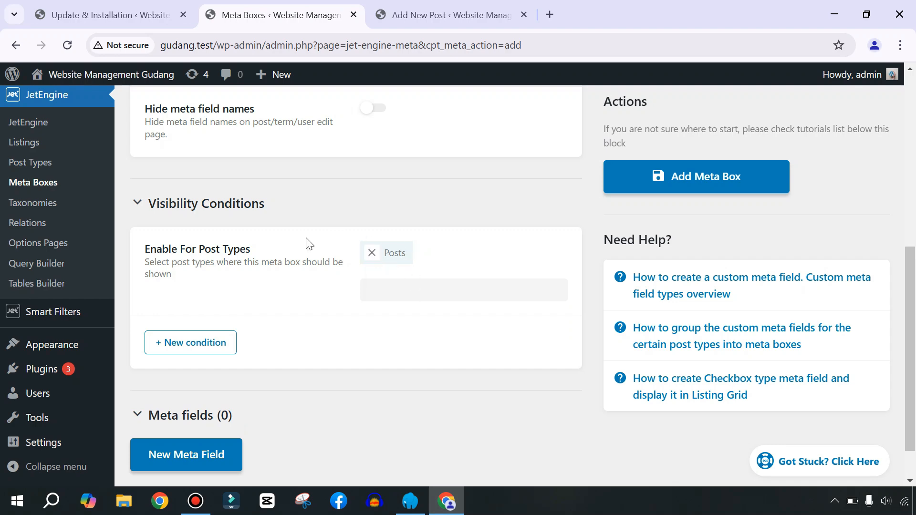
Review the meta box title, view the open new post editor, and return to the meta box form.
scroll(305, 292, "up", 7)
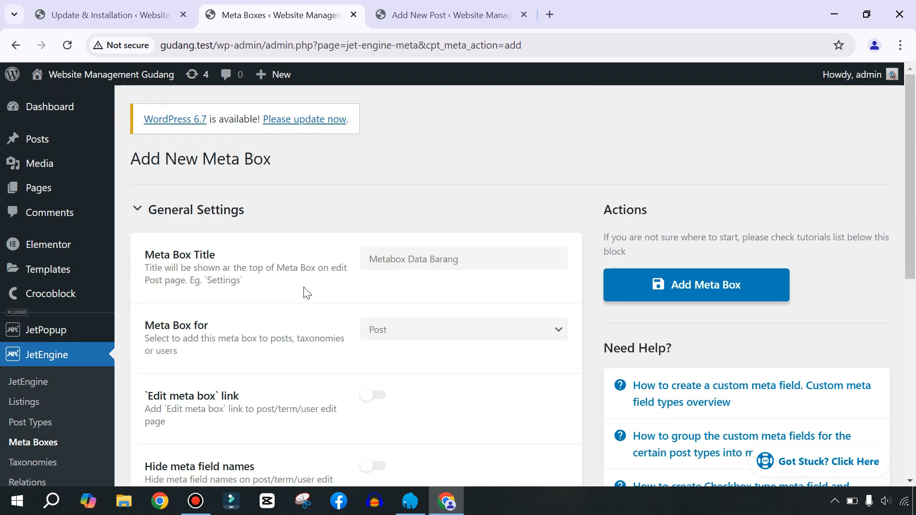
triple_click(487, 264)
left_click(416, 6)
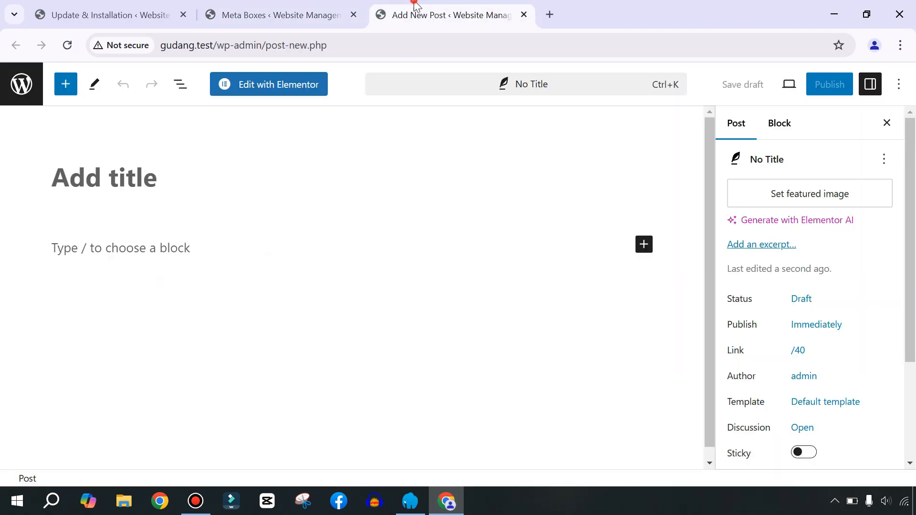
left_click(262, 16)
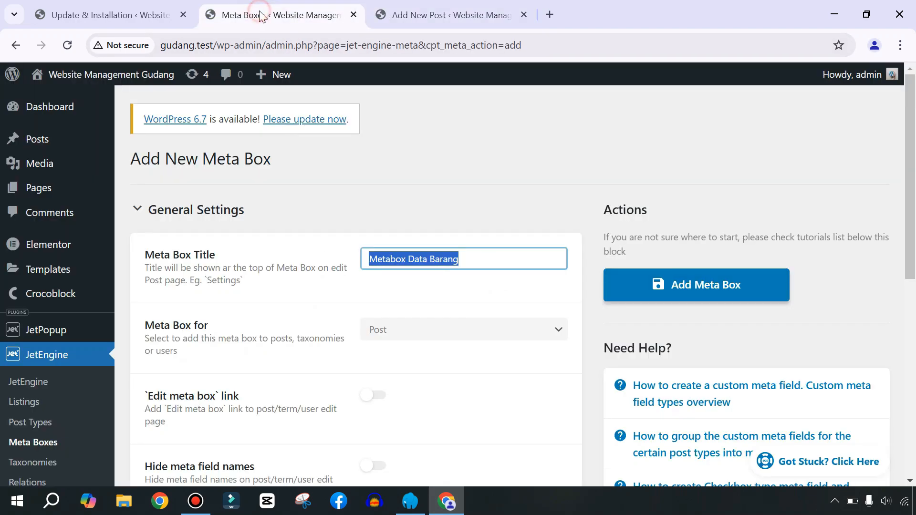
Add a new meta field labelled "Detail Barang" with the name/ID detail-barang.
scroll(321, 301, "down", 8)
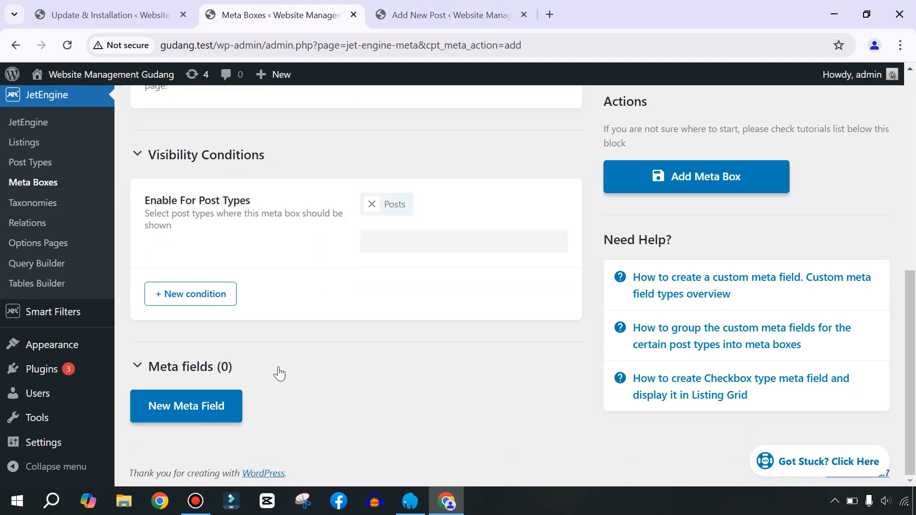
left_click(154, 417)
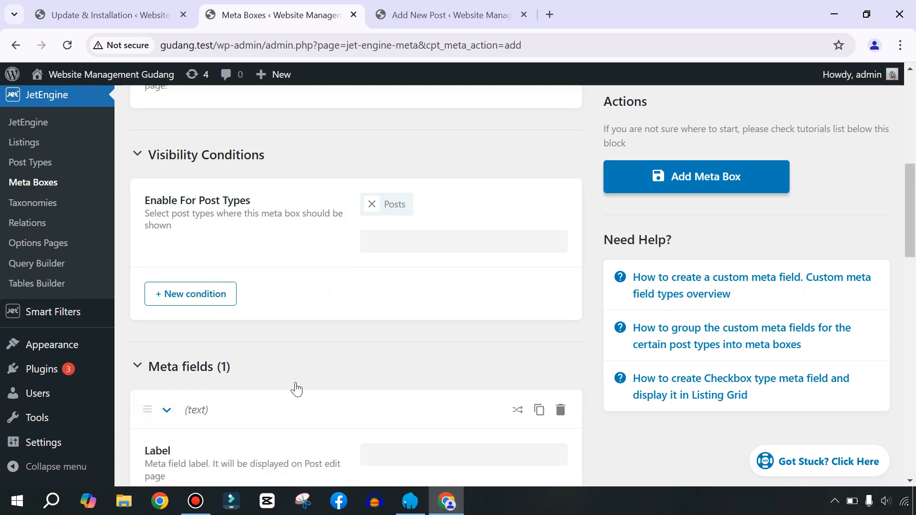
scroll(296, 389, "down", 3)
left_click(386, 314)
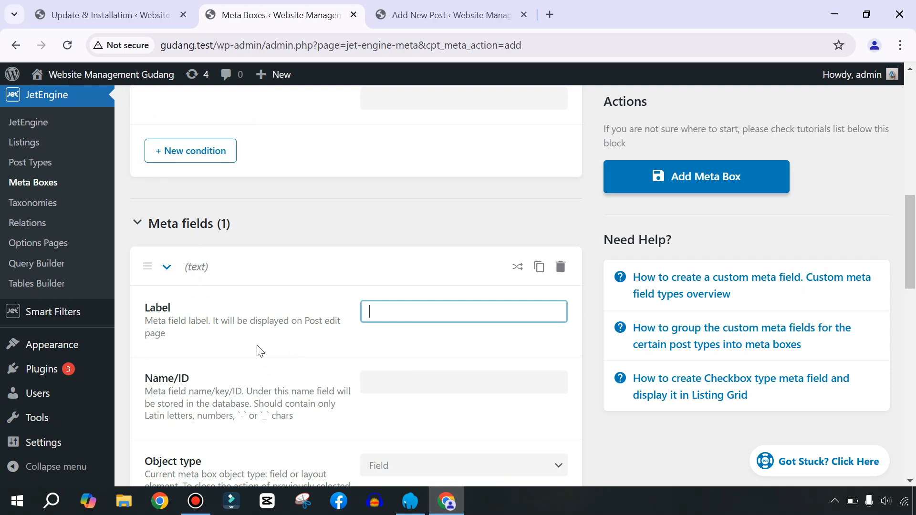
type("Detail Barang")
key("Tab")
left_click(455, 376)
scroll(172, 376, "down", 3)
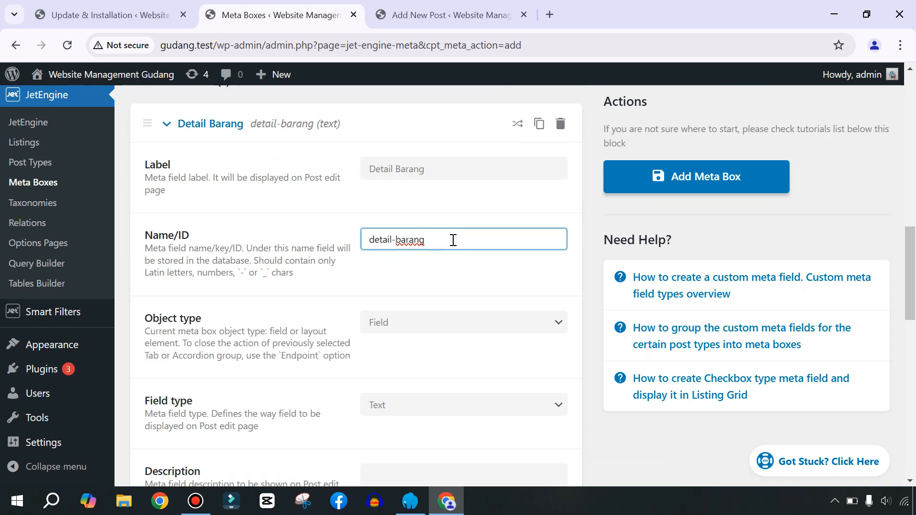
left_click_drag(366, 240, 554, 241)
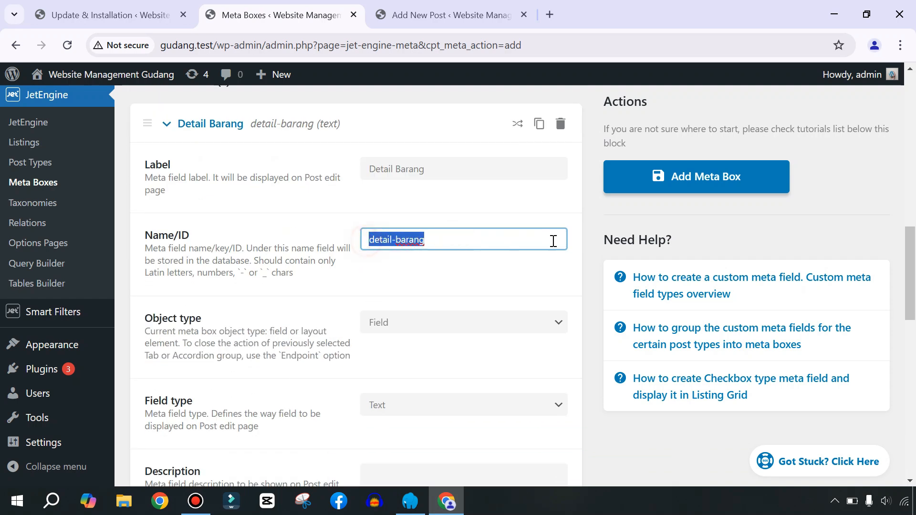
left_click(451, 281)
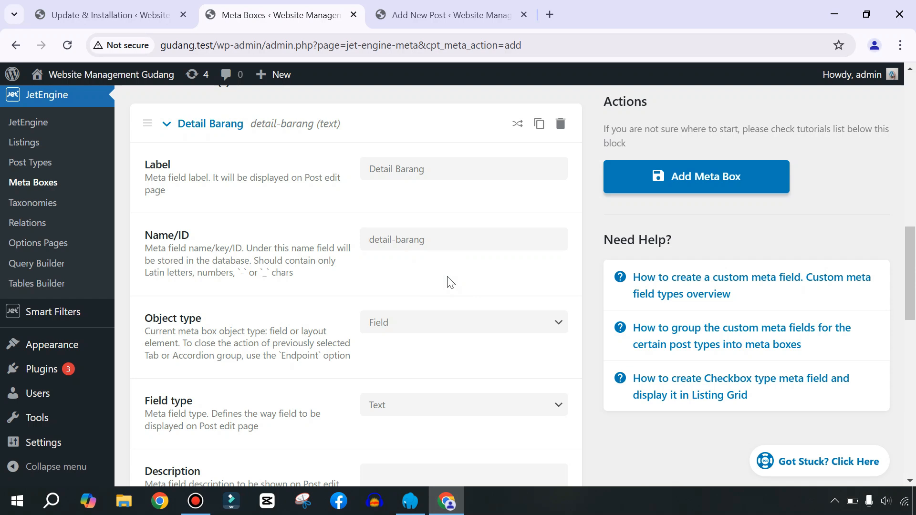
left_click_drag(304, 276, 128, 248)
left_click(204, 256)
left_click_drag(308, 276, 158, 254)
left_click(162, 254)
Set the Detail Barang field's object type to Tab with a Horizontal layout, and save the new meta box.
scroll(306, 260, "down", 3)
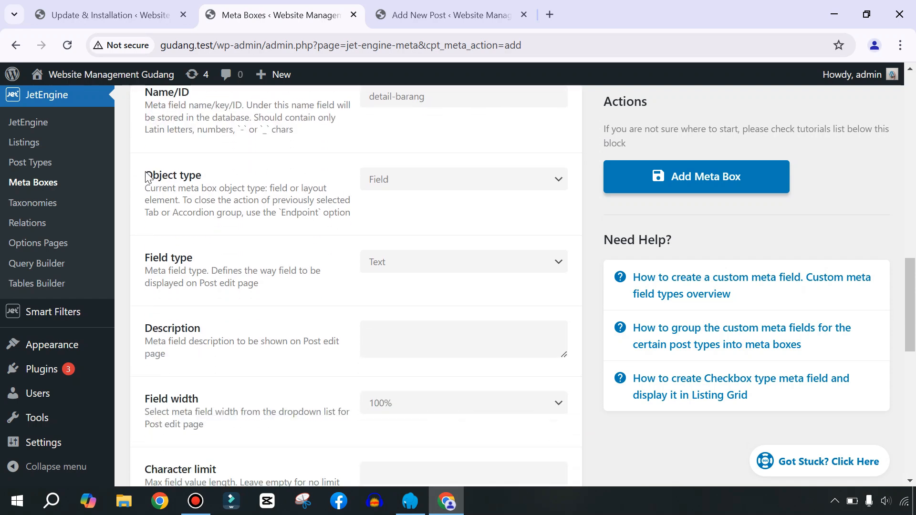
left_click(394, 180)
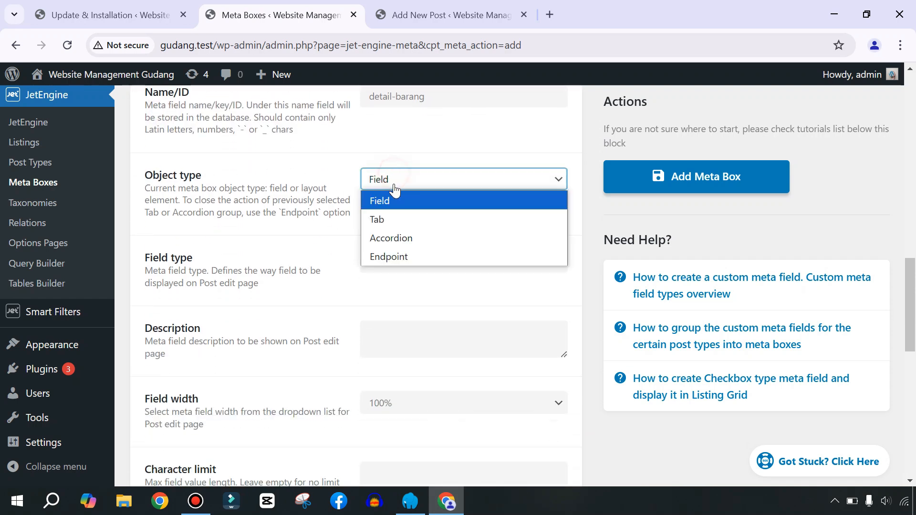
left_click(380, 214)
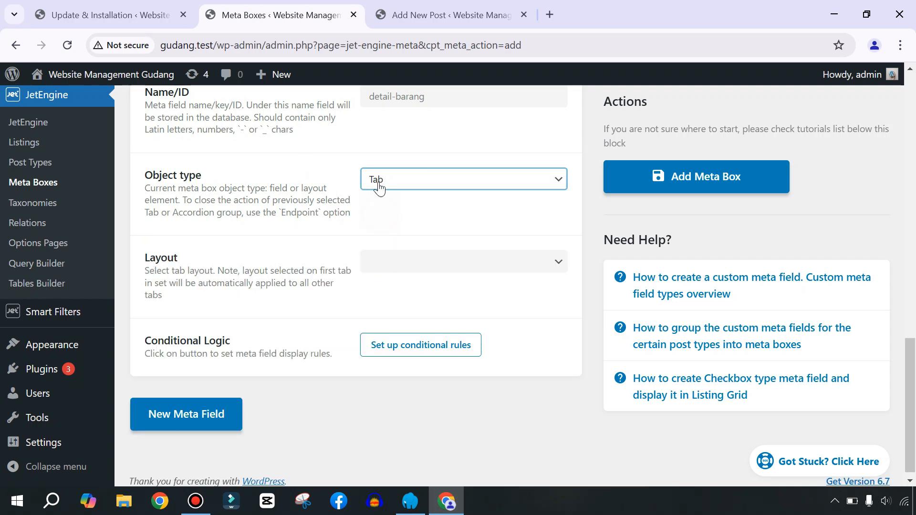
left_click(382, 266)
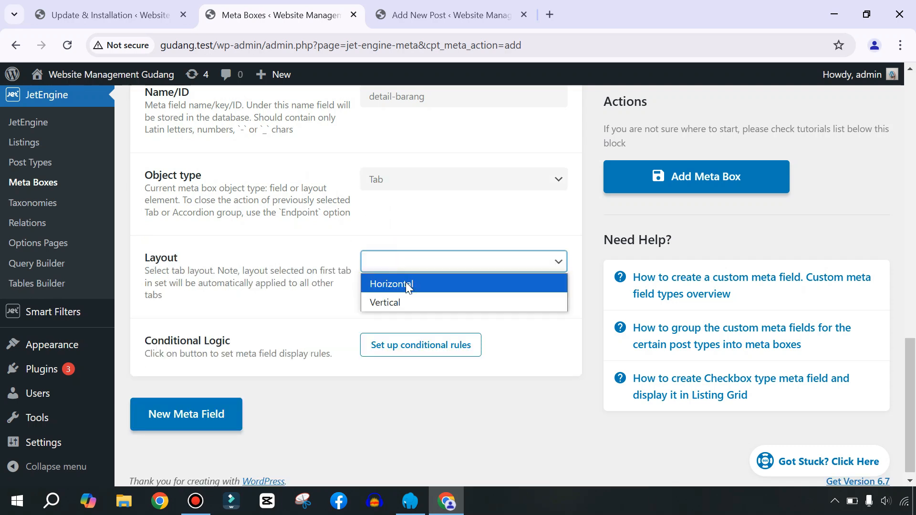
left_click(406, 283)
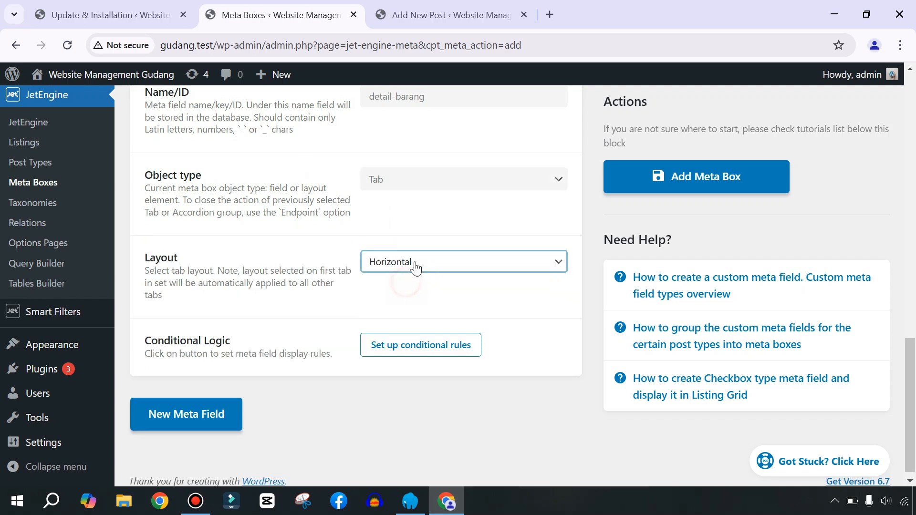
left_click(713, 183)
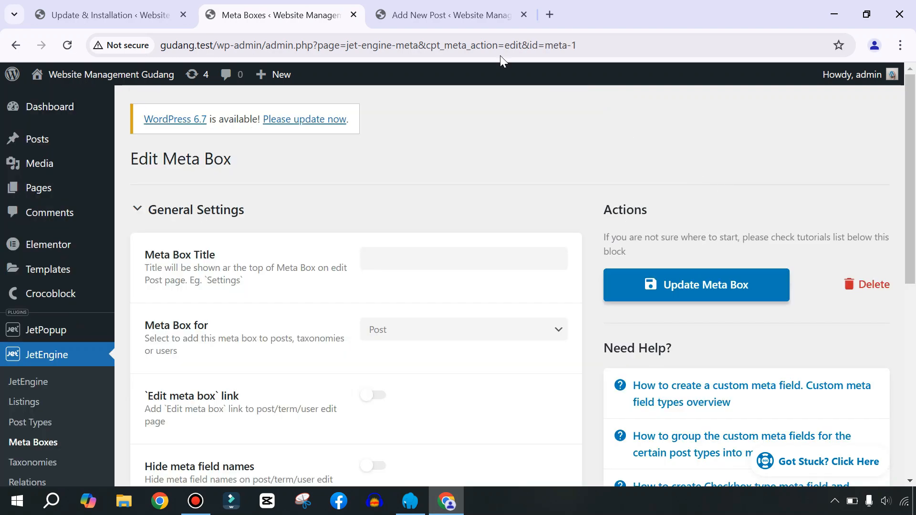
Reload the new post editor and check how the new meta box is shown below the content area.
left_click(448, 14)
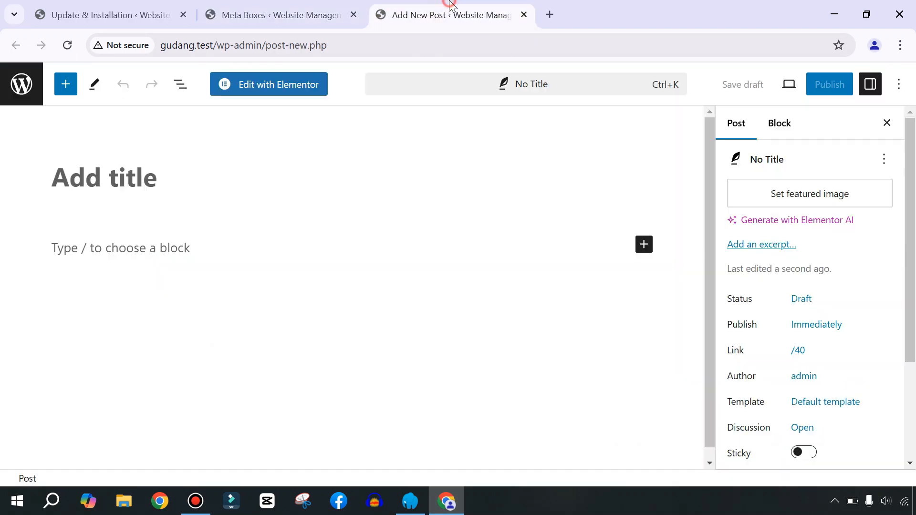
left_click(68, 45)
scroll(483, 244, "down", 2)
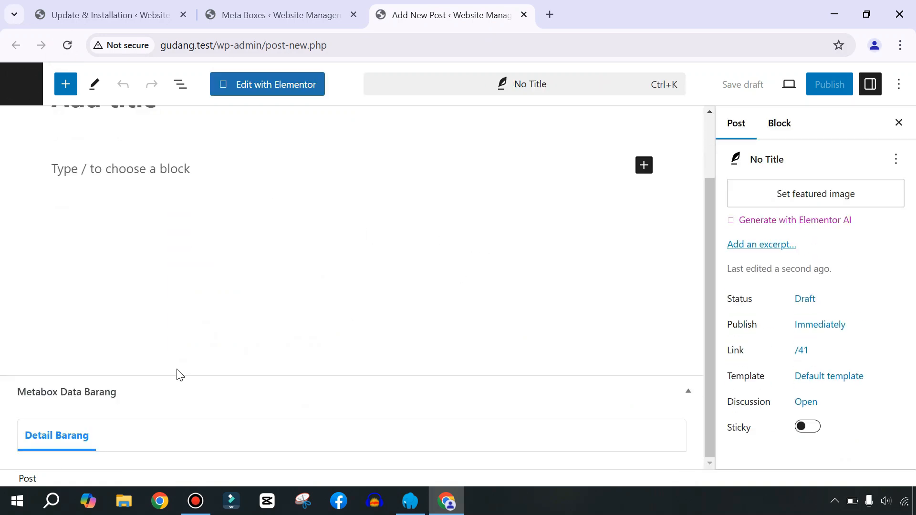
Return to editing the meta box and add a second meta field labelled "Nama Barang" beneath the Detail Barang tab.
left_click(268, 22)
scroll(332, 299, "down", 8)
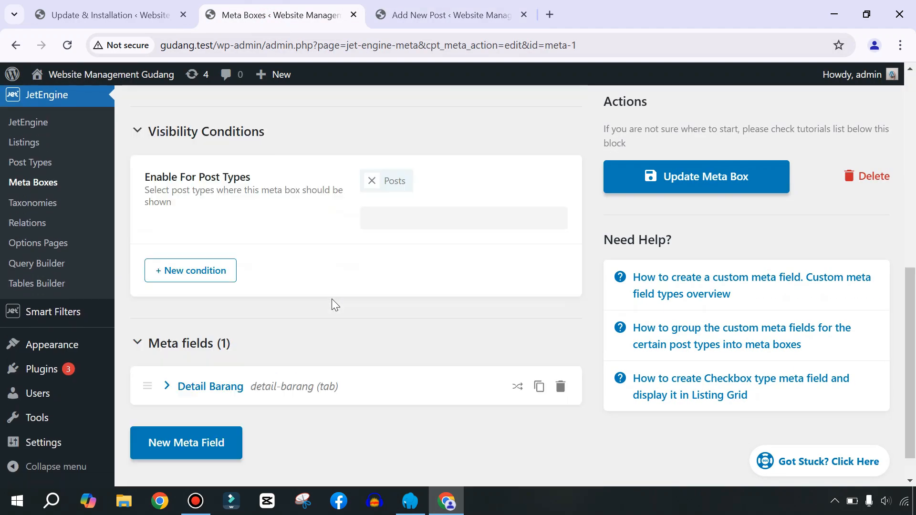
scroll(332, 299, "down", 1)
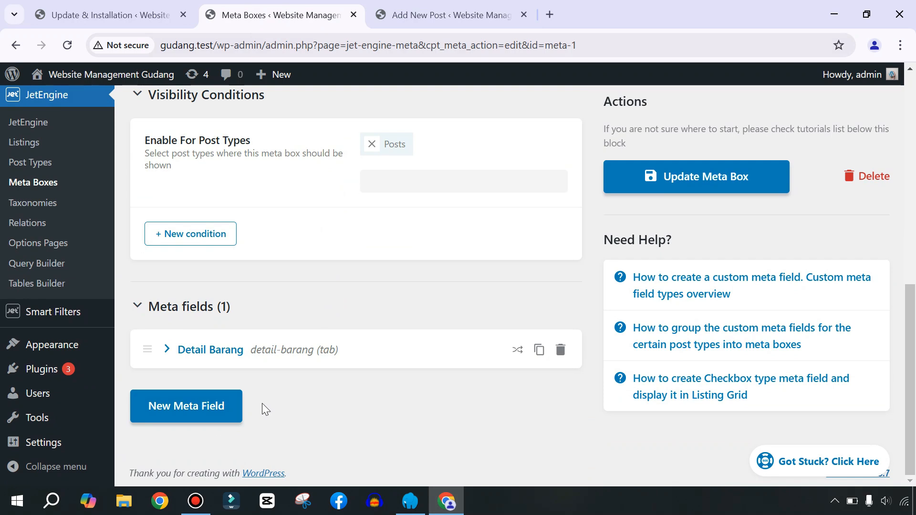
left_click(165, 414)
scroll(348, 370, "down", 3)
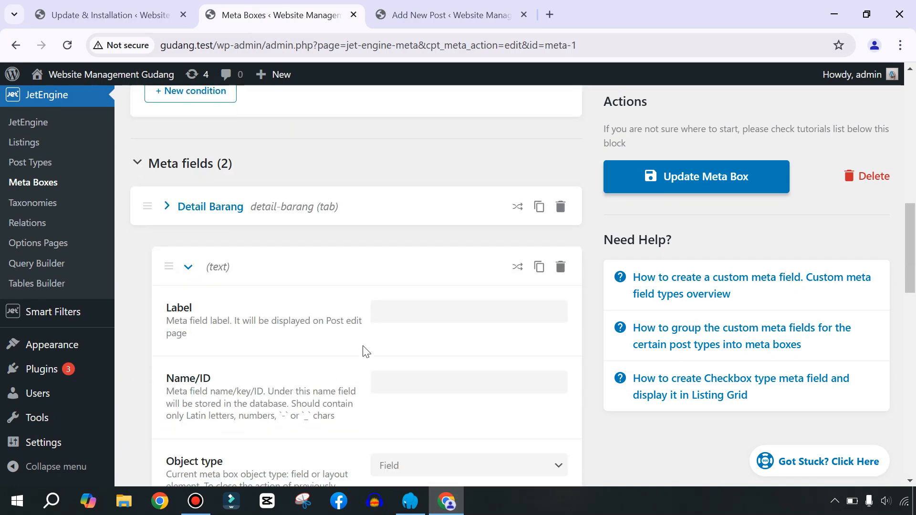
left_click(393, 318)
type("Nama Barang")
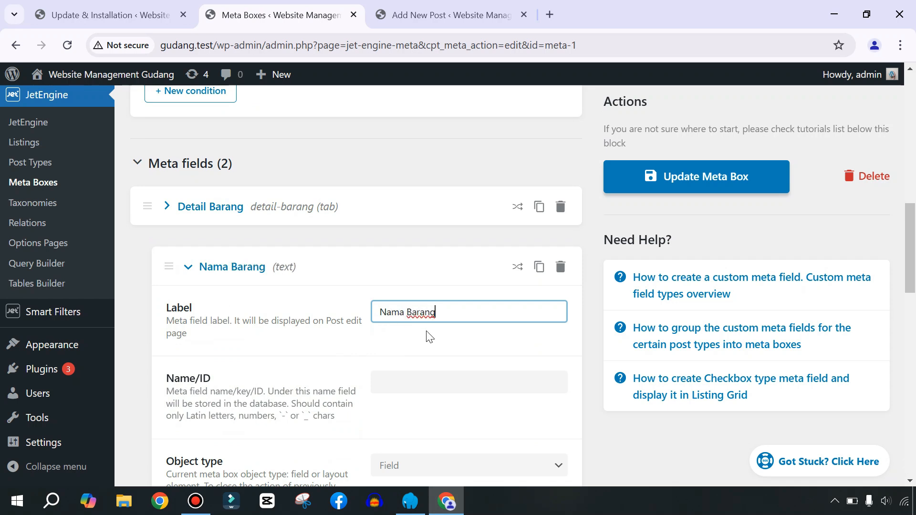
triple_click(468, 317)
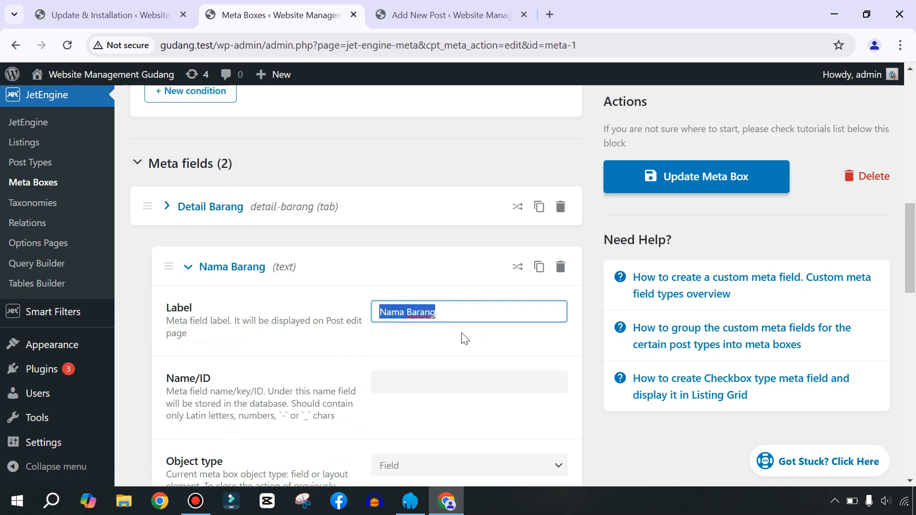
Give the Nama Barang field the name/ID nama-barang and choose Text as its field type.
left_click(460, 315)
left_click(422, 7)
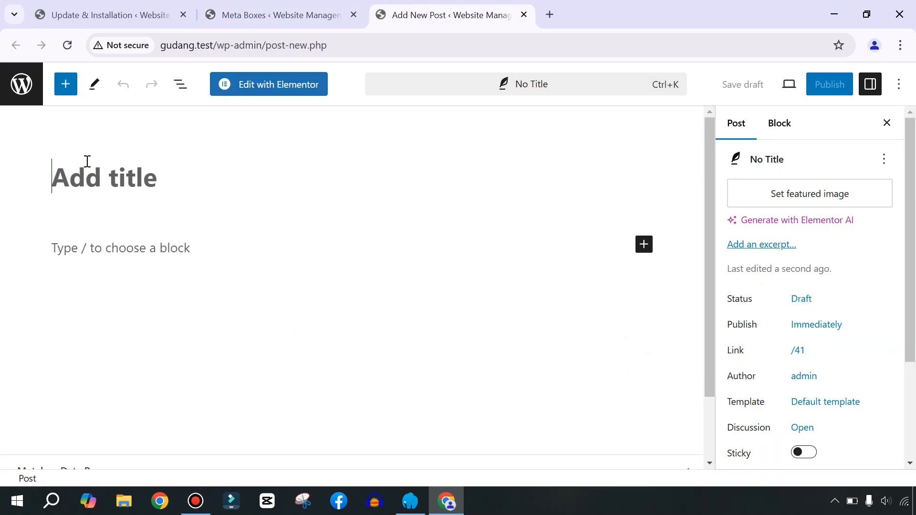
left_click(273, 18)
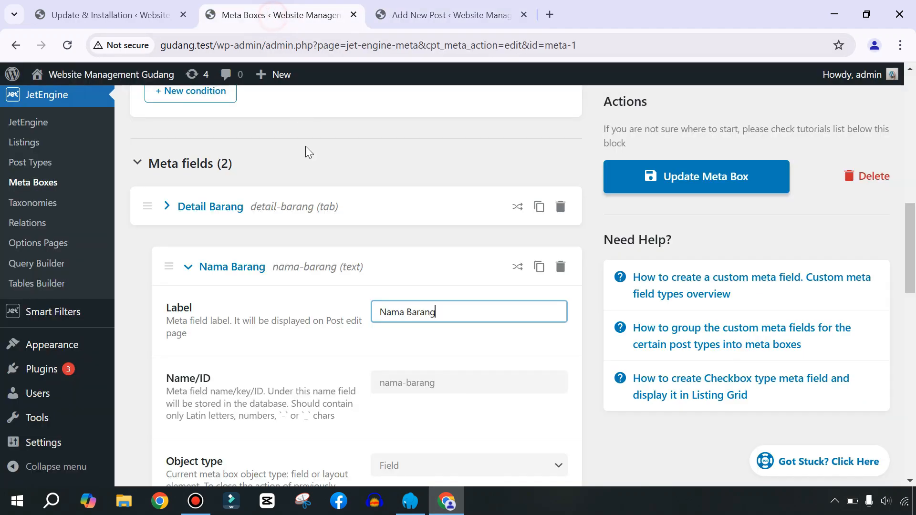
scroll(356, 239, "down", 5)
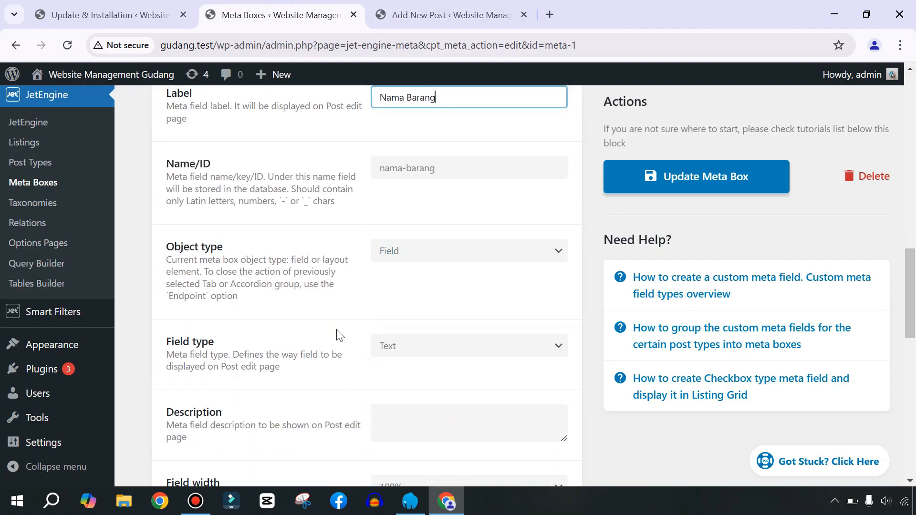
scroll(310, 334, "down", 1)
left_click(440, 285)
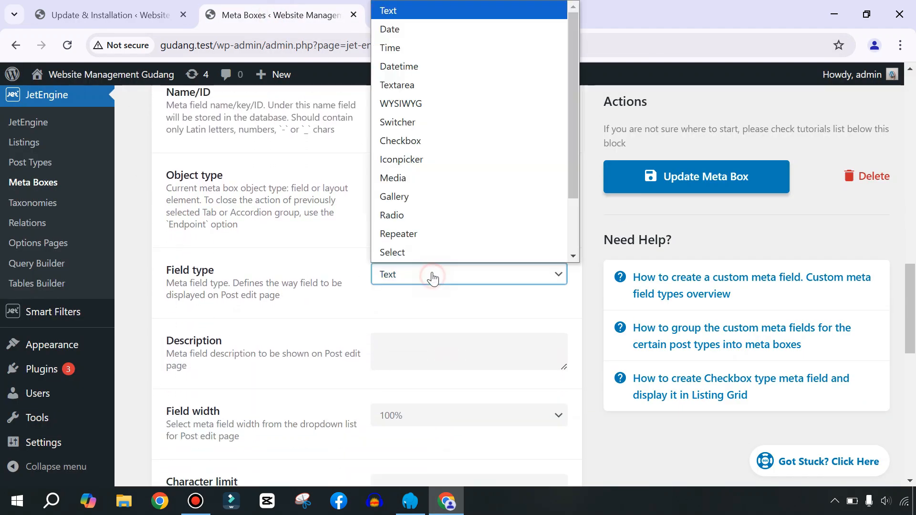
left_click(408, 11)
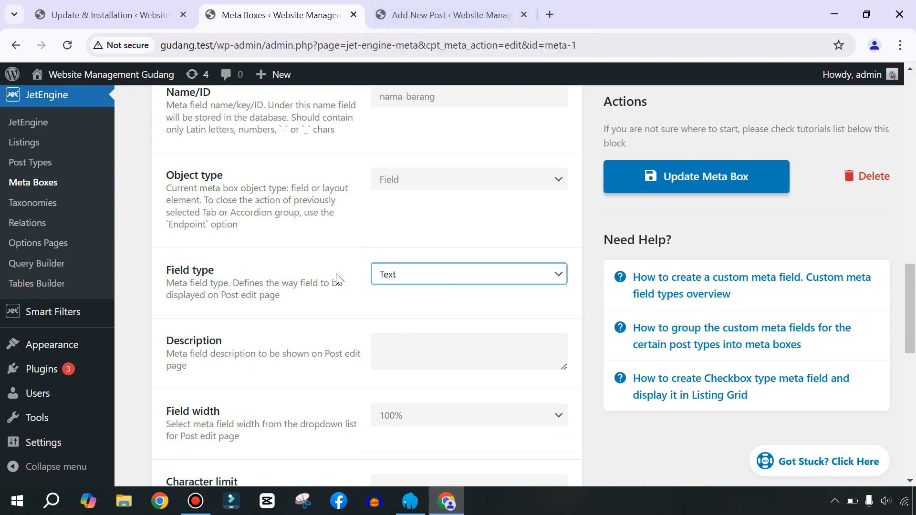
Add a third meta field labelled "Stock" with the name/ID stock below the Nama Barang field.
scroll(327, 284, "down", 10)
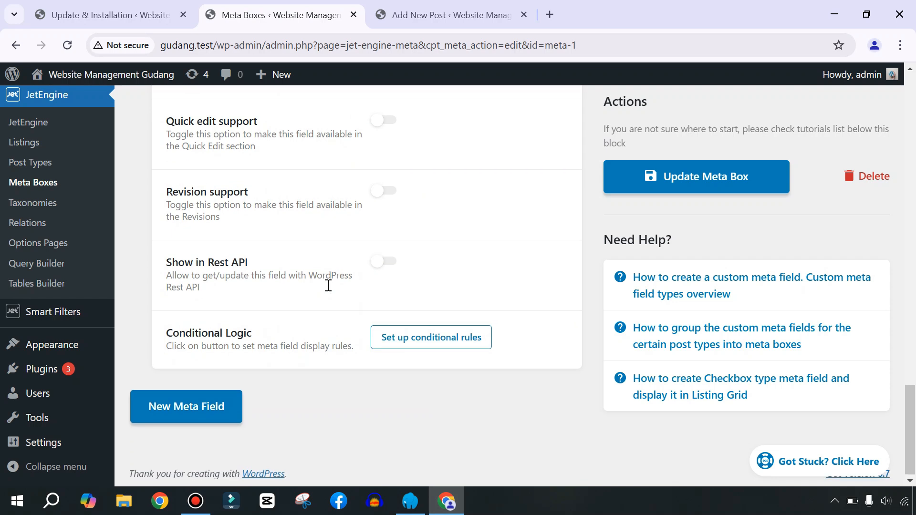
left_click(158, 406)
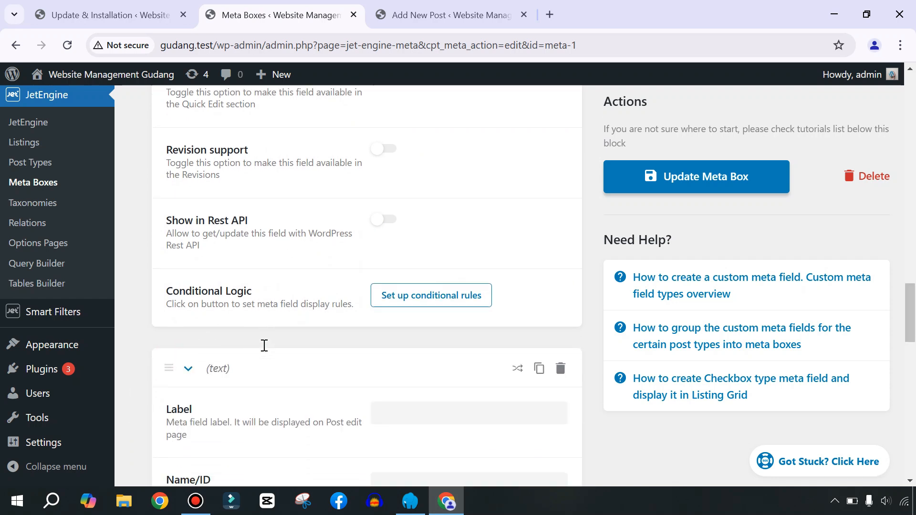
scroll(264, 346, "down", 3)
left_click(434, 314)
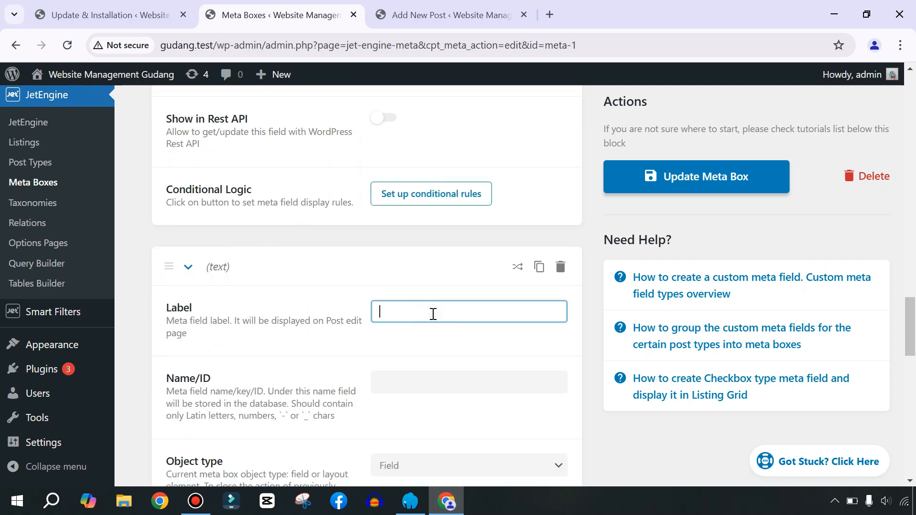
type("Stock")
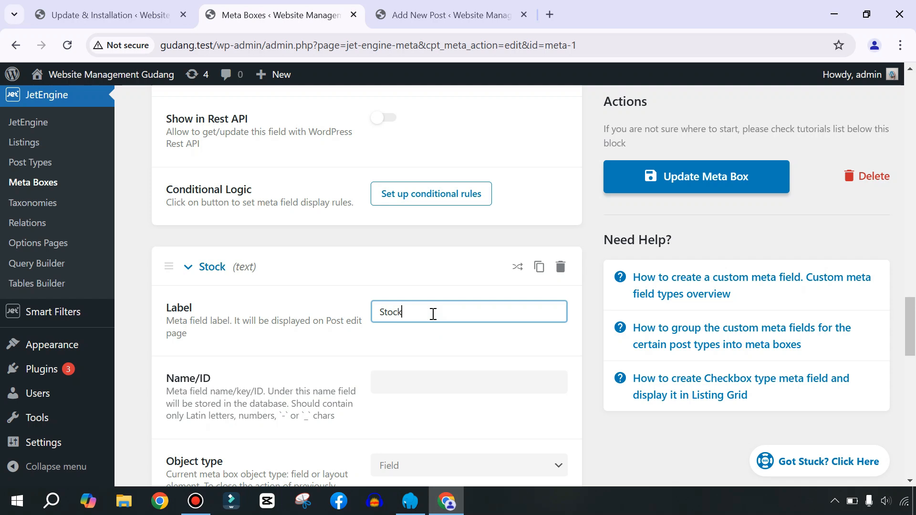
left_click(436, 382)
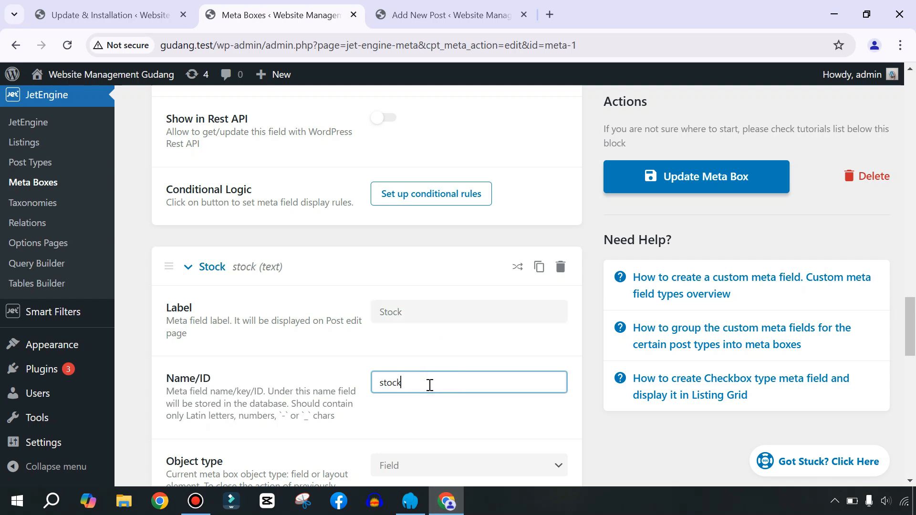
left_click(316, 380)
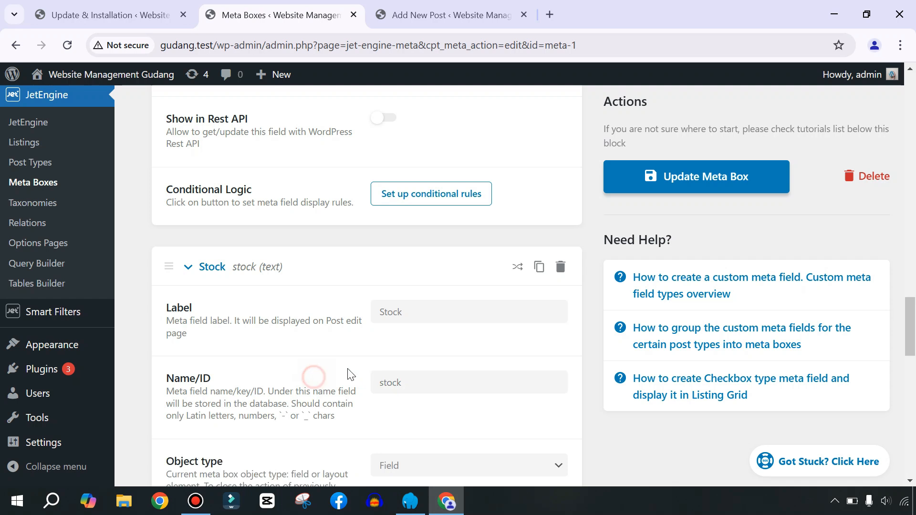
Set the Stock field's type to Number and save the updated meta box.
scroll(343, 354, "down", 3)
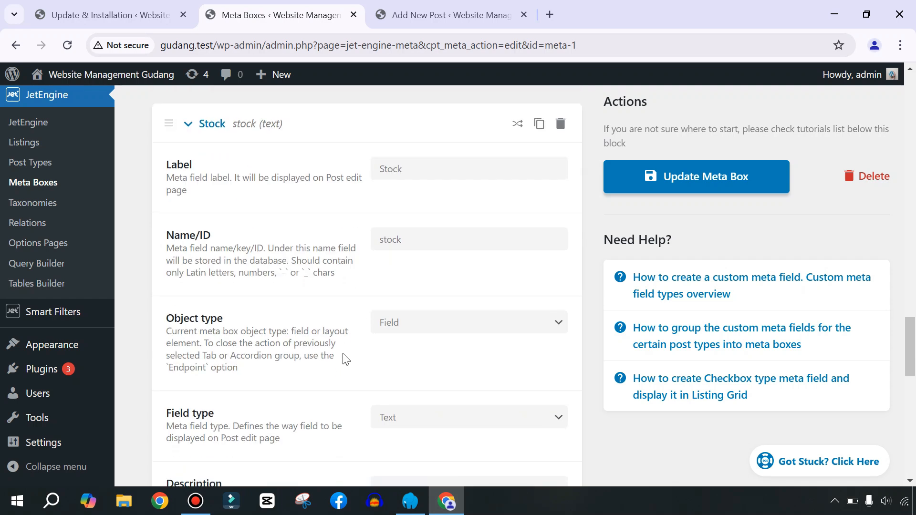
scroll(343, 343, "down", 1)
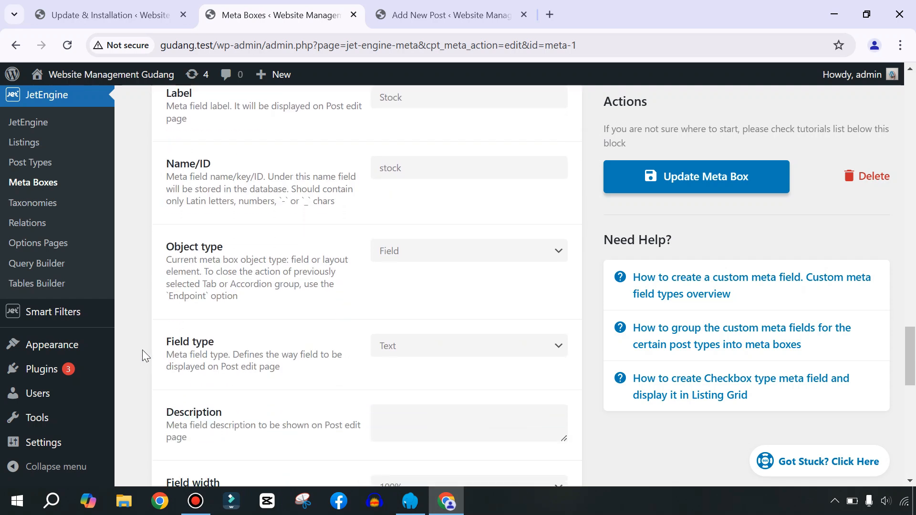
left_click(388, 349)
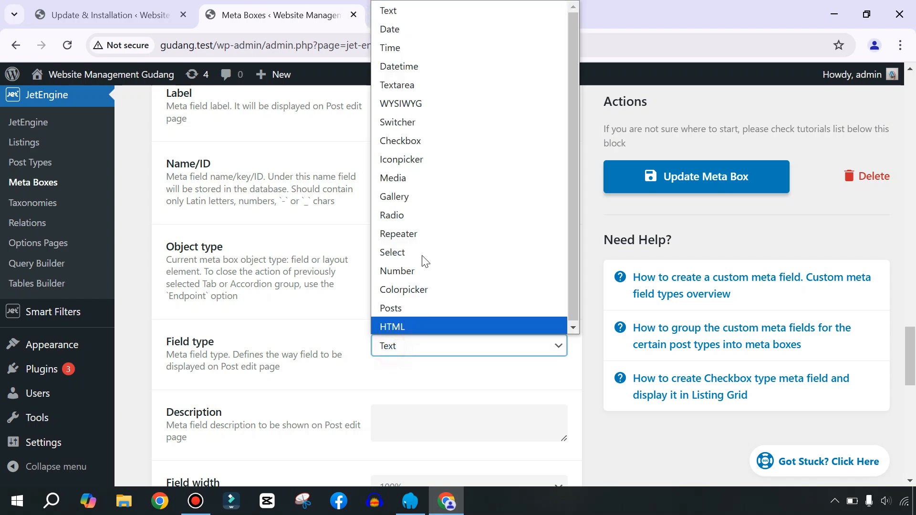
left_click(410, 269)
scroll(362, 329, "up", 3)
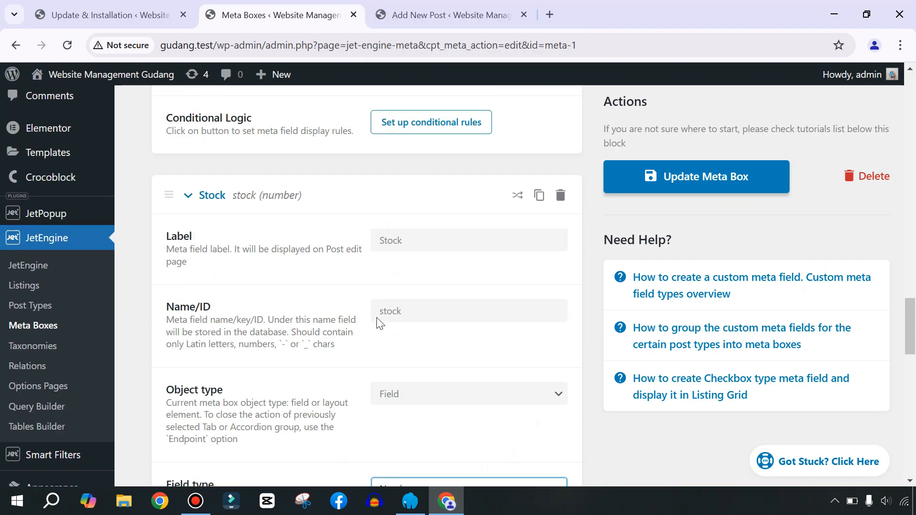
double_click(460, 242)
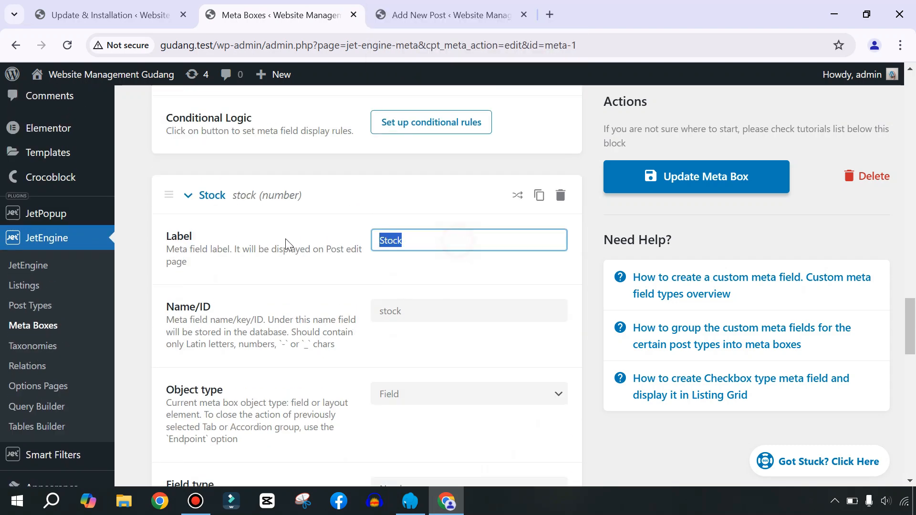
left_click(284, 280)
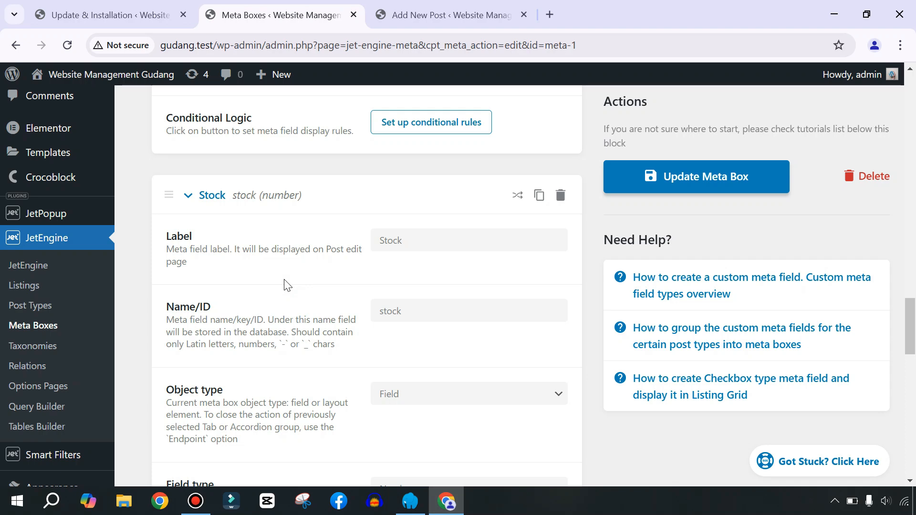
scroll(285, 279, "down", 15)
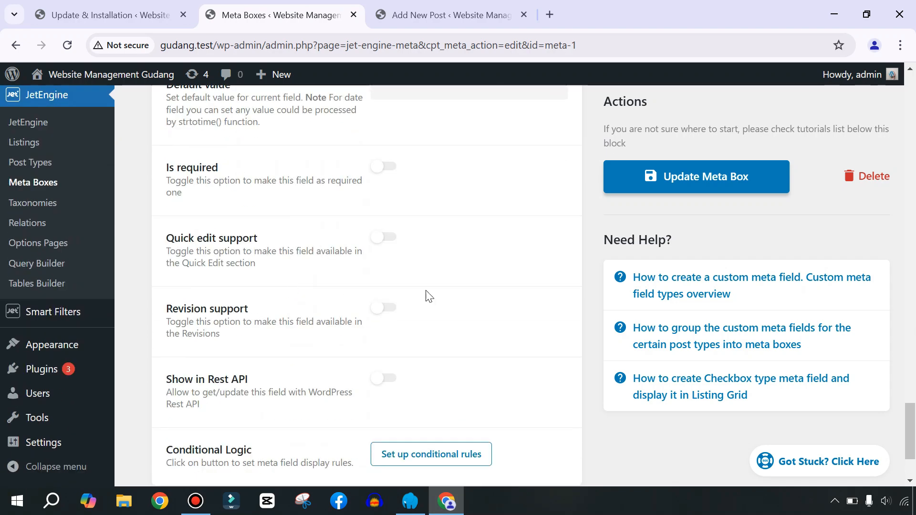
left_click(675, 176)
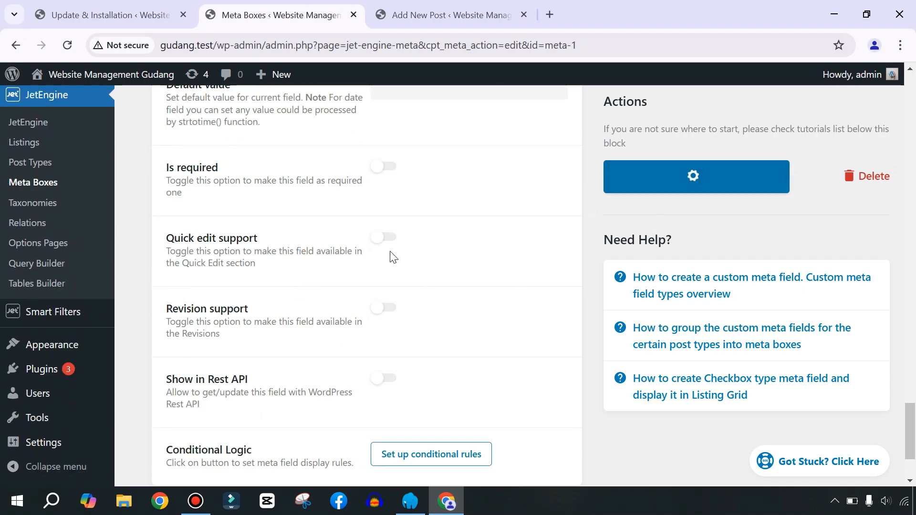
Reload the new post editor and check the Nama Barang and Stock inputs in the Detail Barang tab.
left_click(430, 19)
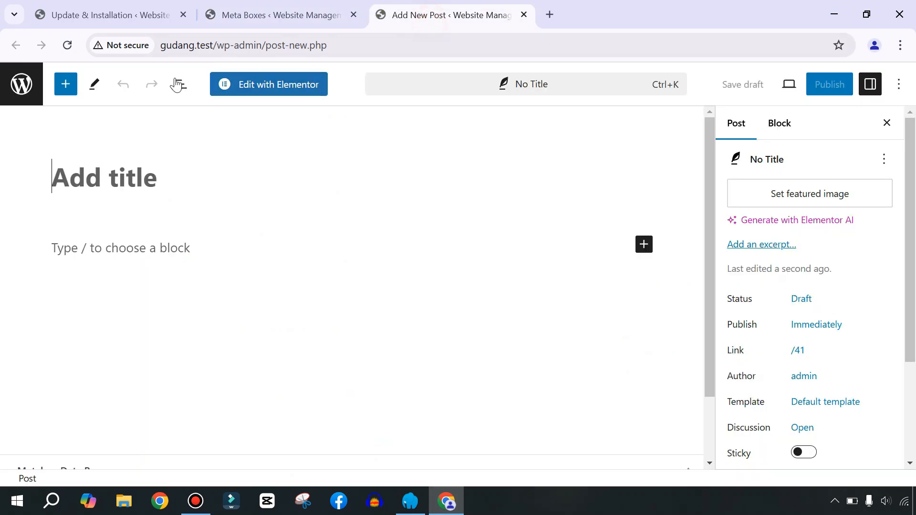
left_click(68, 45)
scroll(407, 298, "down", 4)
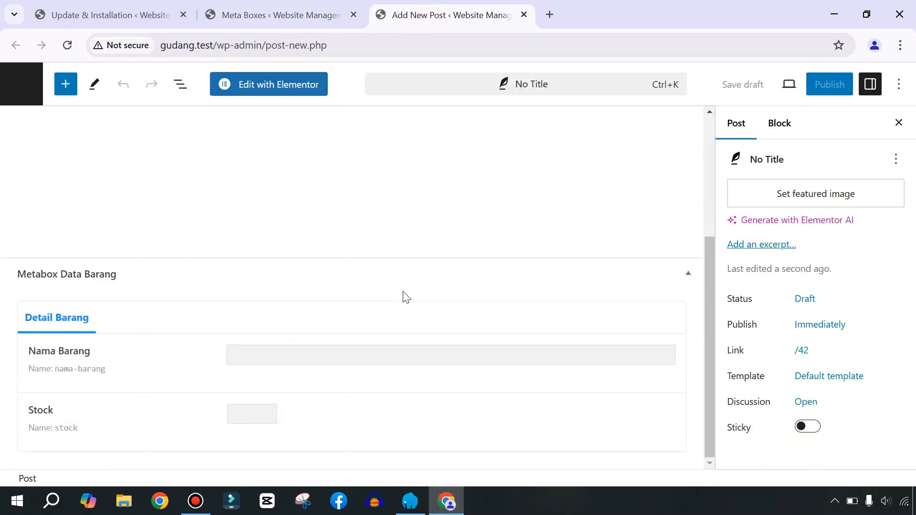
left_click(245, 356)
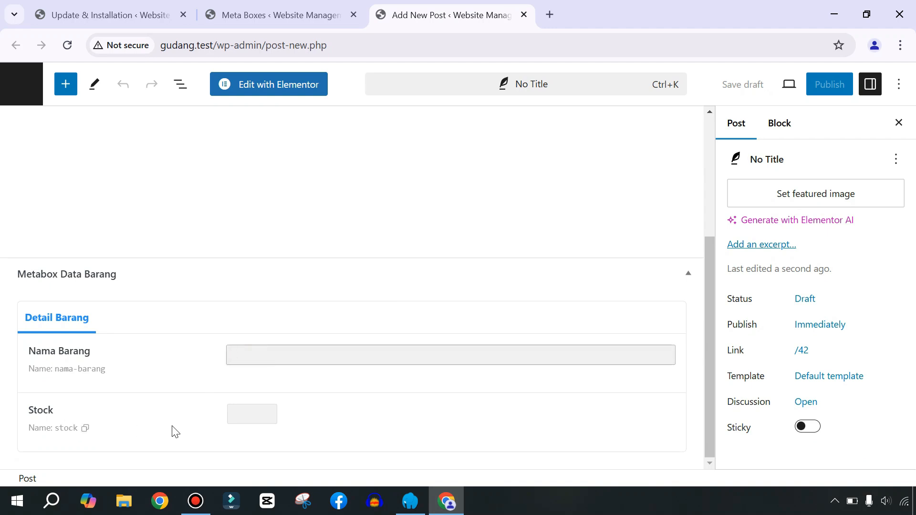
left_click(232, 417)
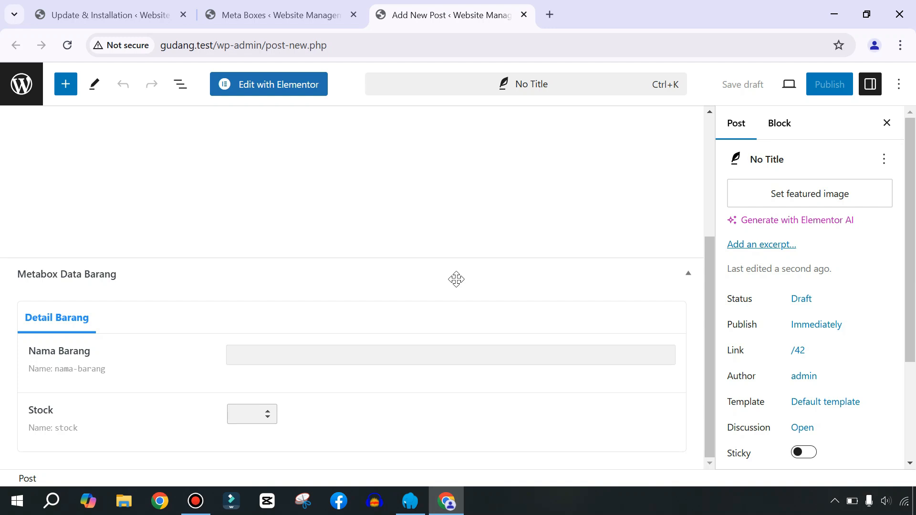
Start a new JetEngine custom taxonomy named "Kategori Barang" with the slug kategori-barang.
left_click(266, 17)
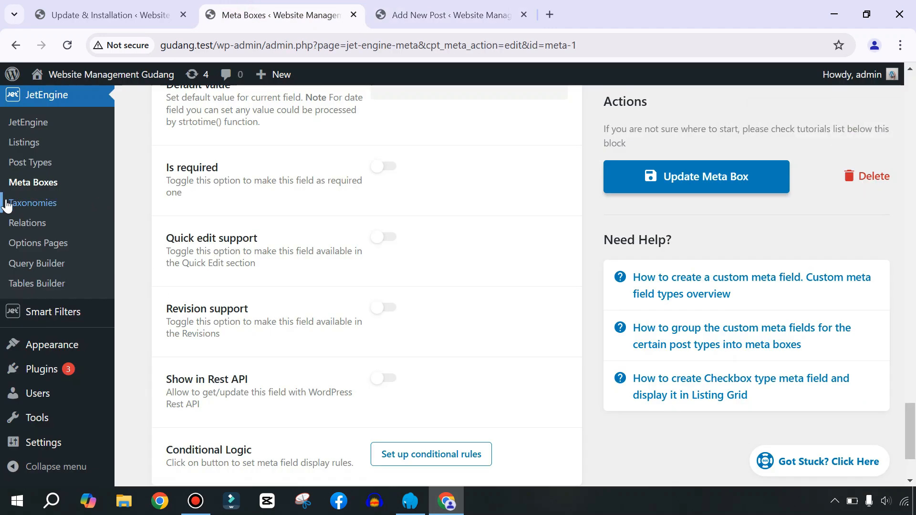
scroll(72, 214, "up", 1)
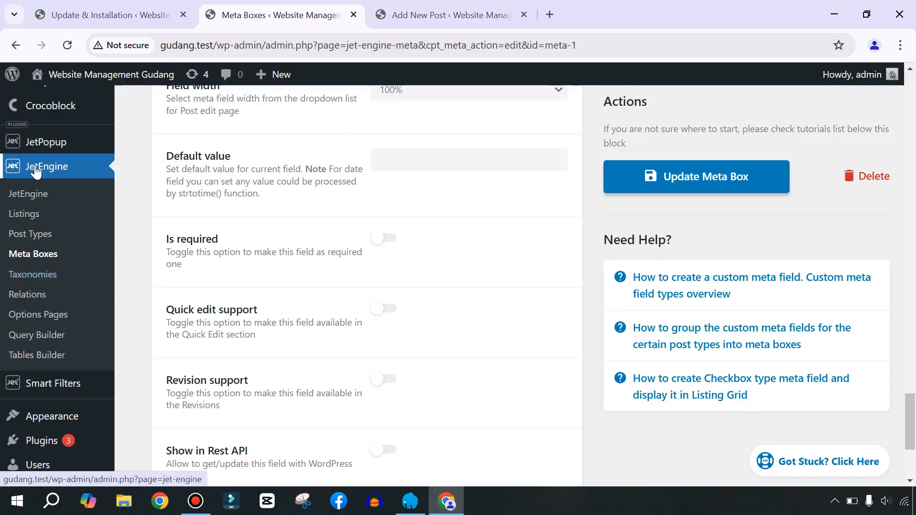
left_click(20, 280)
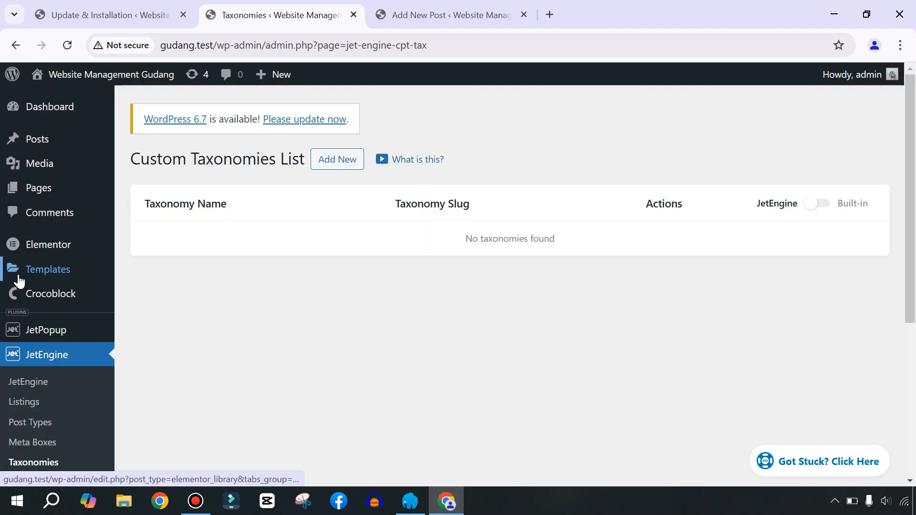
left_click(336, 168)
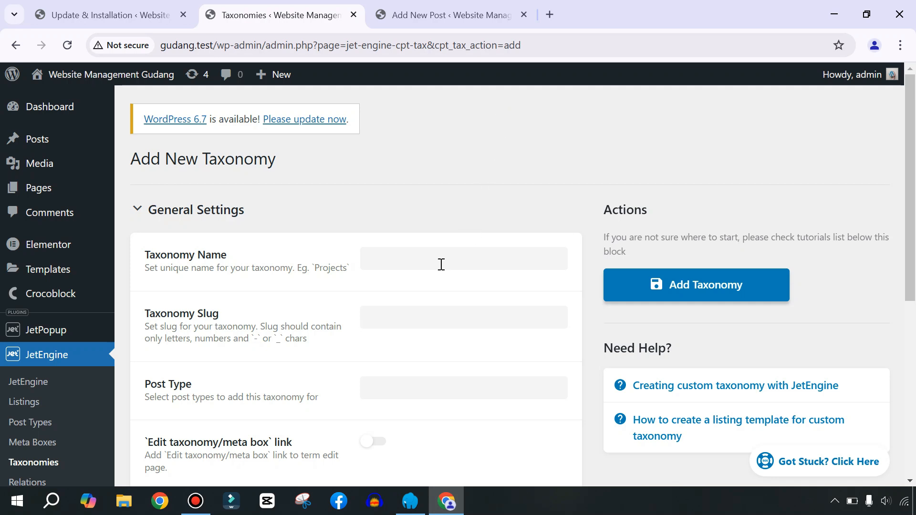
left_click(417, 259)
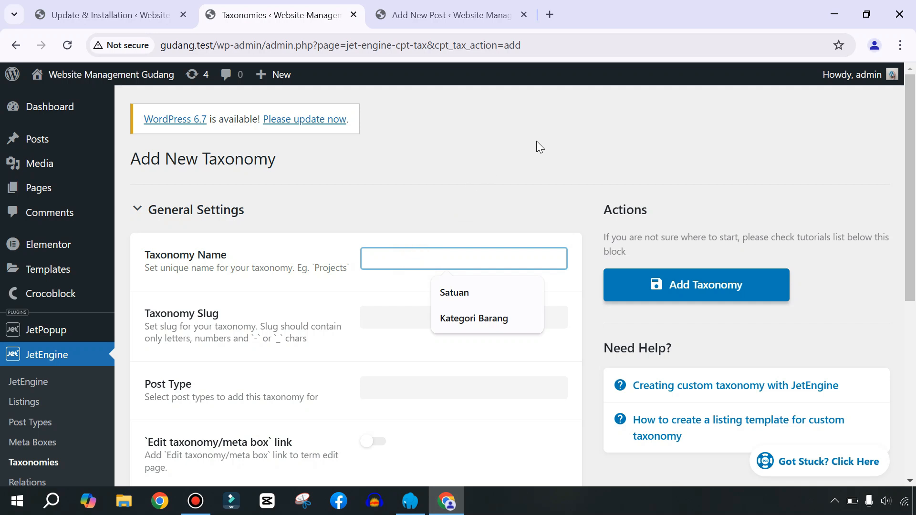
left_click(494, 318)
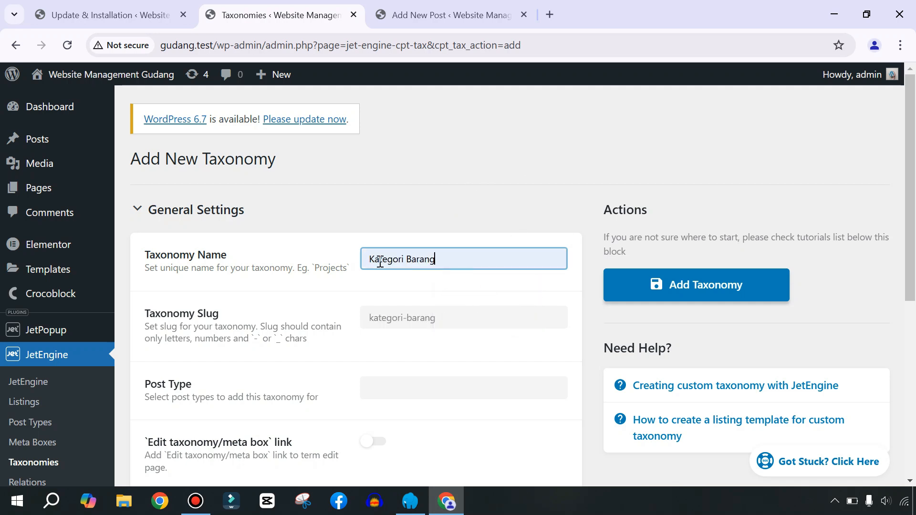
Review the new taxonomy's name and slug and the remaining general settings.
triple_click(407, 259)
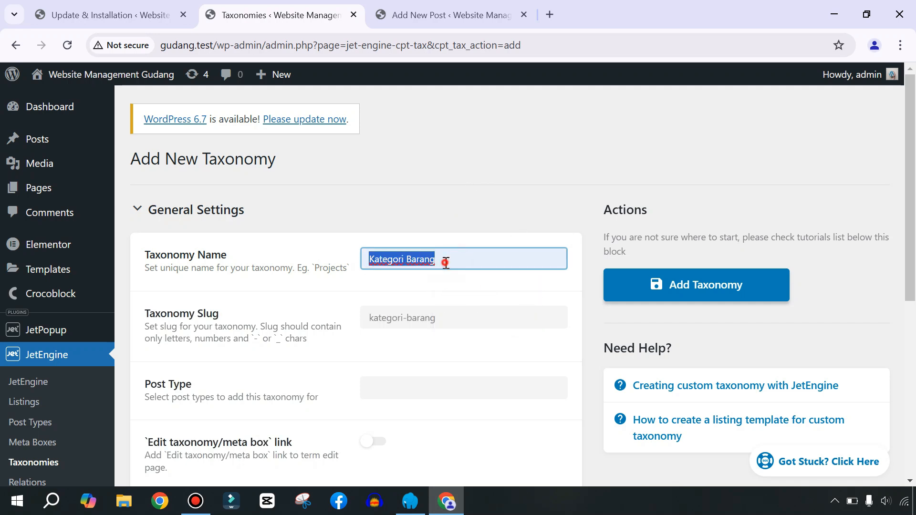
left_click_drag(456, 319, 332, 321)
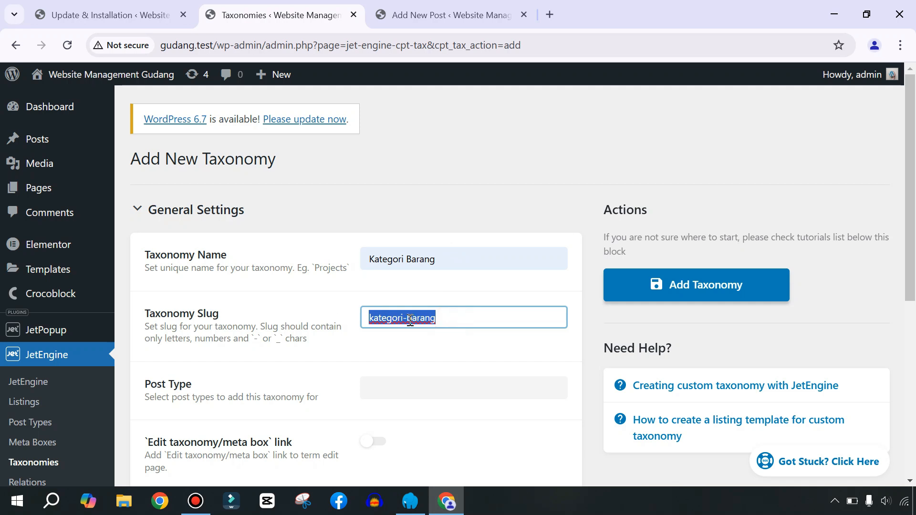
left_click_drag(152, 319, 249, 317)
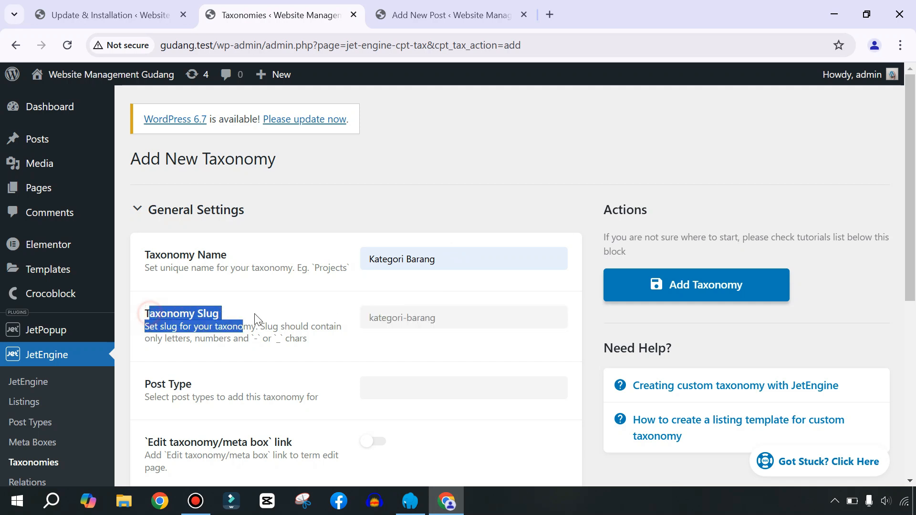
left_click(282, 306)
left_click_drag(461, 314, 359, 317)
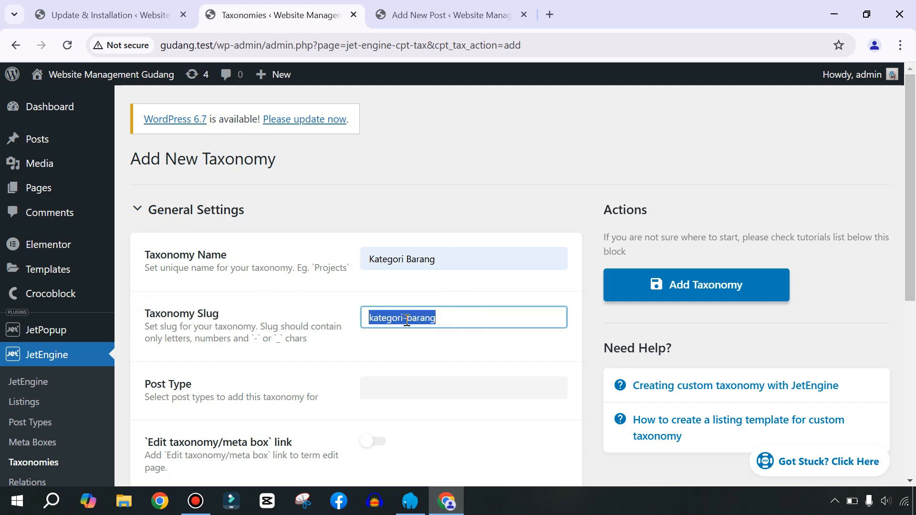
left_click(403, 352)
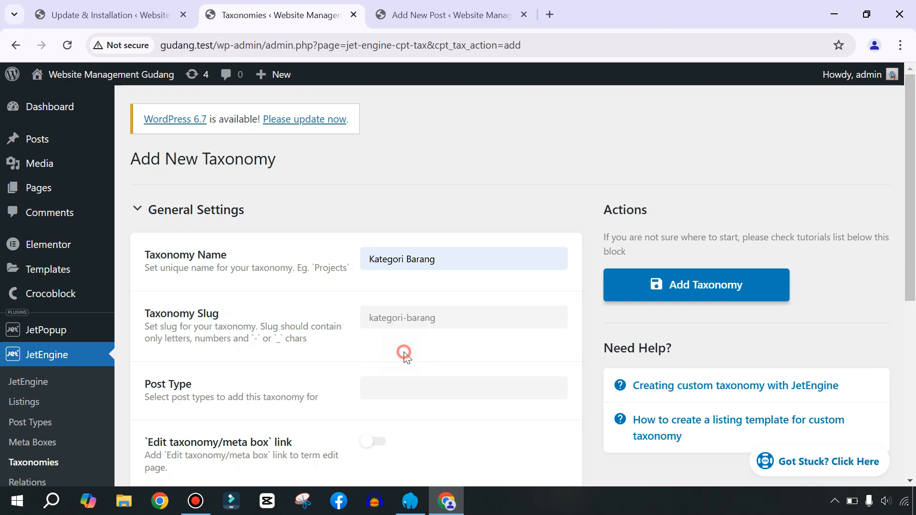
left_click_drag(460, 321, 350, 326)
left_click(406, 360)
scroll(416, 353, "down", 3)
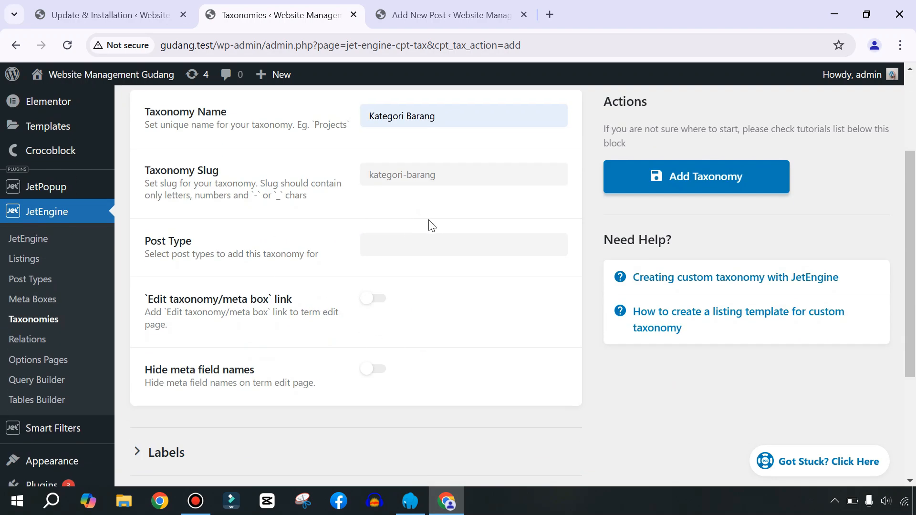
Assign the Kategori Barang taxonomy to the Posts post type.
left_click(411, 237)
left_click(379, 268)
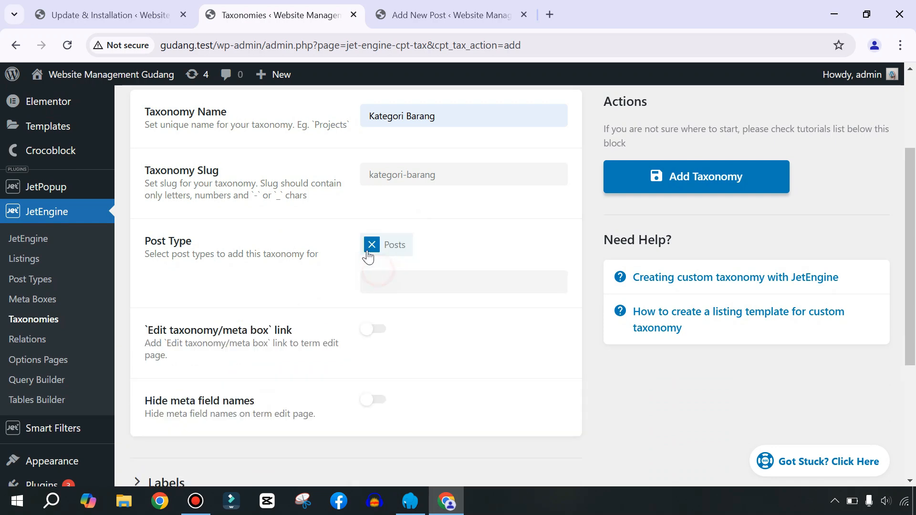
scroll(473, 211, "up", 2)
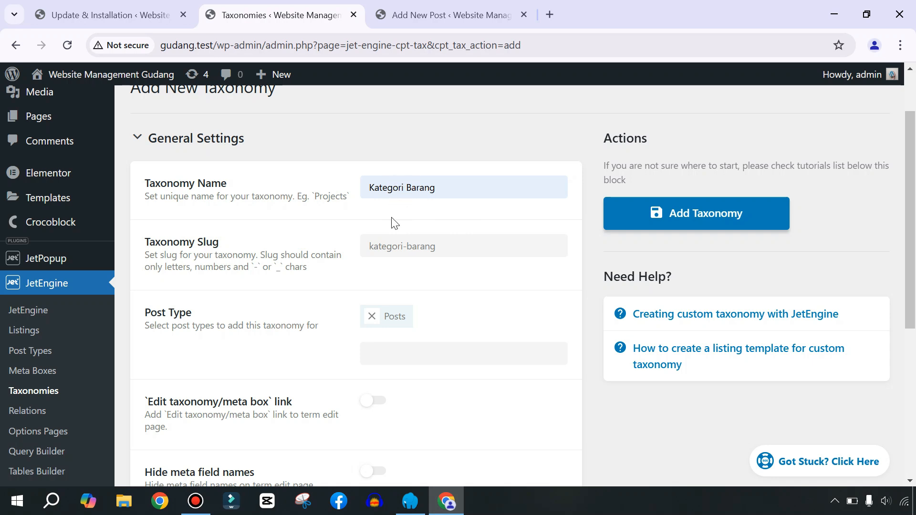
Enable Hierarchical in the advanced settings of Kategori Barang and add the taxonomy.
scroll(409, 243, "down", 6)
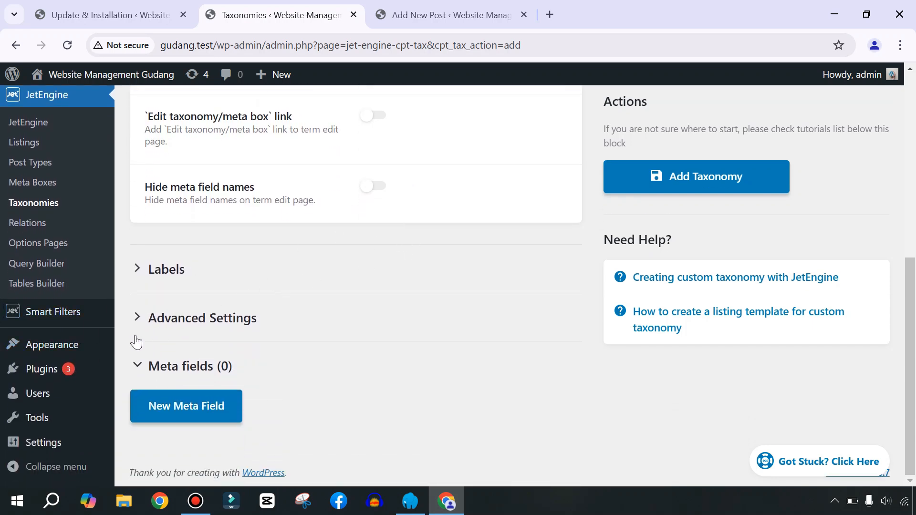
left_click(159, 325)
scroll(388, 287, "down", 16)
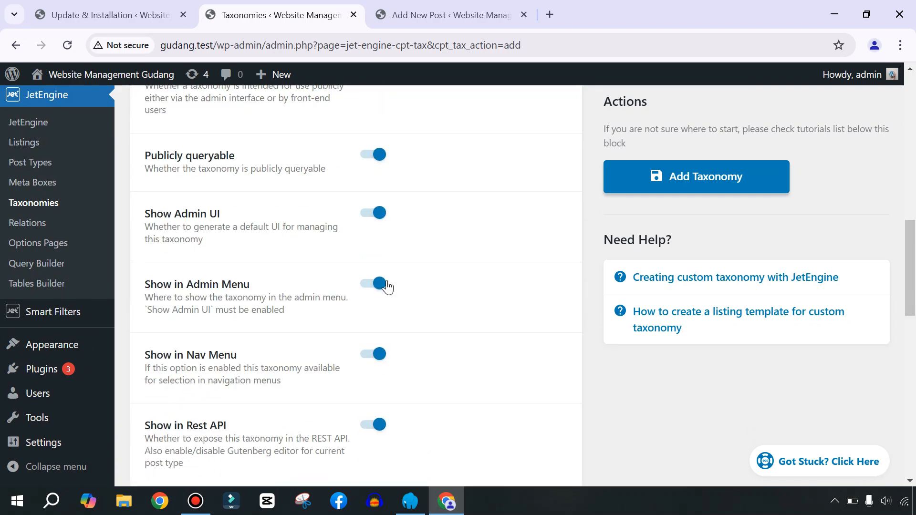
scroll(388, 287, "down", 6)
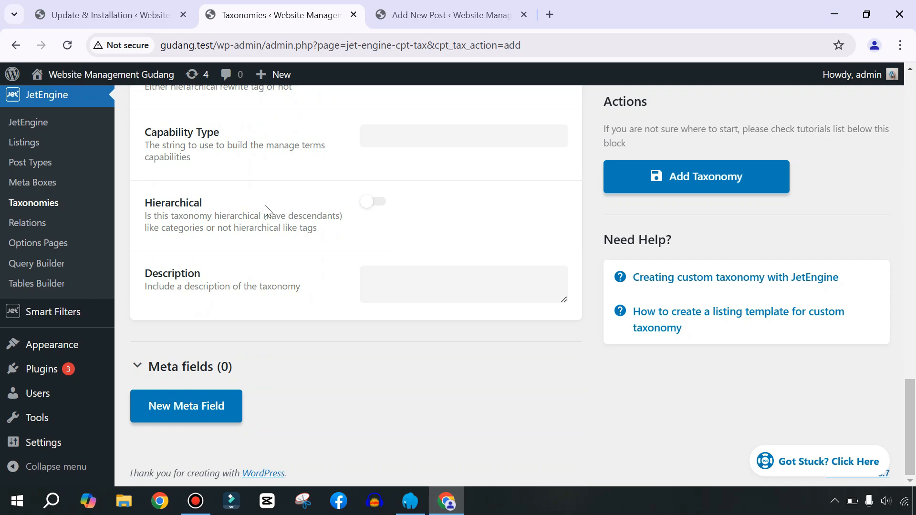
left_click(376, 202)
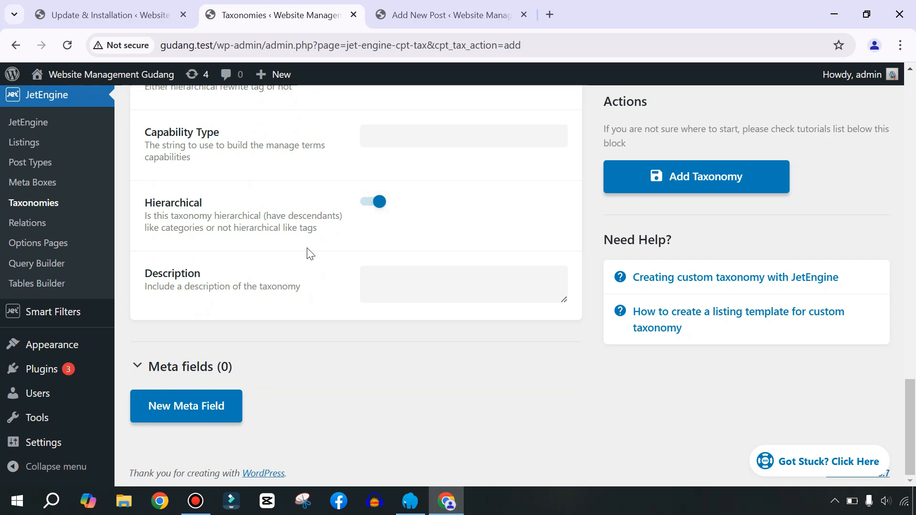
left_click(707, 186)
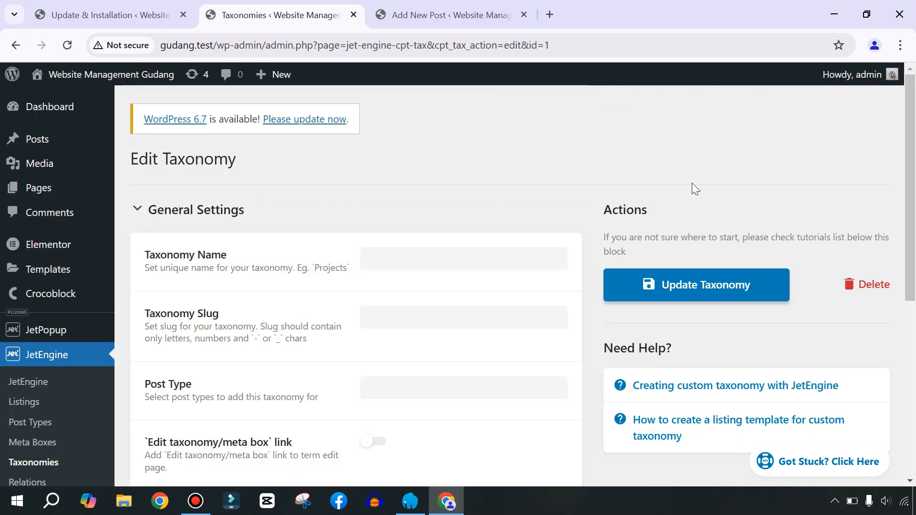
Reload the new post editor and expand the Kategori Barang section in the post settings to check it.
left_click(436, 14)
left_click(67, 45)
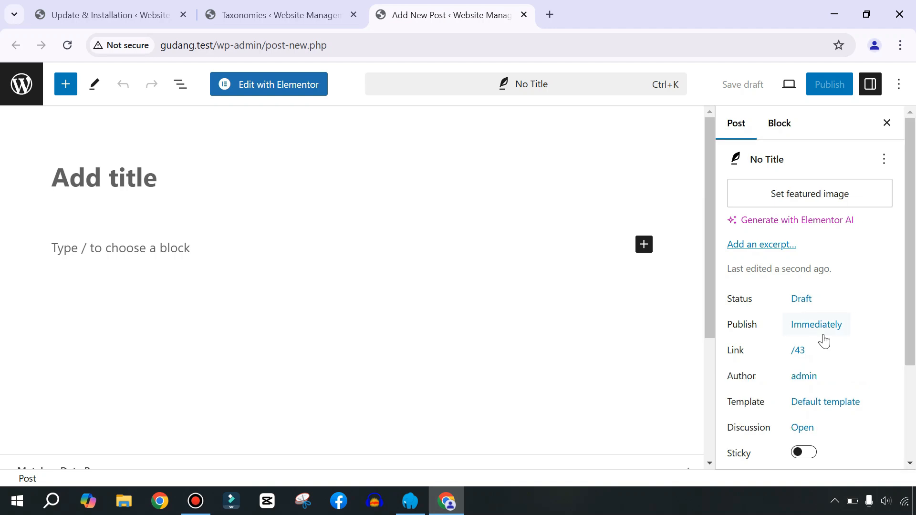
left_click_drag(914, 241, 915, 365)
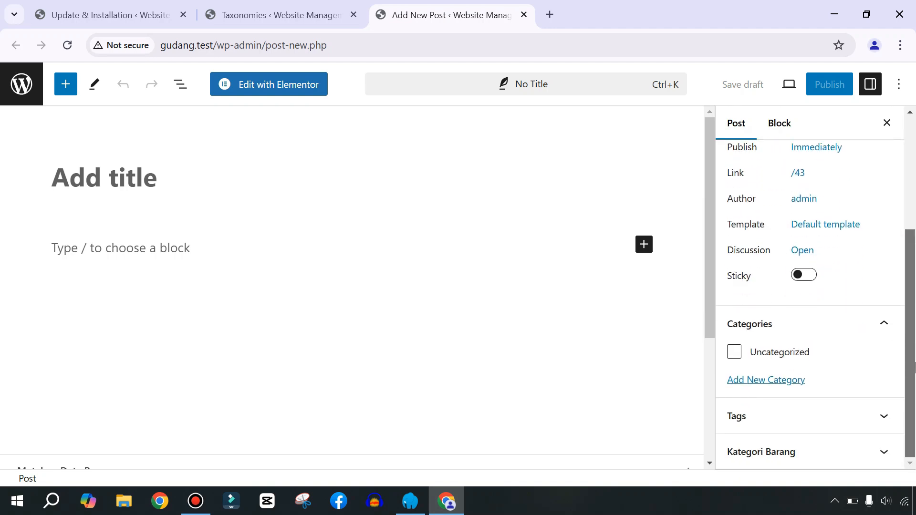
left_click(792, 459)
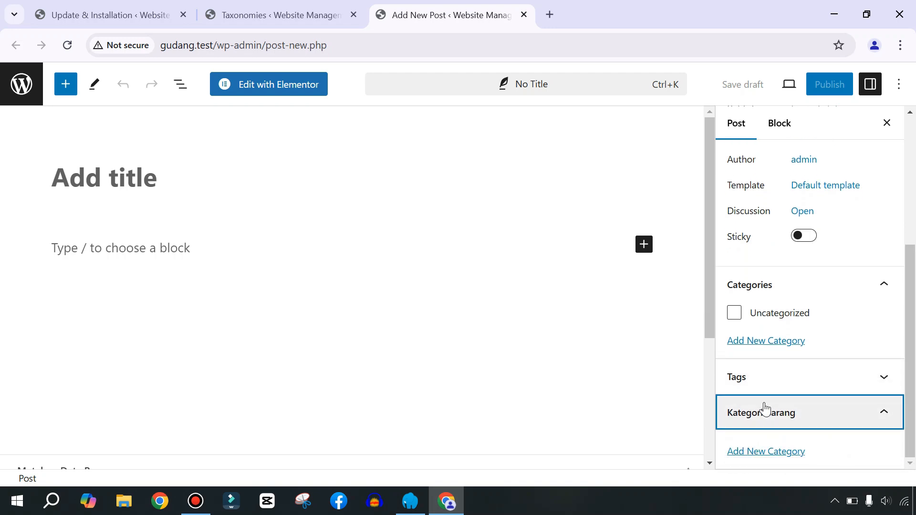
Start another JetEngine custom taxonomy named "Satuan" with the slug satuan.
left_click(303, 12)
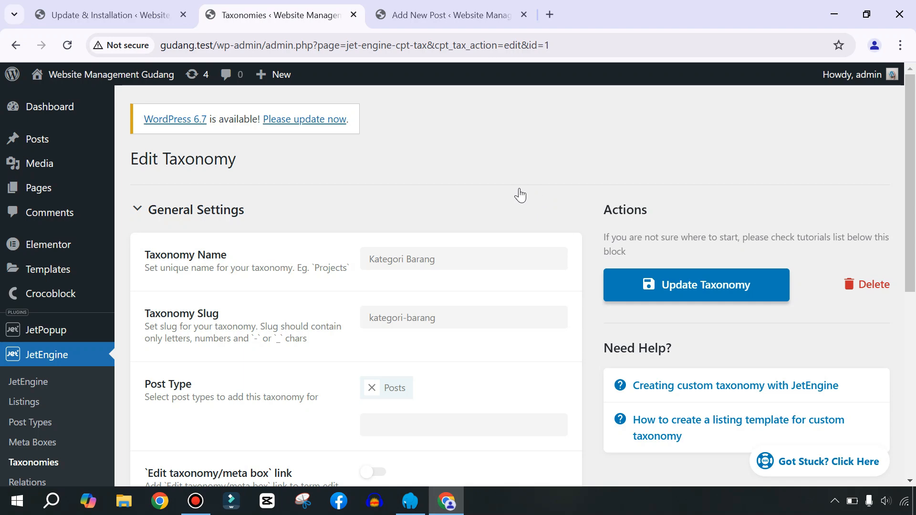
scroll(520, 196, "down", 3)
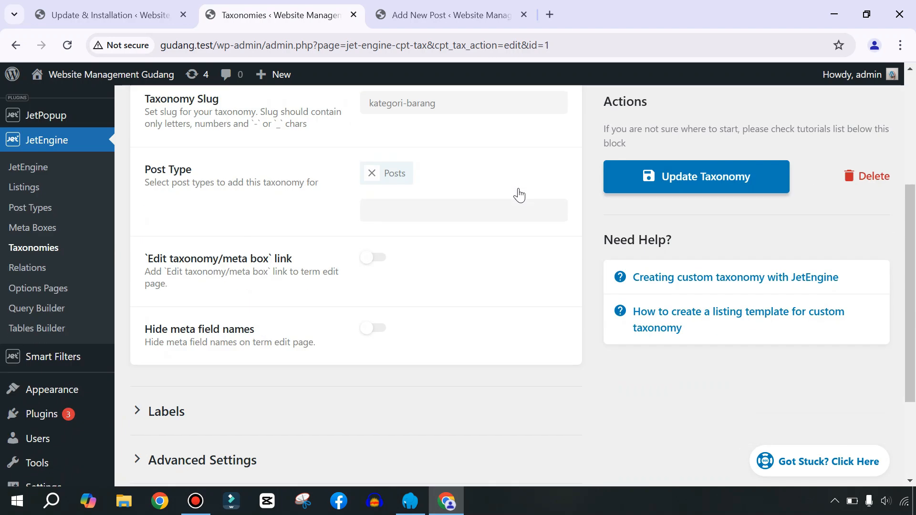
left_click(27, 249)
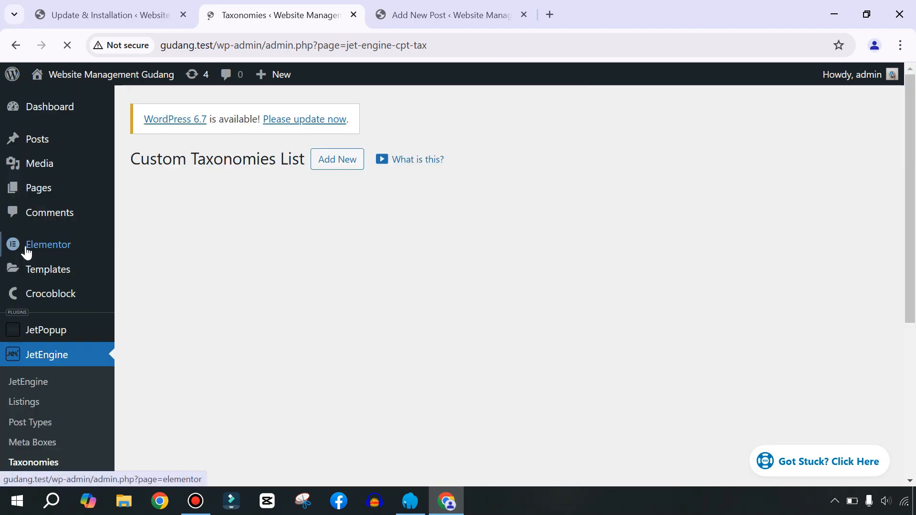
left_click(342, 162)
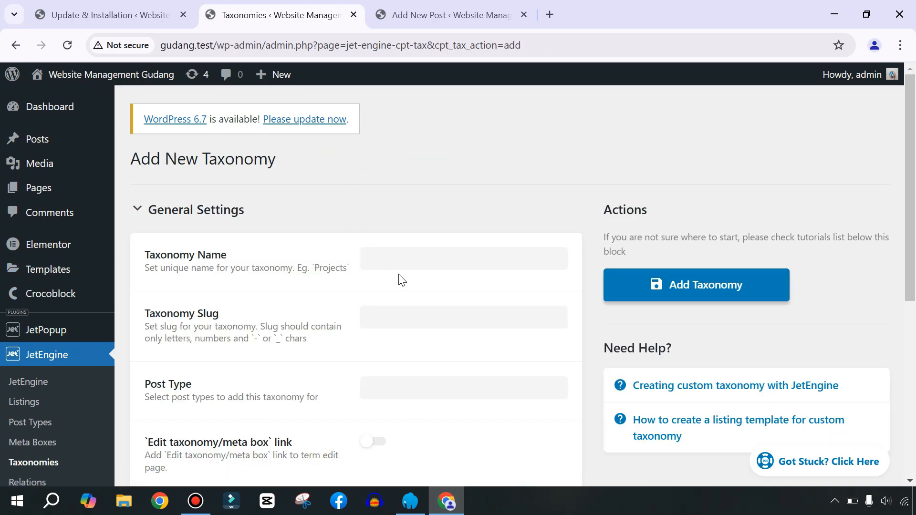
left_click(395, 256)
type("Satuan")
left_click(405, 312)
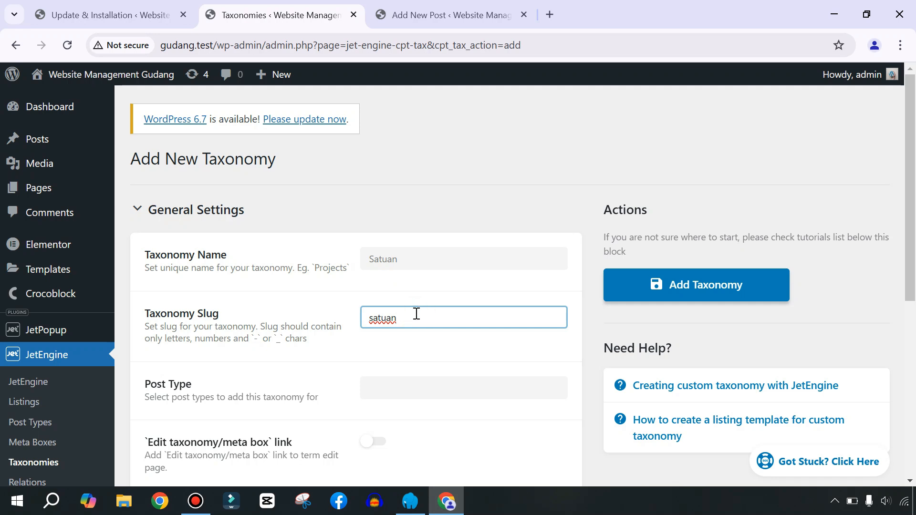
Try a Stock value of 20 in the Detail Barang tab of the new post editor.
left_click(451, 12)
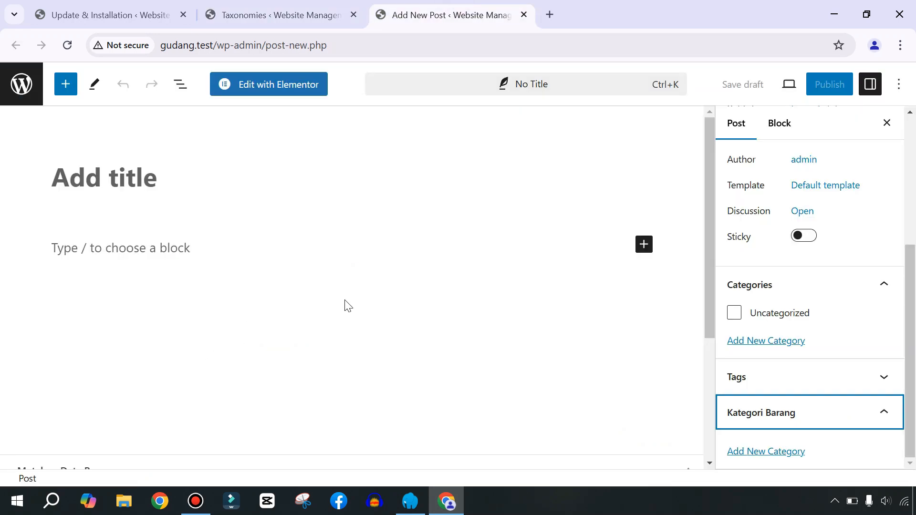
scroll(334, 308, "down", 5)
left_click(247, 414)
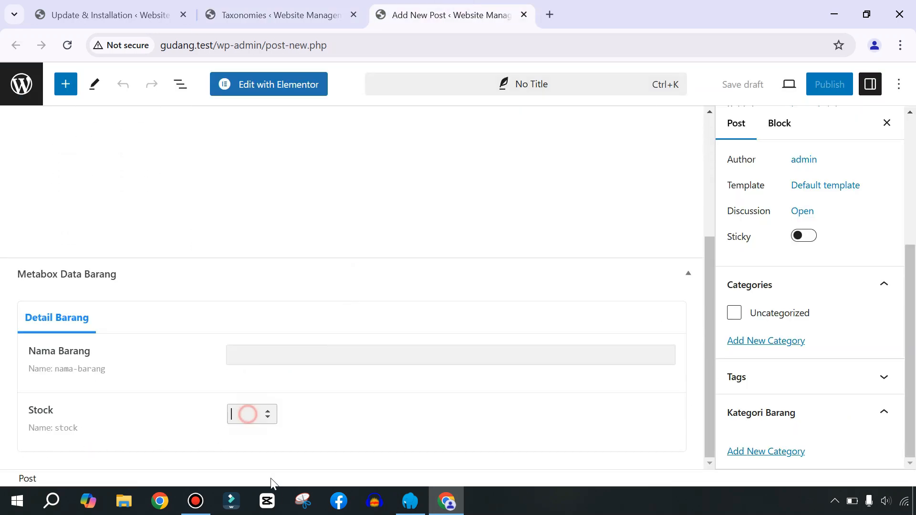
type("20")
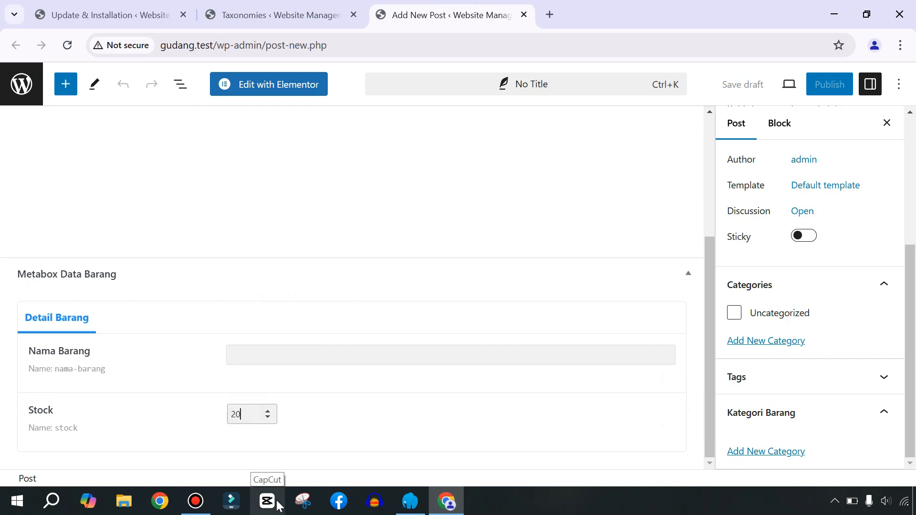
left_click(339, 414)
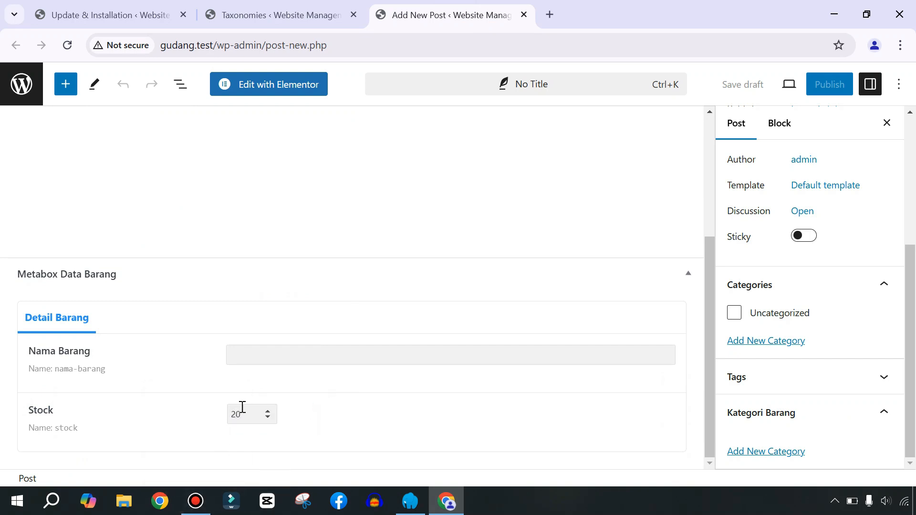
left_click_drag(248, 414, 201, 417)
left_click(191, 416)
Return to the unsaved Satuan taxonomy and assign it to the Posts post type.
left_click(262, 25)
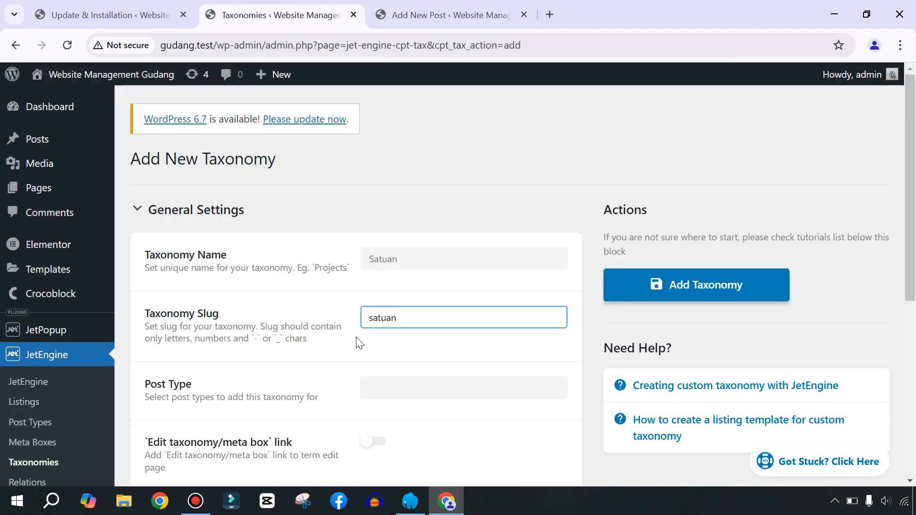
double_click(424, 257)
left_click(307, 293)
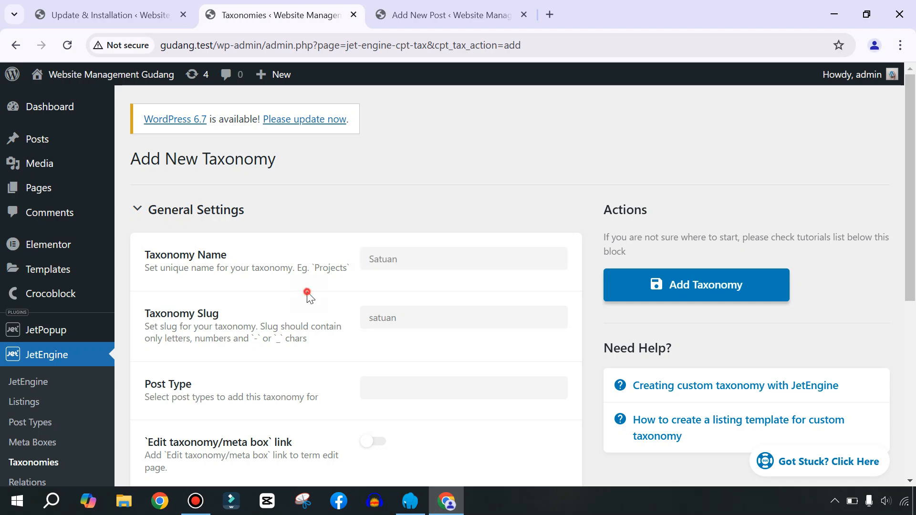
scroll(286, 321, "down", 1)
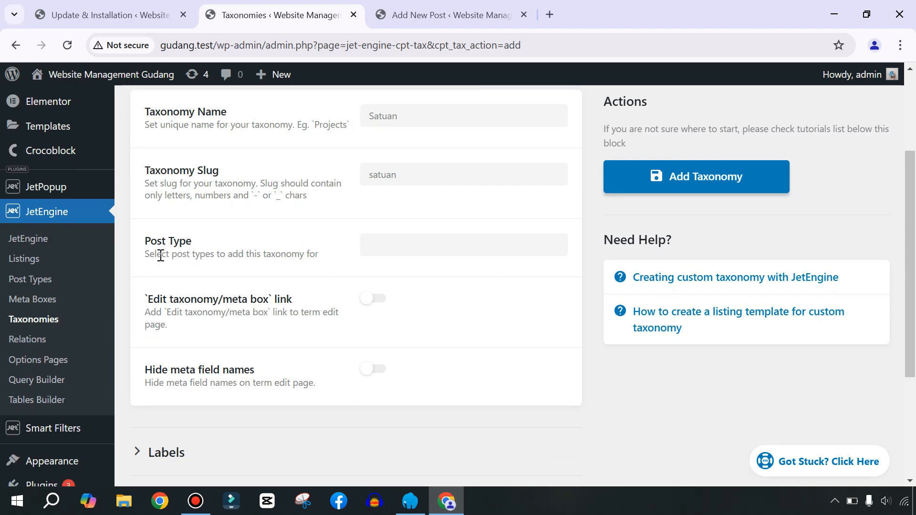
left_click(396, 240)
left_click(393, 268)
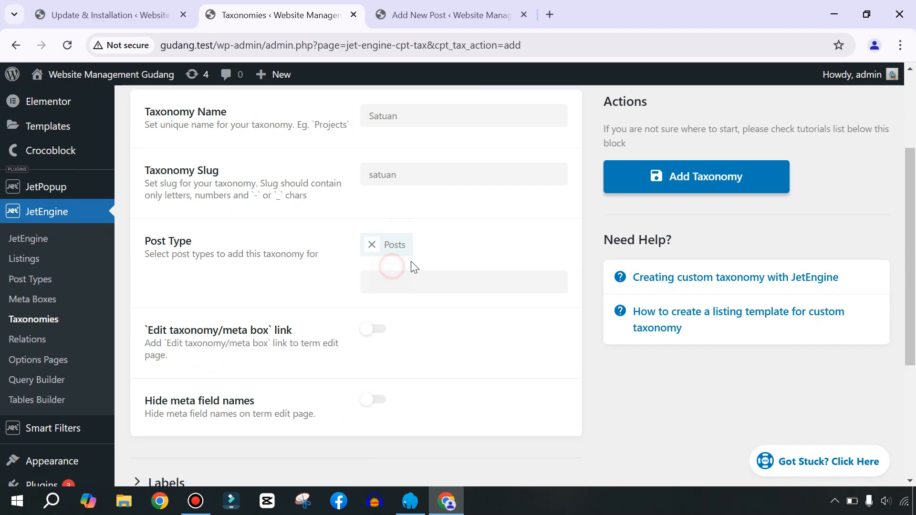
Enable Hierarchical in the advanced settings of Satuan and add the taxonomy.
scroll(302, 292, "down", 4)
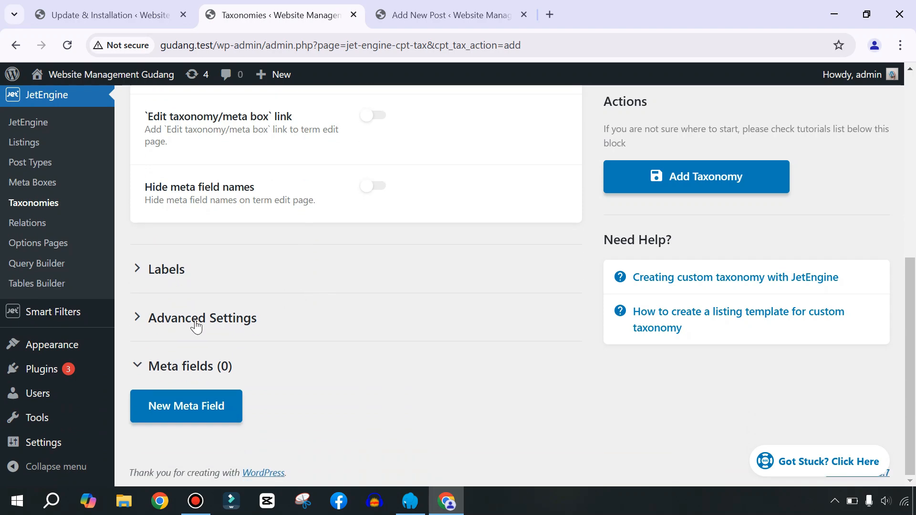
left_click(196, 324)
scroll(243, 324, "down", 13)
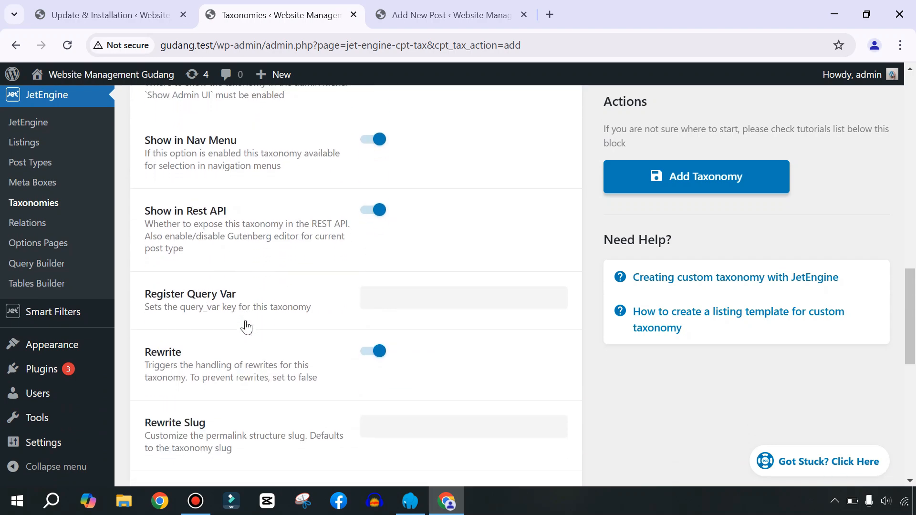
scroll(245, 325, "down", 5)
left_click(385, 270)
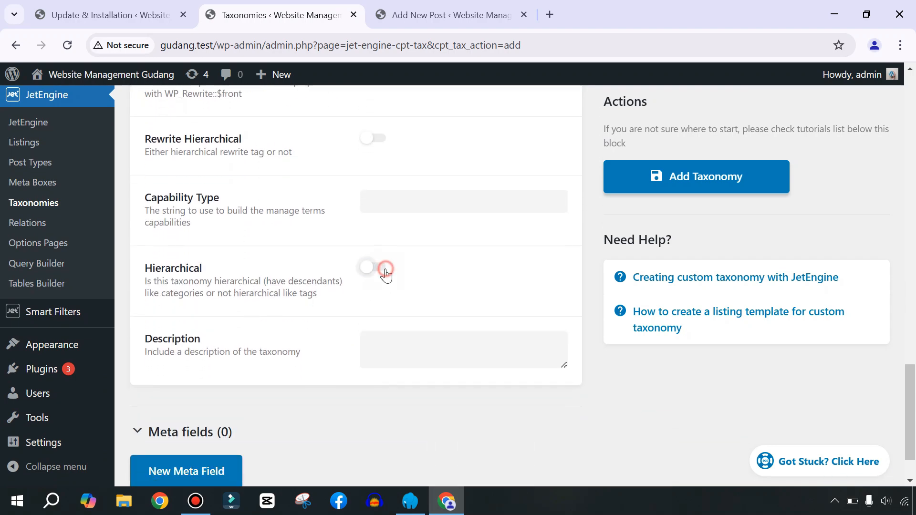
left_click(699, 184)
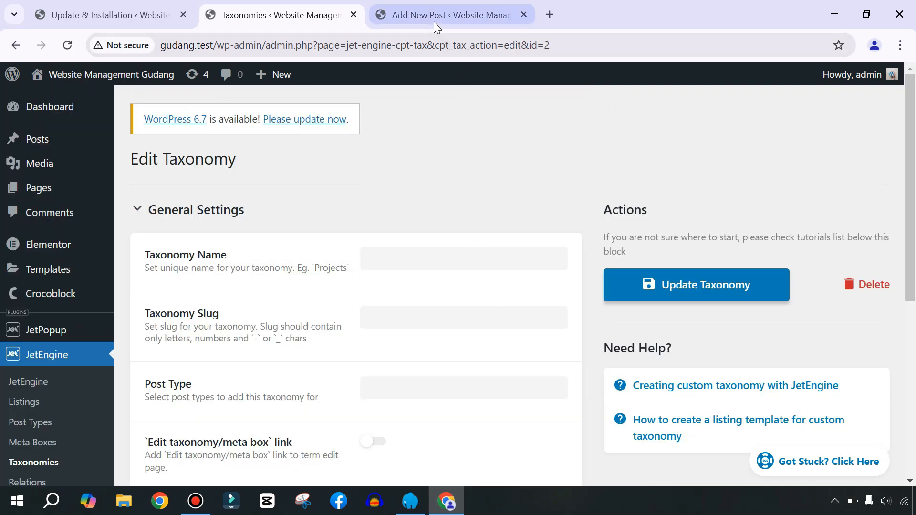
Reload the new post editor and review the title area and the Detail Barang fields.
left_click(434, 21)
left_click(68, 45)
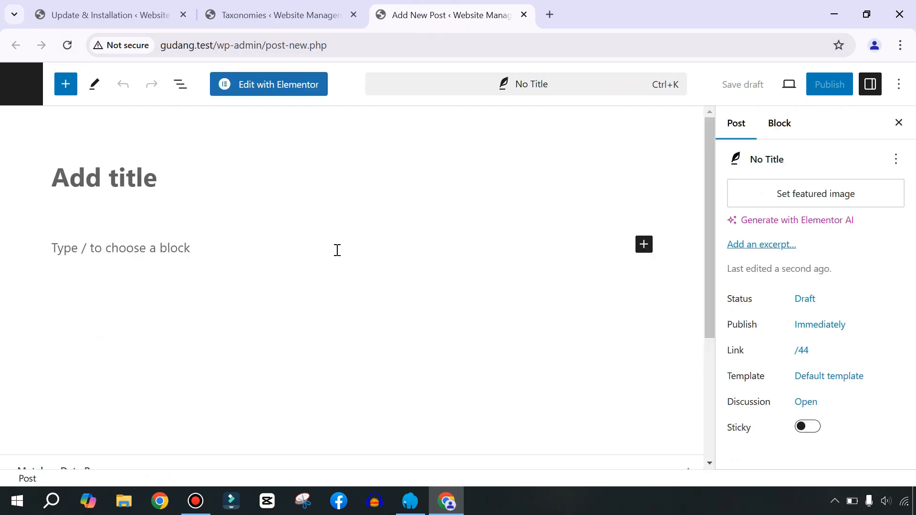
scroll(248, 301, "down", 4)
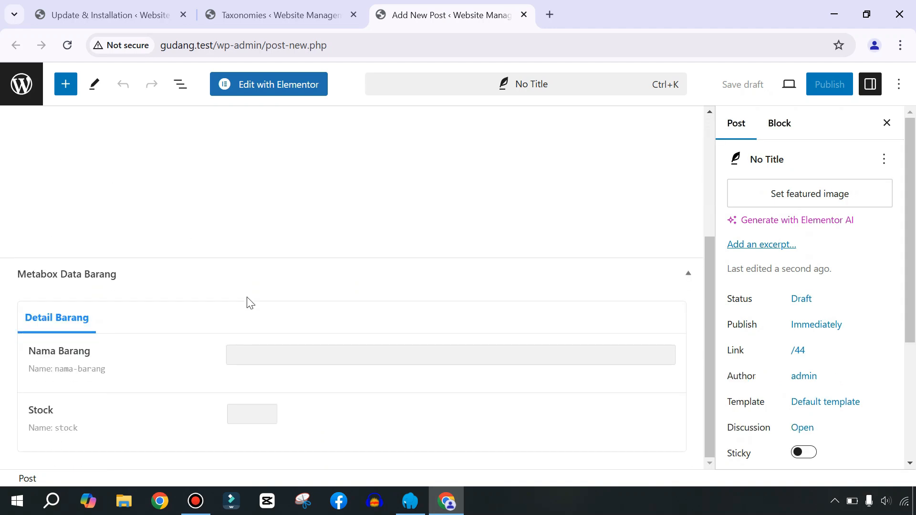
scroll(248, 301, "up", 4)
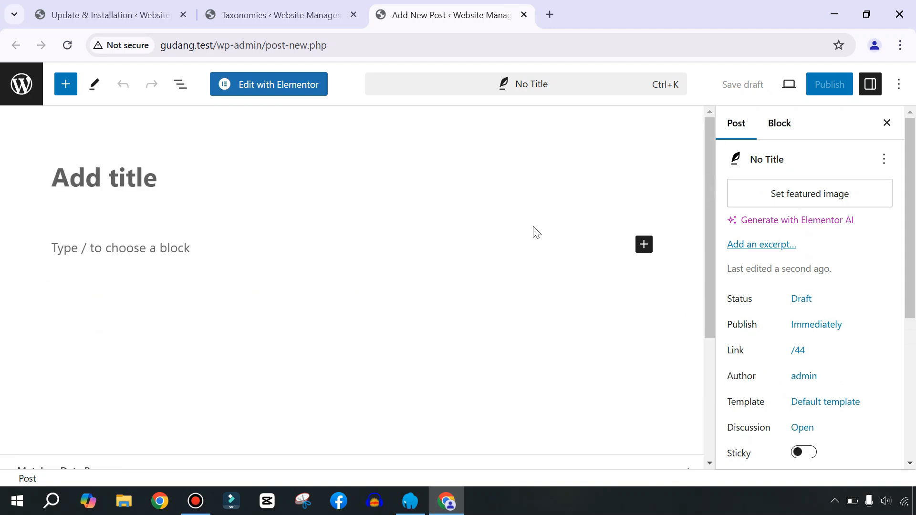
Enter 12345 as the title of the new post.
left_click(78, 178)
left_click(52, 177)
type("12345")
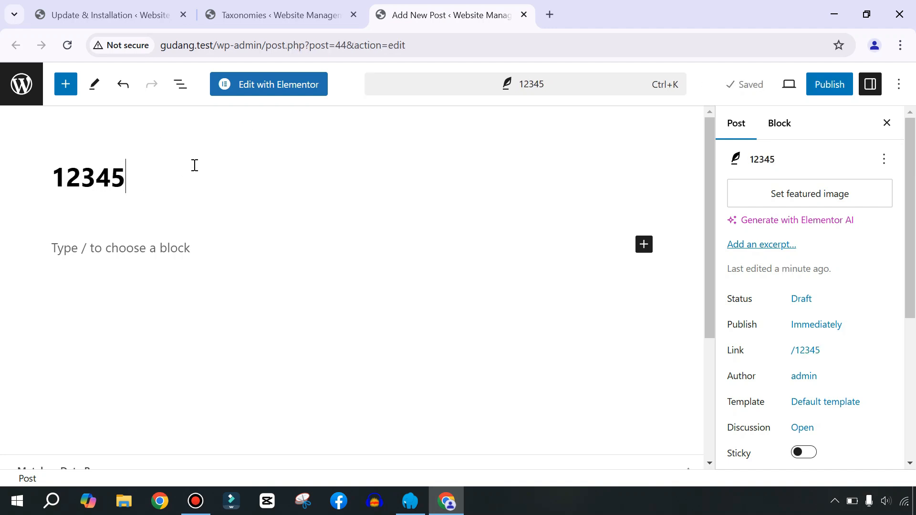
Fill in Nama Barang with "Mie Sedaap" and Stock with 10 in the Detail Barang tab.
scroll(222, 190, "down", 4)
left_click(252, 356)
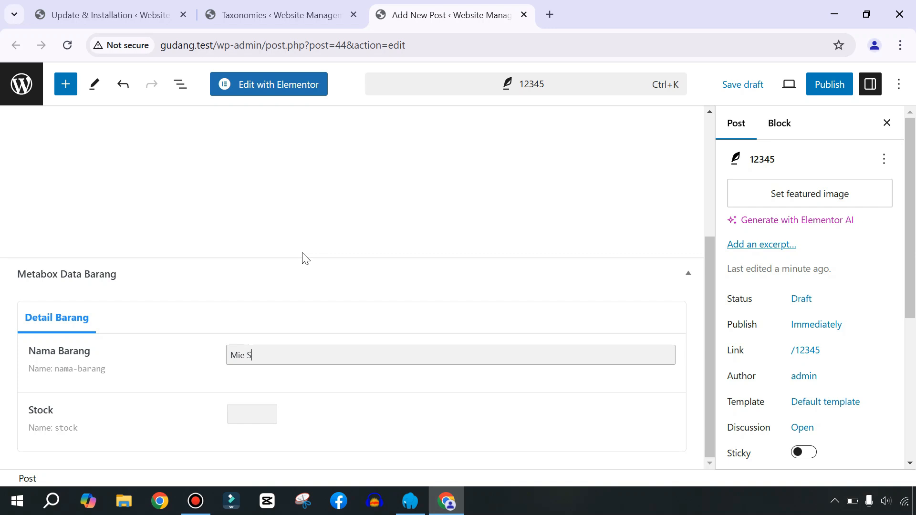
left_click(259, 420)
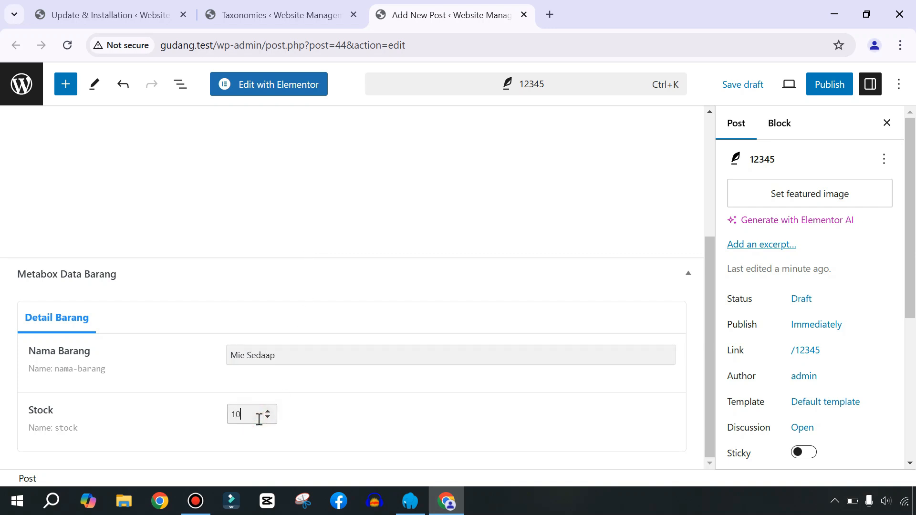
Add a new category named "Box" under Satuan for post 12345.
scroll(812, 362, "down", 5)
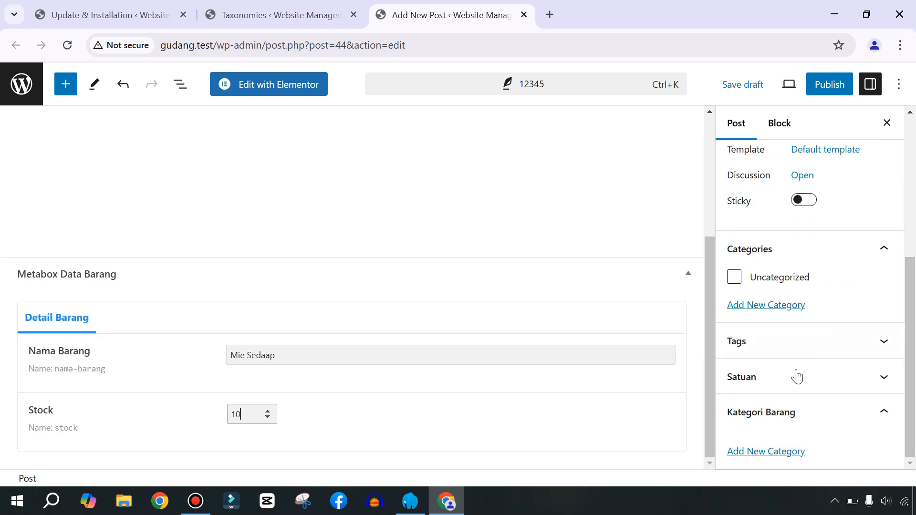
left_click(810, 382)
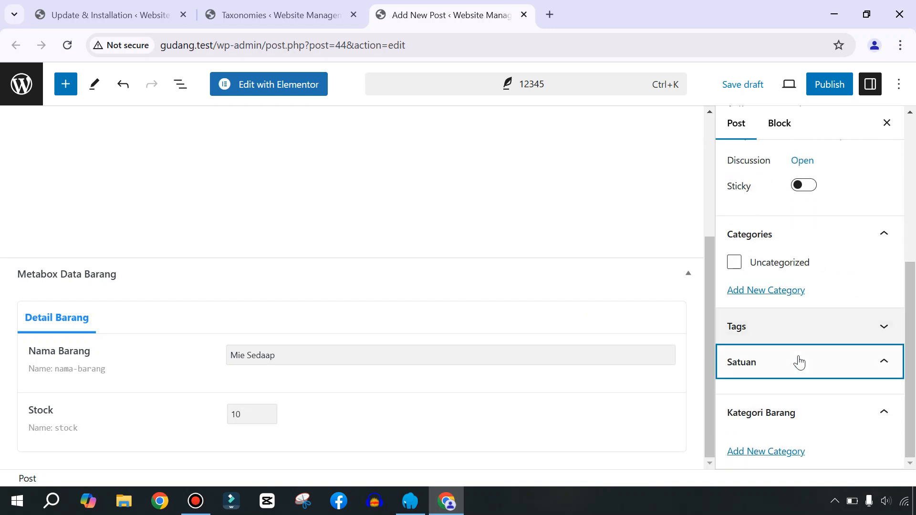
left_click(768, 402)
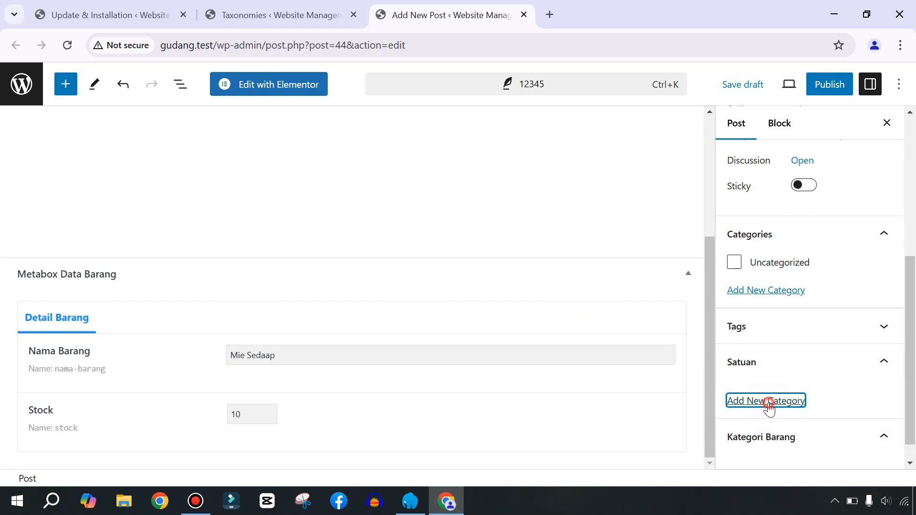
scroll(838, 383, "down", 3)
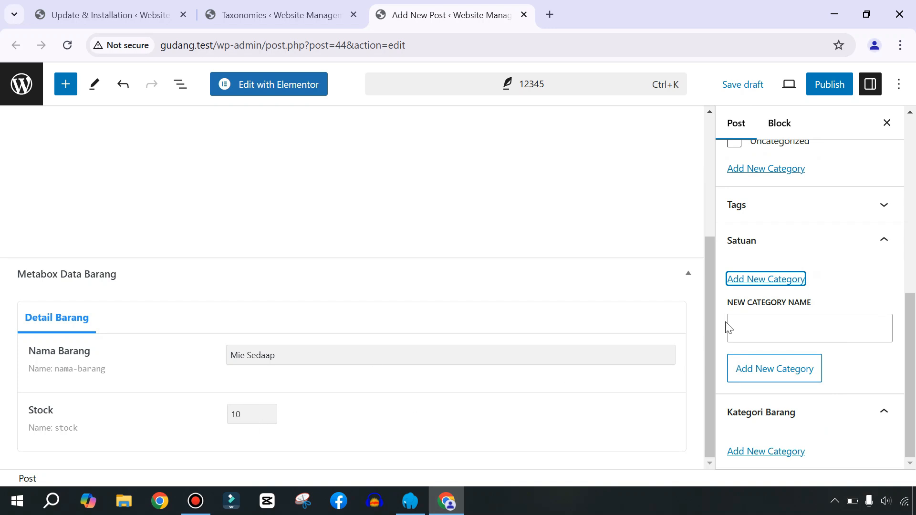
left_click(764, 332)
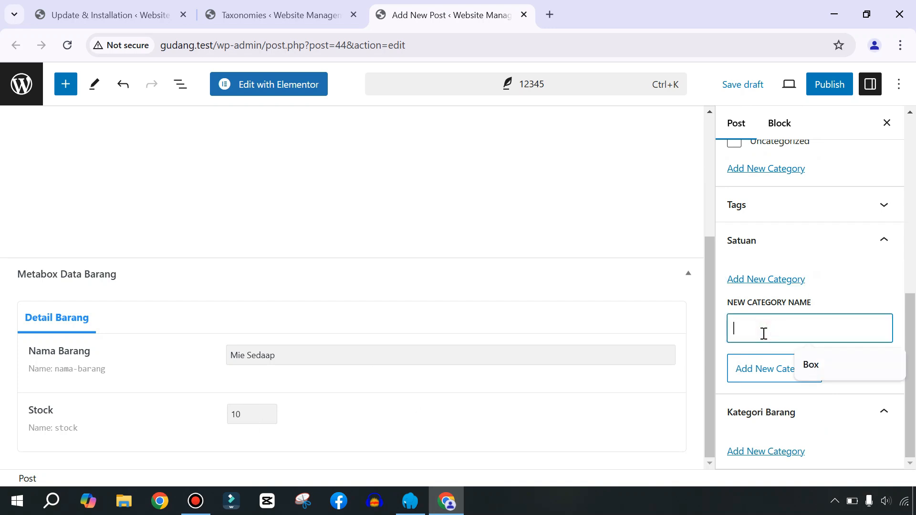
left_click(811, 366)
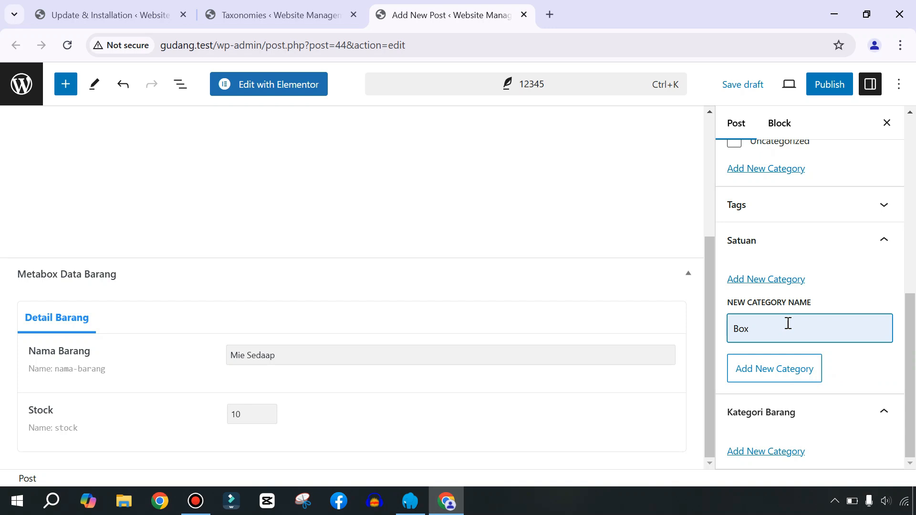
left_click(764, 374)
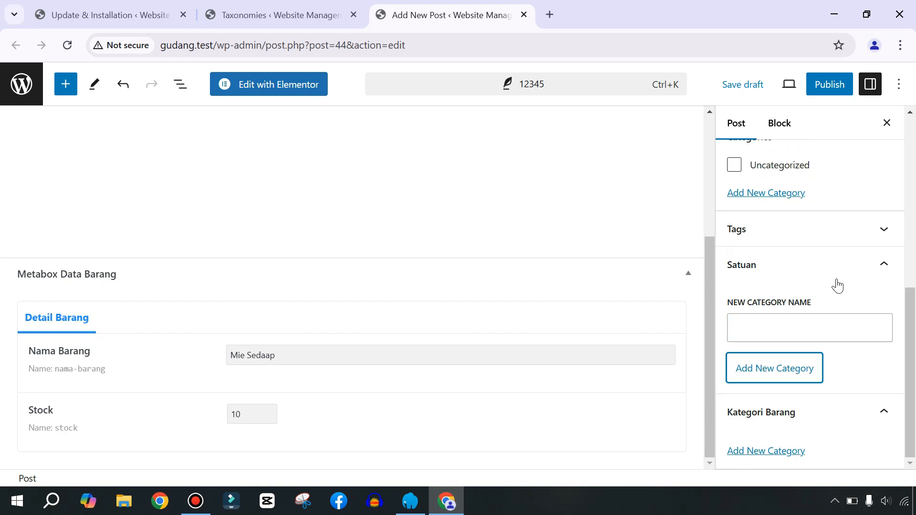
scroll(837, 282, "up", 3)
scroll(829, 320, "down", 5)
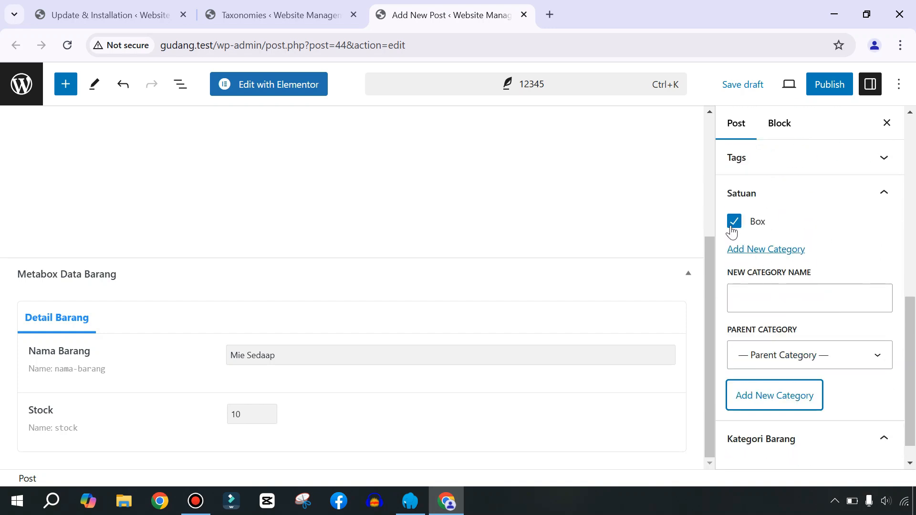
Add a new category named "Makanan Kemasan" under Kategori Barang for post 12345.
scroll(861, 296, "down", 1)
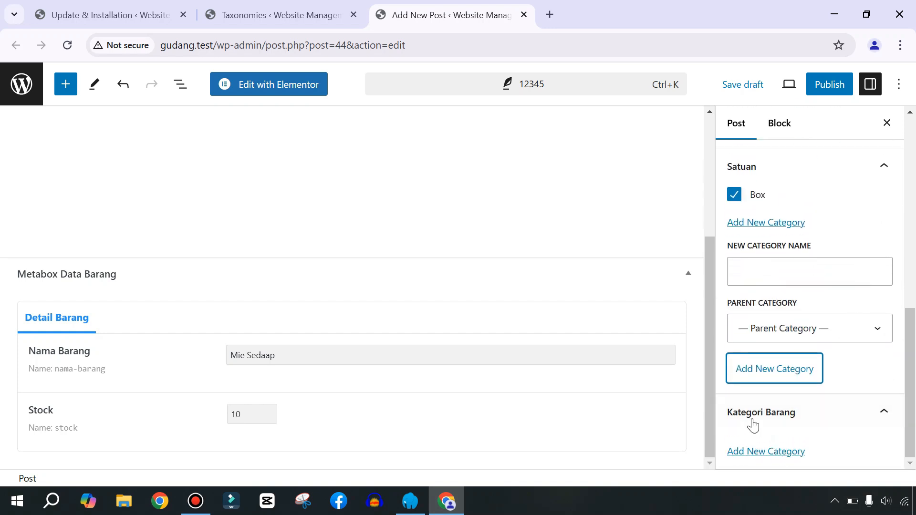
left_click(778, 458)
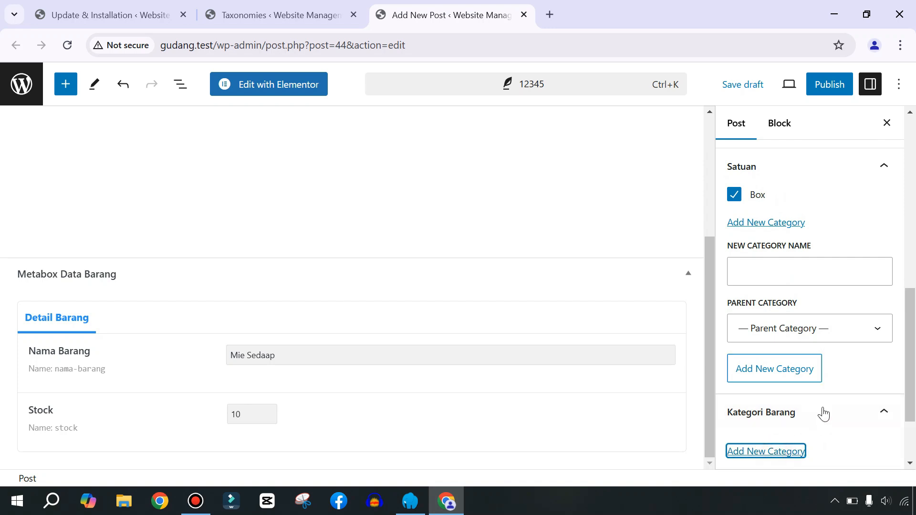
scroll(835, 393, "down", 2)
left_click(787, 402)
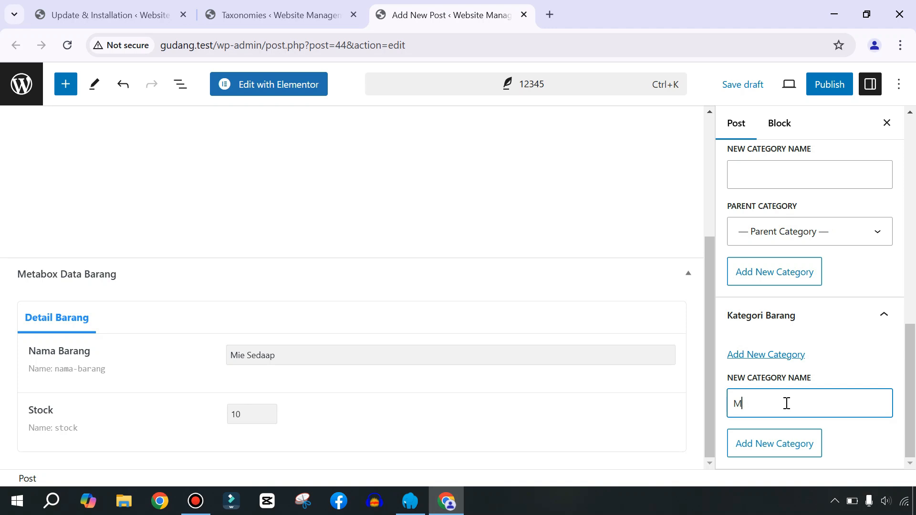
type("Makanan Kemasan")
left_click(756, 451)
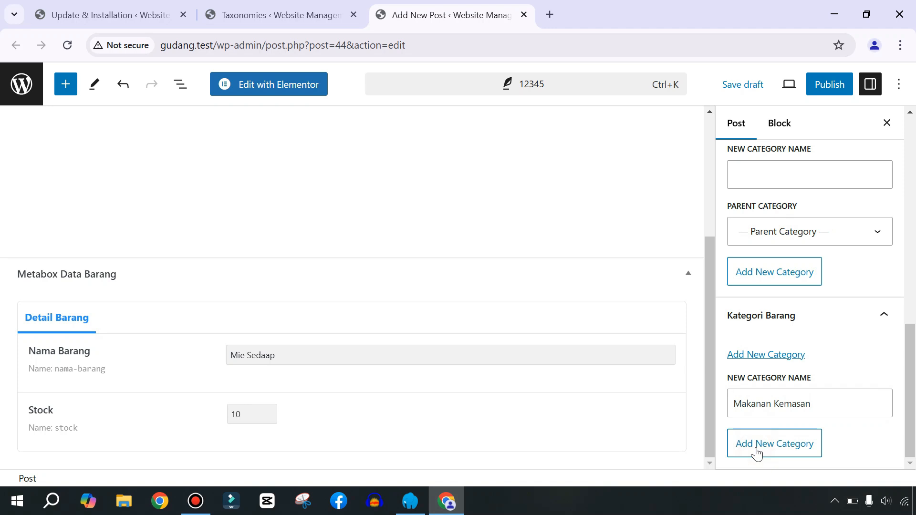
Publish post 12345 and close the Update & Installation browser tab.
left_click(826, 93)
left_click(769, 88)
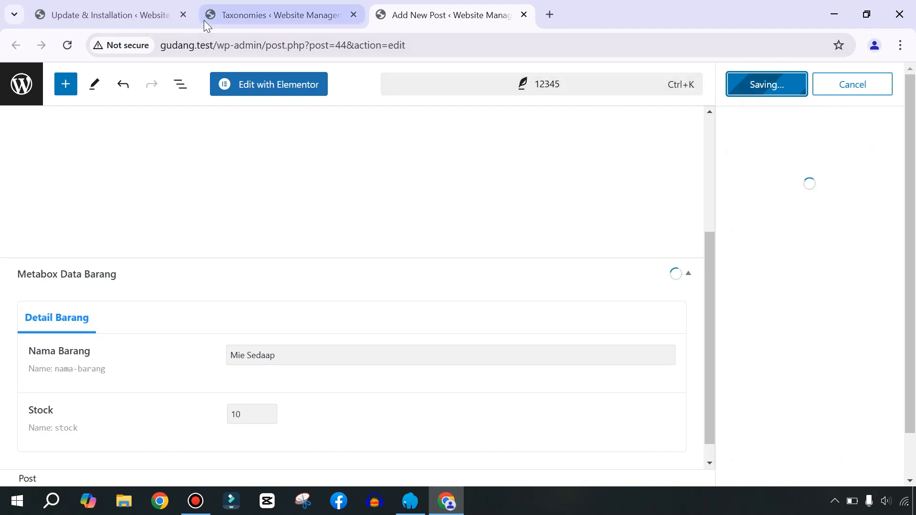
left_click(183, 16)
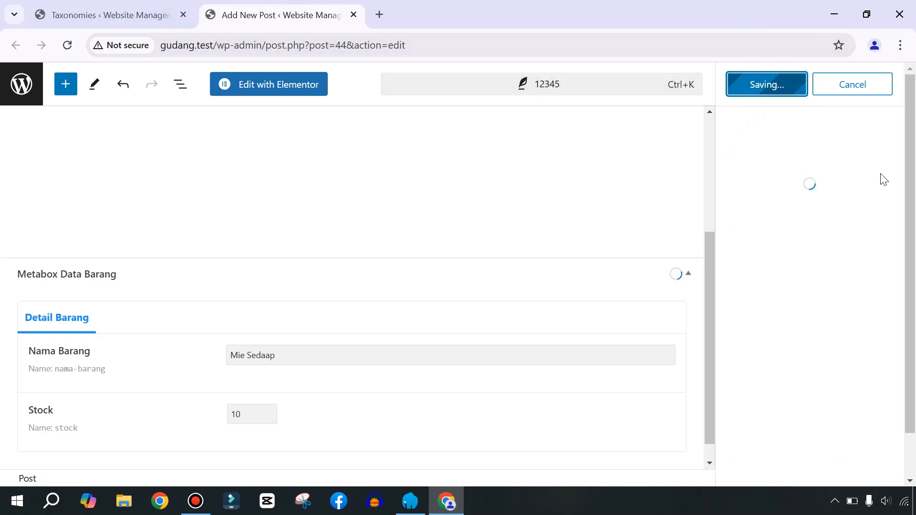
Open post 12345 for editing from the list of all posts and check its Detail Barang values.
left_click(90, 11)
mouse_move(33, 140)
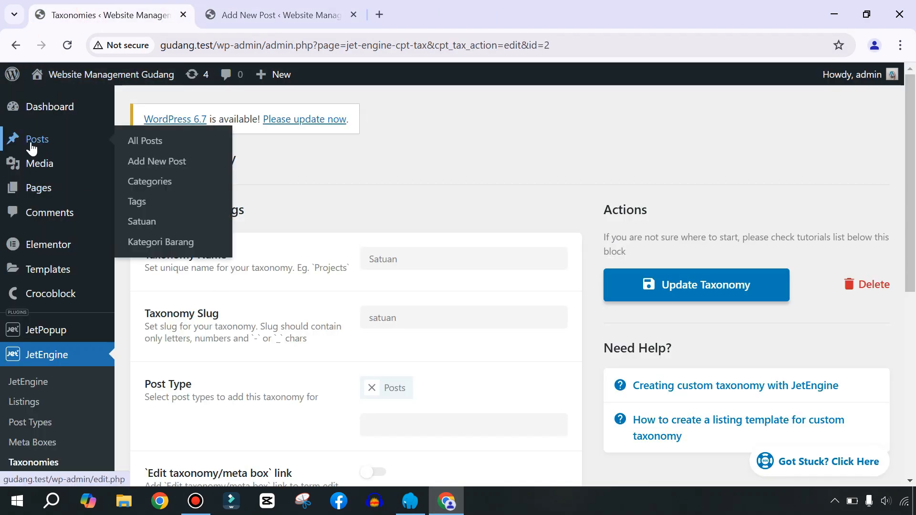
left_click(151, 144)
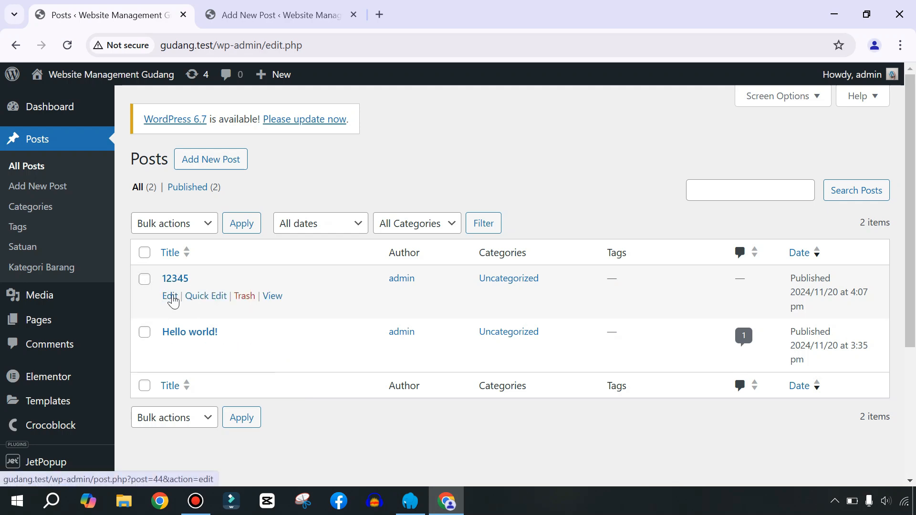
left_click(169, 298)
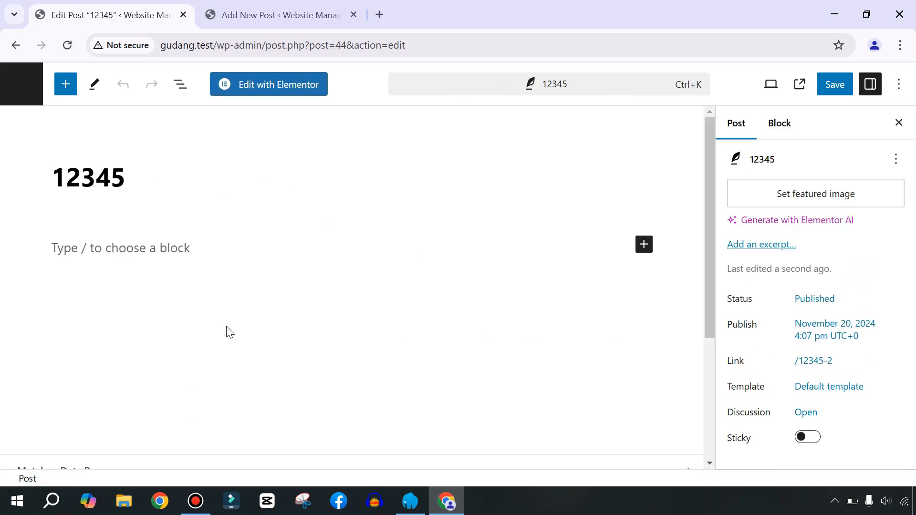
scroll(219, 334, "down", 5)
double_click(248, 410)
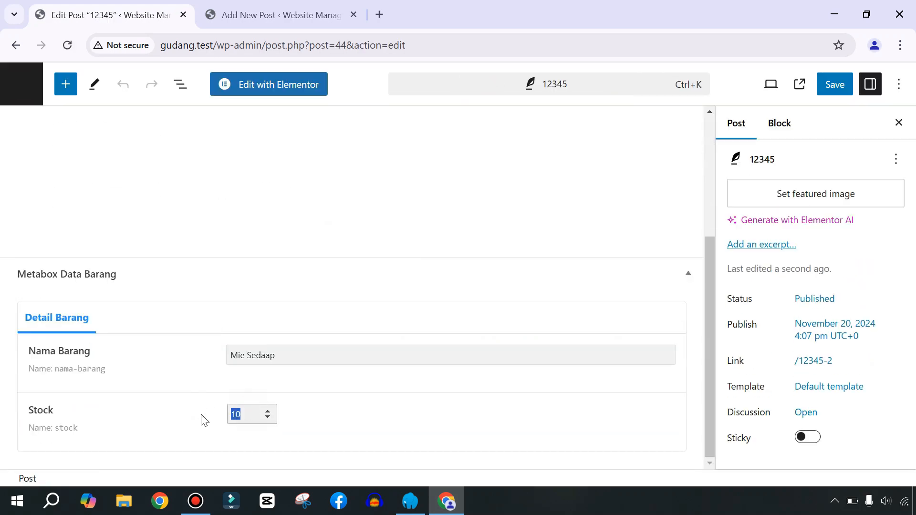
Try to remove the Uncategorized category from post 12345 and save the post.
scroll(799, 272, "down", 1)
scroll(807, 291, "down", 4)
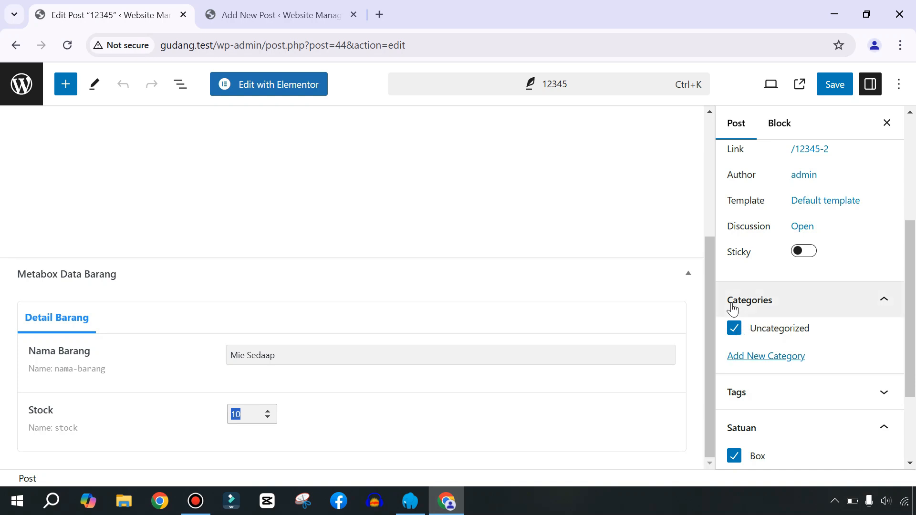
left_click(734, 332)
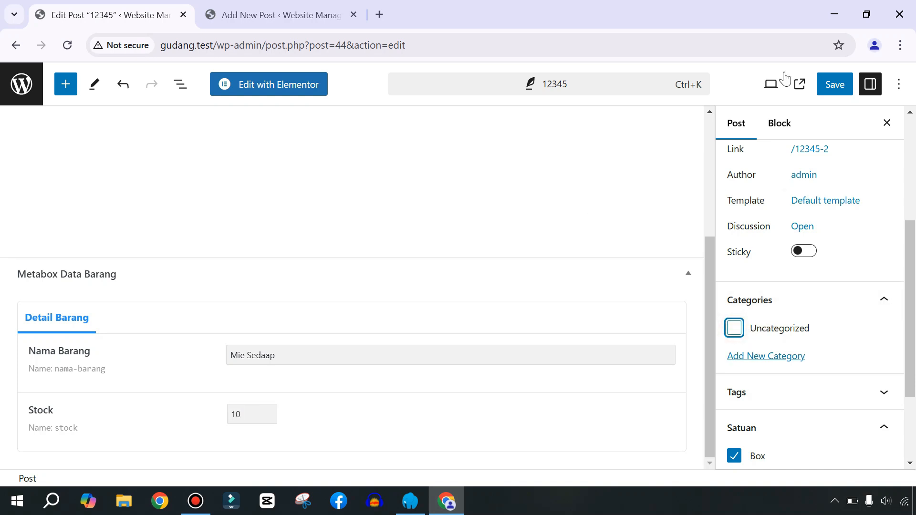
left_click(835, 90)
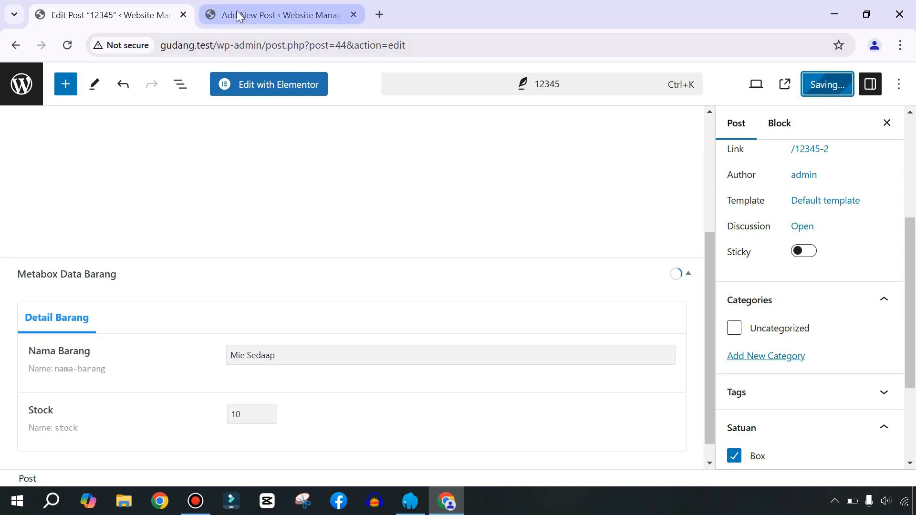
Return to the posts list and move the "Hello world!" post to the Trash.
left_click(23, 86)
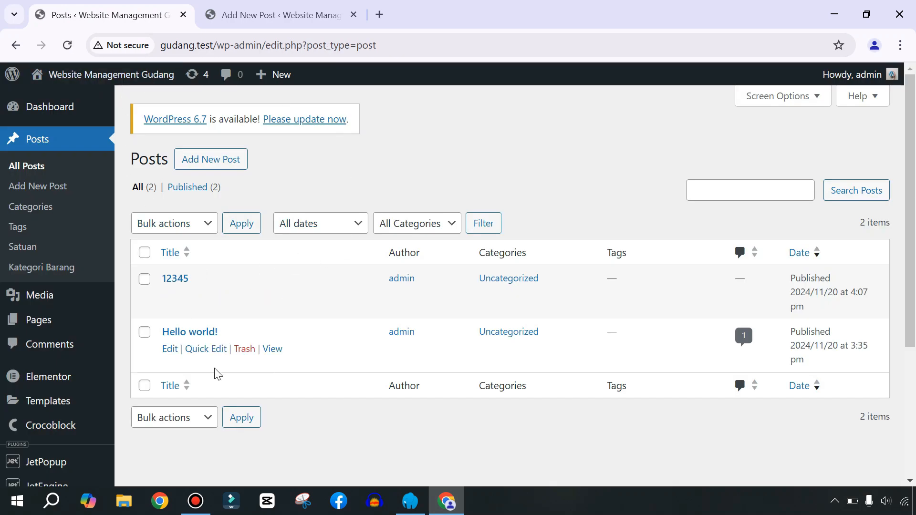
left_click(244, 350)
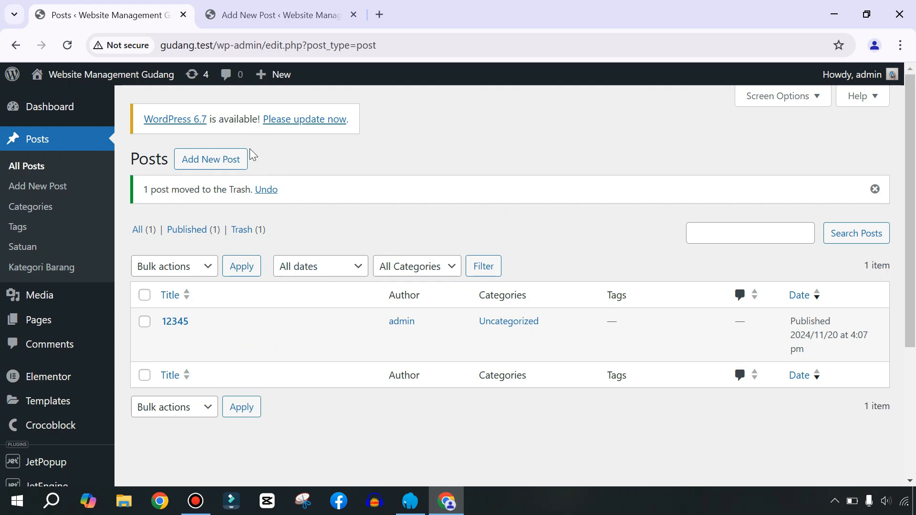
Leave the published post's editor and create a new post titled 54321.
left_click(277, 15)
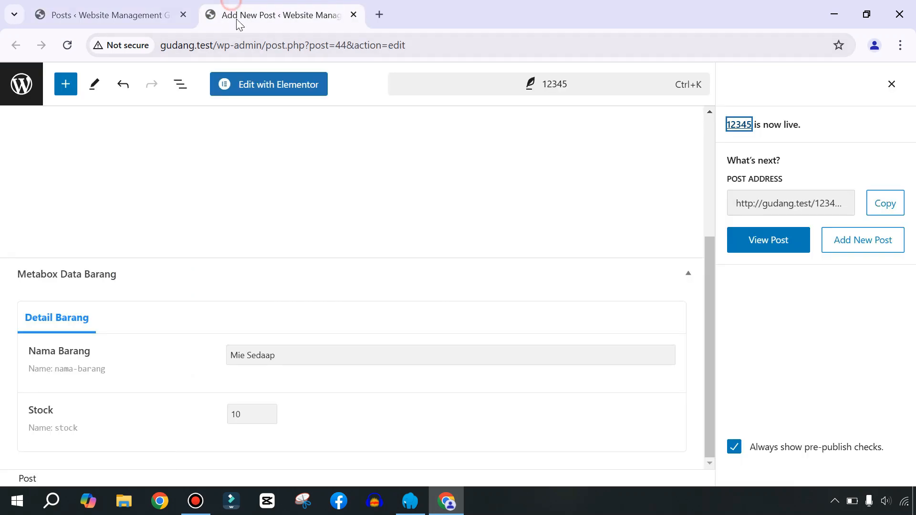
scroll(396, 268, "up", 5)
left_click(15, 96)
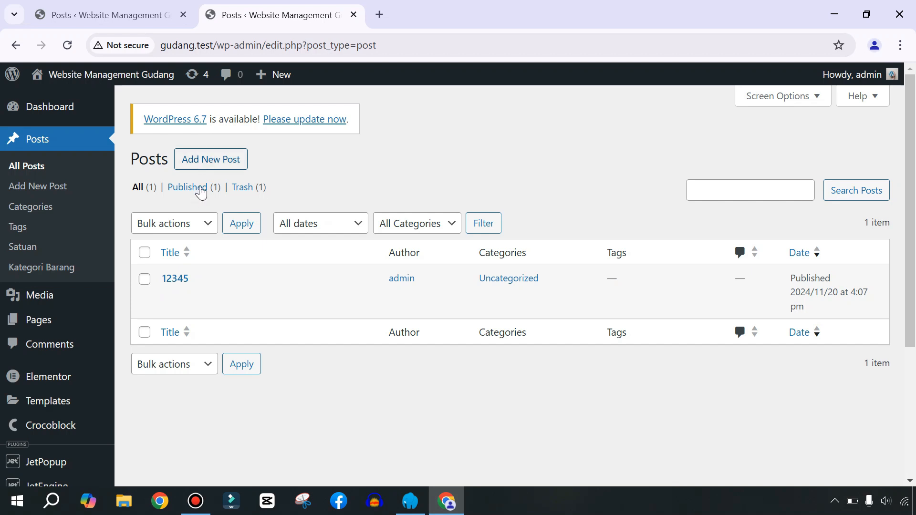
left_click(193, 162)
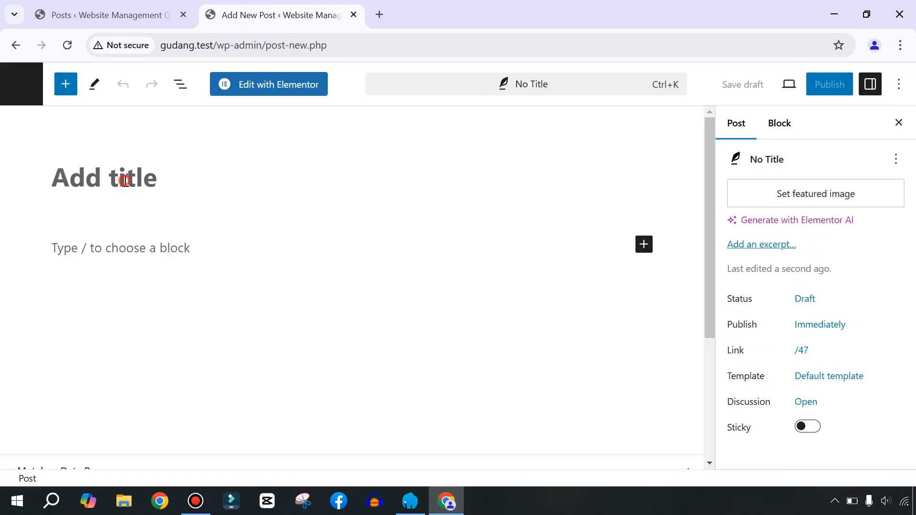
left_click(124, 180)
type("5")
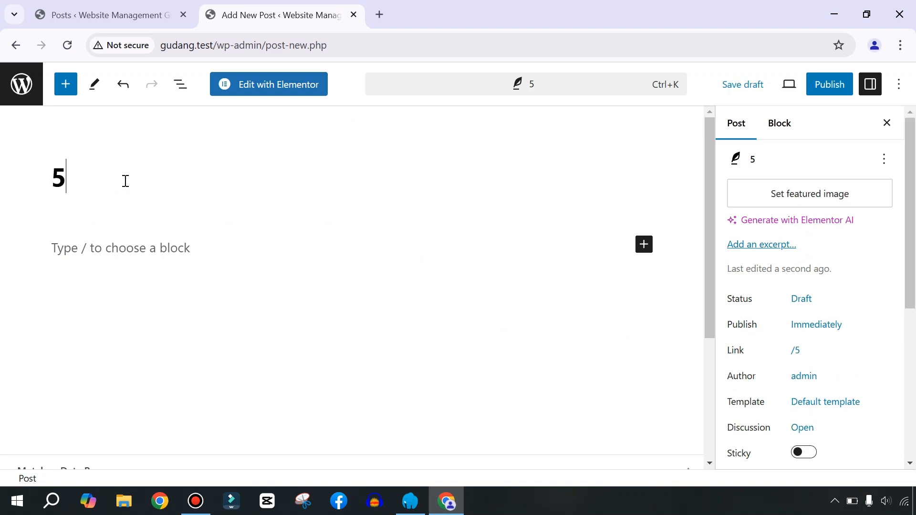
type("4321")
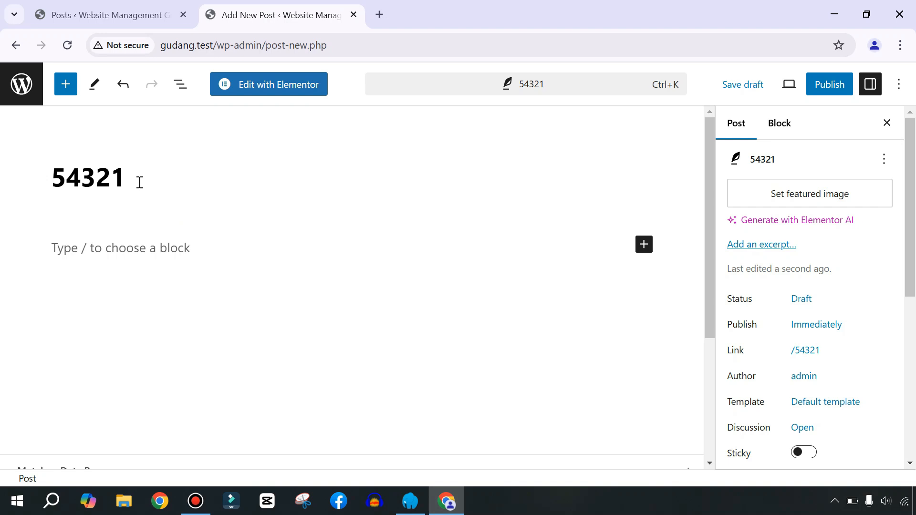
Fill in Nama Barang with "Pepsodent" and Stock with 20 in the Detail Barang tab.
scroll(170, 244, "down", 4)
left_click(258, 354)
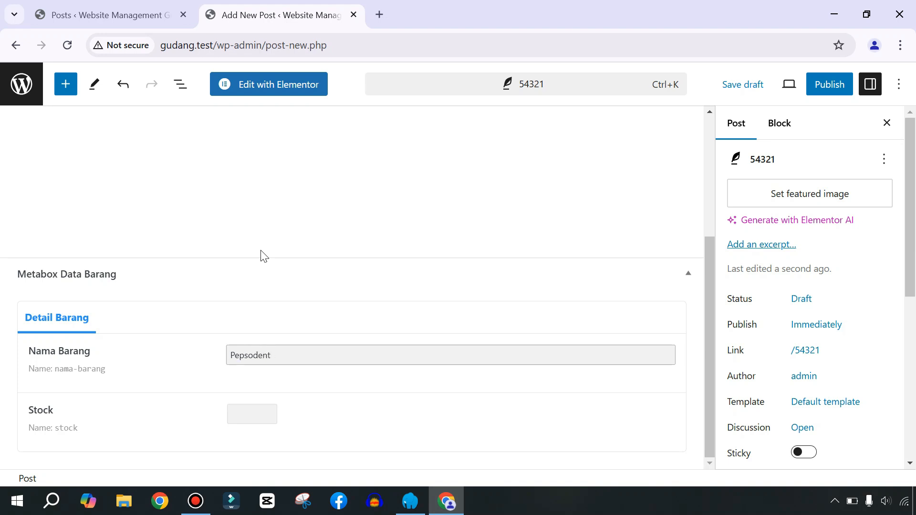
left_click(247, 409)
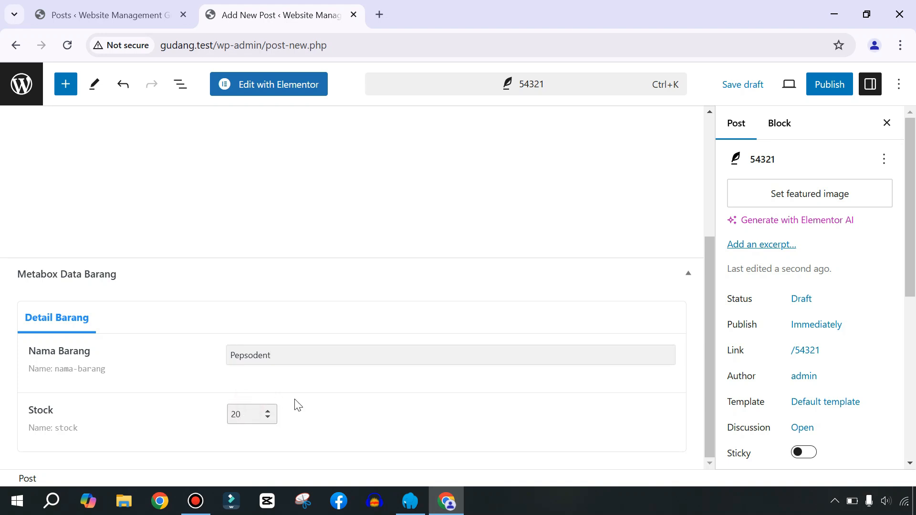
Add a new category named "PCS" under Satuan for post 54321.
scroll(783, 249, "down", 5)
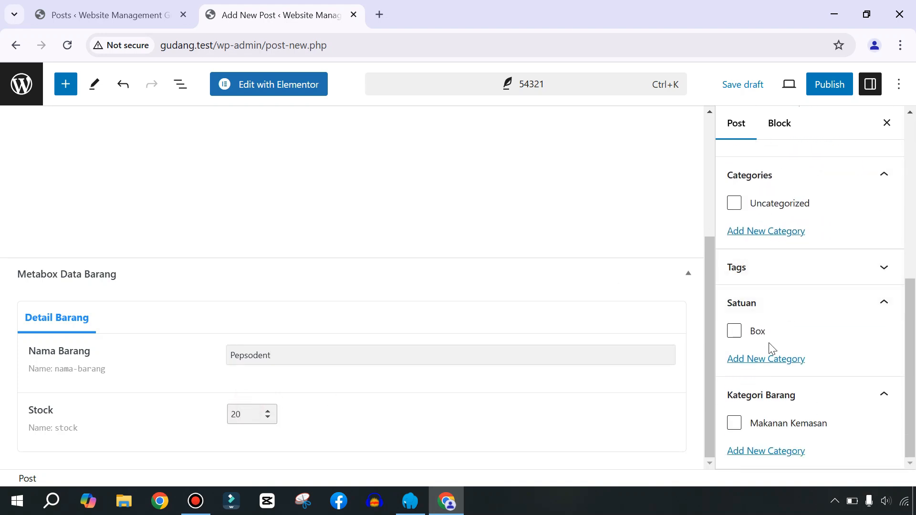
left_click(756, 359)
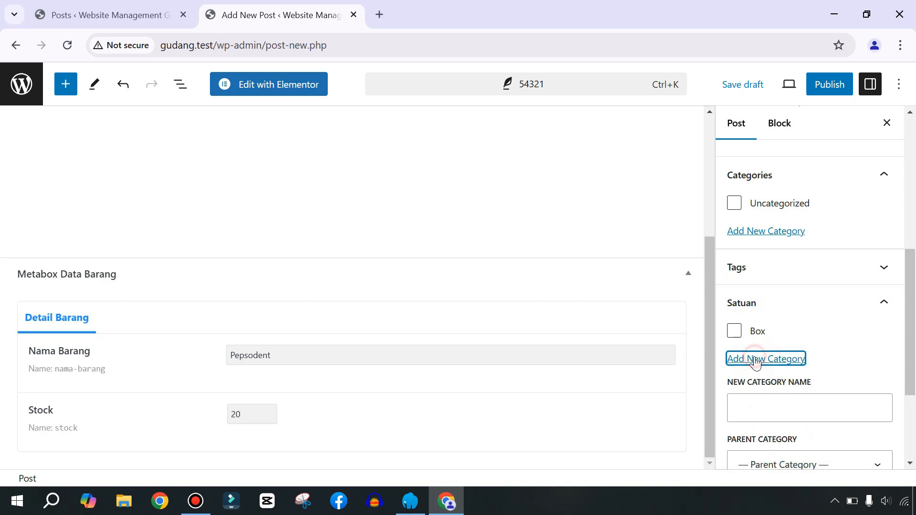
scroll(764, 348, "down", 1)
left_click(764, 344)
type("PCS")
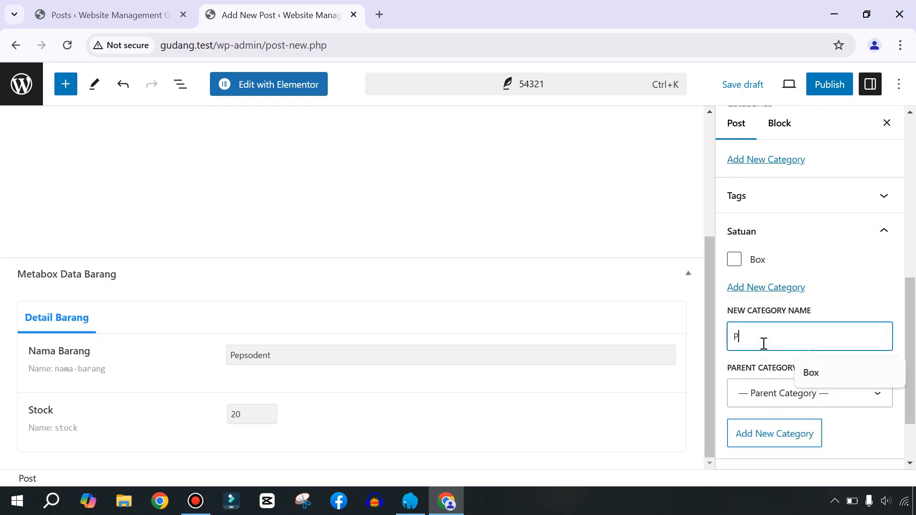
left_click(774, 432)
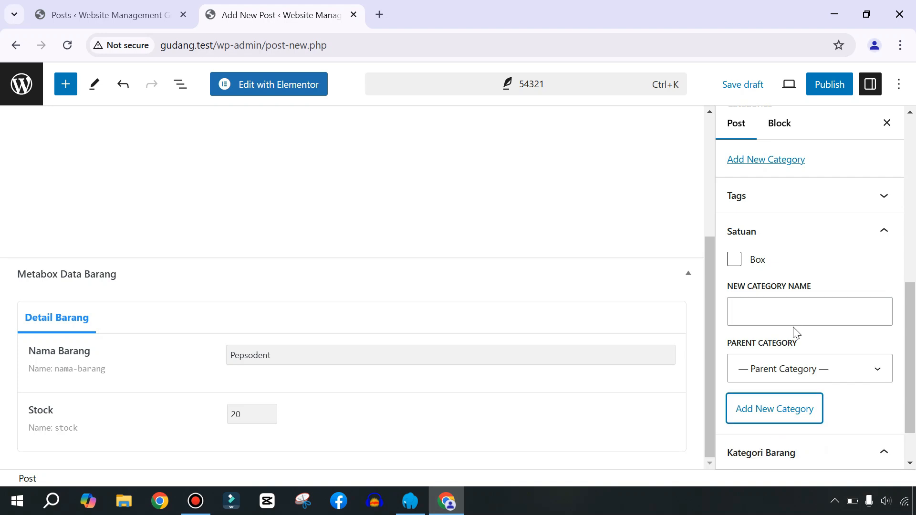
scroll(794, 335, "down", 2)
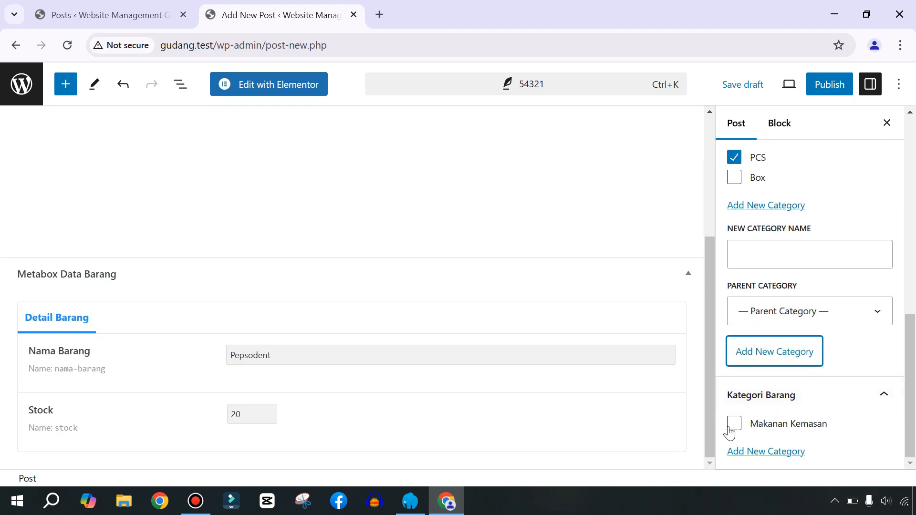
Add a new category named "Pasta Gigi" under Kategori Barang for post 54321.
left_click(759, 452)
scroll(804, 362, "down", 3)
left_click(780, 363)
type("Pasta Gigi")
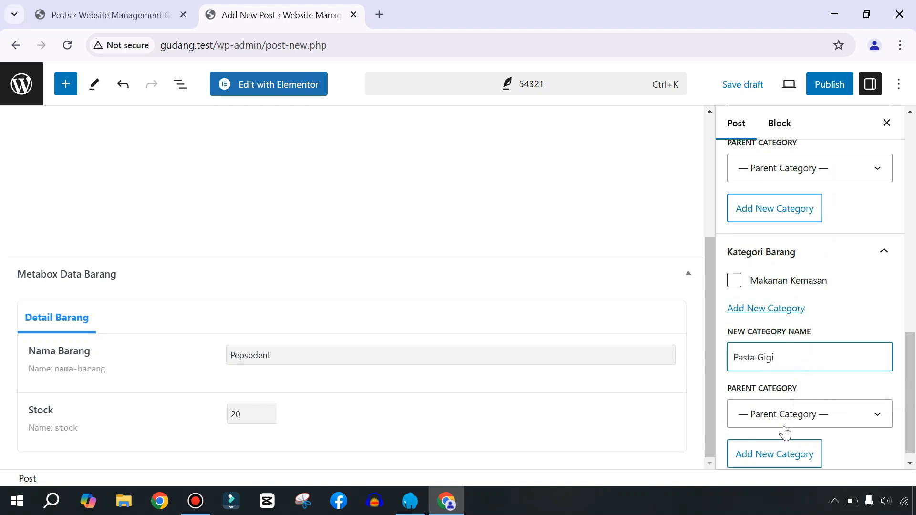
left_click(785, 458)
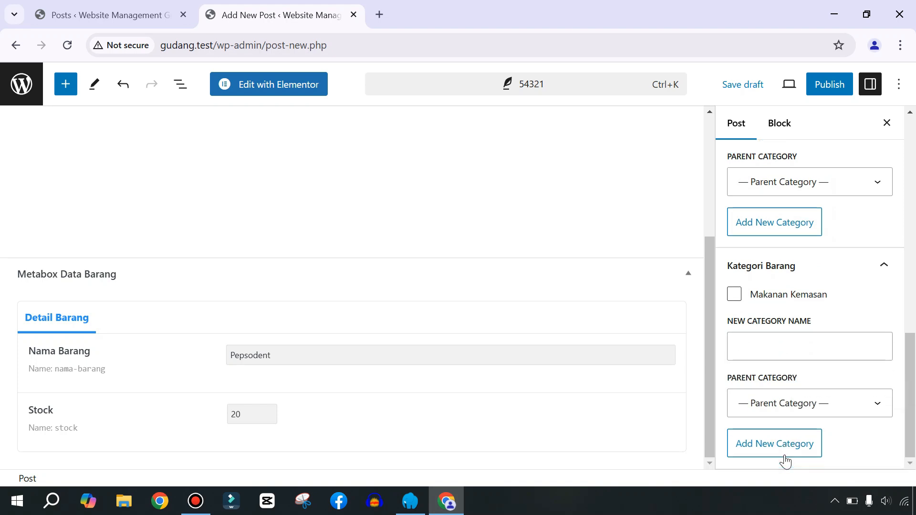
Publish post 54321, close the publish confirmation and review the post's settings.
scroll(787, 311, "up", 8)
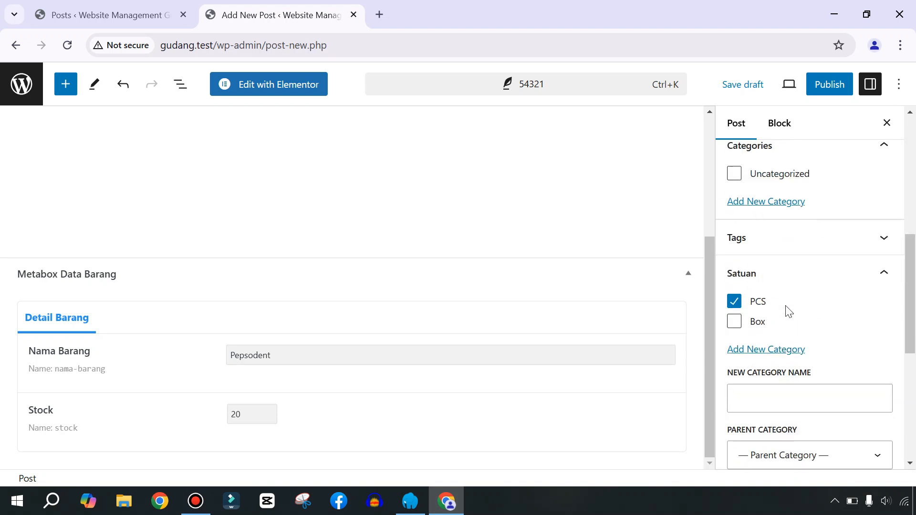
left_click(820, 84)
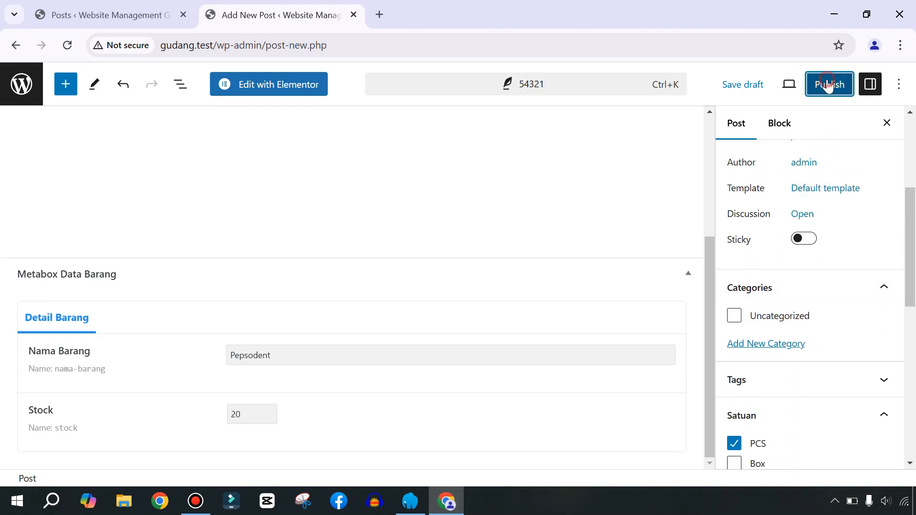
left_click(784, 86)
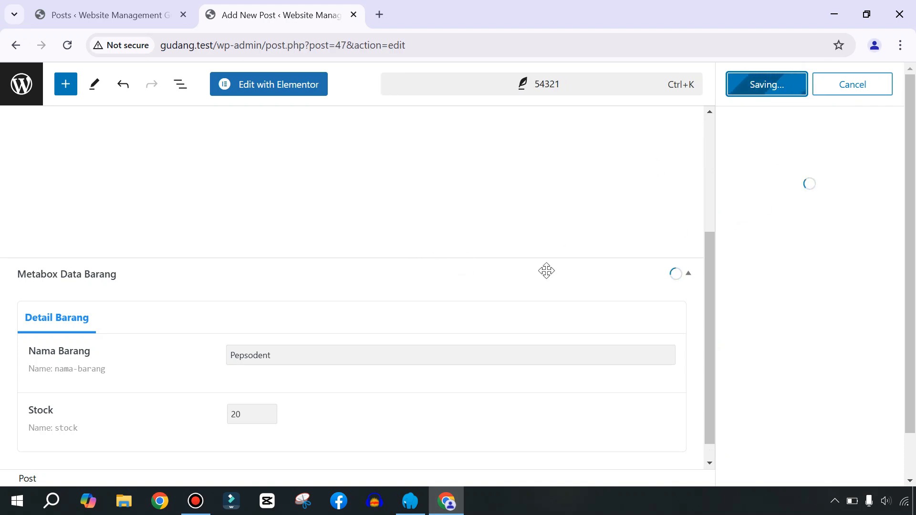
left_click(895, 86)
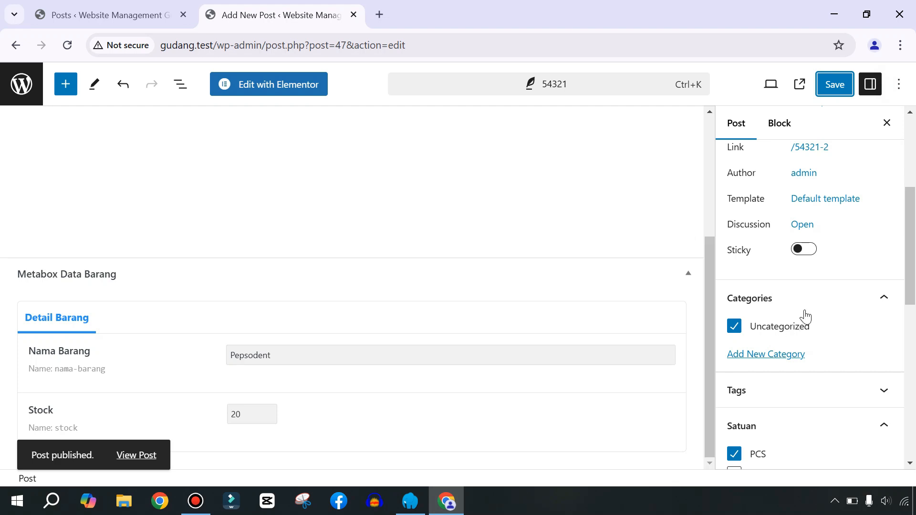
scroll(807, 312, "down", 7)
scroll(812, 307, "up", 10)
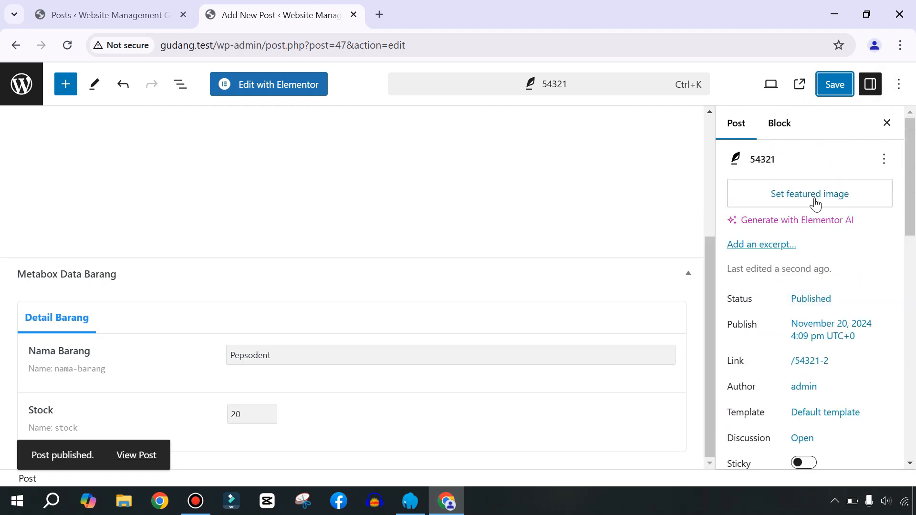
left_click(802, 205)
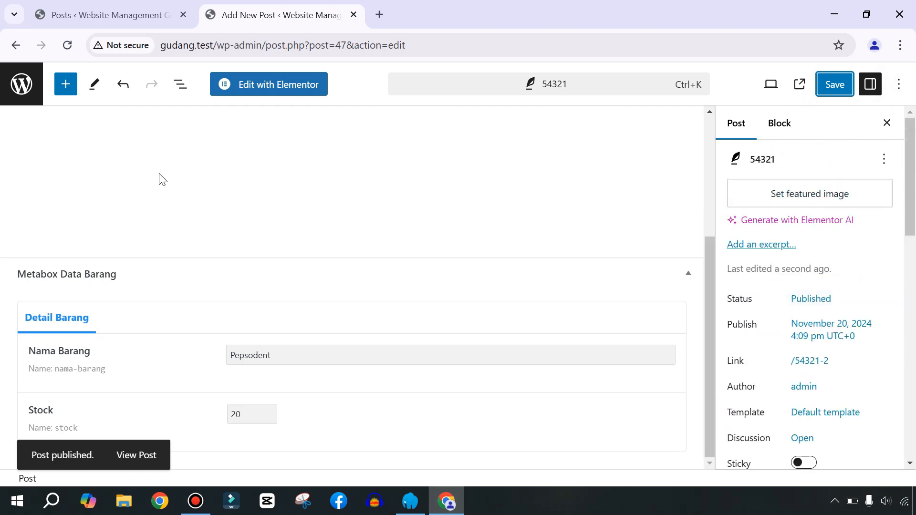
Return to the posts list and reload it to check the published posts.
left_click(106, 15)
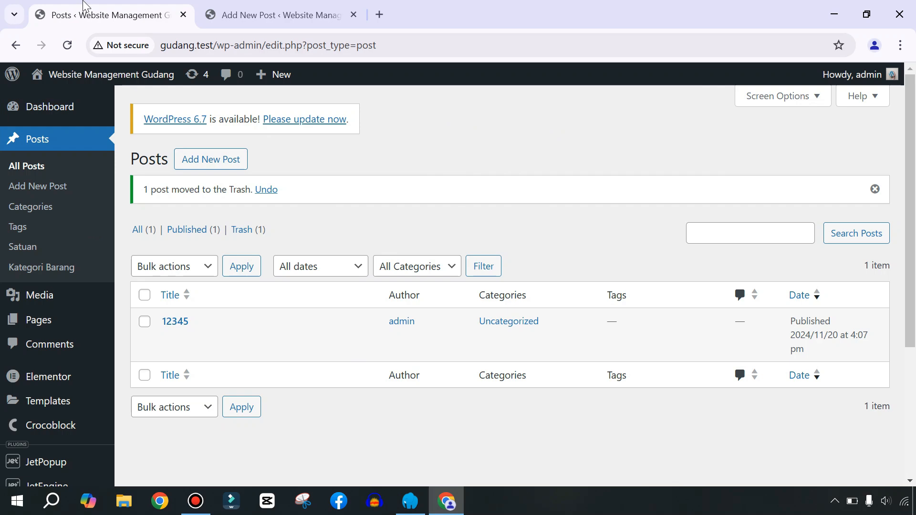
left_click(67, 45)
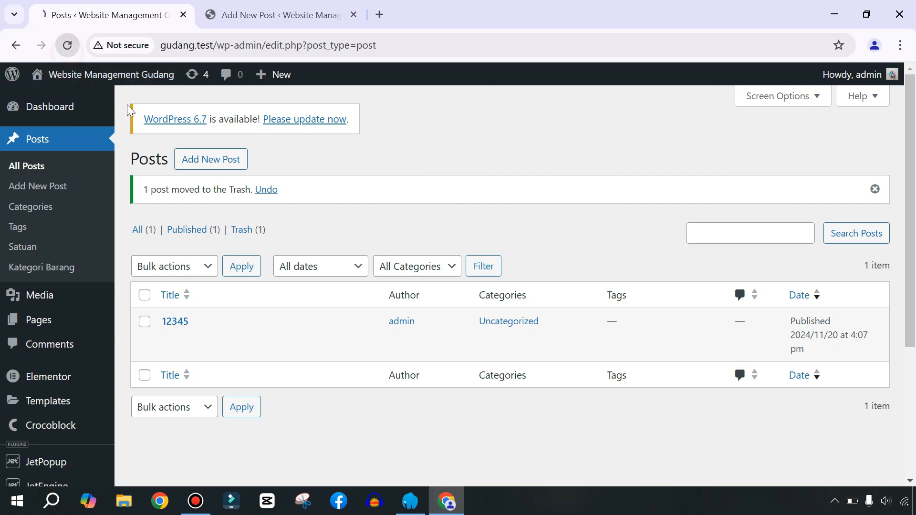
mouse_move(166, 298)
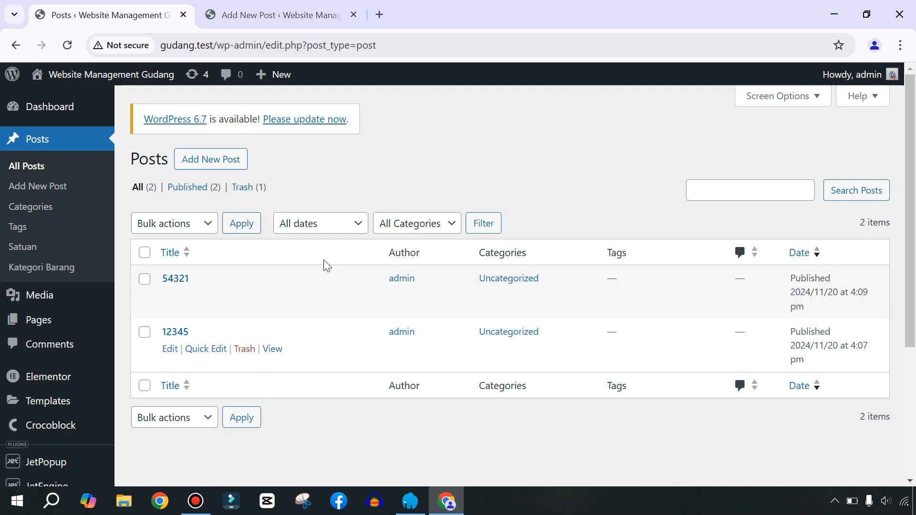
Start a new page in a separate browser tab and title it "Dashboard".
mouse_move(20, 330)
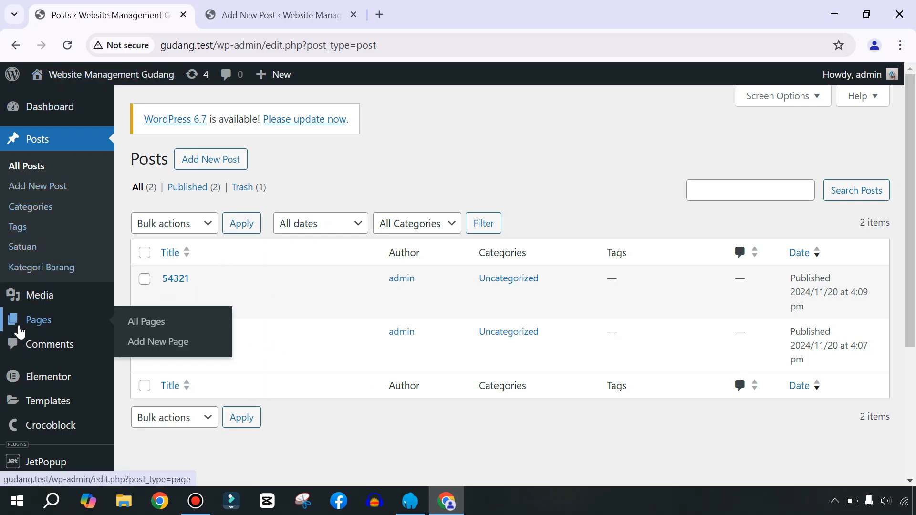
right_click(168, 342)
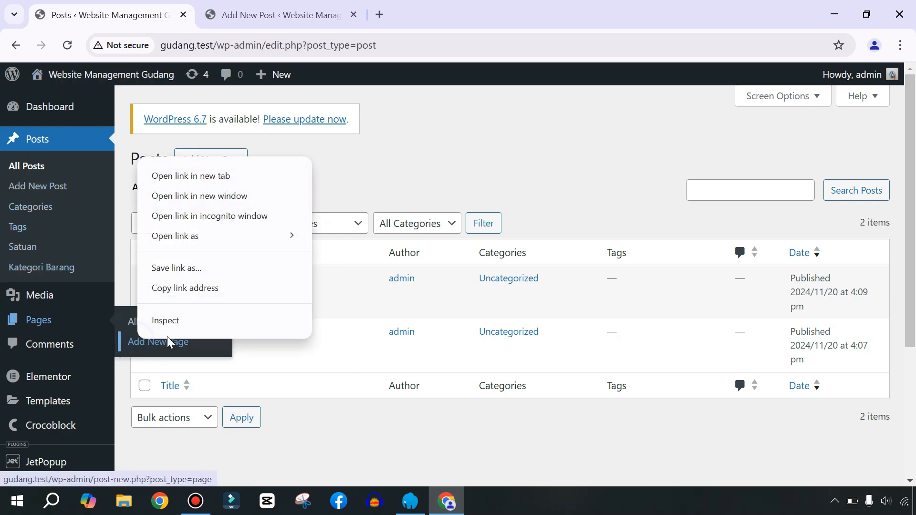
left_click(191, 176)
left_click(430, 14)
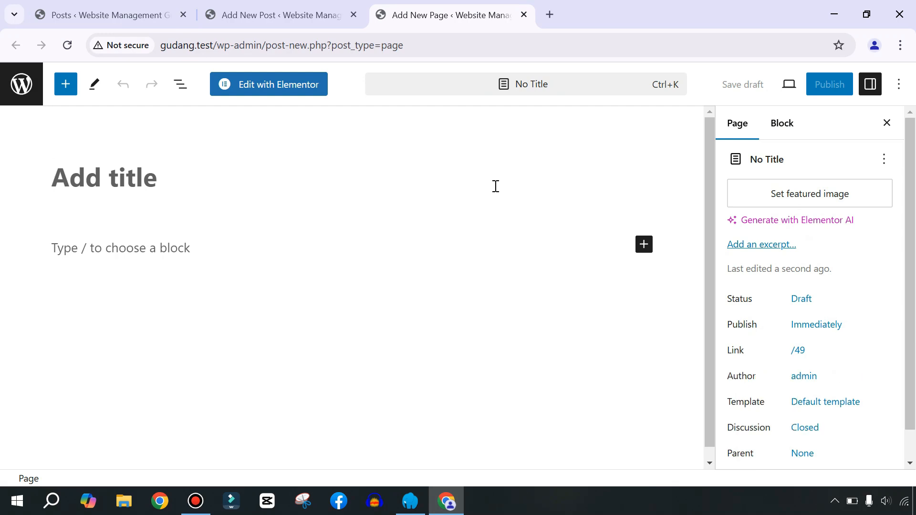
left_click(120, 184)
type("Dashboard")
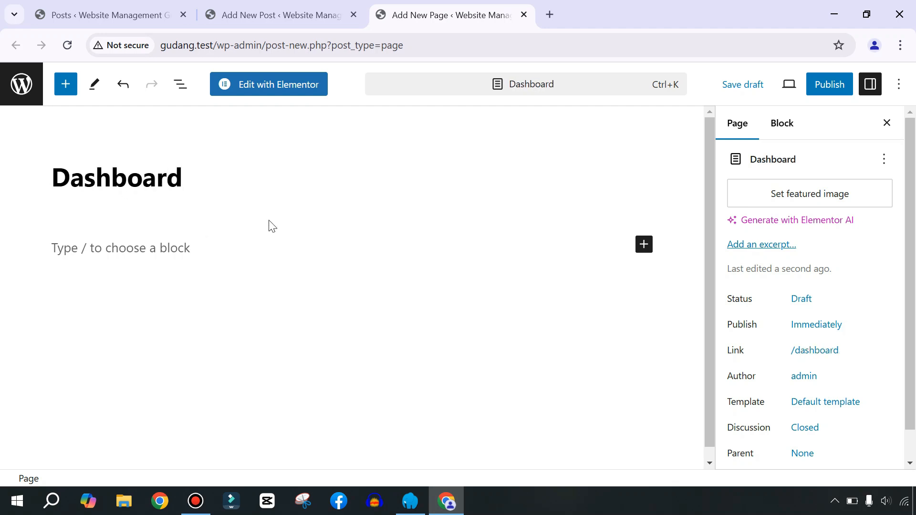
Publish the Dashboard page and close the publish confirmation.
left_click(825, 85)
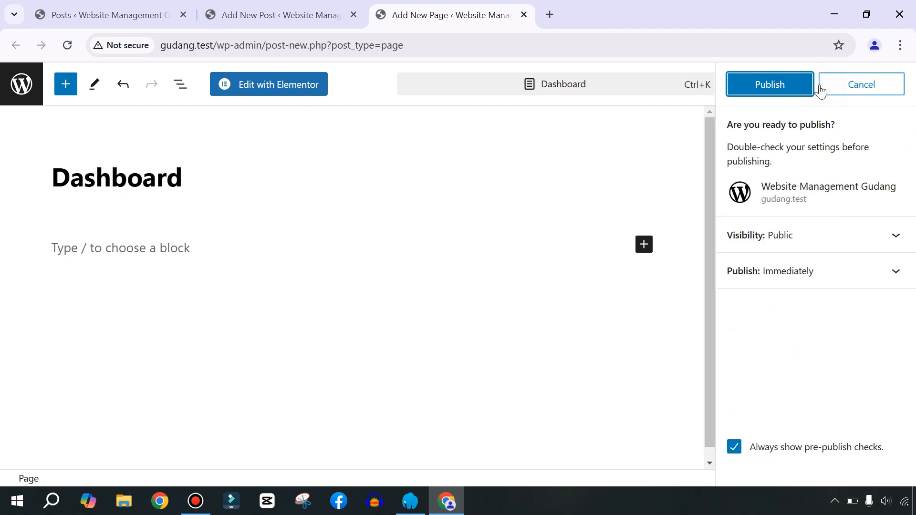
left_click(768, 87)
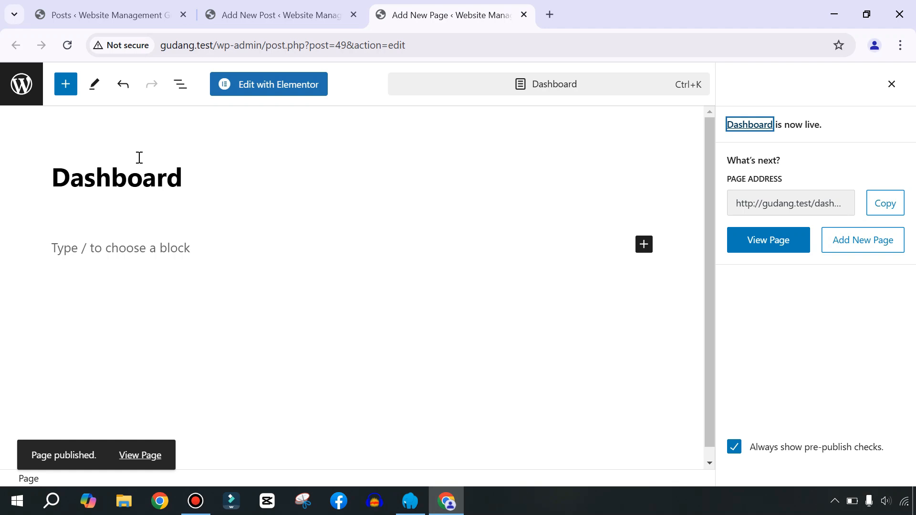
left_click_drag(197, 179, 51, 182)
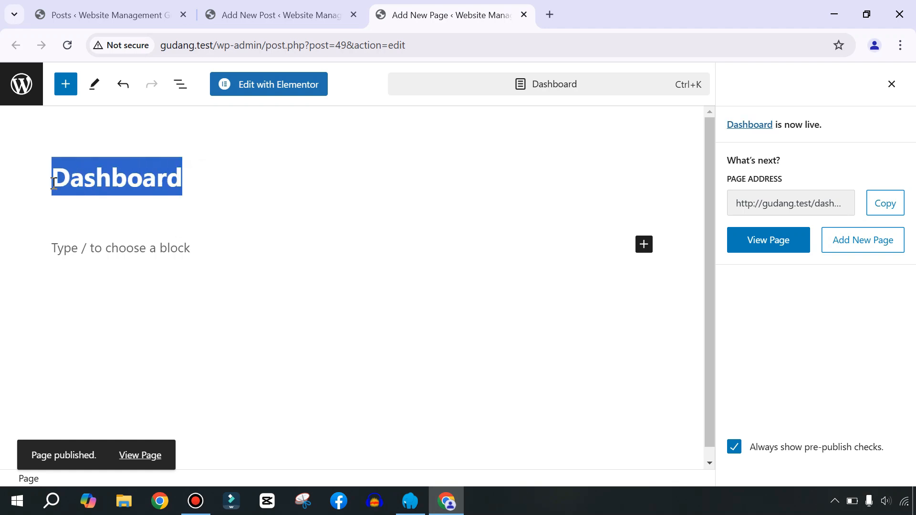
left_click(96, 175)
left_click(891, 84)
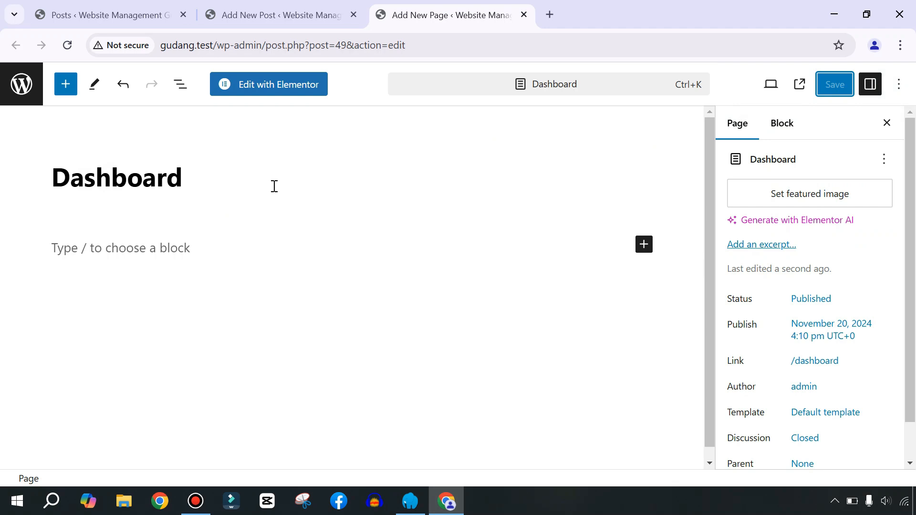
left_click(216, 170)
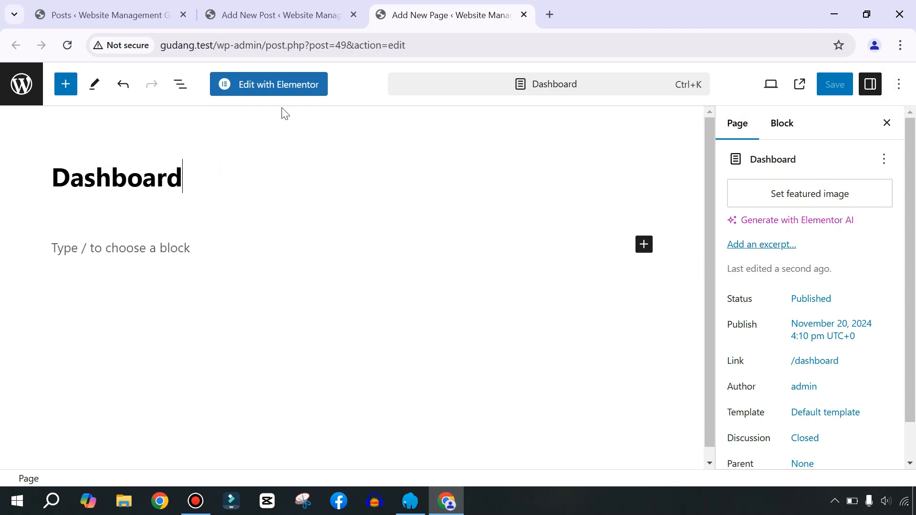
Open the Dashboard page for editing in Elementor, dismissing the notification pop-up and the Navigator.
left_click(238, 89)
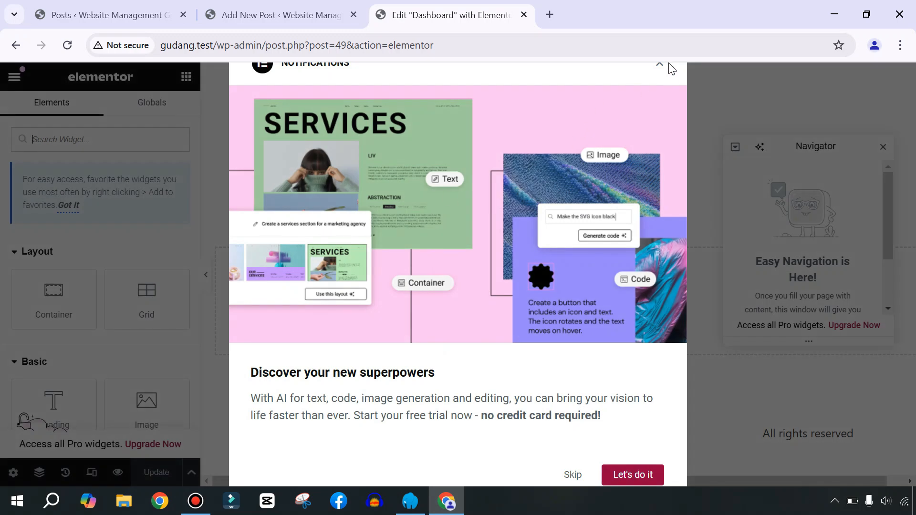
left_click(662, 70)
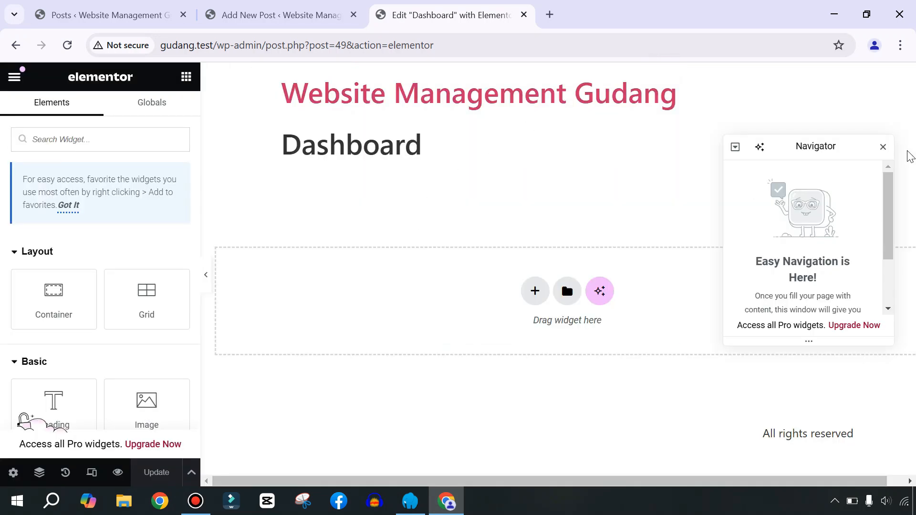
left_click(883, 148)
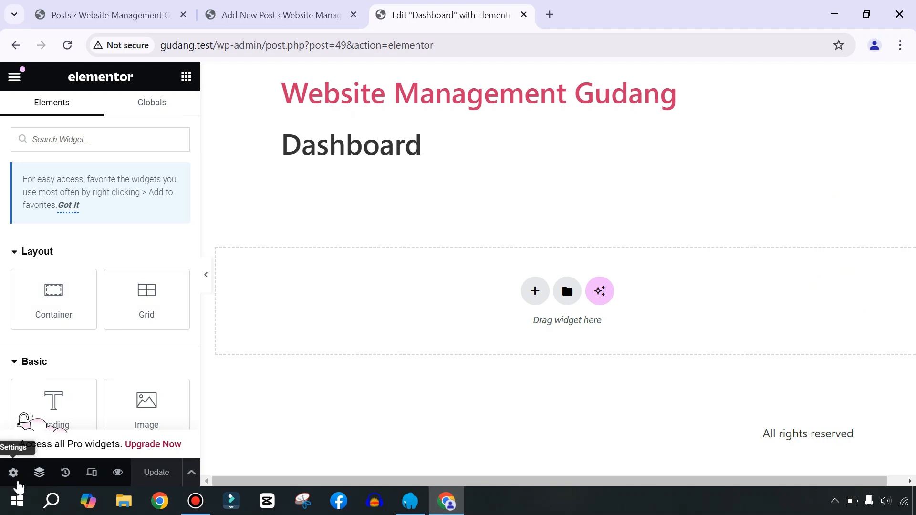
Set the Dashboard page's layout to Elementor Canvas in the page settings.
left_click(13, 472)
scroll(83, 353, "down", 5)
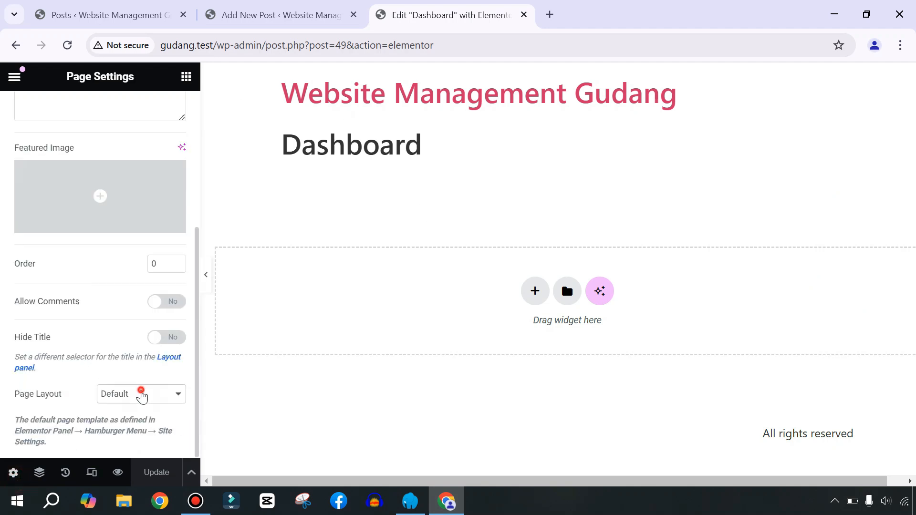
left_click(163, 397)
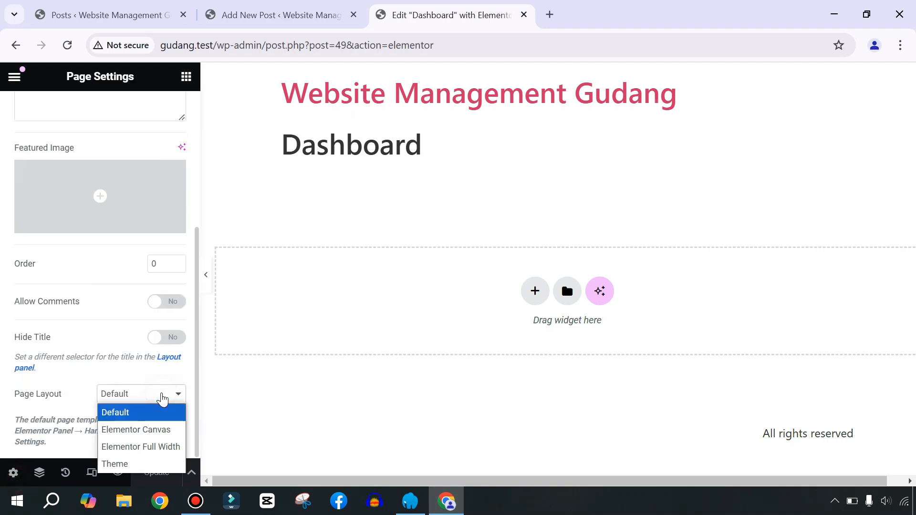
left_click(136, 430)
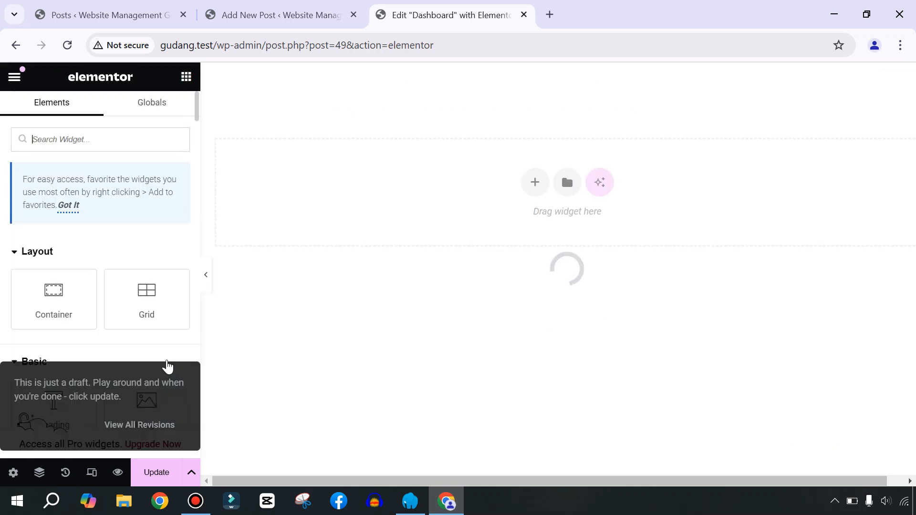
Add a container to the empty page and nest a second container inside it.
left_click_drag(44, 304, 401, 194)
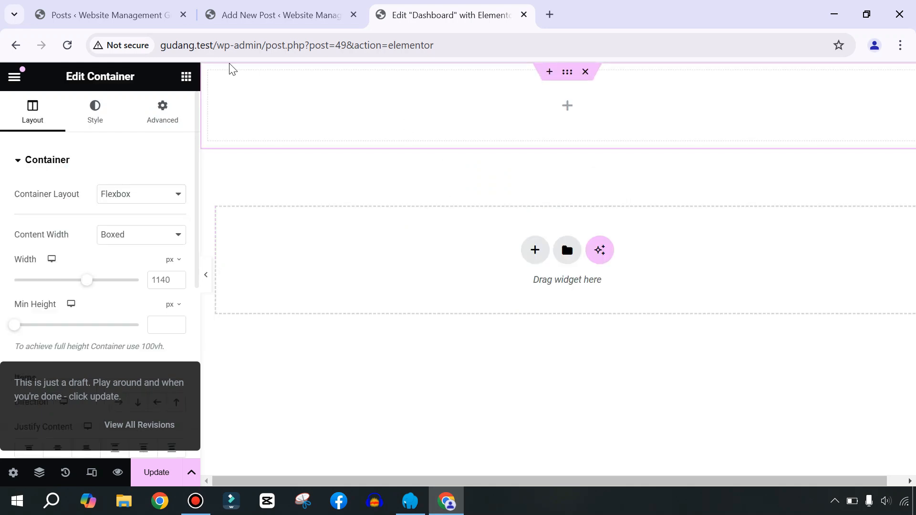
left_click(186, 77)
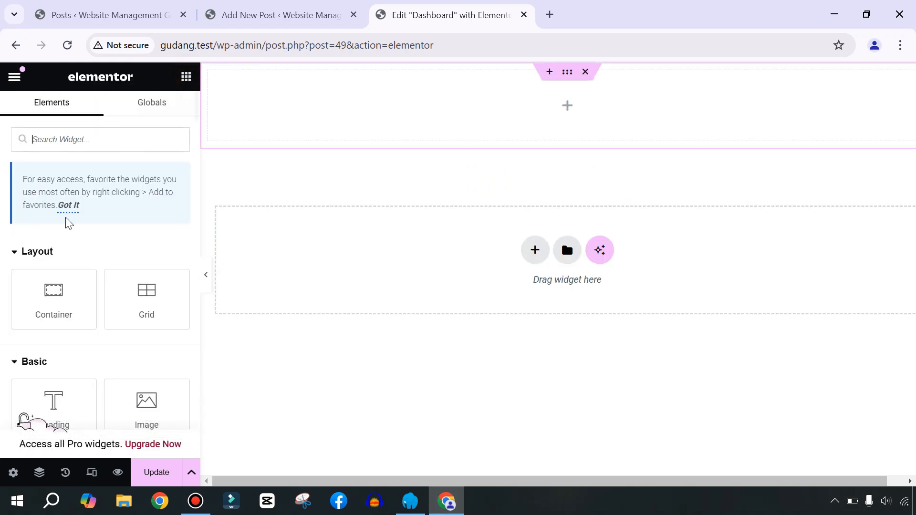
left_click_drag(52, 300, 583, 123)
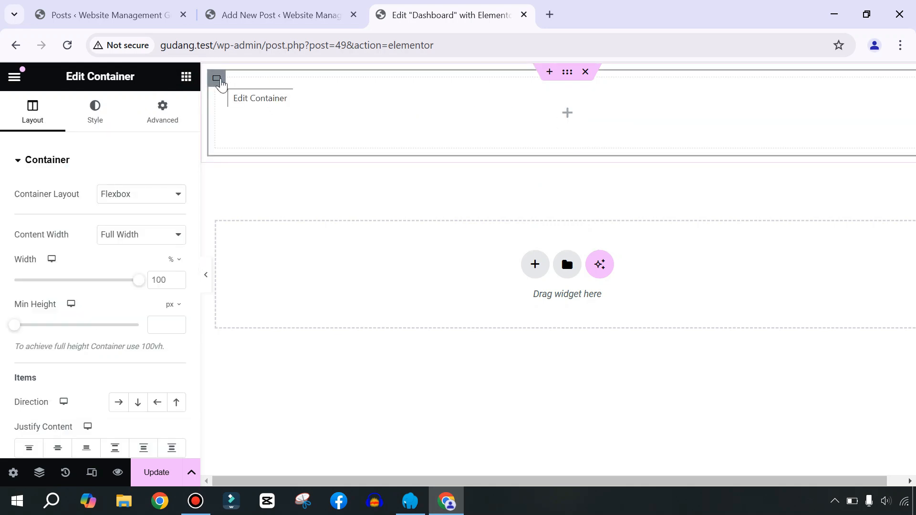
Set the nested container's item direction to a horizontal row running left to right.
right_click(220, 84)
left_click(272, 98)
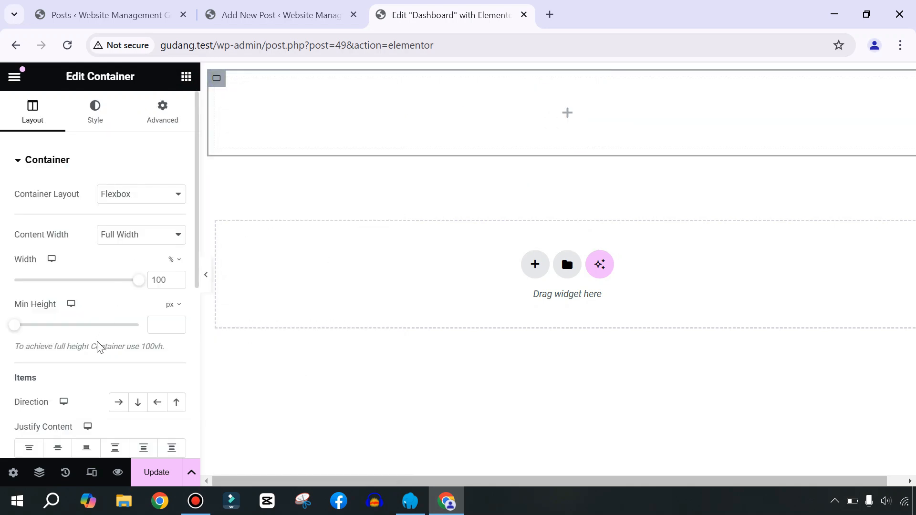
scroll(120, 286, "down", 5)
scroll(150, 245, "up", 5)
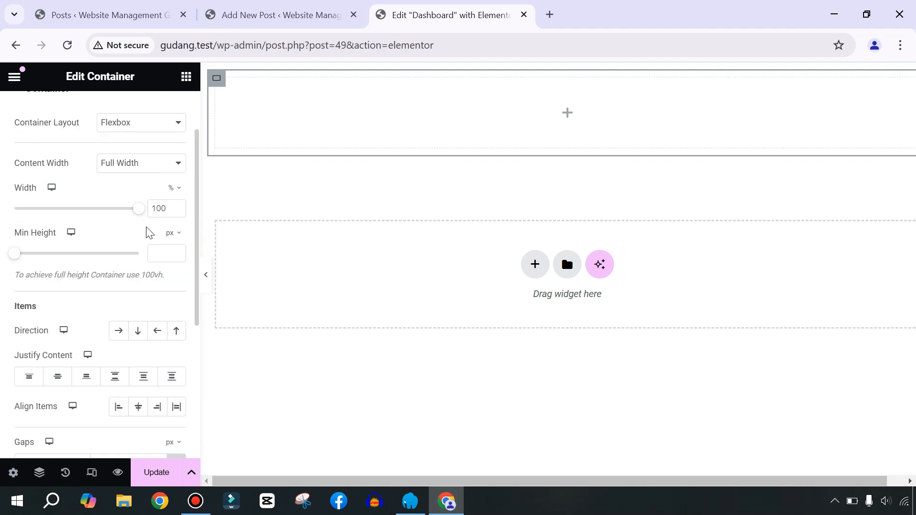
left_click(119, 331)
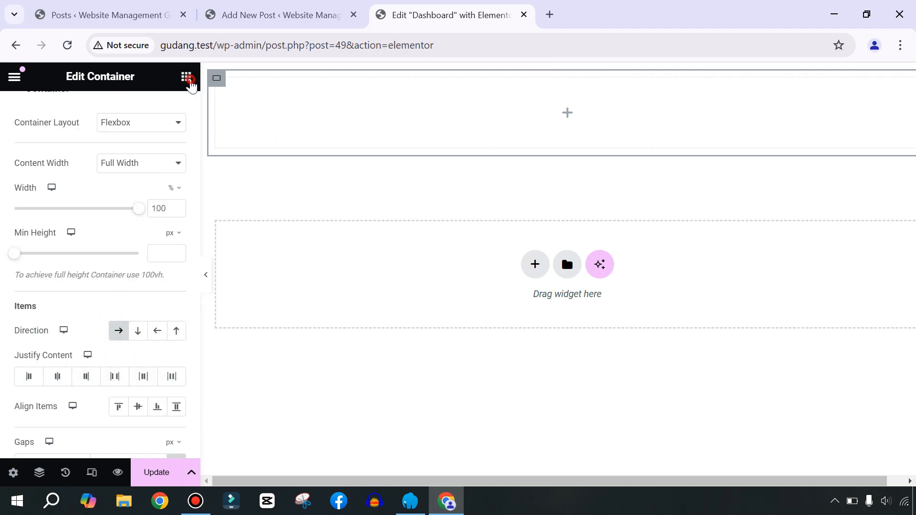
Place a new container inside the row container and duplicate it to form two side-by-side columns.
left_click(186, 77)
left_click_drag(87, 310, 561, 140)
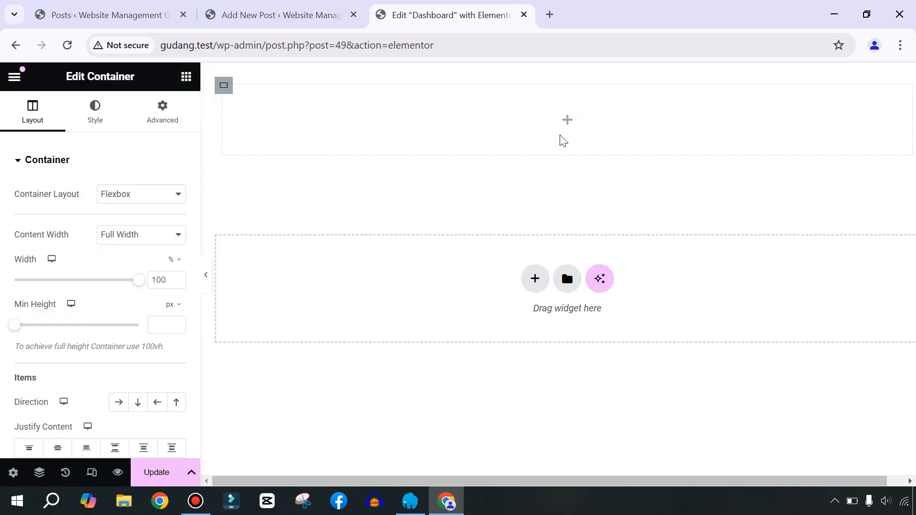
right_click(234, 98)
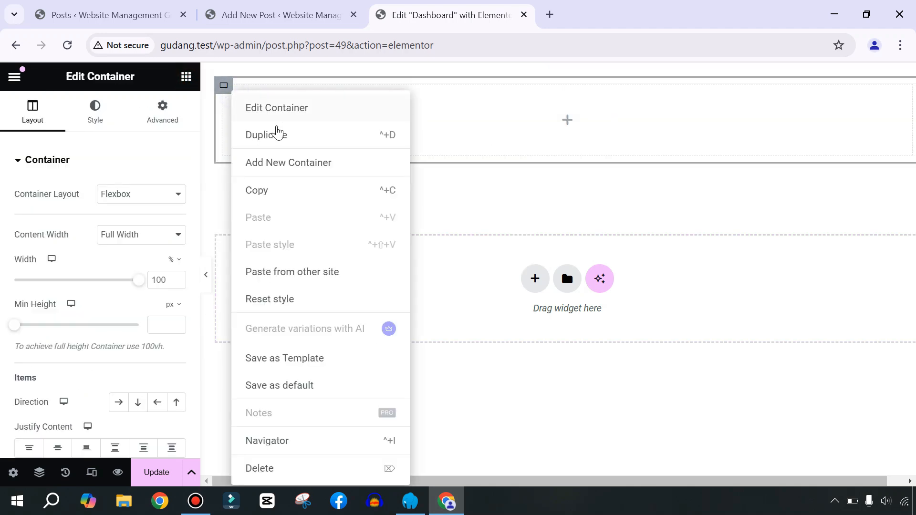
left_click(276, 136)
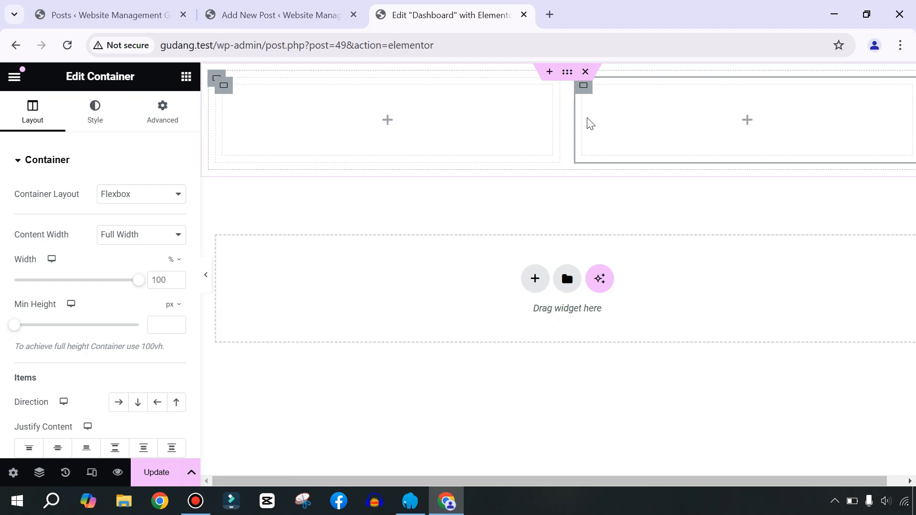
Add a Heading widget to the first column and set its title to "Gudang Maju Terus".
left_click(186, 76)
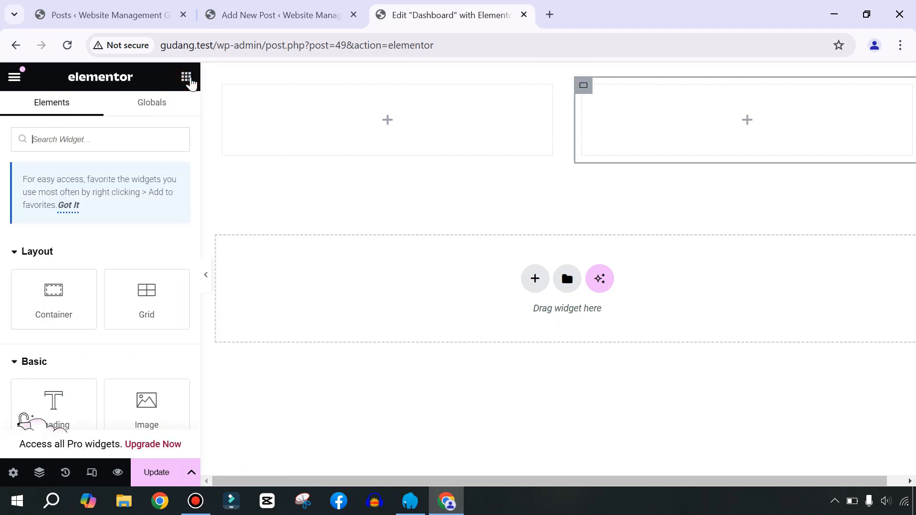
left_click_drag(57, 405, 414, 119)
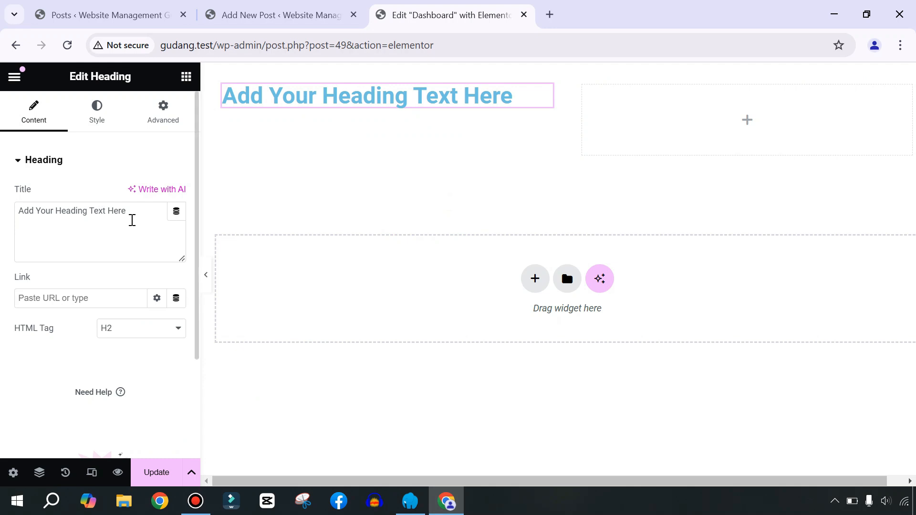
left_click_drag(136, 211, 2, 210)
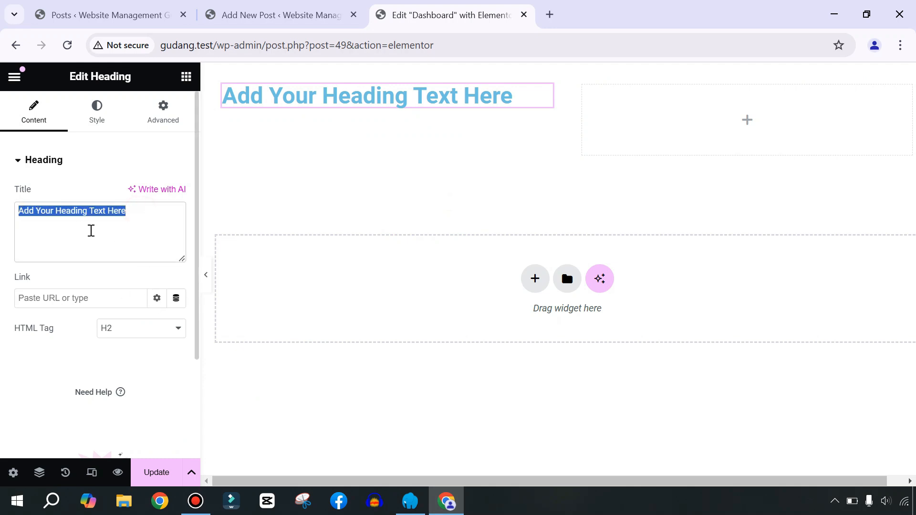
type("Gudang ")
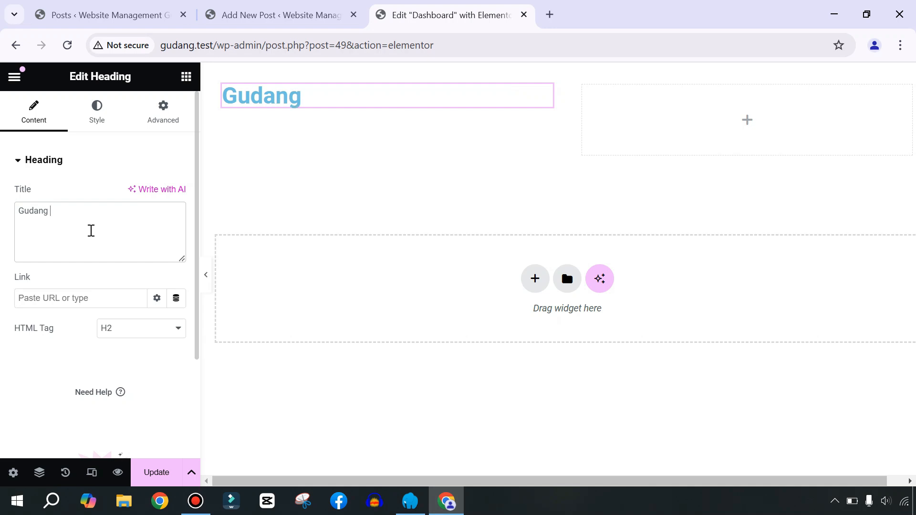
type("Maju Terus")
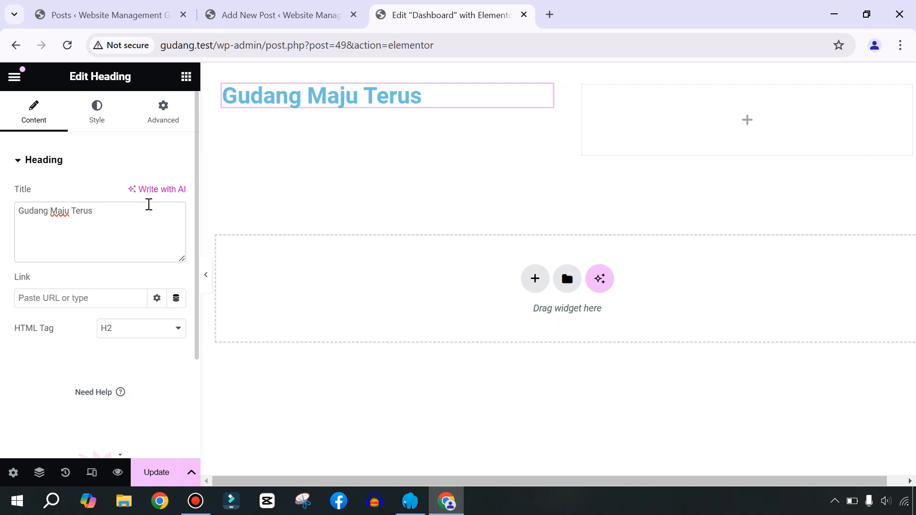
left_click(97, 112)
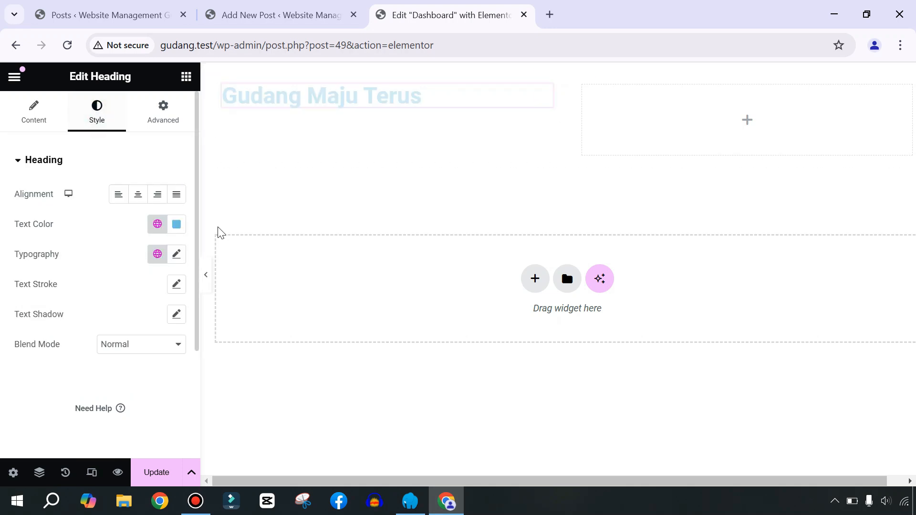
Add a Button widget to the second column and set its text to "Input Barang".
left_click(186, 77)
scroll(126, 303, "down", 3)
left_click_drag(53, 340, 753, 127)
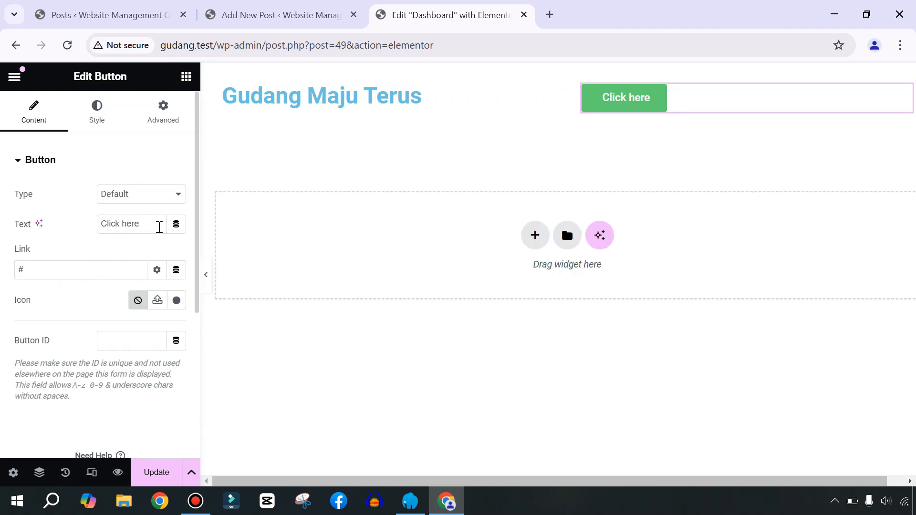
triple_click(159, 227)
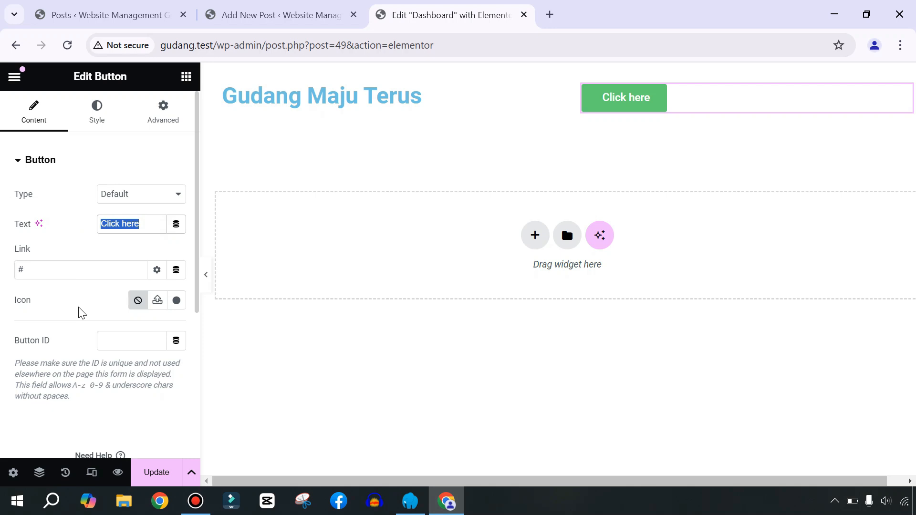
type("Input")
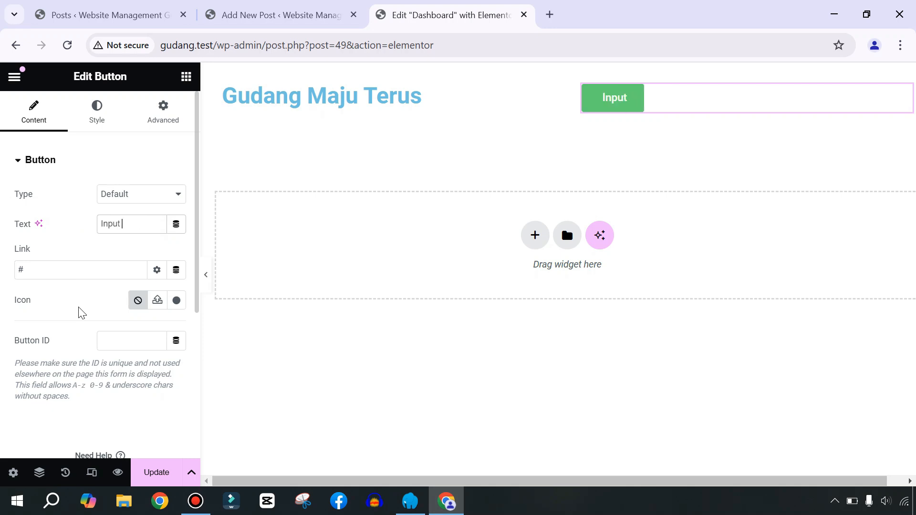
type(" Barang")
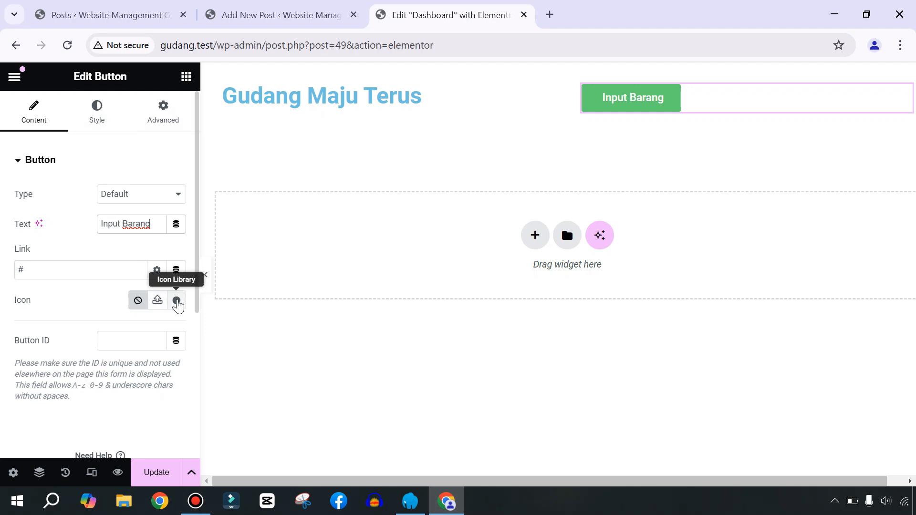
Find the Plus icon in the icon library and insert it into the Input Barang button.
left_click(178, 302)
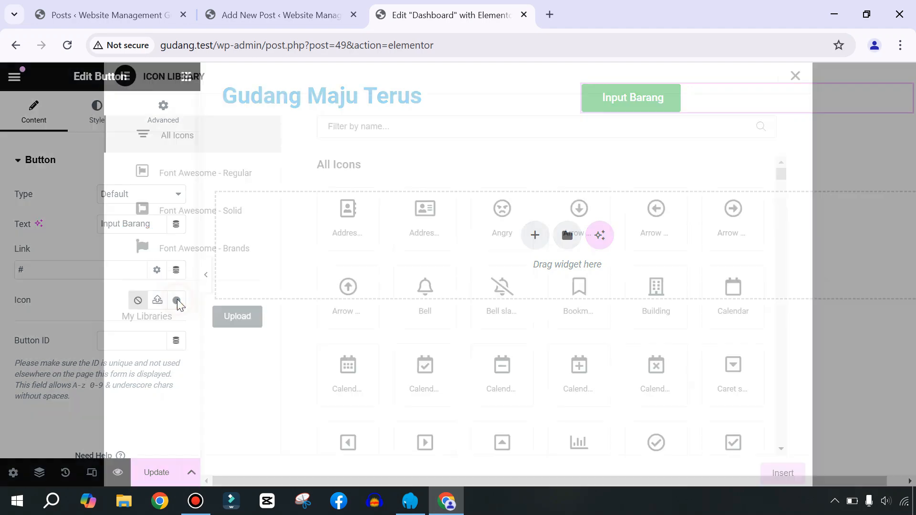
left_click(382, 127)
type("plus")
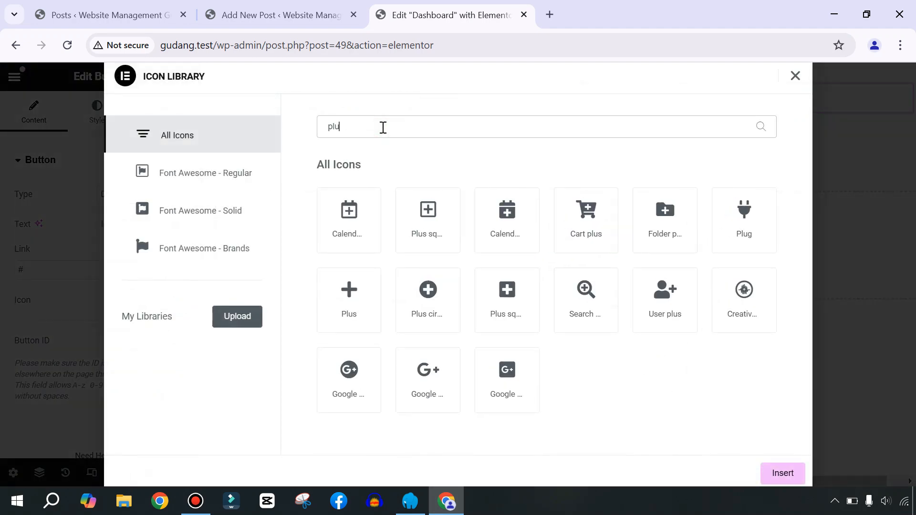
left_click(744, 231)
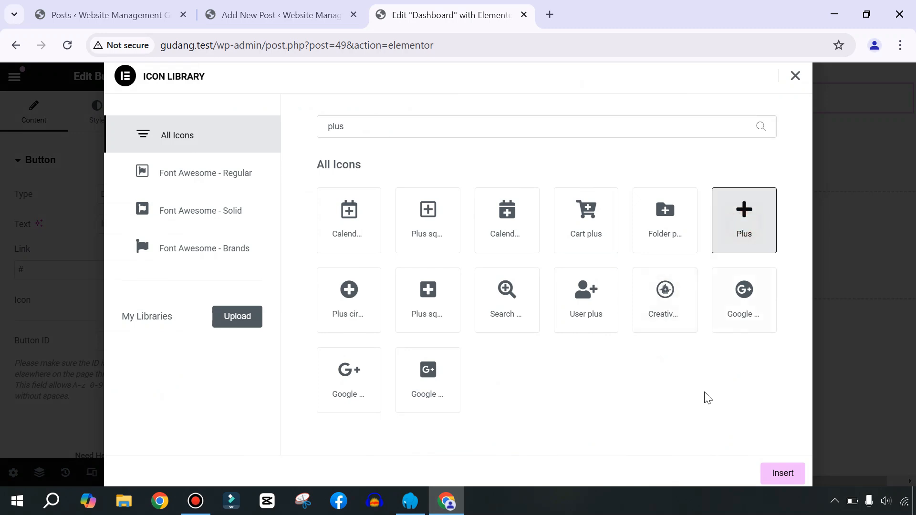
left_click(781, 472)
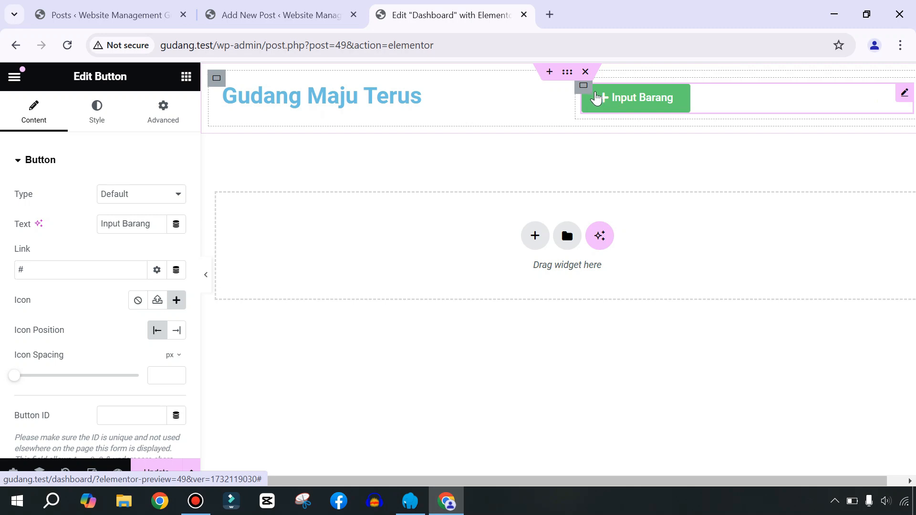
Set the button column container's Align Items to End so the button sits at its right edge.
left_click(584, 86)
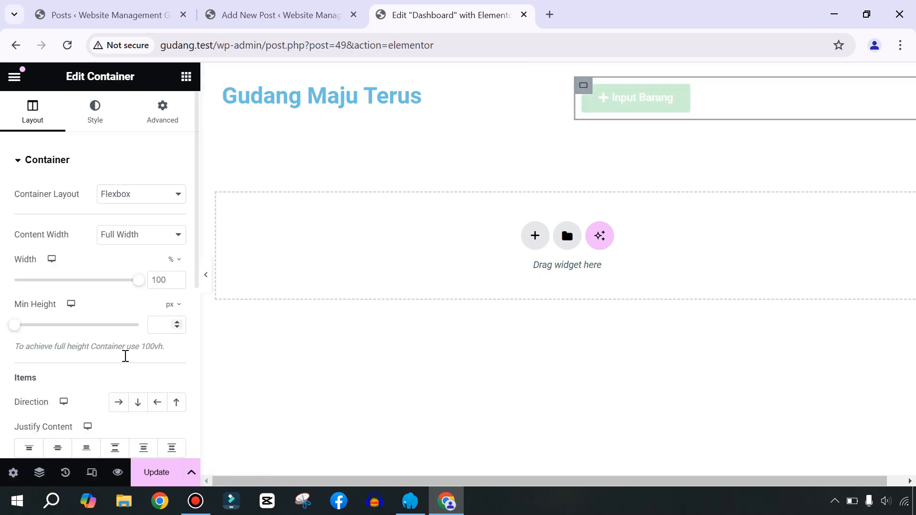
scroll(129, 346, "down", 4)
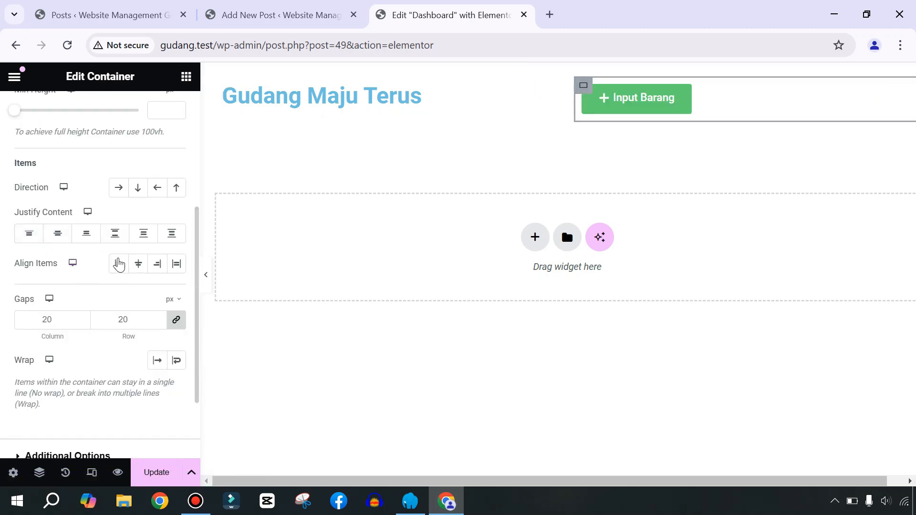
left_click(157, 266)
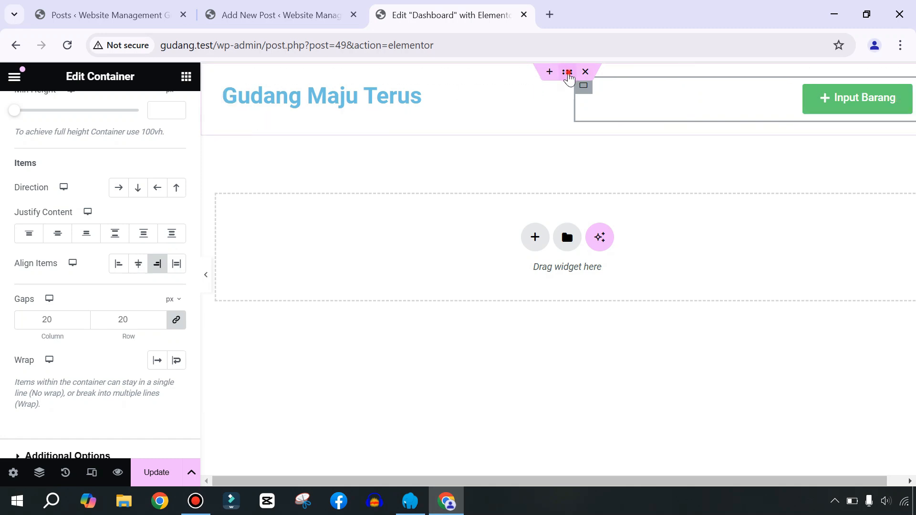
Give the outer header container a solid dark blue background color.
left_click(565, 73)
left_click(94, 106)
left_click(120, 223)
left_click(177, 253)
left_click(177, 348)
left_click(167, 339)
left_click_drag(184, 429, 200, 429)
left_click_drag(214, 354, 231, 368)
Set the Gudang Maju Terus heading's text color to white (#FFFFFF).
left_click(311, 92)
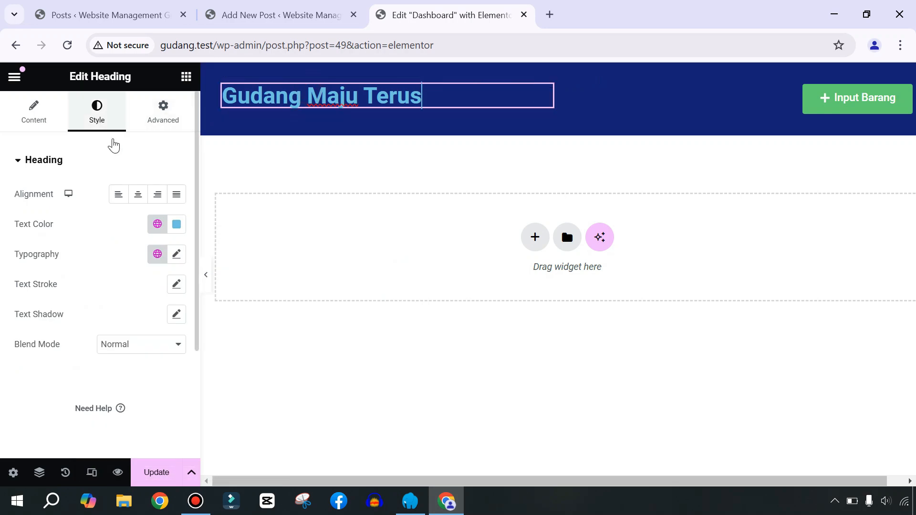
left_click(179, 228)
left_click_drag(198, 319, 51, 273)
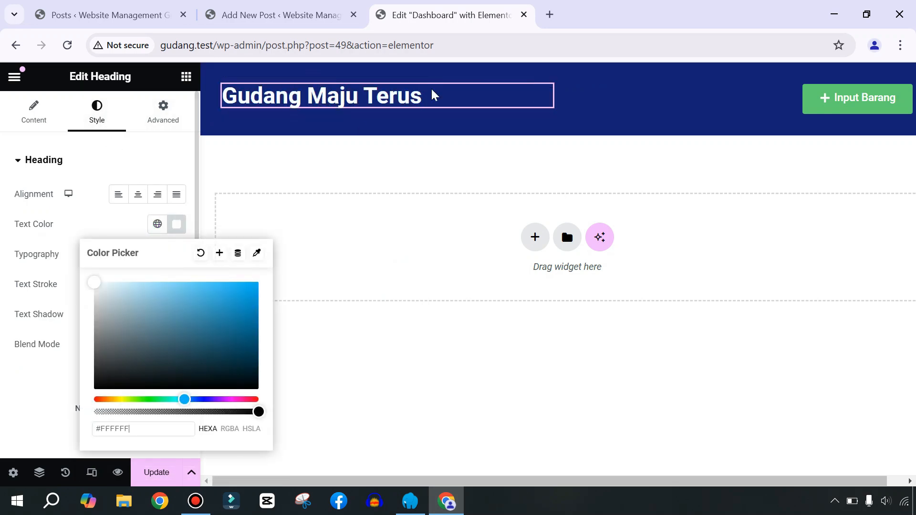
left_click(429, 247)
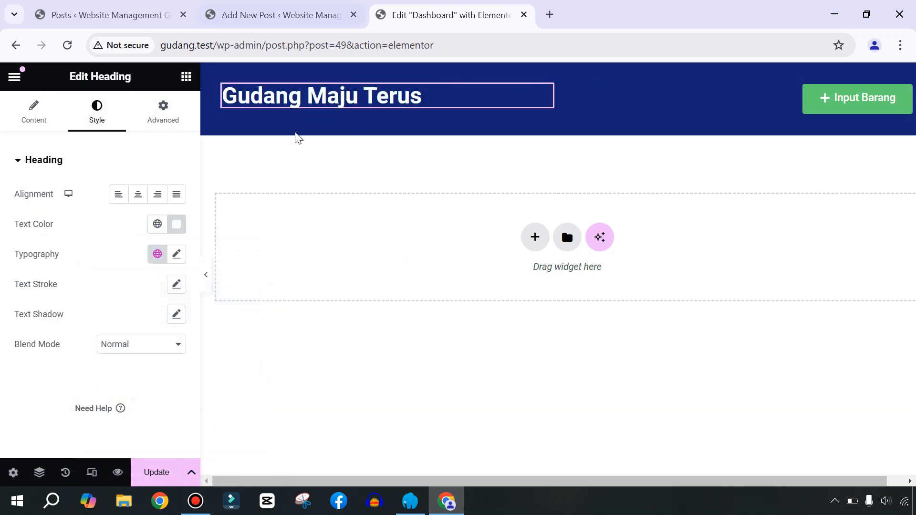
Update the Dashboard page, preview its header in the browser, and return to the Elementor editor.
left_click(151, 475)
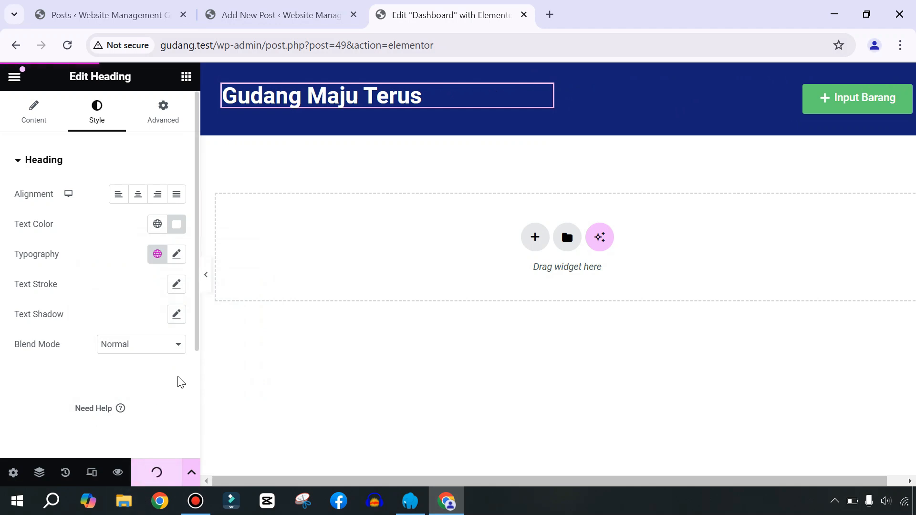
left_click(118, 472)
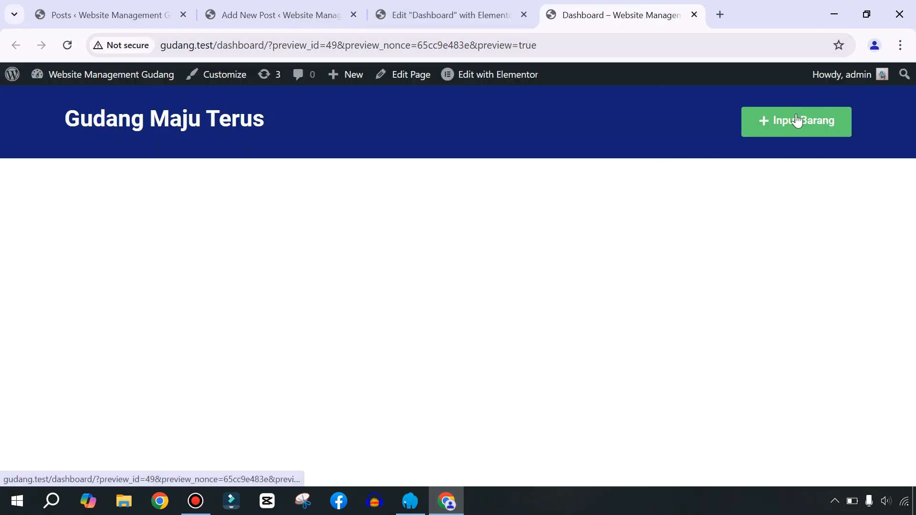
left_click(114, 14)
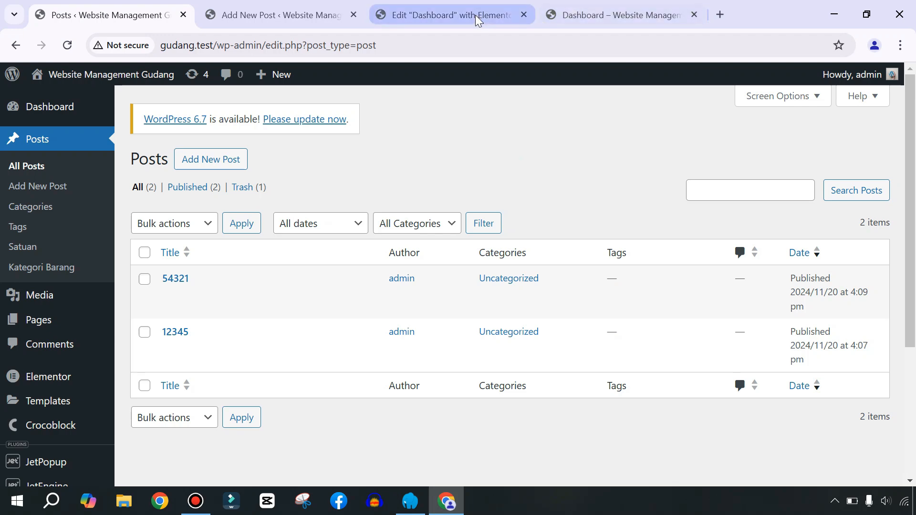
left_click(431, 19)
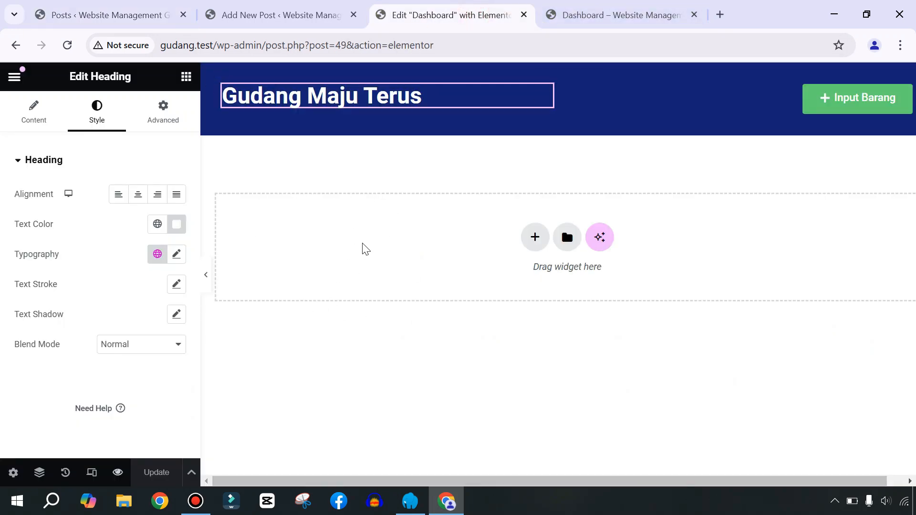
Open the JetEngine settings in WordPress admin and examine the internal and external modules, including Dynamic Tables Builder.
left_click(71, 16)
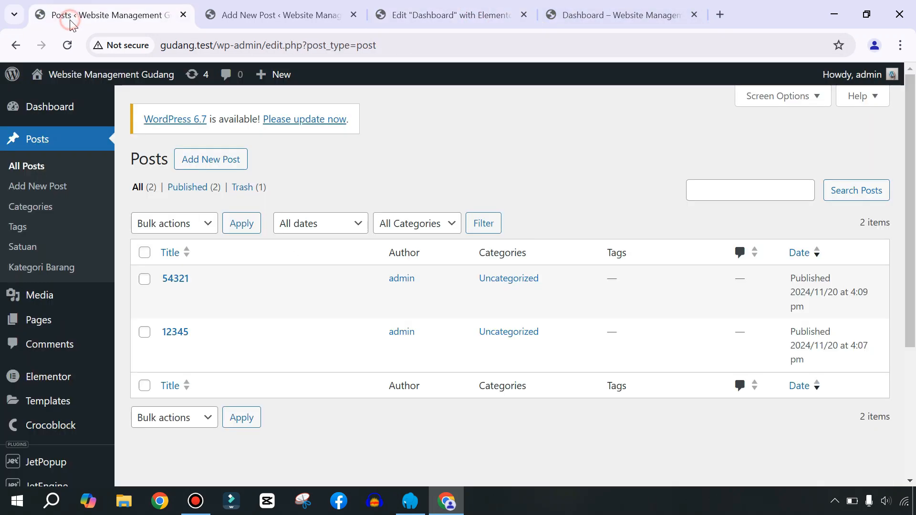
left_click(470, 157)
scroll(456, 187, "down", 4)
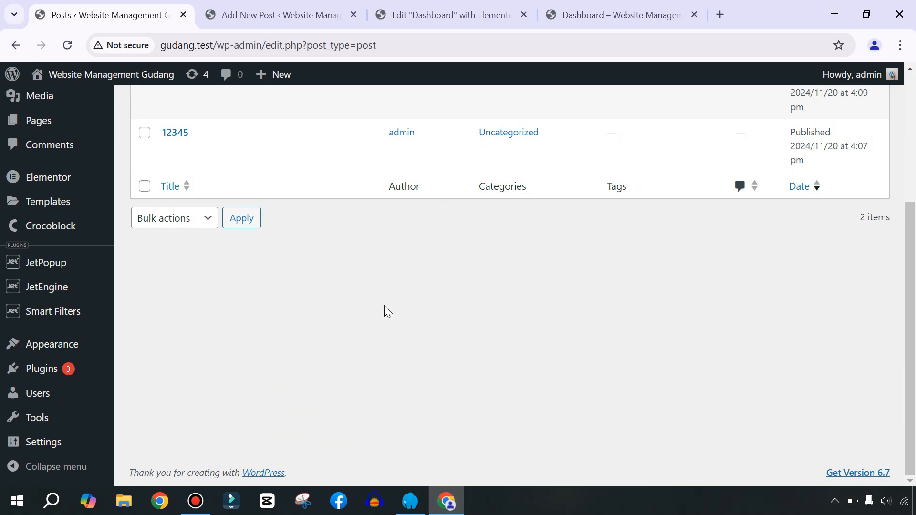
mouse_move(25, 292)
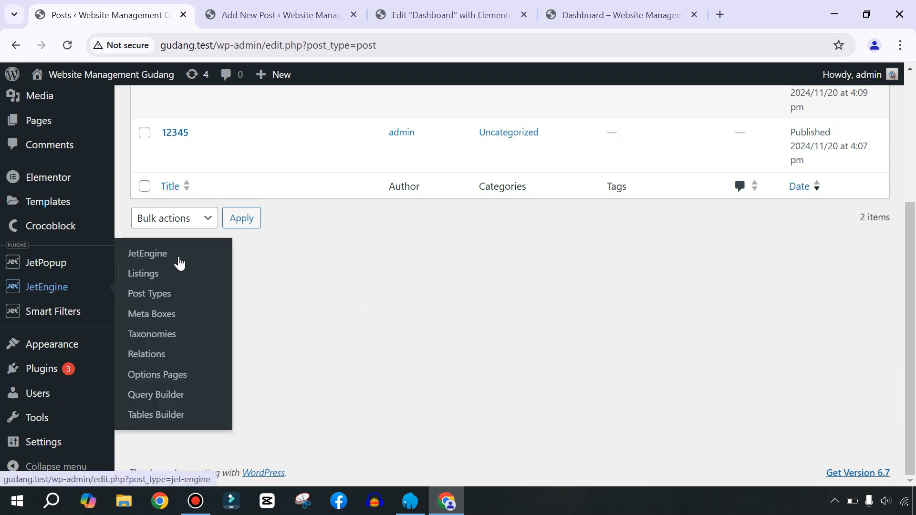
left_click(138, 258)
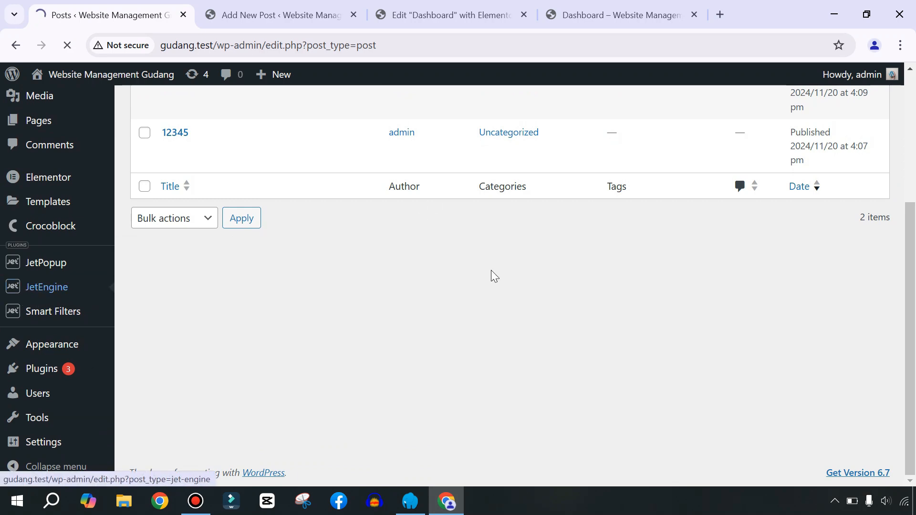
scroll(493, 276, "down", 12)
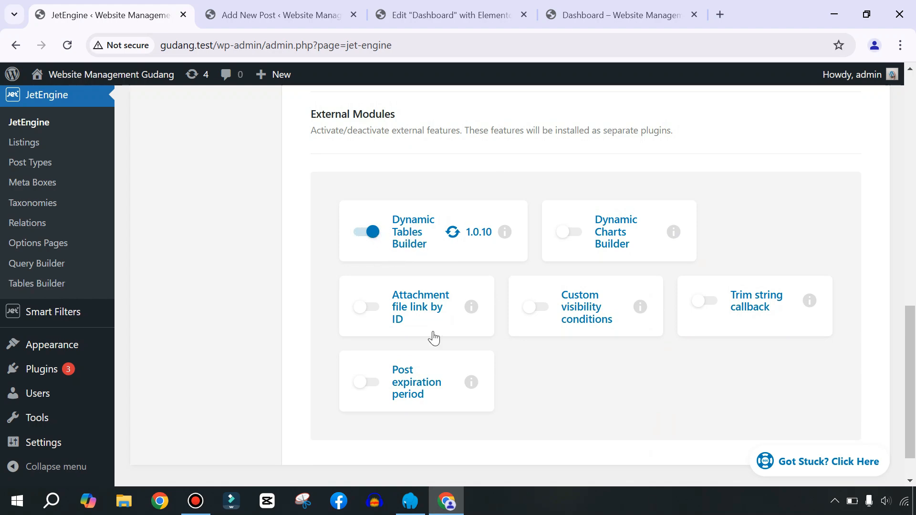
scroll(486, 362, "down", 1)
scroll(608, 344, "up", 15)
scroll(615, 343, "down", 3)
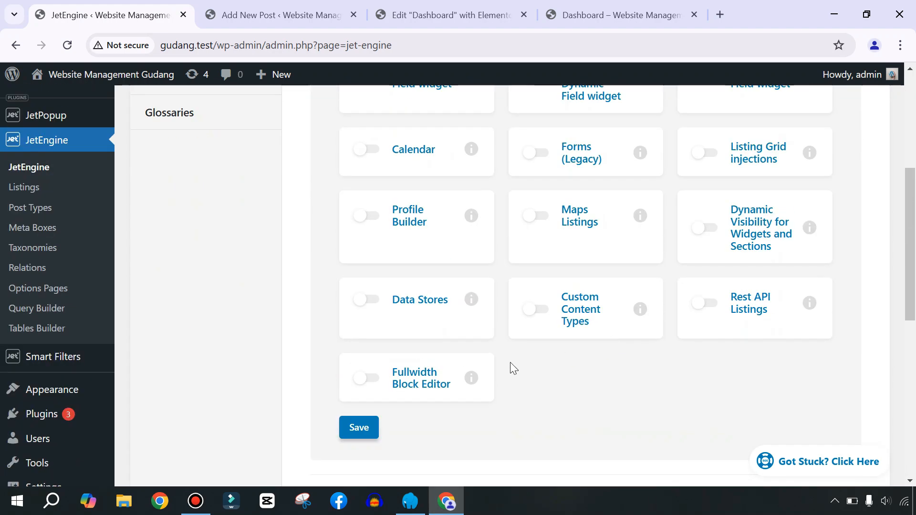
scroll(705, 339, "down", 6)
scroll(708, 340, "down", 3)
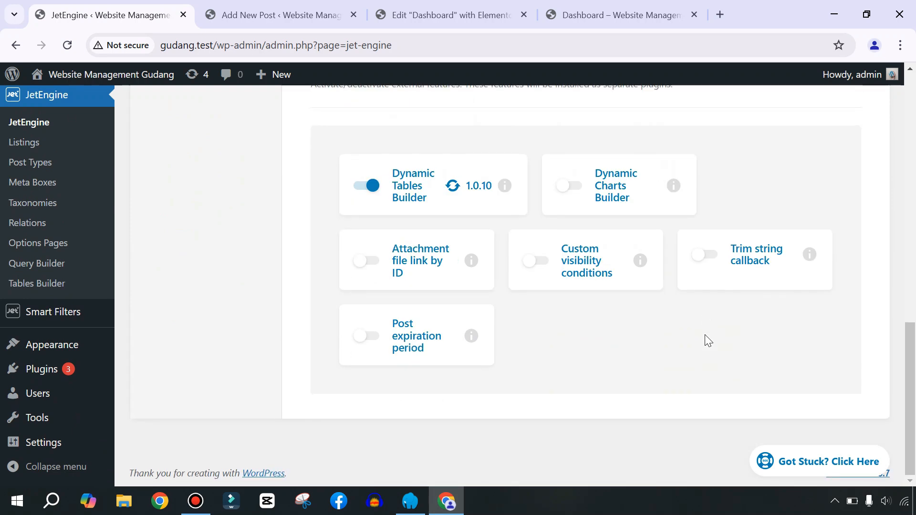
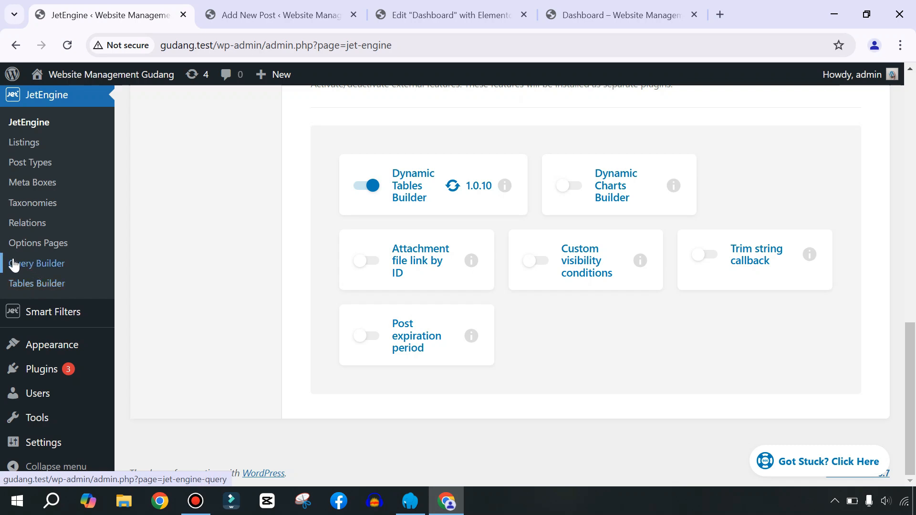
Start a new JetEngine query from the Query Builder in a separate browser tab and name it Qry Tabel Barang.
right_click(44, 266)
left_click(86, 279)
left_click(229, 18)
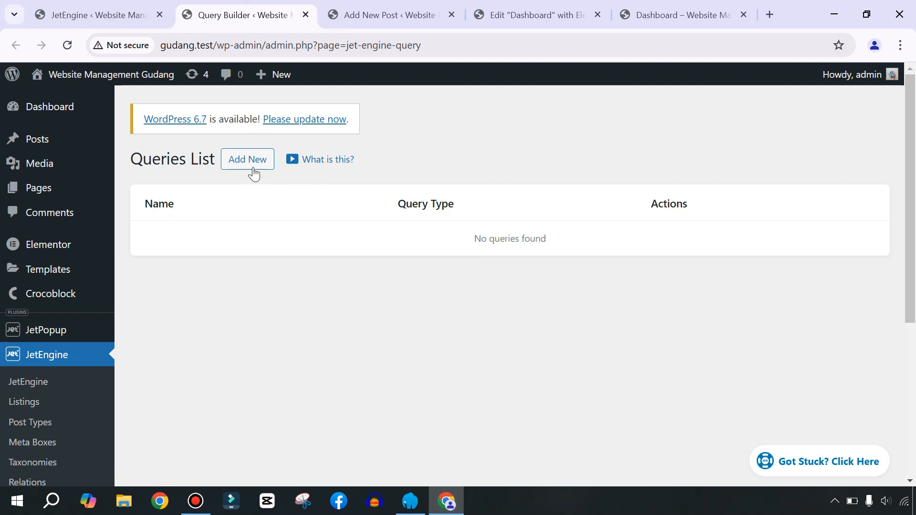
left_click(241, 167)
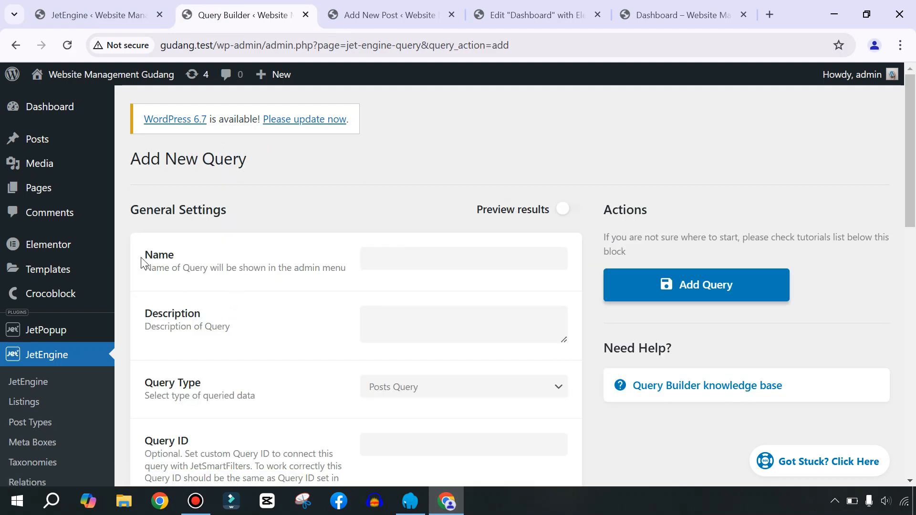
left_click(379, 260)
scroll(270, 287, "down", 1)
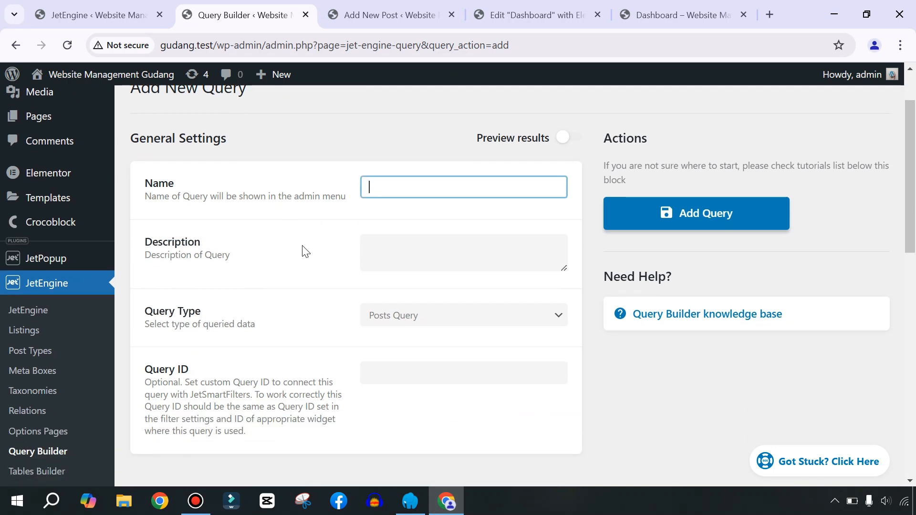
type("Qry Tabel Barang")
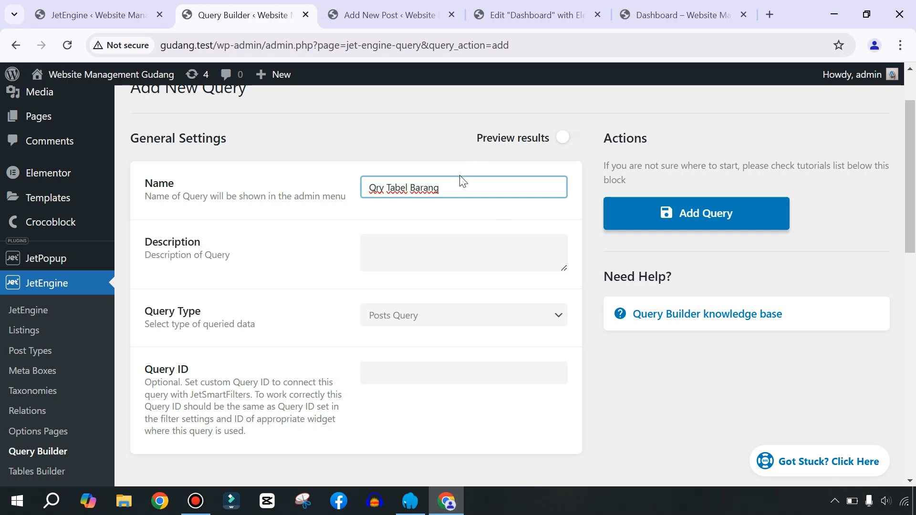
Set the query type of Qry Tabel Barang to Posts Query.
scroll(334, 250, "down", 1)
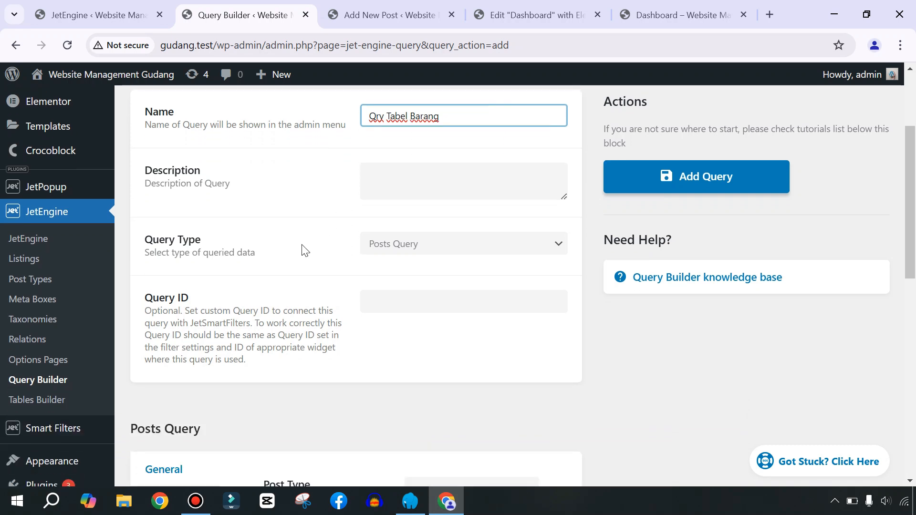
left_click(437, 257)
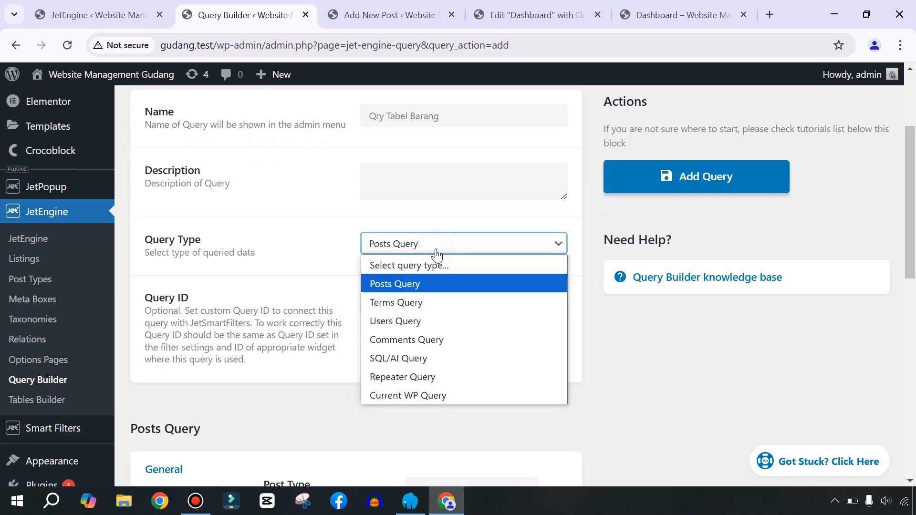
left_click(380, 285)
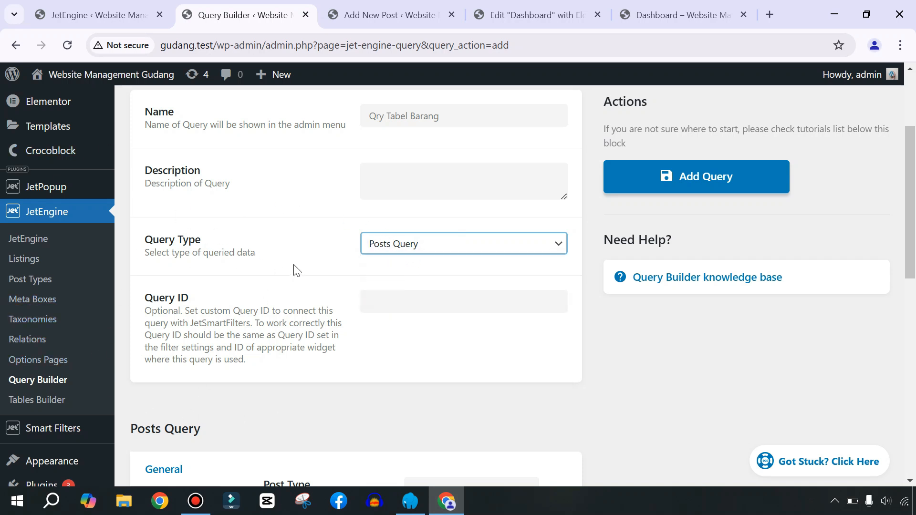
scroll(294, 267, "up", 3)
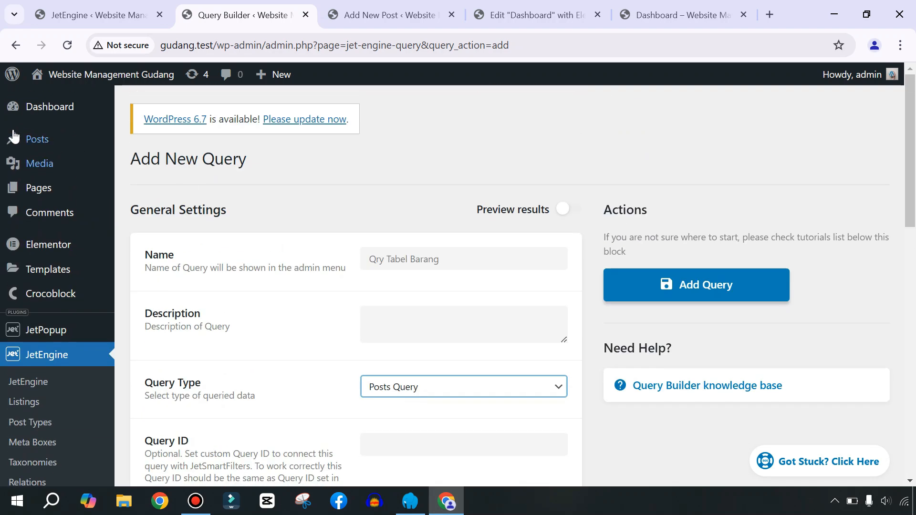
mouse_move(31, 139)
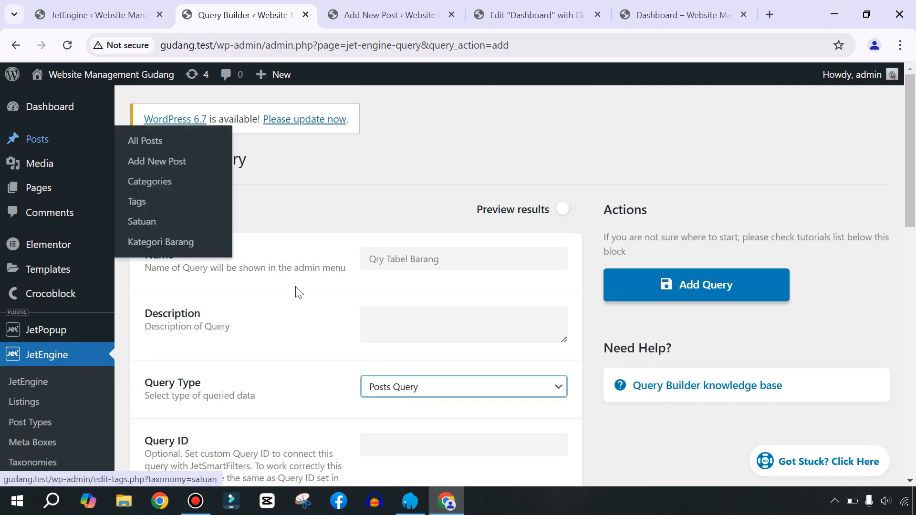
Set the query's post type to Posts and its post status to Publish, and save the new query.
scroll(296, 296, "down", 8)
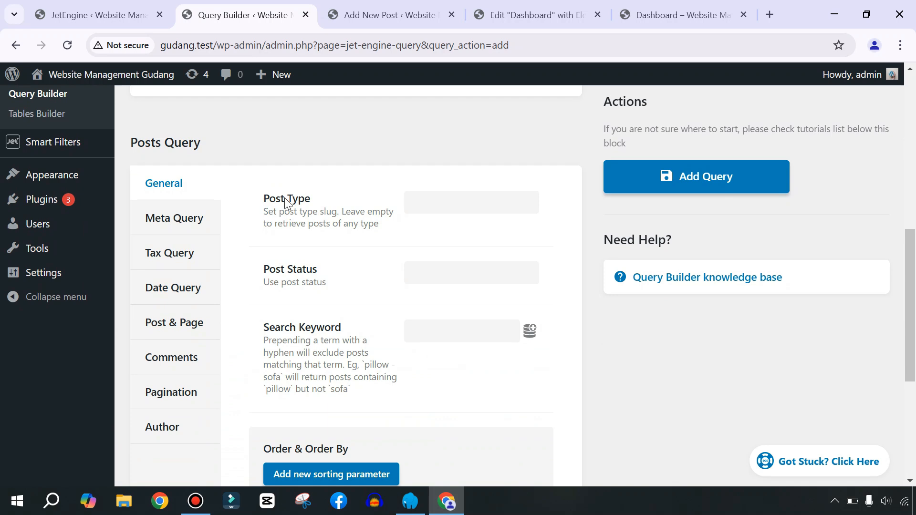
left_click(434, 197)
left_click(425, 231)
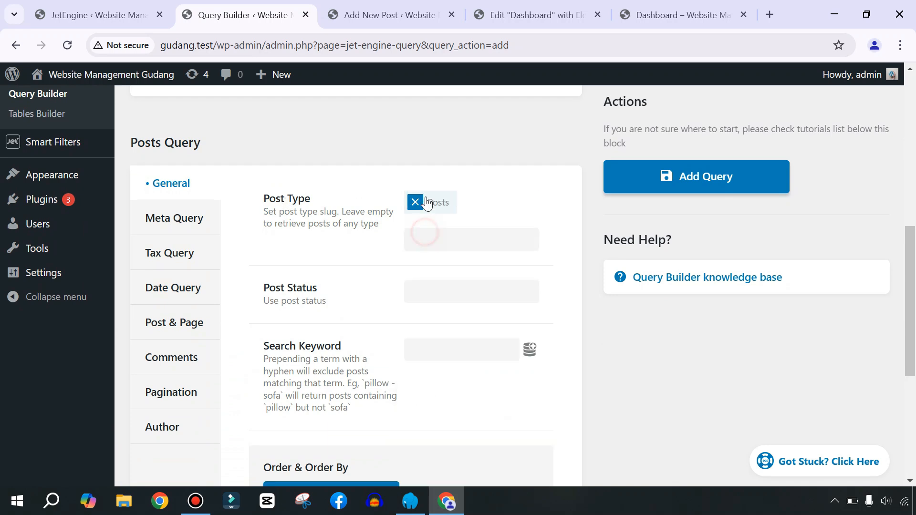
left_click(438, 295)
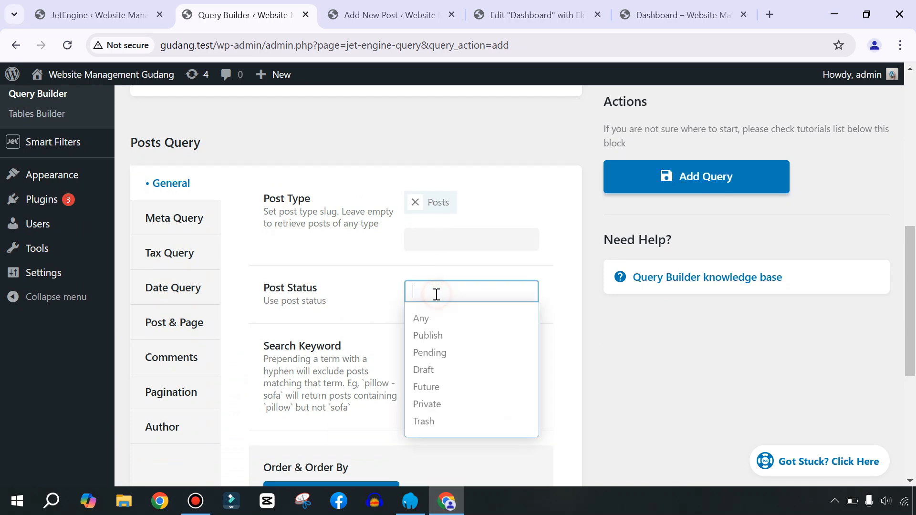
left_click(432, 336)
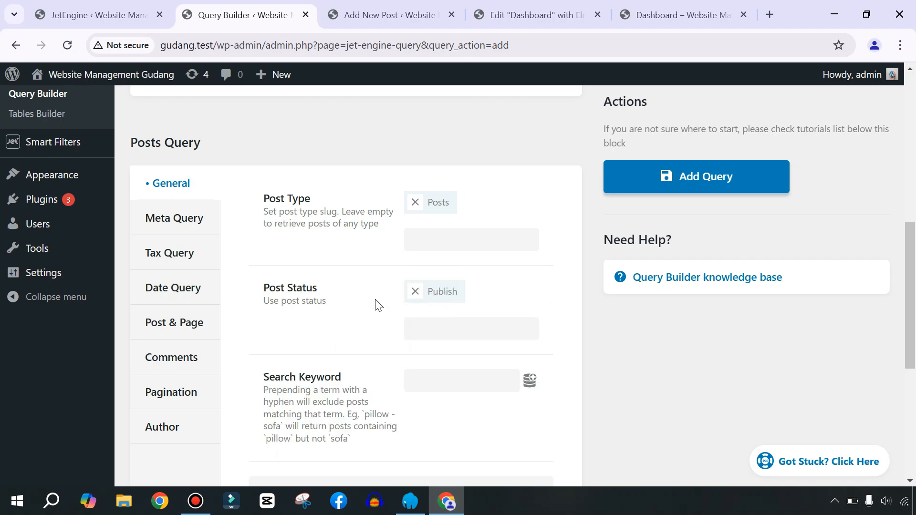
scroll(377, 306, "down", 5)
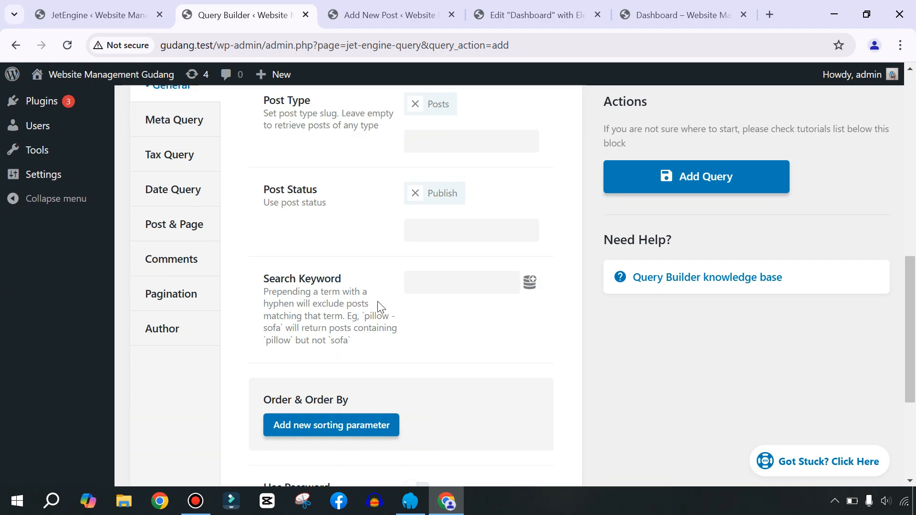
scroll(379, 307, "up", 10)
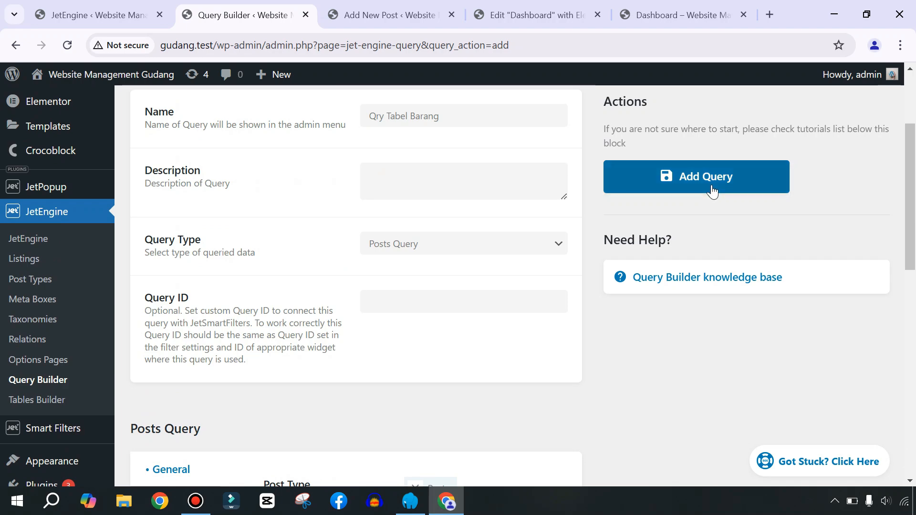
left_click(712, 185)
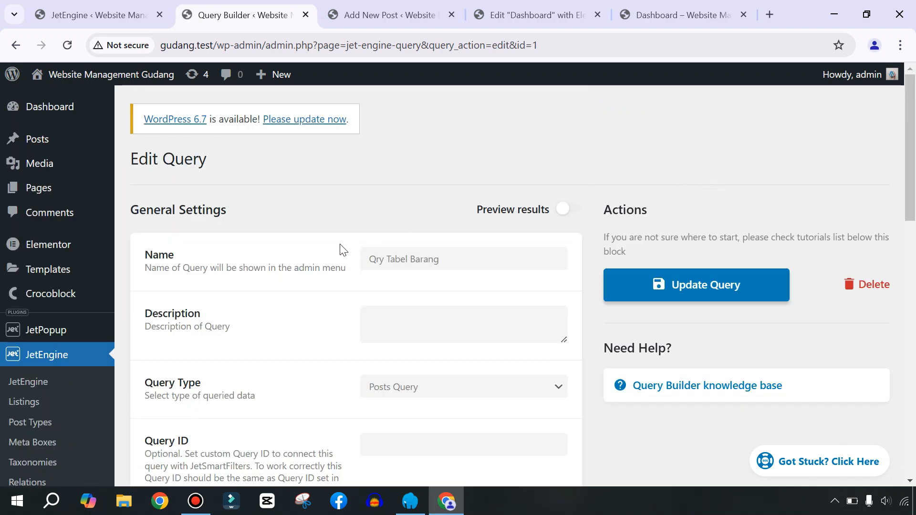
Start a new table in JetEngine's Tables Builder and name it Tabel Data Barang.
left_click(106, 6)
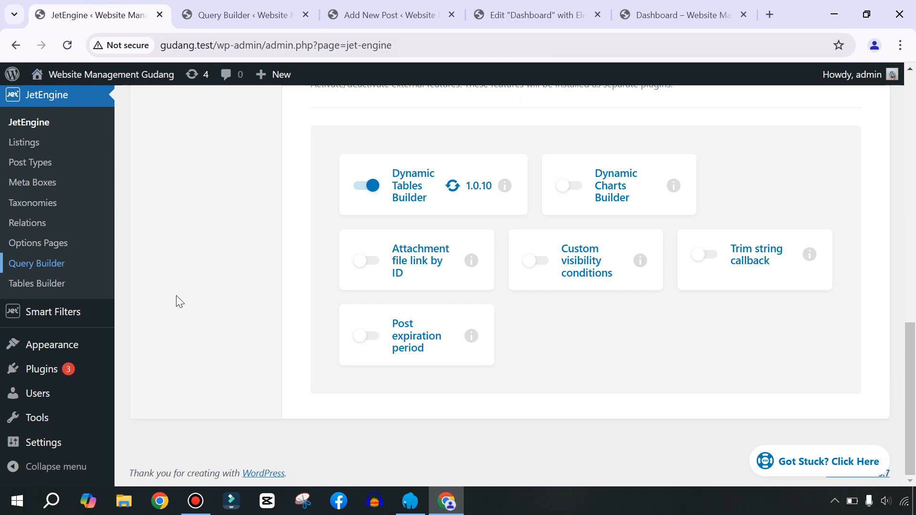
left_click(28, 285)
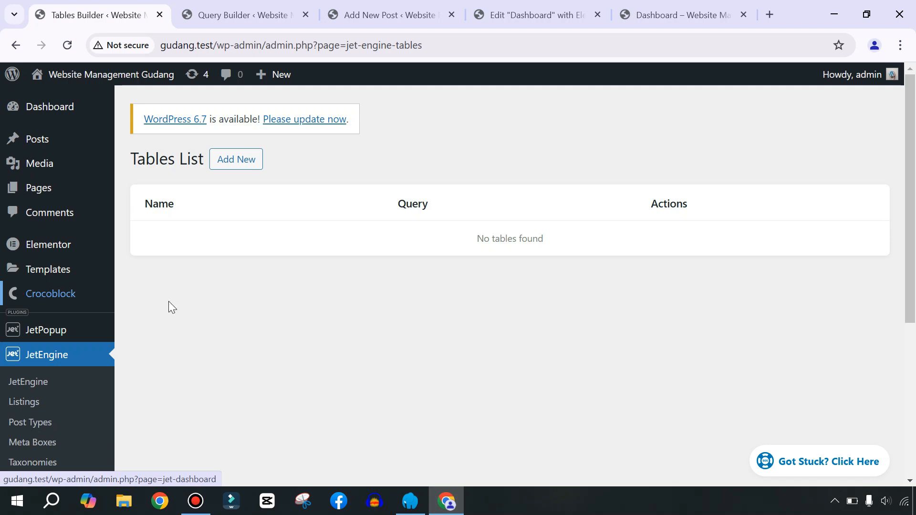
left_click(236, 161)
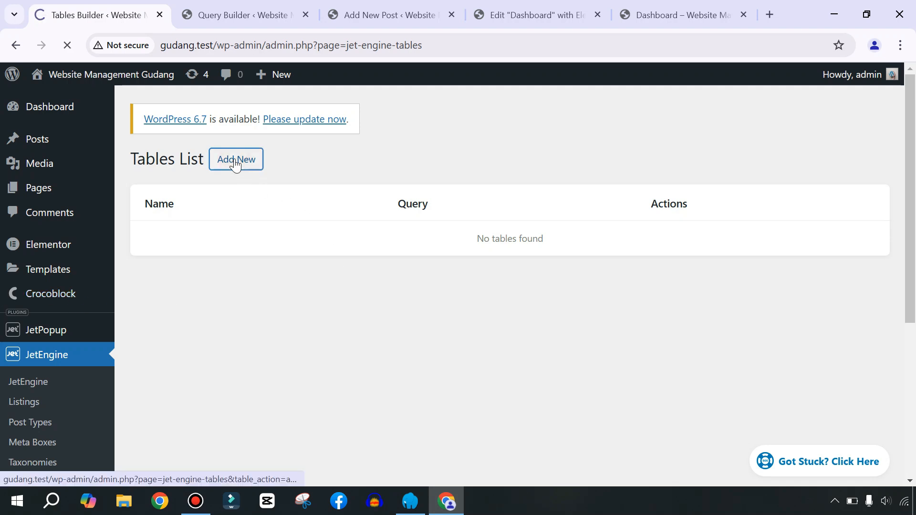
left_click(428, 215)
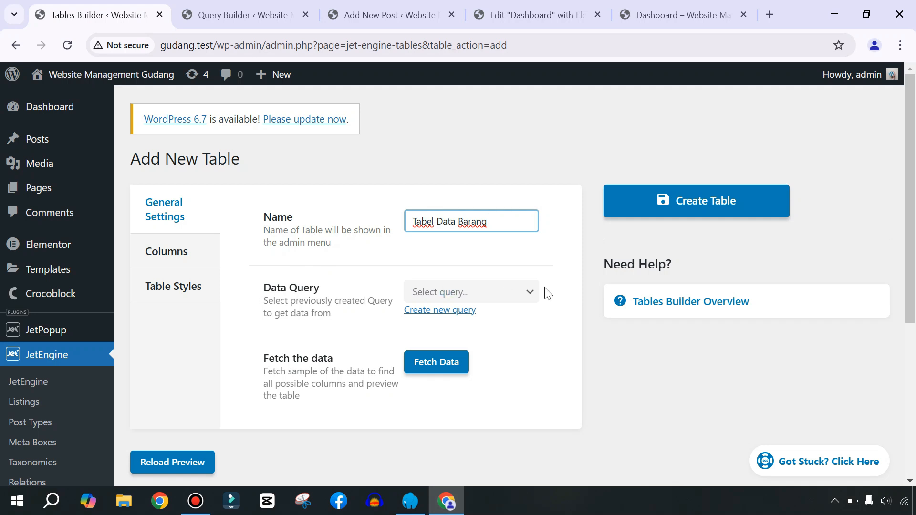
Use Qry Tabel Barang as the table's data query and fetch its sample data.
left_click(525, 292)
left_click(418, 332)
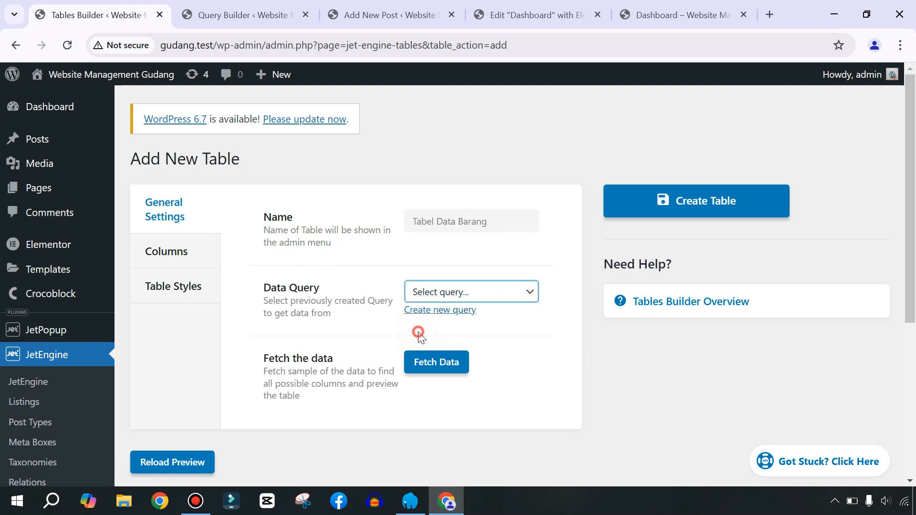
left_click(430, 375)
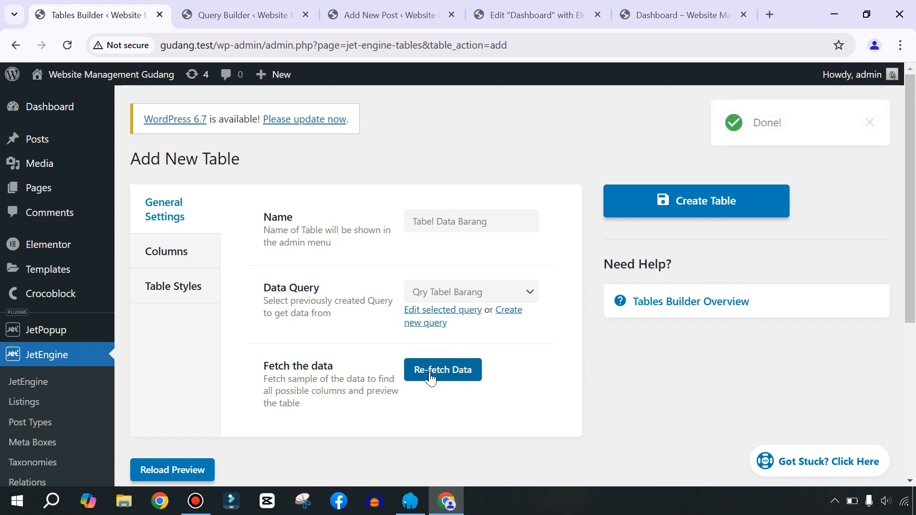
Add a first column named No to the Tabel Data Barang table.
left_click(164, 265)
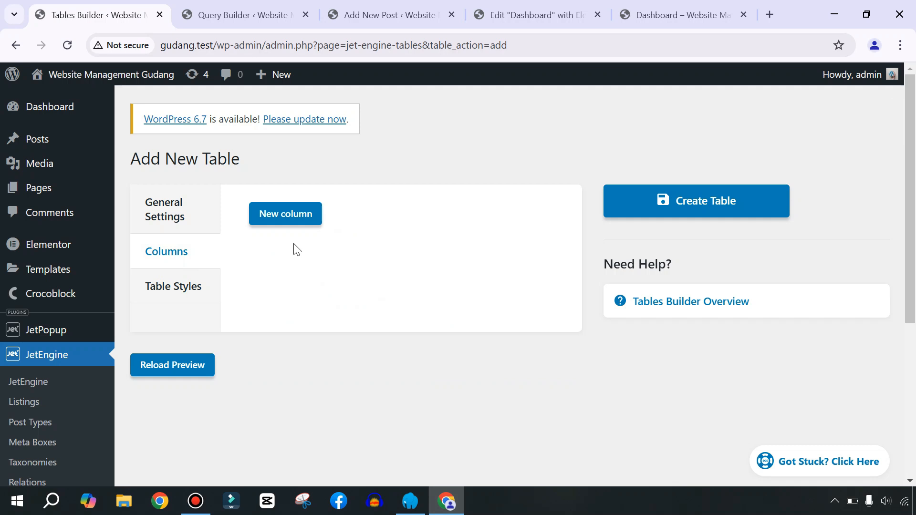
left_click(269, 214)
left_click(450, 250)
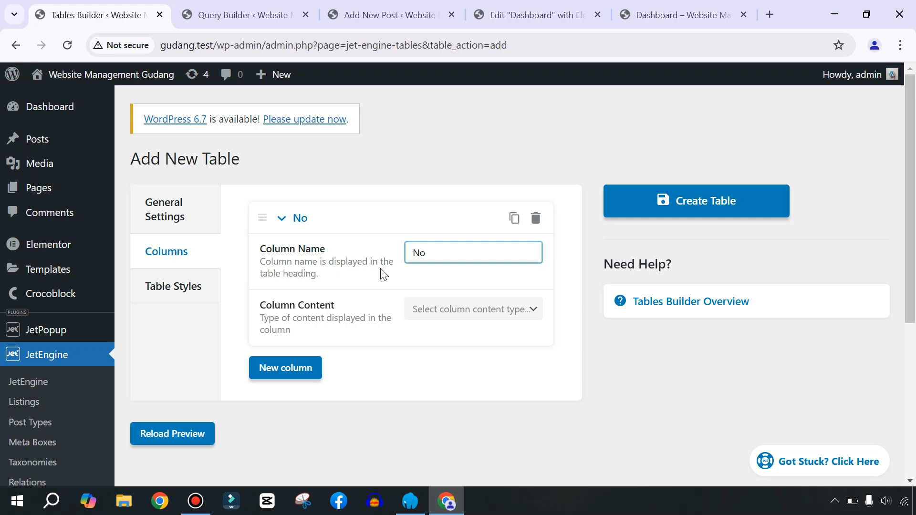
Add a second column to the table and name it Kode.
scroll(382, 273, "down", 3)
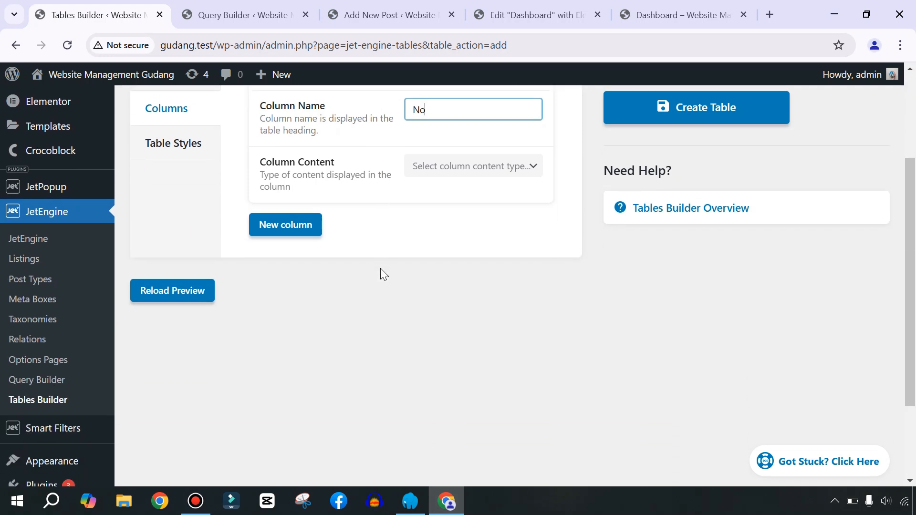
left_click(261, 232)
left_click(444, 266)
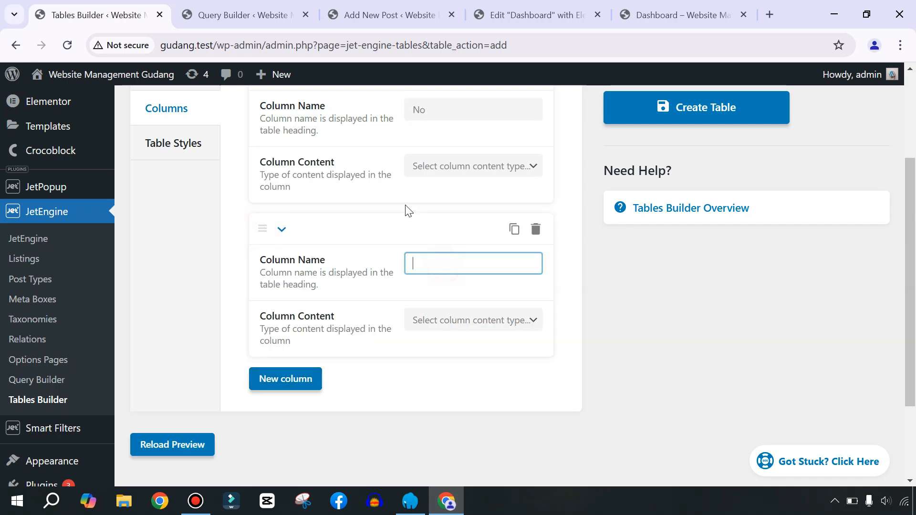
type("Kode Barang")
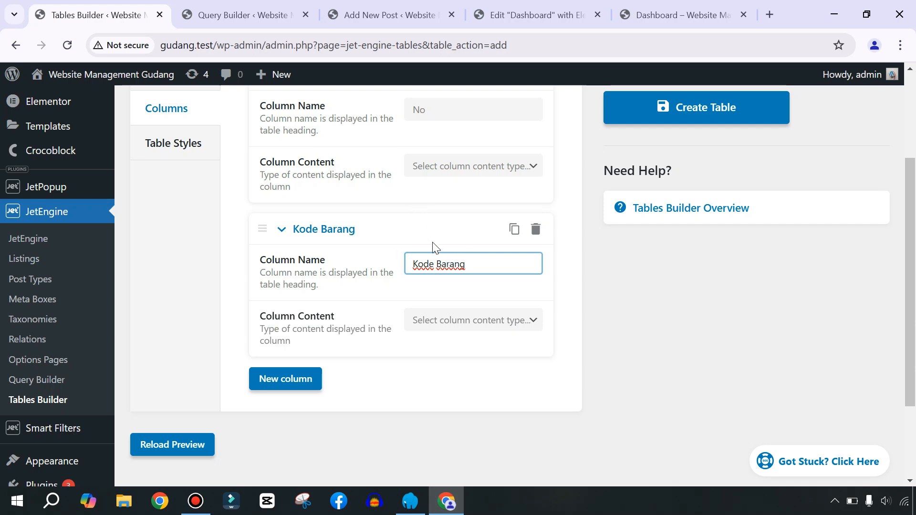
key("BackSpace")
key("BackSpace")
key("BackSpace")
Set the Kode column's content type to Raw Value.
scroll(396, 229, "down", 1)
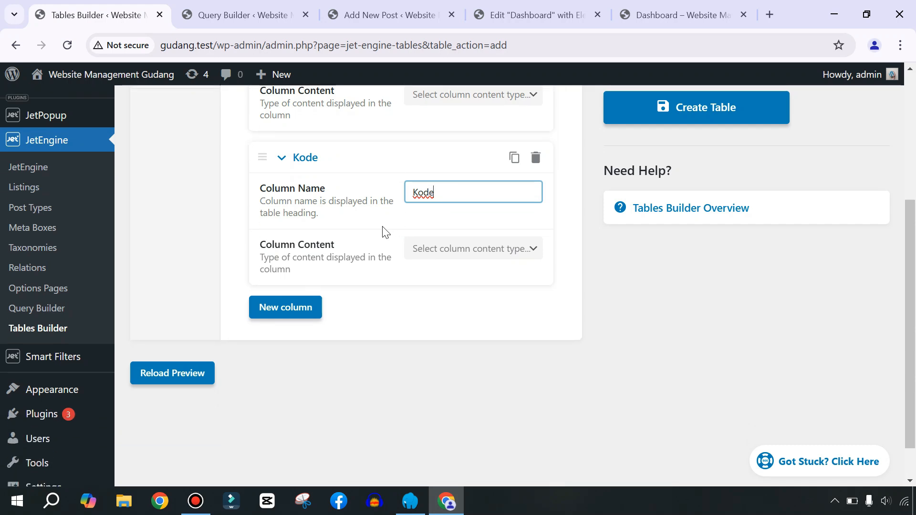
left_click(494, 253)
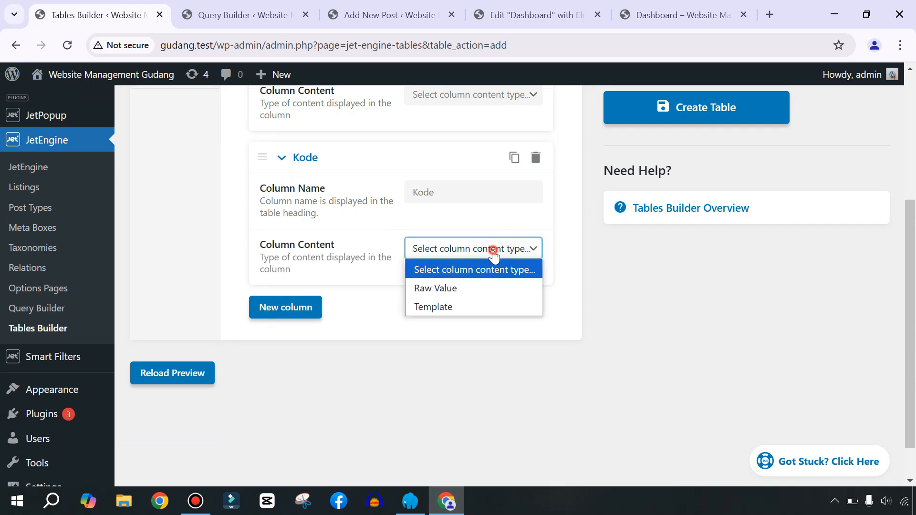
left_click(435, 288)
Set the Kode column's data source to Post/Term/User/Object Field and select Title as its field.
scroll(302, 231, "down", 1)
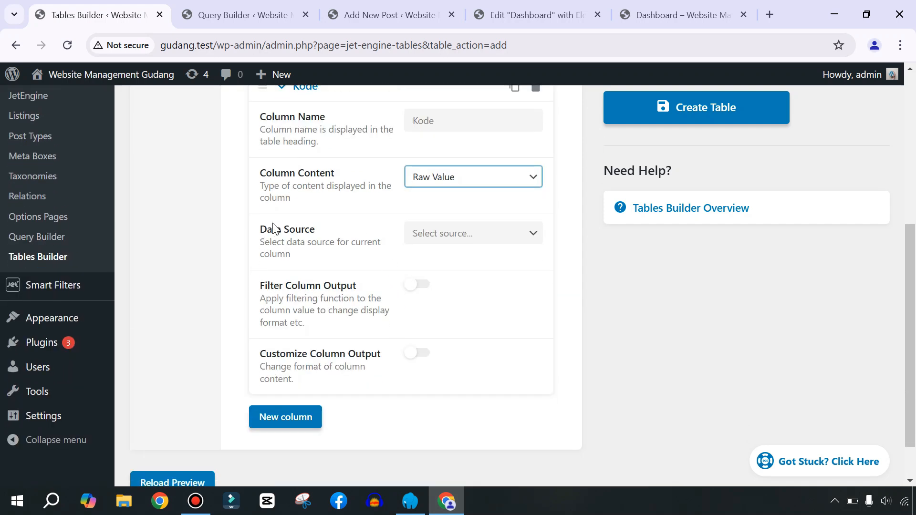
left_click(456, 244)
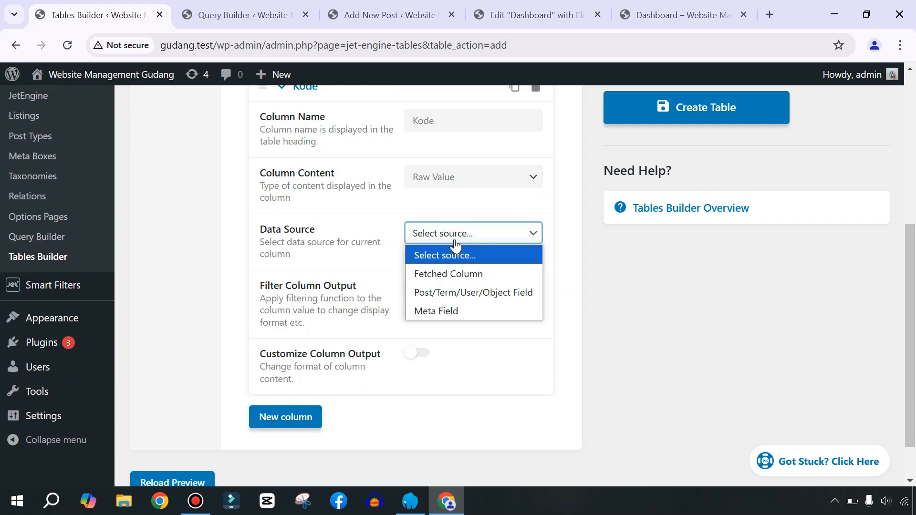
left_click(447, 311)
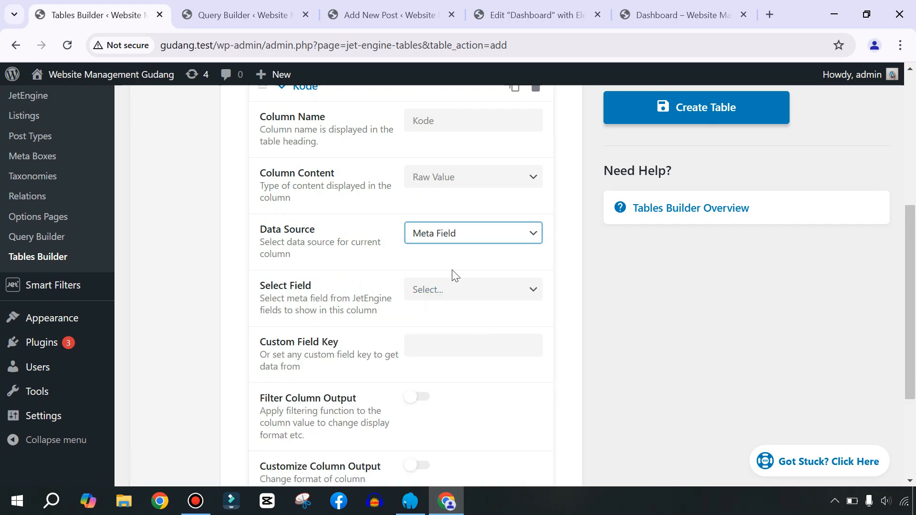
left_click(436, 242)
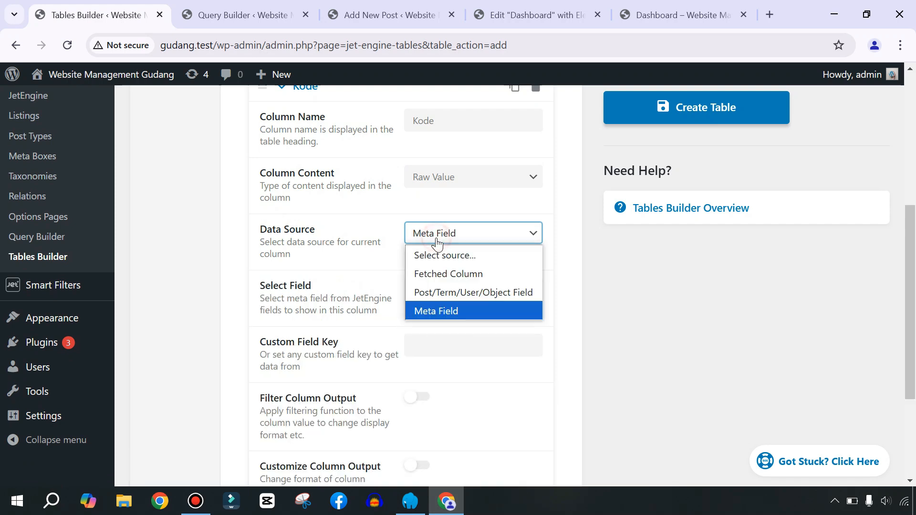
left_click(433, 293)
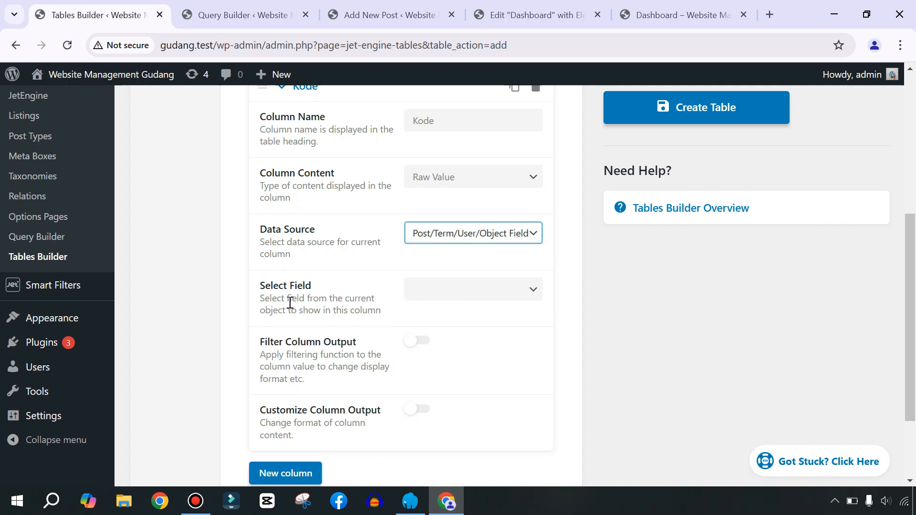
left_click(457, 292)
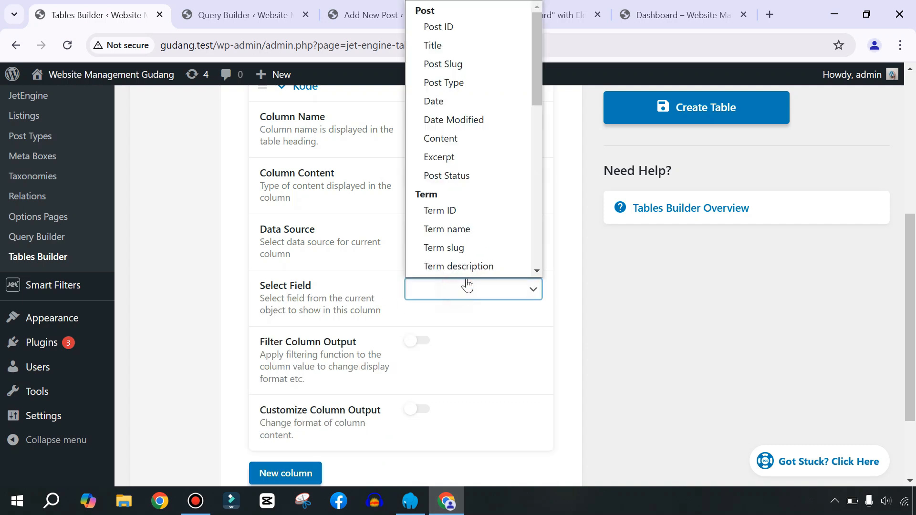
scroll(465, 215, "down", 1)
left_click(432, 30)
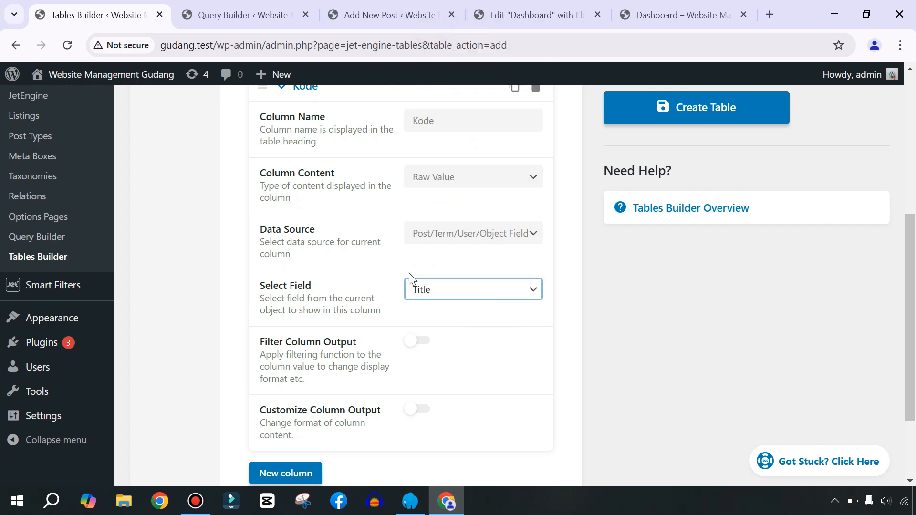
scroll(409, 274, "up", 2)
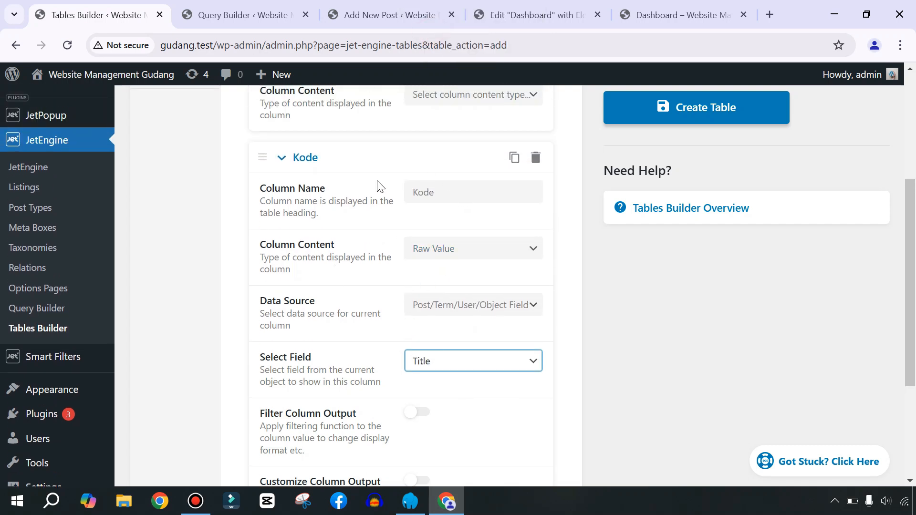
scroll(418, 251, "down", 2)
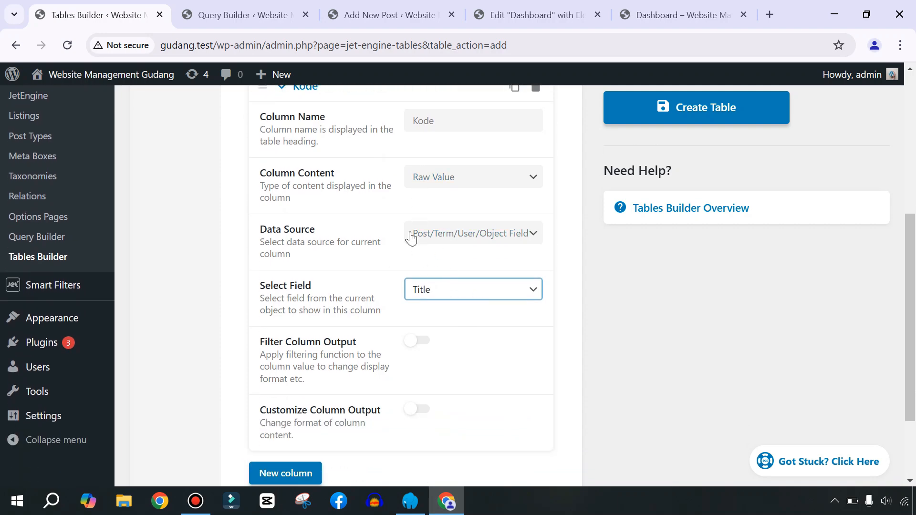
Examine the title of the item post, which supplies the Kode column, and return to the table settings.
scroll(384, 239, "up", 8)
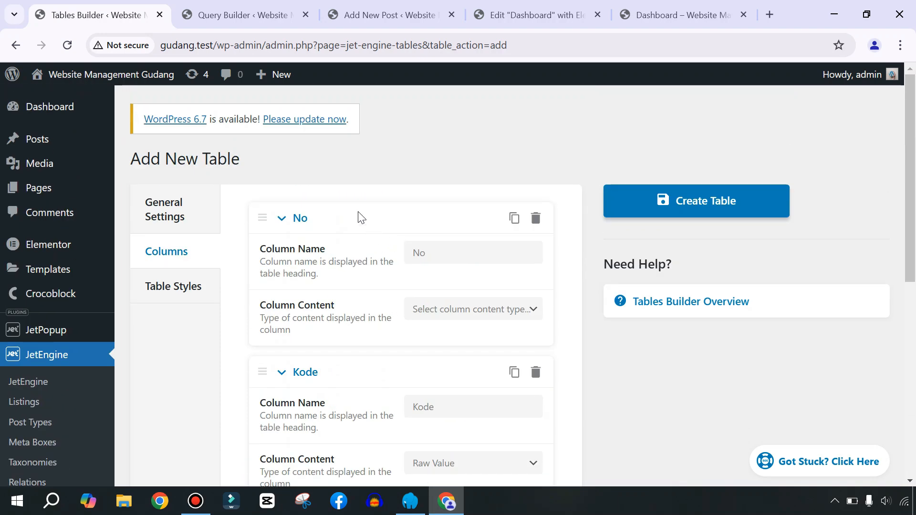
left_click(356, 14)
scroll(367, 272, "up", 4)
left_click(129, 177)
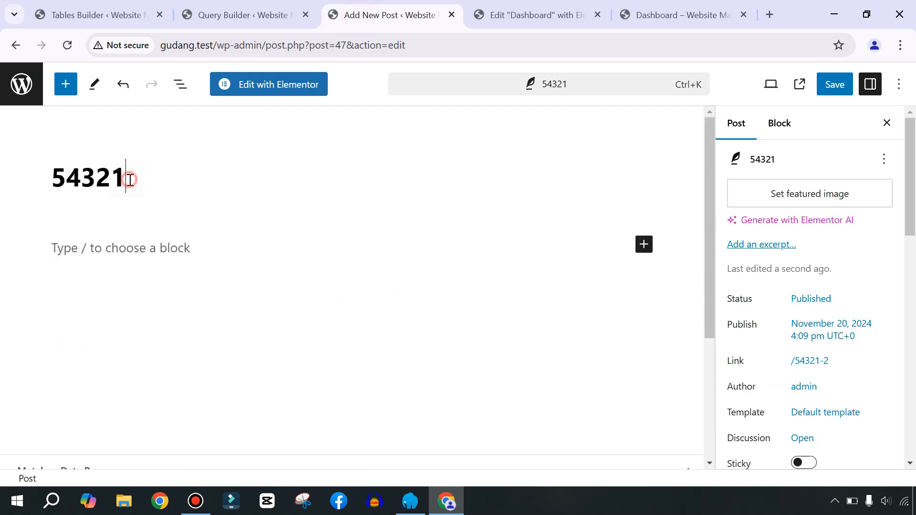
left_click_drag(51, 179, 169, 186)
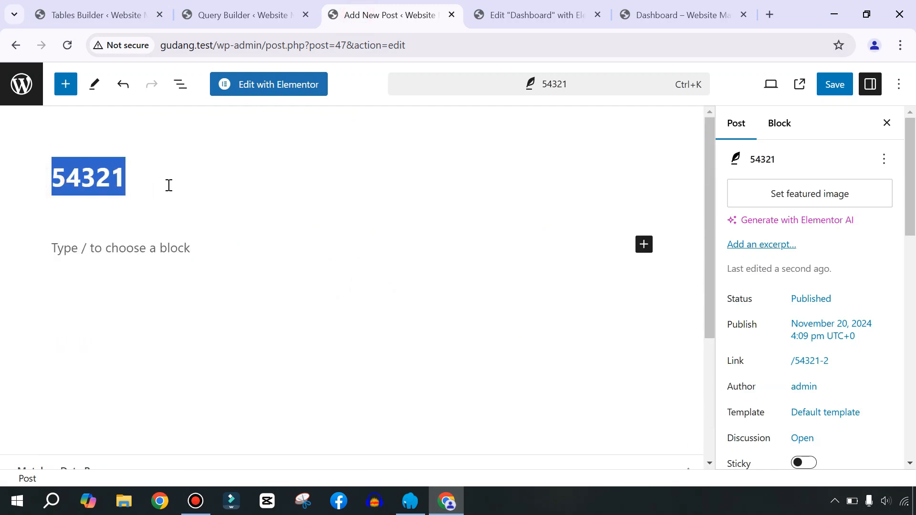
left_click(169, 185)
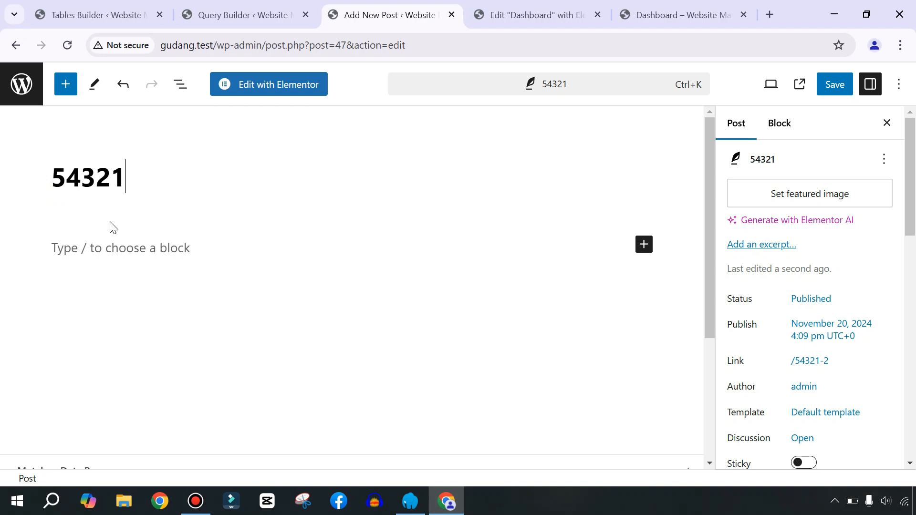
left_click_drag(136, 178, 55, 178)
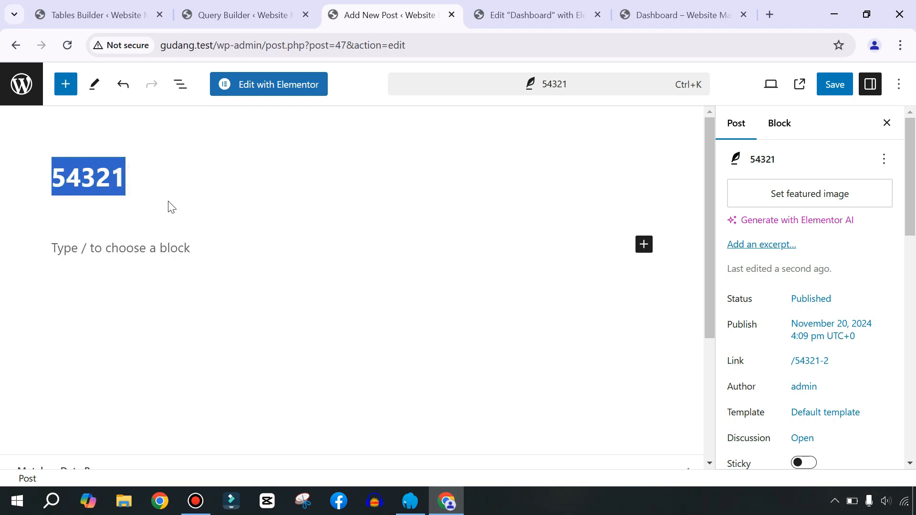
left_click(95, 15)
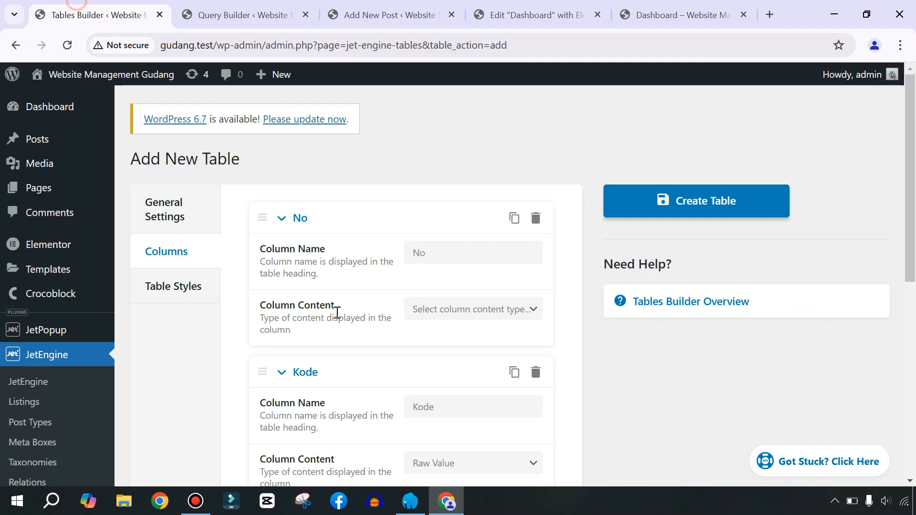
Add a third column to the table and name it Jumlah.
scroll(379, 333, "down", 8)
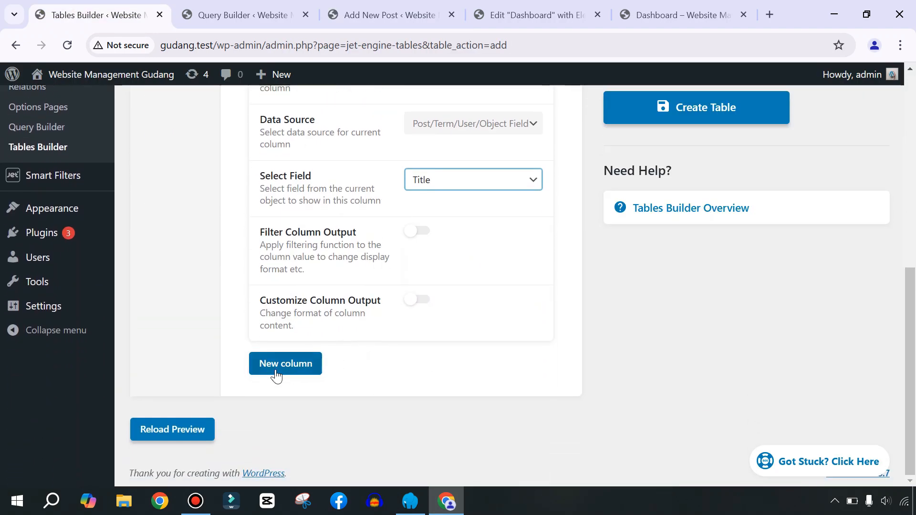
left_click(276, 376)
scroll(405, 321, "down", 1)
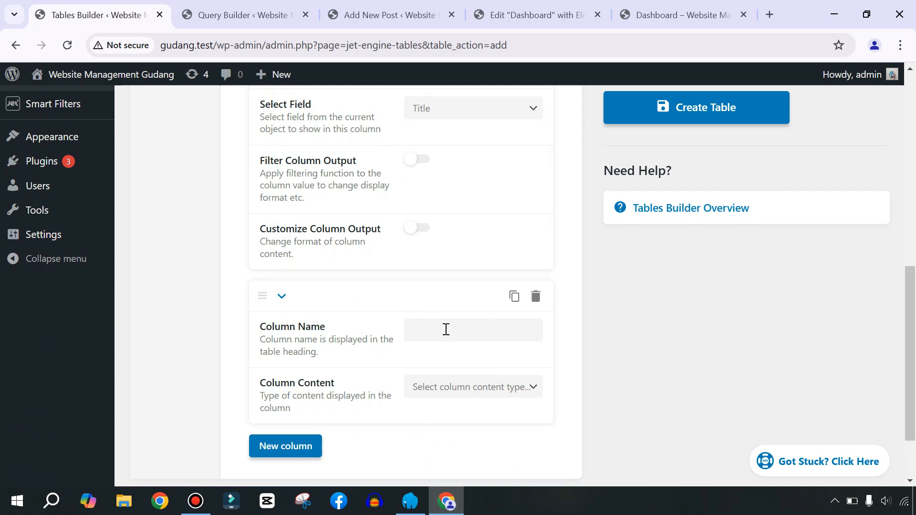
scroll(451, 322, "down", 1)
left_click(438, 260)
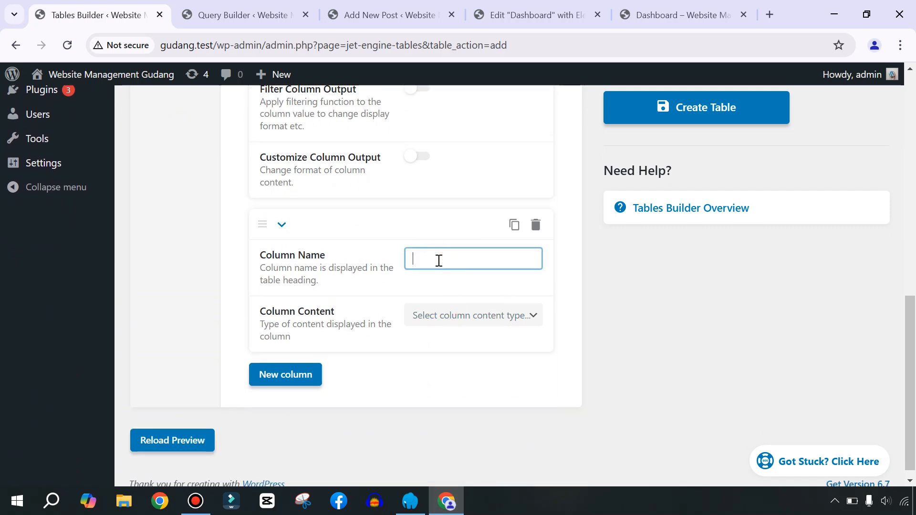
type("Jumlah")
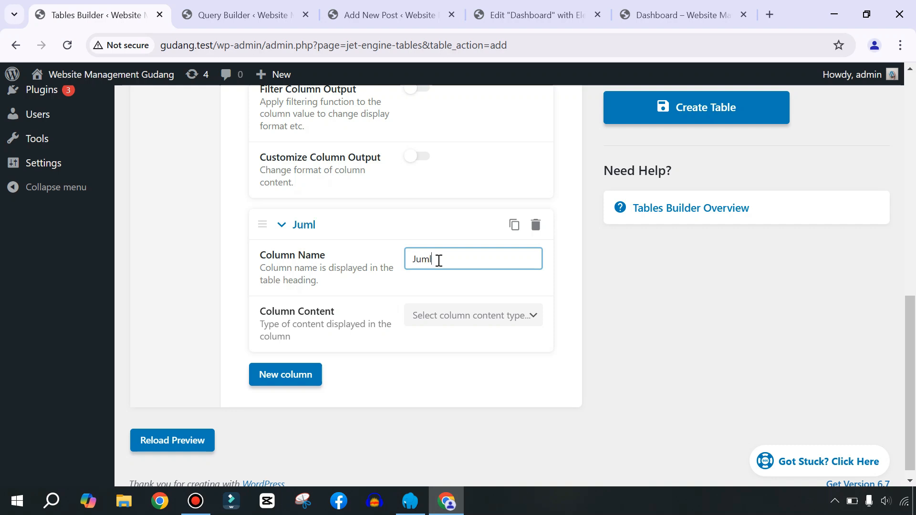
Set the Jumlah column's content type to Raw Value.
left_click(455, 319)
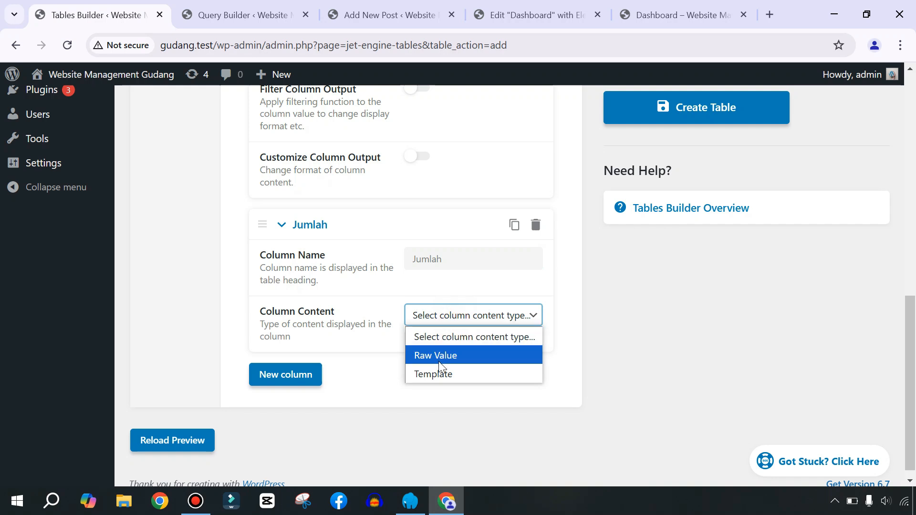
left_click(423, 354)
scroll(417, 331, "down", 3)
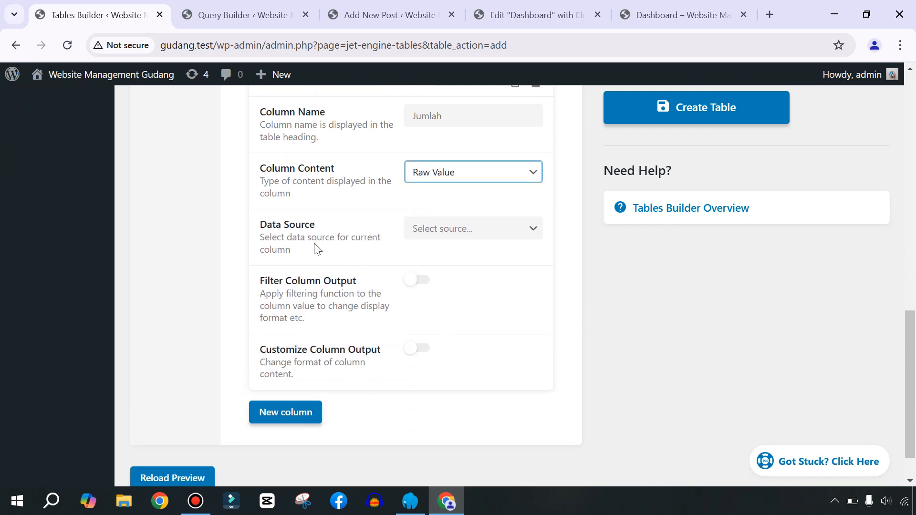
Try Post/Term/User/Object Field as the Jumlah column's data source and look through its available fields.
left_click(449, 232)
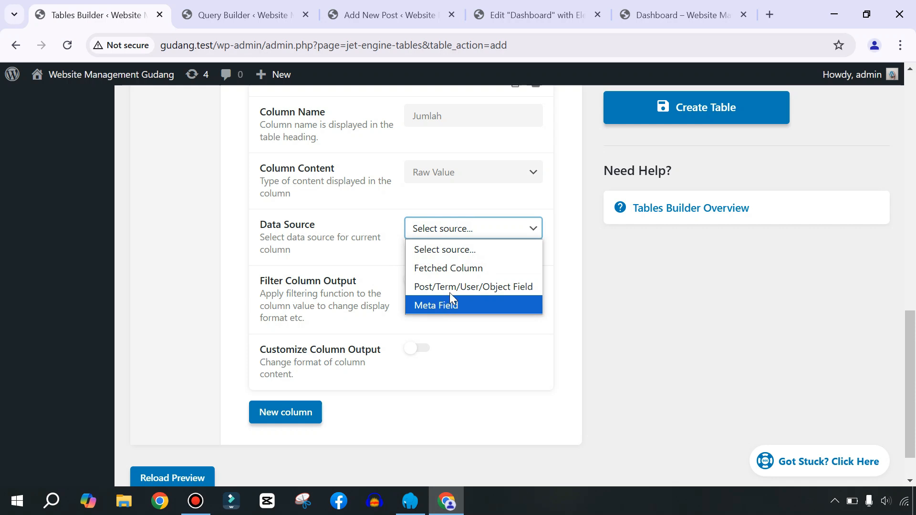
left_click(513, 284)
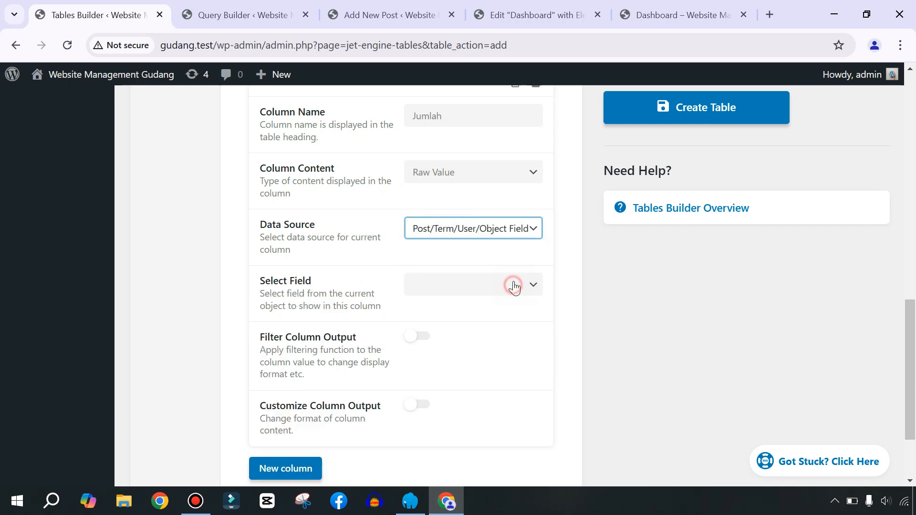
left_click(445, 286)
scroll(489, 100, "down", 8)
scroll(477, 147, "down", 3)
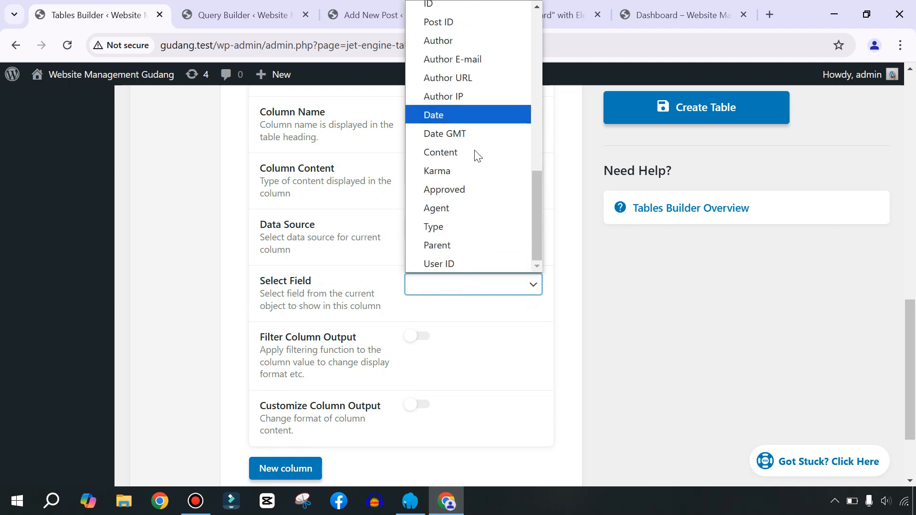
scroll(475, 155, "up", 10)
scroll(471, 238, "down", 1)
left_click(461, 341)
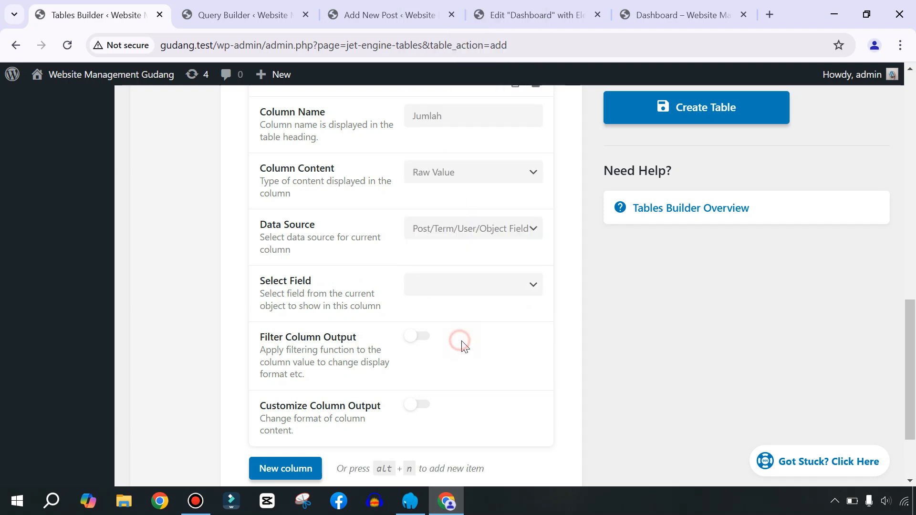
Set the Jumlah column's data source to Meta Field, check the item post's meta fields, and select Stock as its field.
left_click(430, 233)
left_click(431, 303)
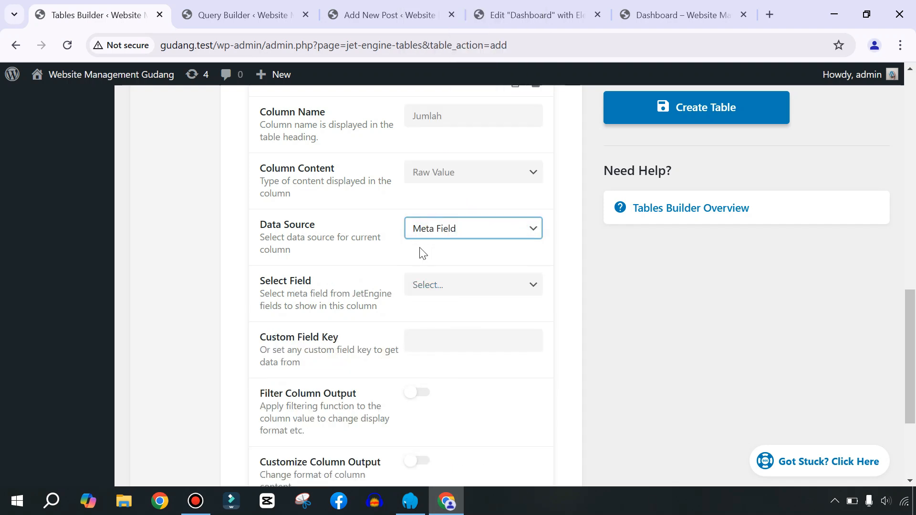
left_click(348, 15)
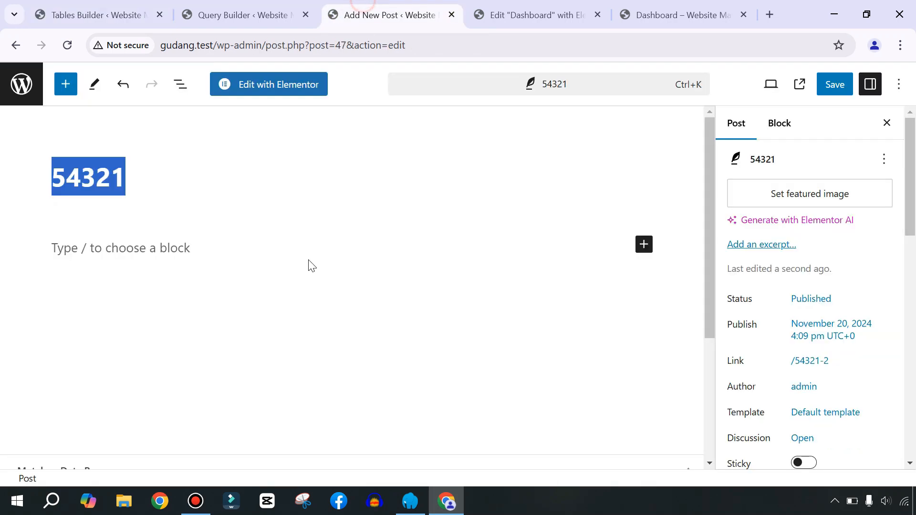
scroll(225, 320, "down", 5)
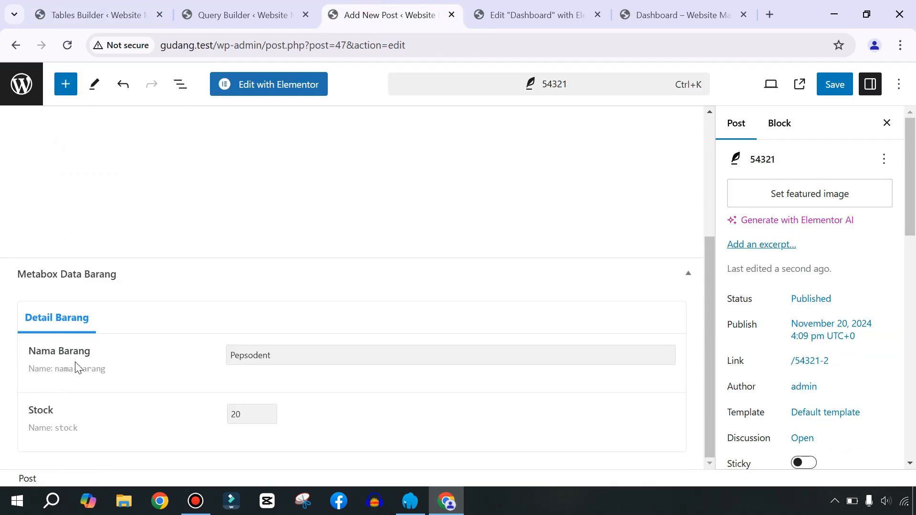
left_click_drag(80, 428, 55, 433)
left_click(241, 15)
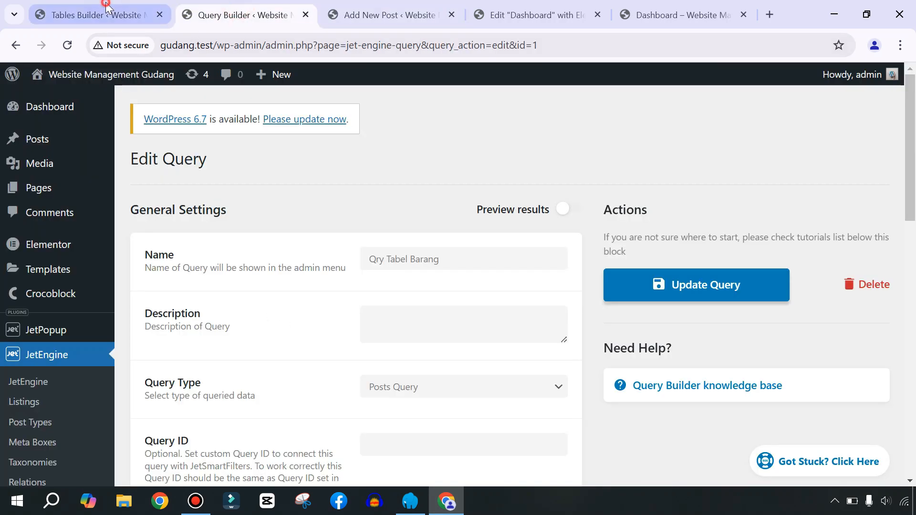
left_click(96, 15)
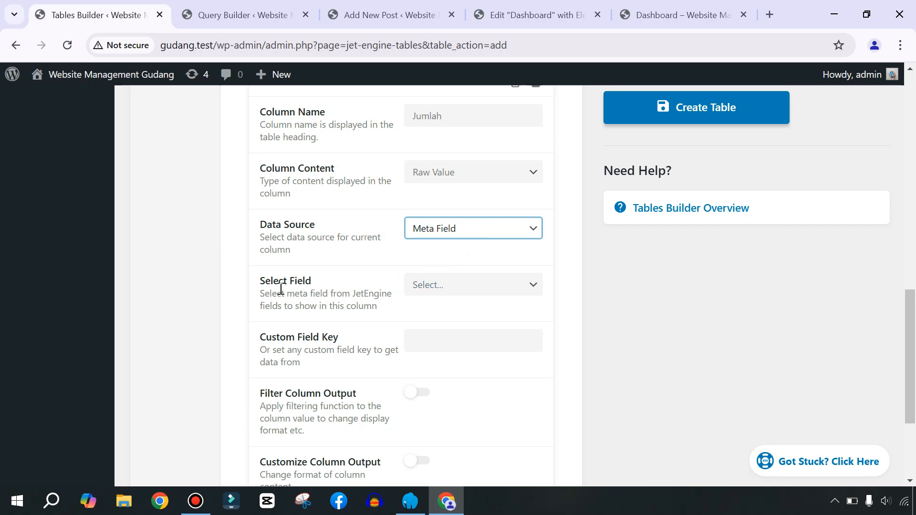
left_click(483, 285)
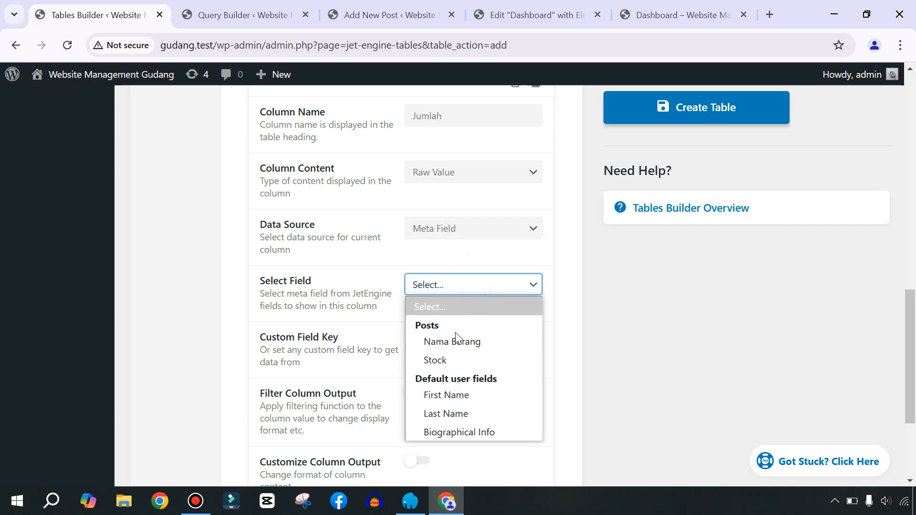
left_click(437, 361)
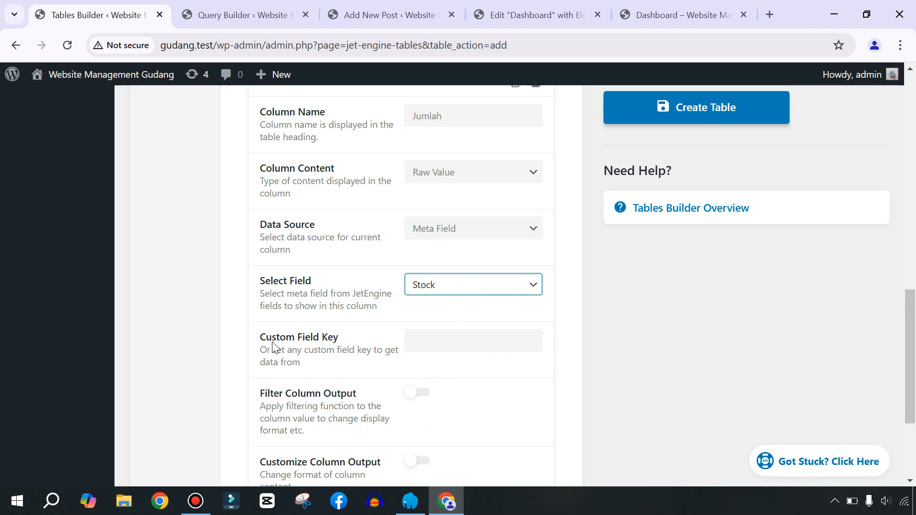
Copy the Stock meta field's name, stock, from the item post's Metabox Data Barang section.
left_click(334, 14)
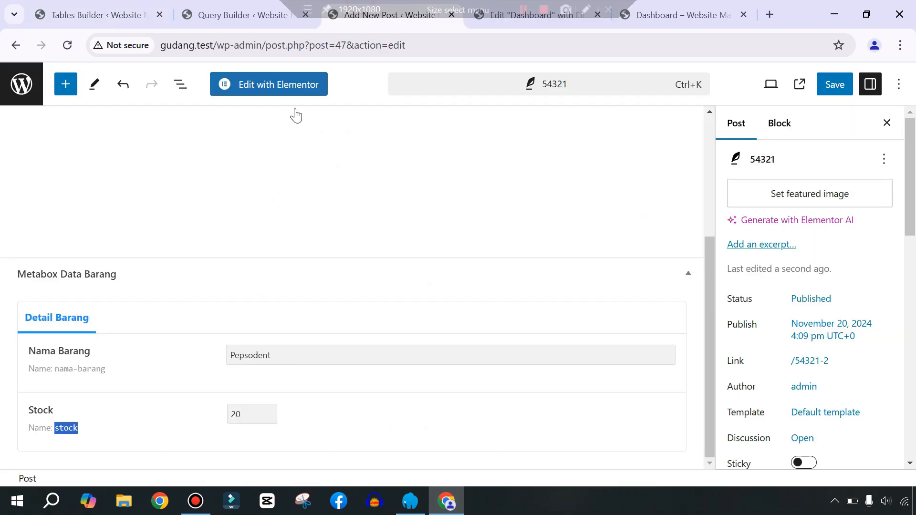
right_click(72, 432)
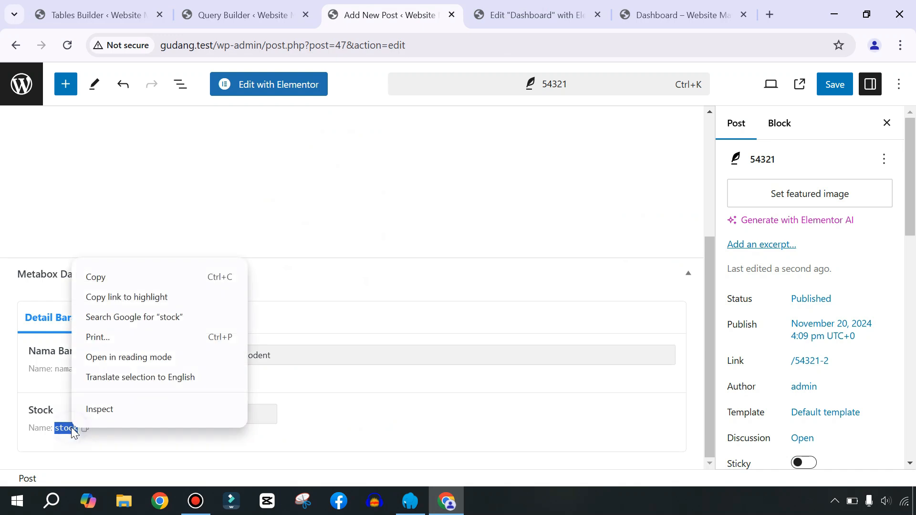
left_click(95, 275)
left_click(117, 425)
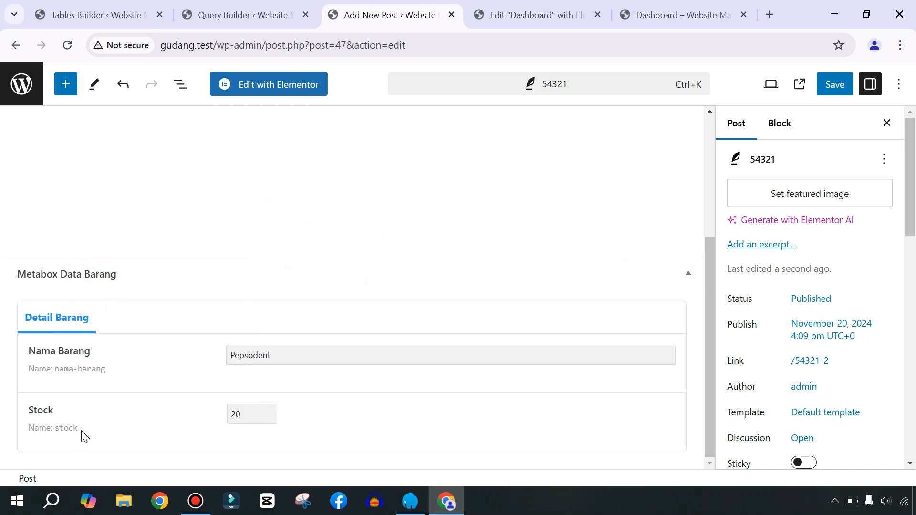
Set the Jumlah column's custom field key to stock in the table being built.
mouse_move(67, 436)
left_click(78, 15)
left_click(432, 343)
type("stock")
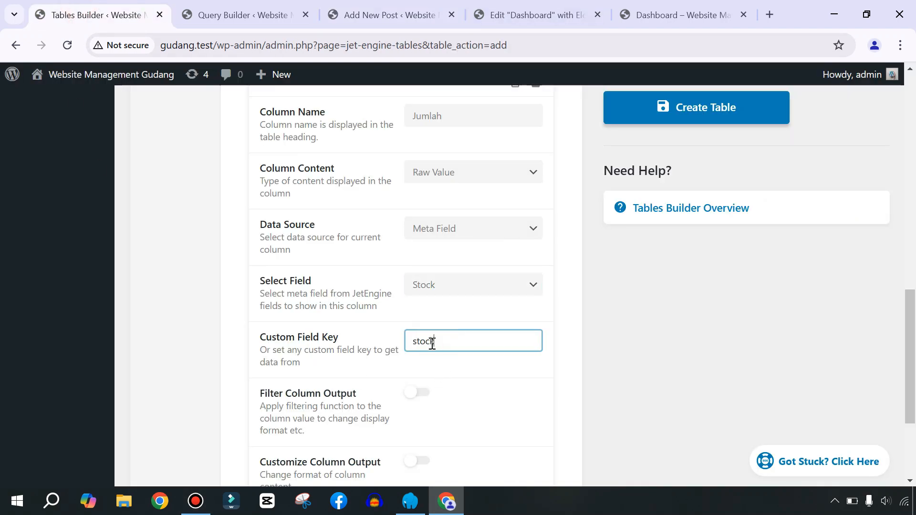
left_click(412, 342)
scroll(390, 296, "up", 2)
scroll(389, 298, "down", 1)
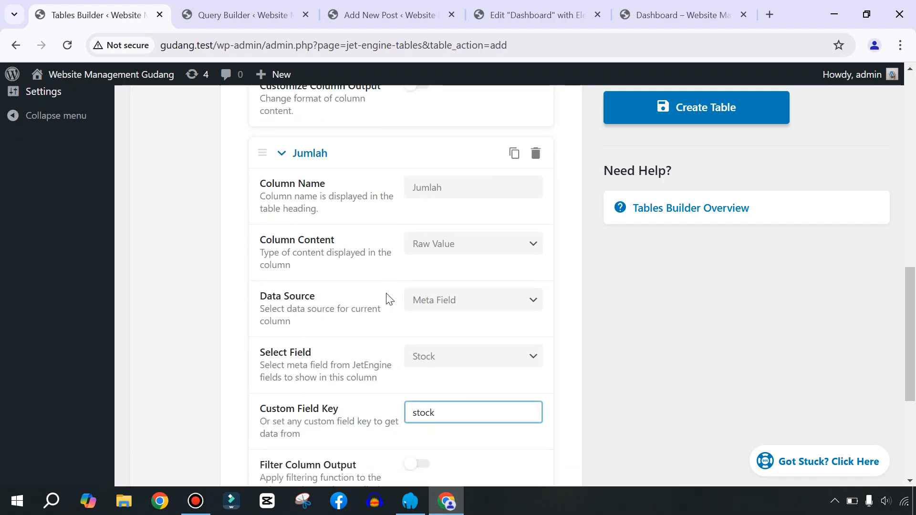
Collapse the settings of the Jumlah and Kode columns.
left_click(311, 155)
scroll(353, 244, "up", 5)
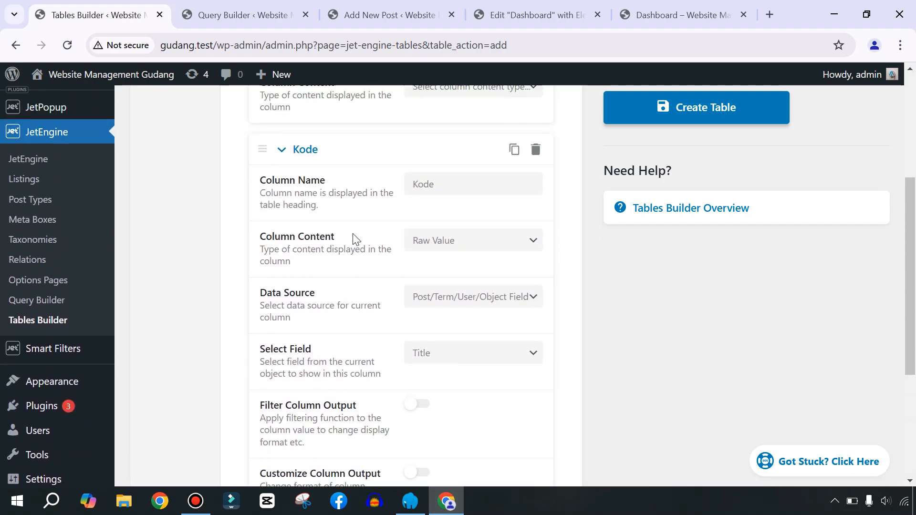
scroll(348, 239, "up", 1)
left_click(294, 222)
scroll(373, 239, "down", 1)
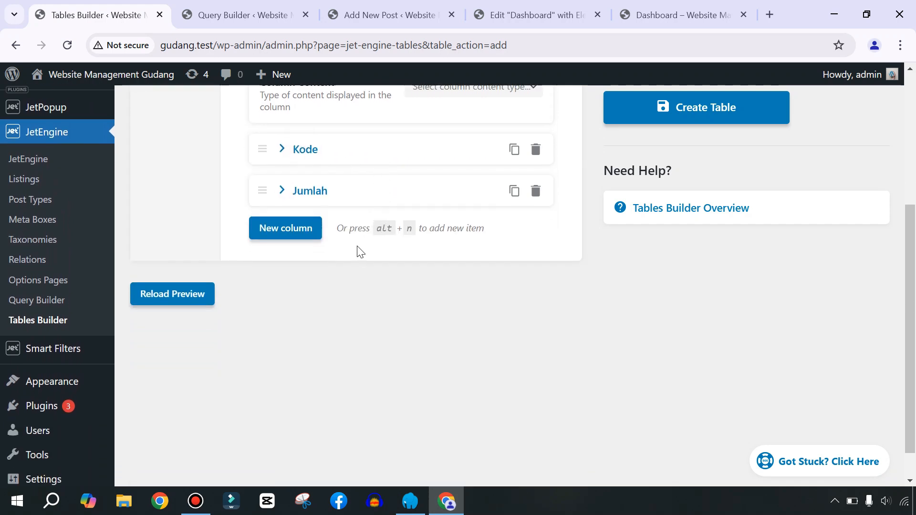
Add a new table column named Nama Barang.
left_click(279, 233)
left_click(443, 269)
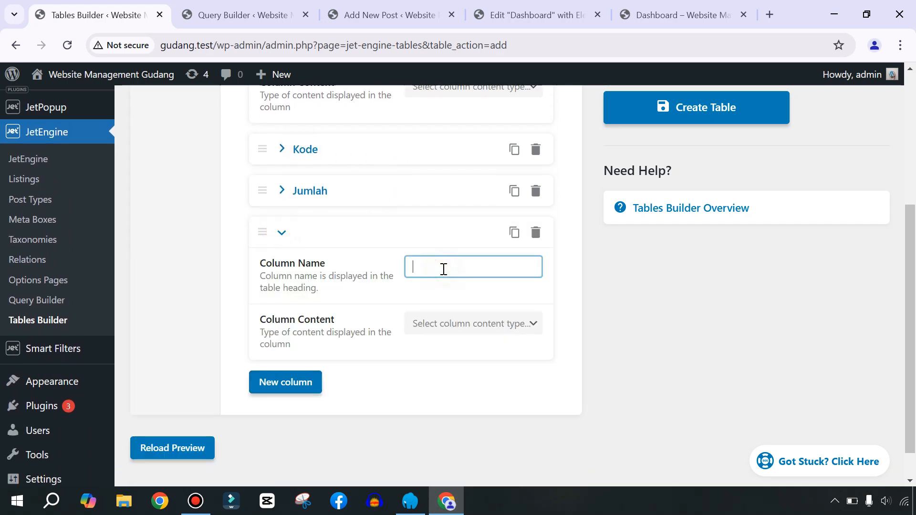
type("Nama")
type("M")
key("BackSpace")
key("BackSpace")
key("BackSpace")
type("Nama Barang")
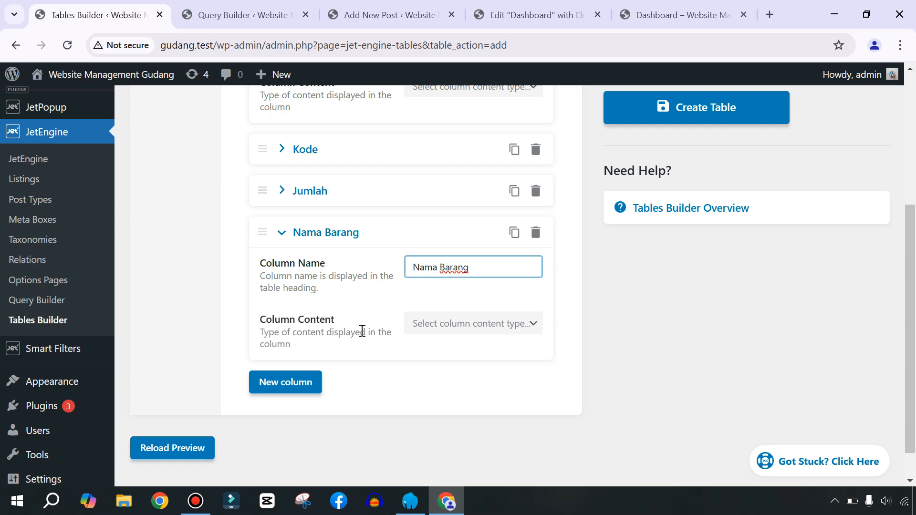
Set the Nama Barang column's content type to Raw Value.
left_click(425, 324)
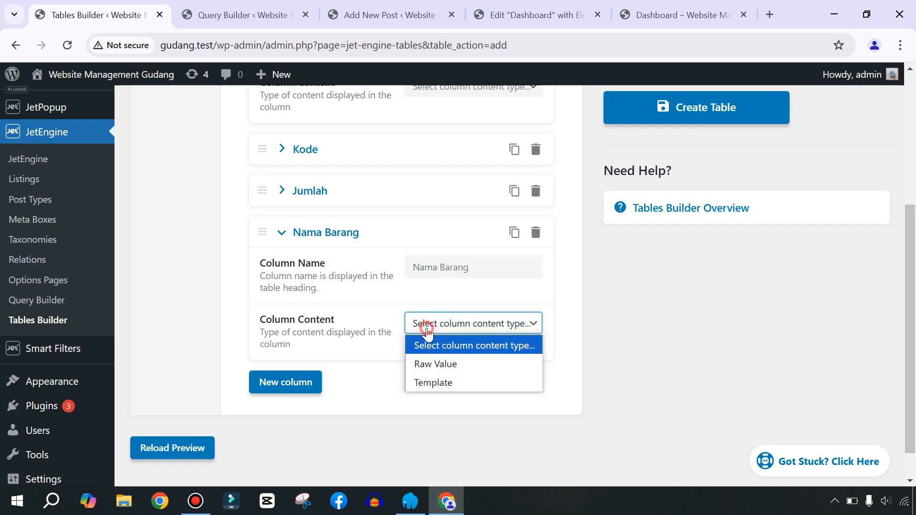
left_click(435, 364)
scroll(463, 317, "down", 4)
scroll(186, 242, "up", 3)
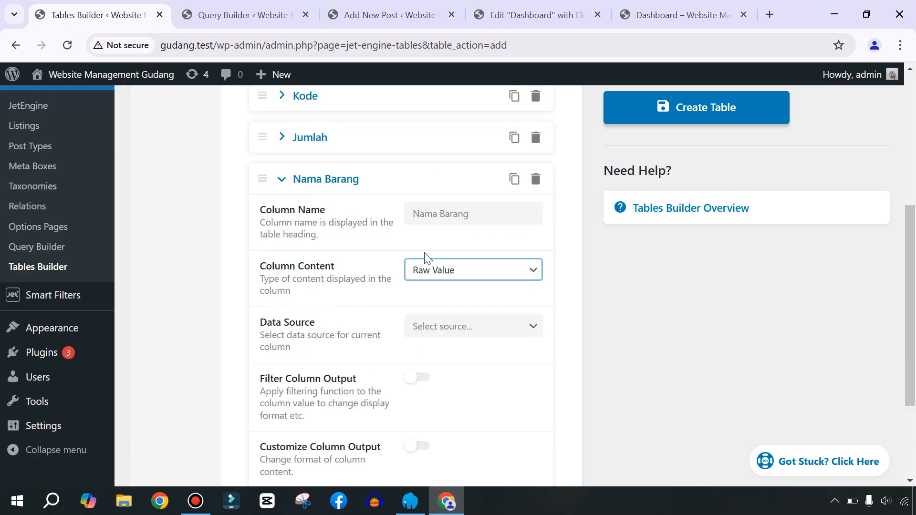
scroll(415, 296, "down", 2)
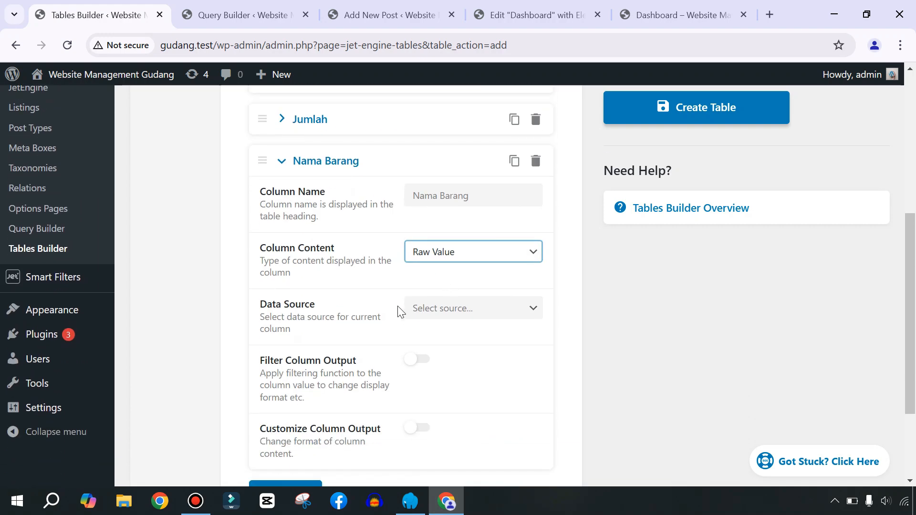
Set the Nama Barang column's data source to Meta Field and select Nama Barang as its field.
left_click(454, 310)
left_click(438, 389)
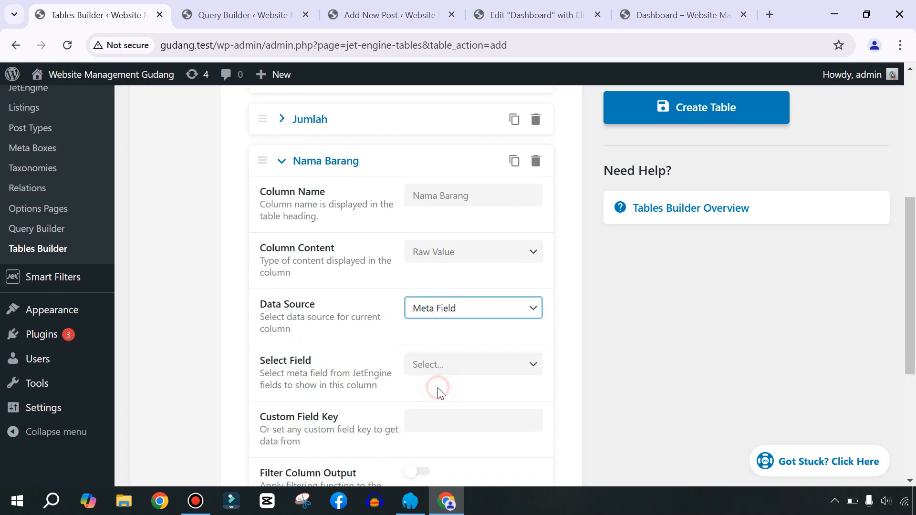
scroll(410, 367, "down", 3)
left_click(446, 229)
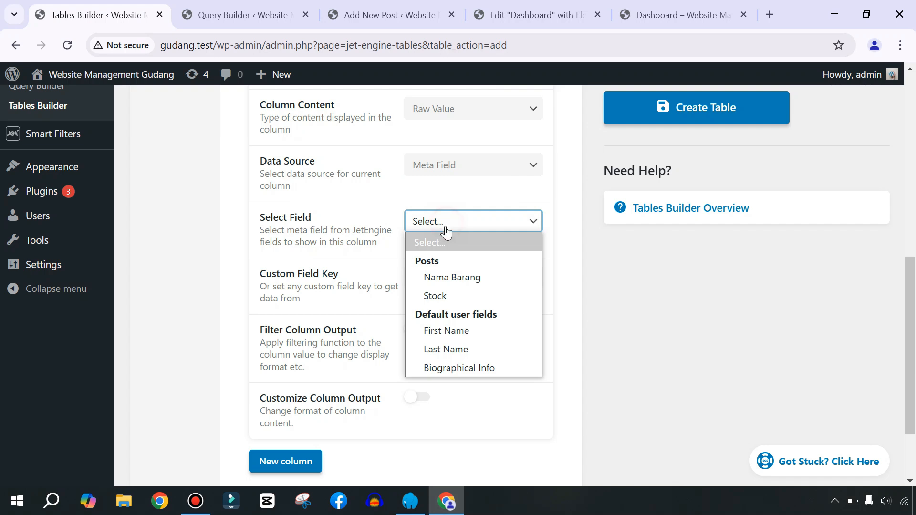
left_click(444, 281)
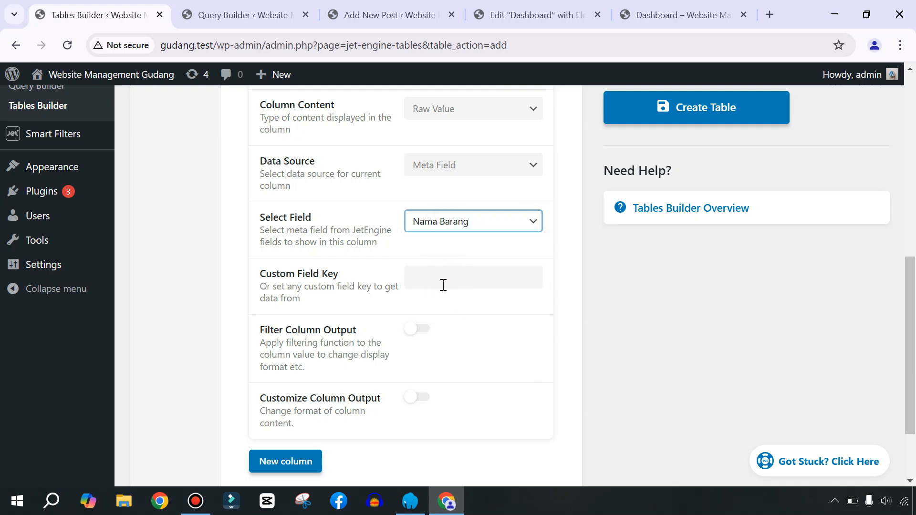
Copy the field name nama-barang from the item post's metabox and enter it as the Nama Barang column's custom field key.
left_click(372, 14)
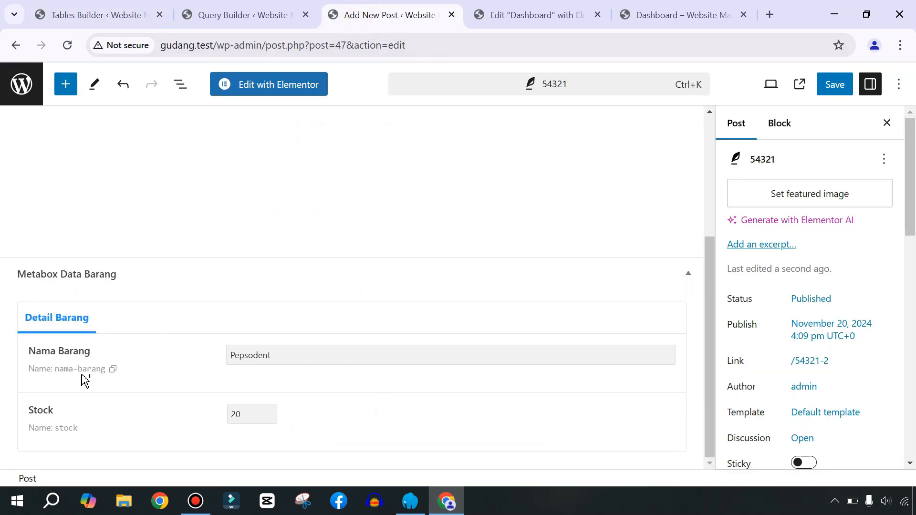
left_click_drag(57, 371, 106, 370)
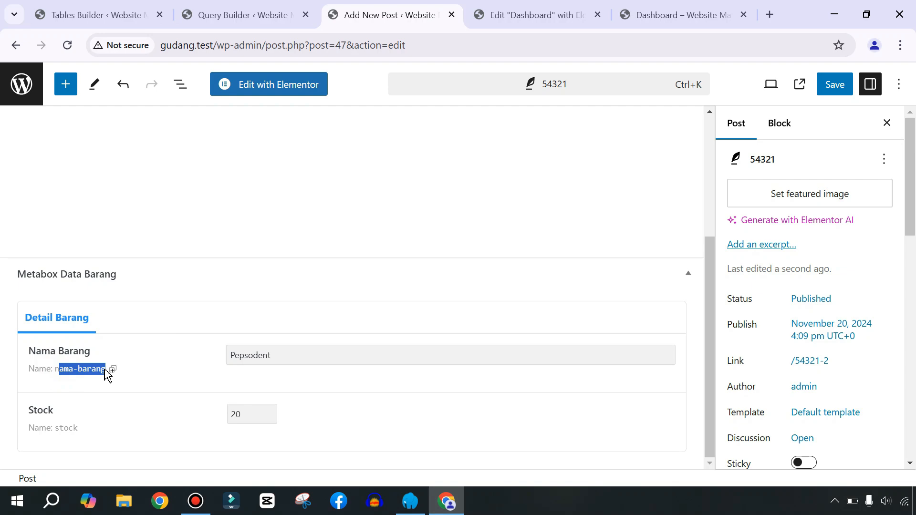
left_click(197, 16)
left_click(95, 15)
left_click(436, 275)
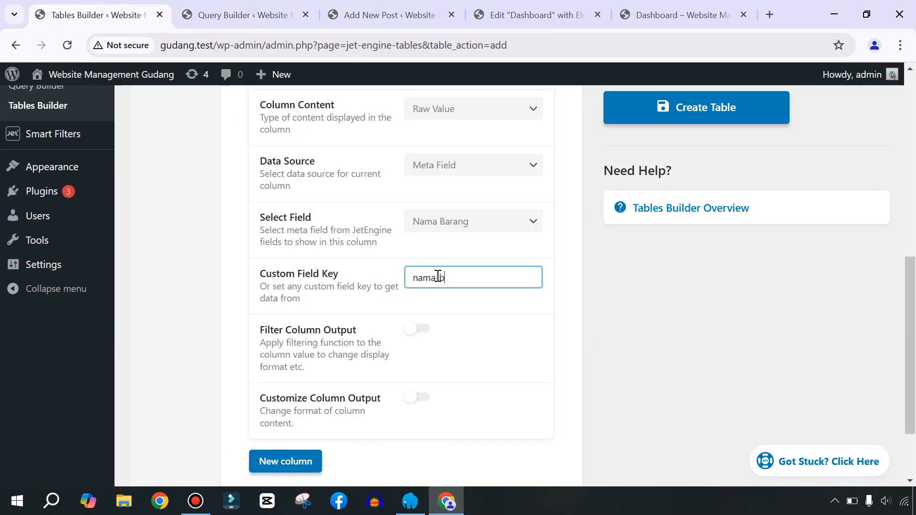
scroll(433, 280, "up", 3)
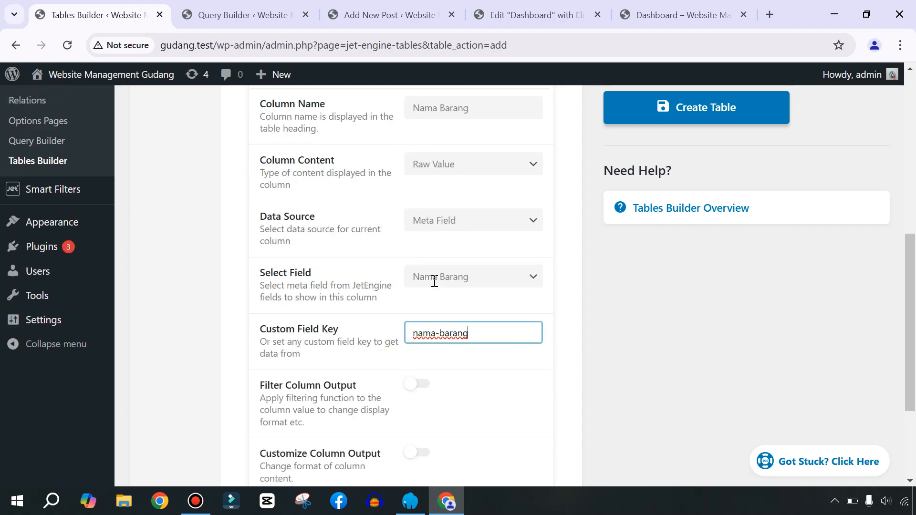
Move the Nama Barang column between Kode and Jumlah, and create the table.
left_click(309, 159)
scroll(430, 244, "up", 3)
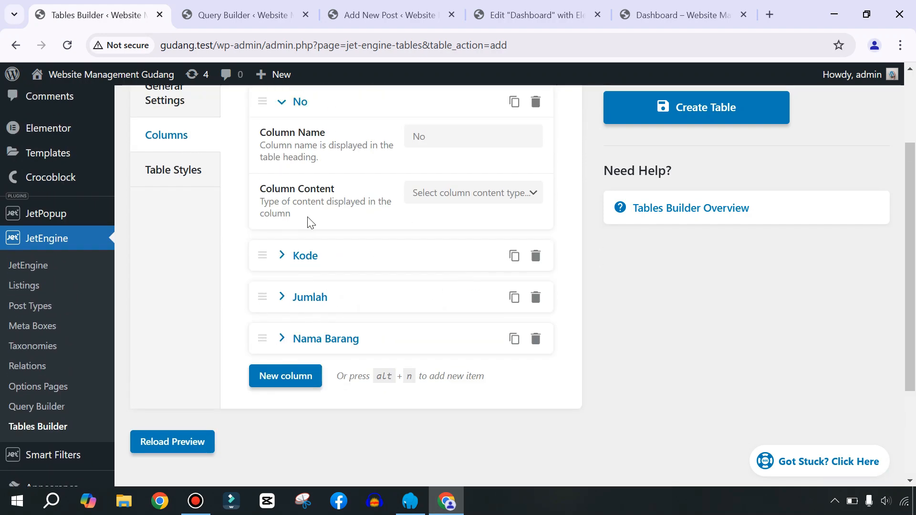
scroll(307, 210, "up", 2)
left_click(300, 174)
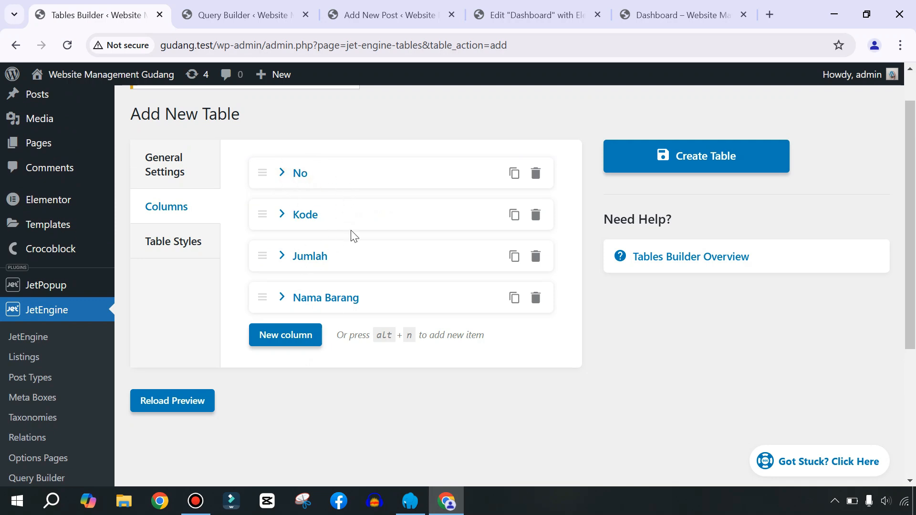
left_click_drag(264, 299, 262, 249)
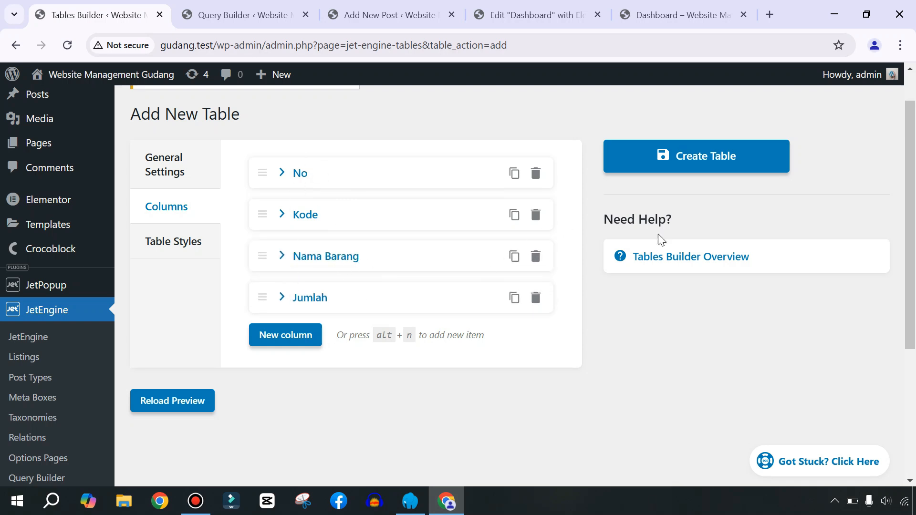
left_click(672, 159)
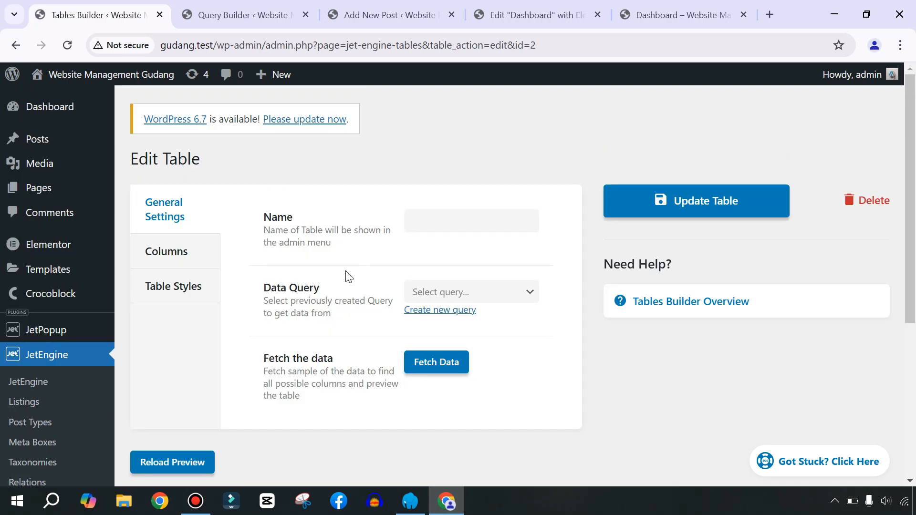
left_click(159, 249)
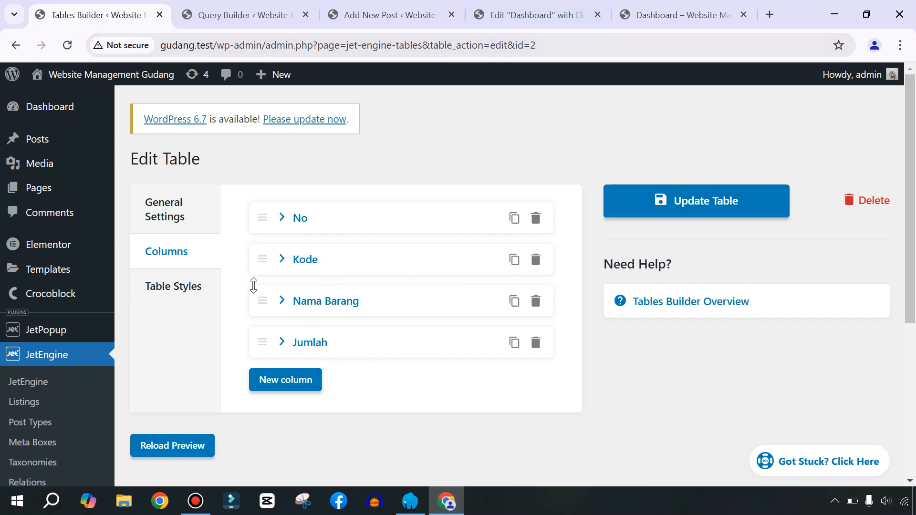
In the reloaded Elementor editor of the Dashboard page, add a Dynamic Table widget below the header and assign it Tabel Data Barang.
left_click(561, 13)
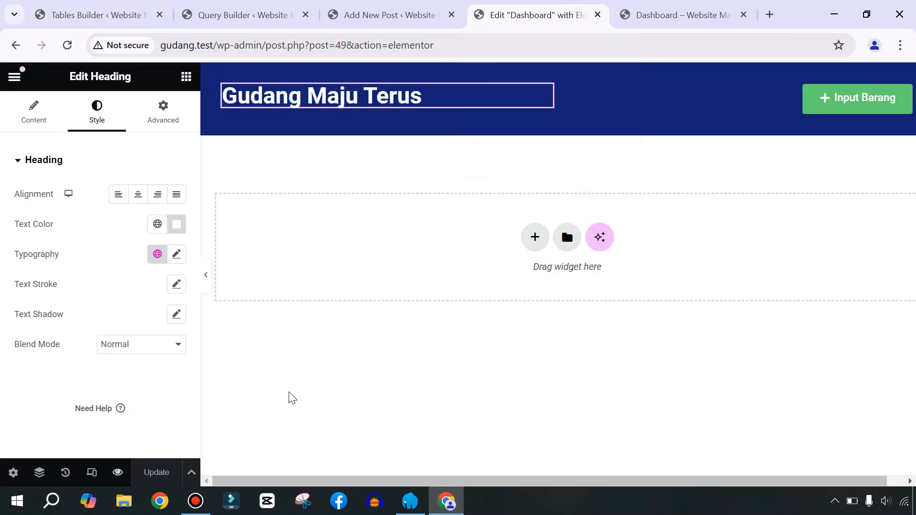
left_click(65, 46)
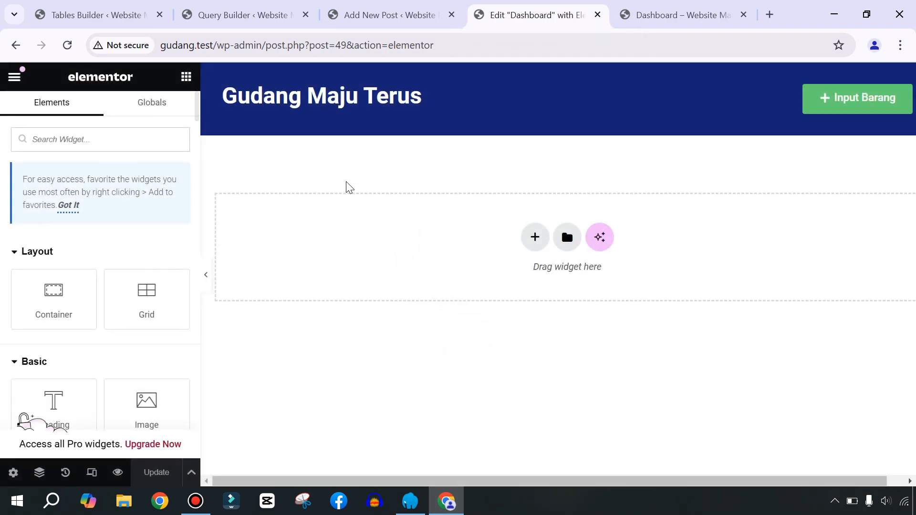
type("table")
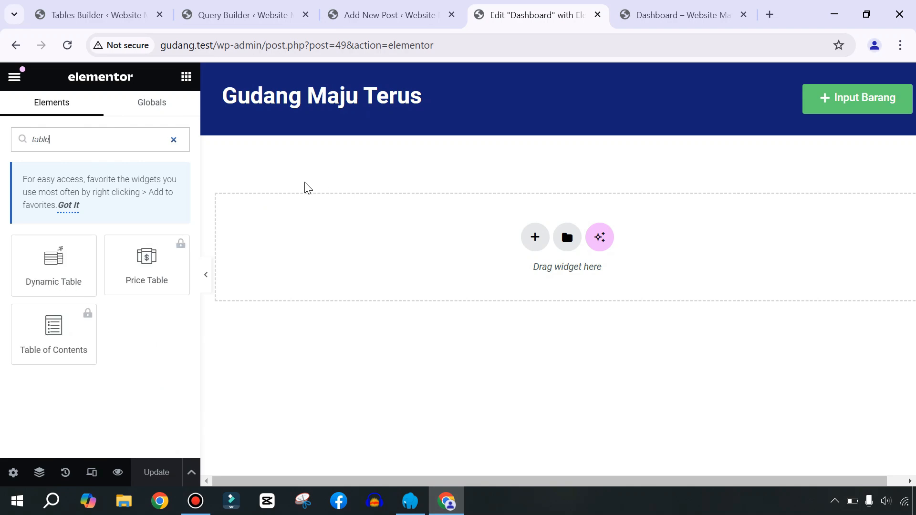
left_click_drag(49, 278, 353, 262)
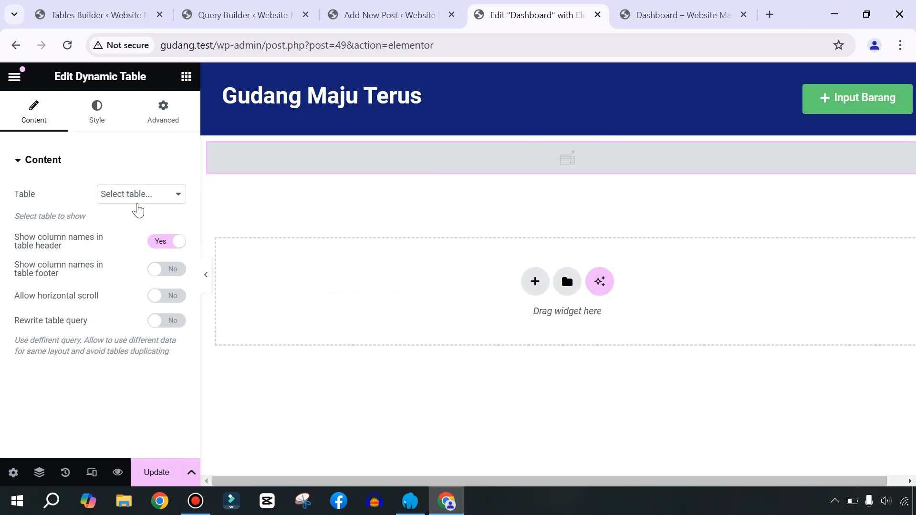
left_click(121, 195)
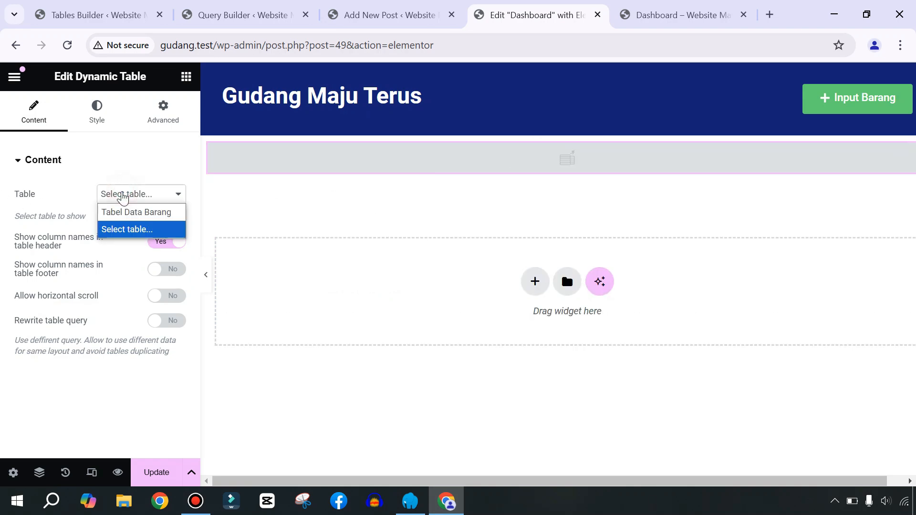
left_click(162, 213)
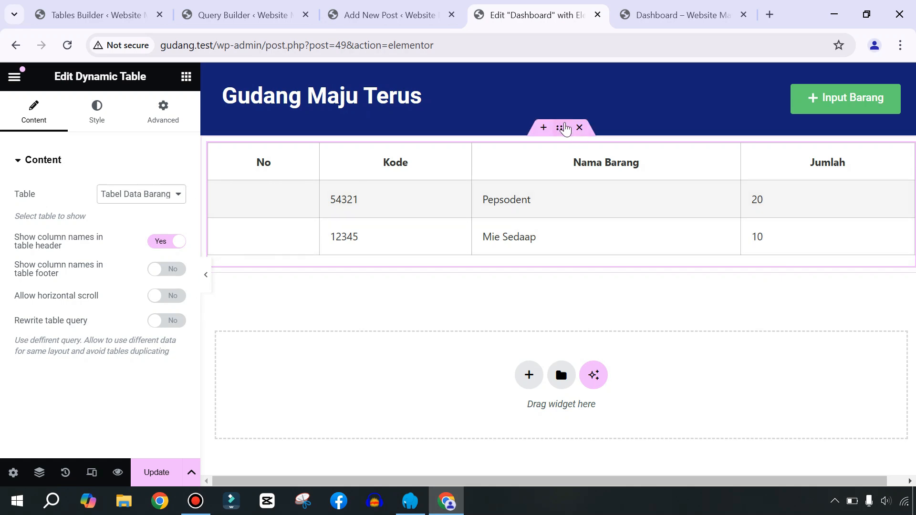
Give the table's container a top margin of 30 px only, leaving the other sides at 0, and update the page.
left_click(563, 129)
left_click(160, 115)
left_click(178, 213)
left_click(15, 211)
type("30")
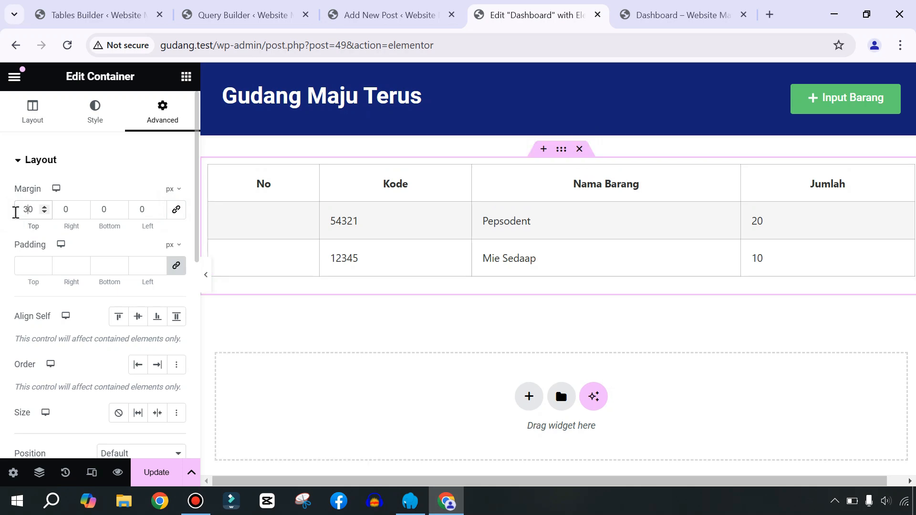
left_click(143, 473)
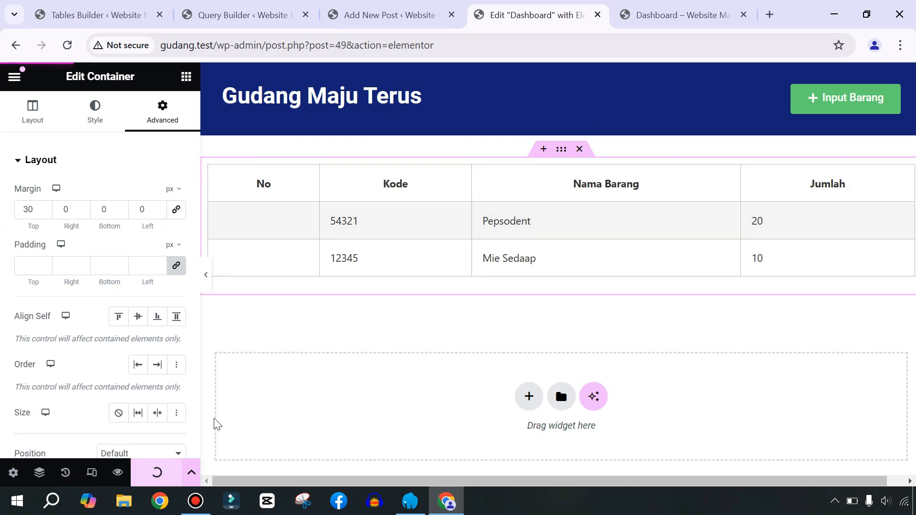
Reload the Dashboard page at gudang.test/dashboard/ without the preview parameters and examine the text shown above the item table.
left_click(667, 17)
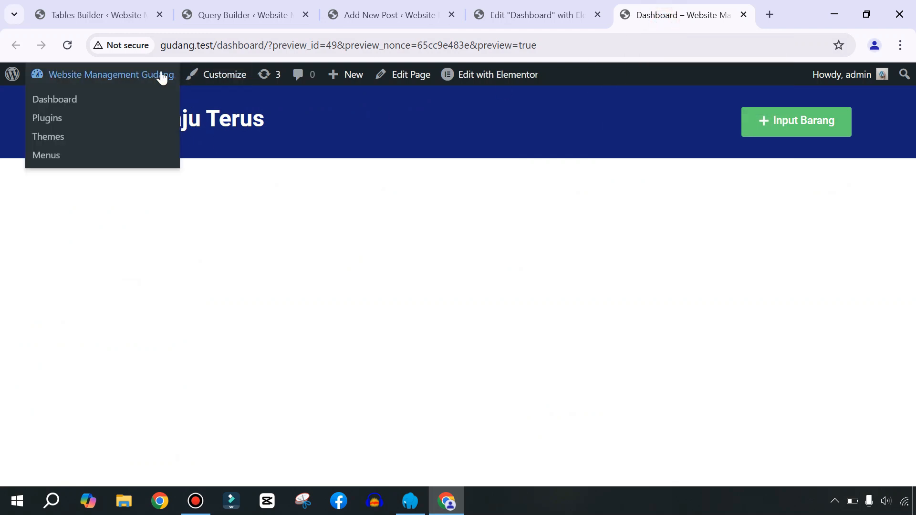
left_click(70, 48)
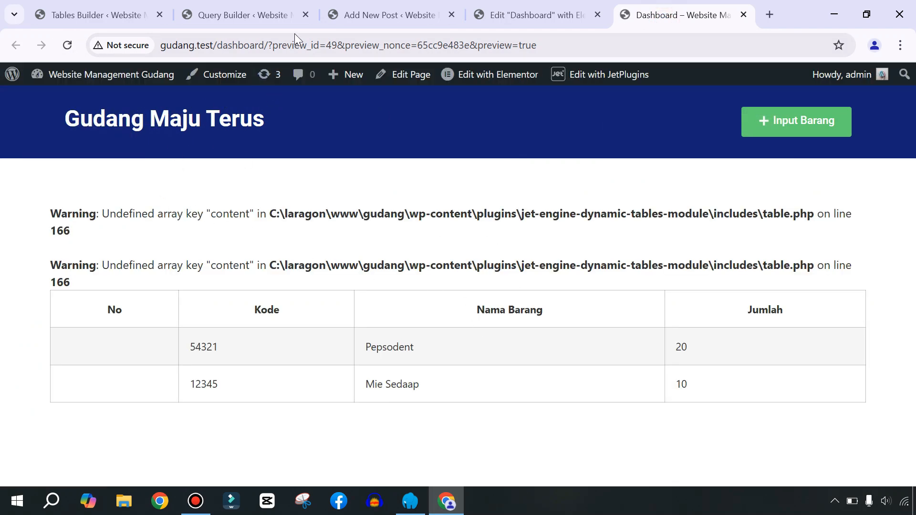
left_click_drag(267, 45, 650, 40)
key("BackSpace")
key("Return")
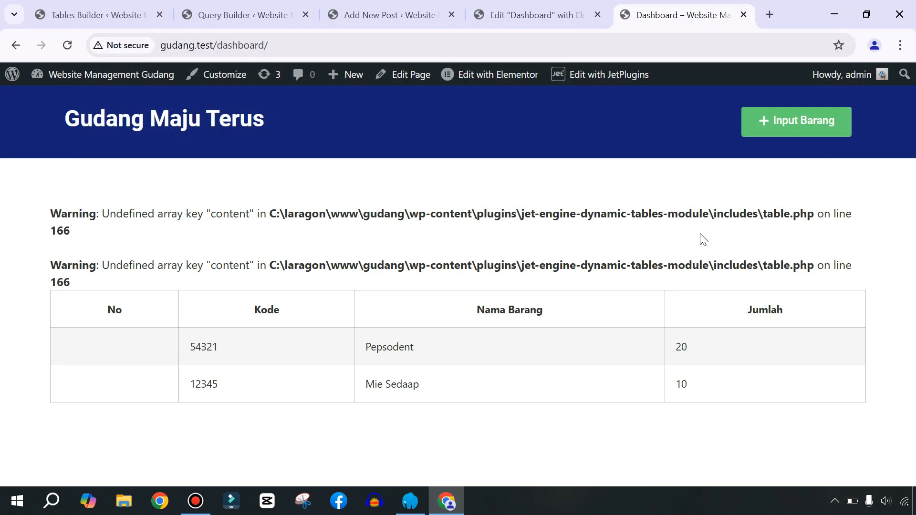
left_click_drag(873, 276, 229, 266)
left_click(216, 349)
left_click_drag(113, 265, 801, 260)
left_click(243, 279)
left_click_drag(282, 265, 477, 262)
left_click(477, 262)
In the Tabel Data Barang table editor, try Raw Value as the content type of the No column.
left_click(102, 17)
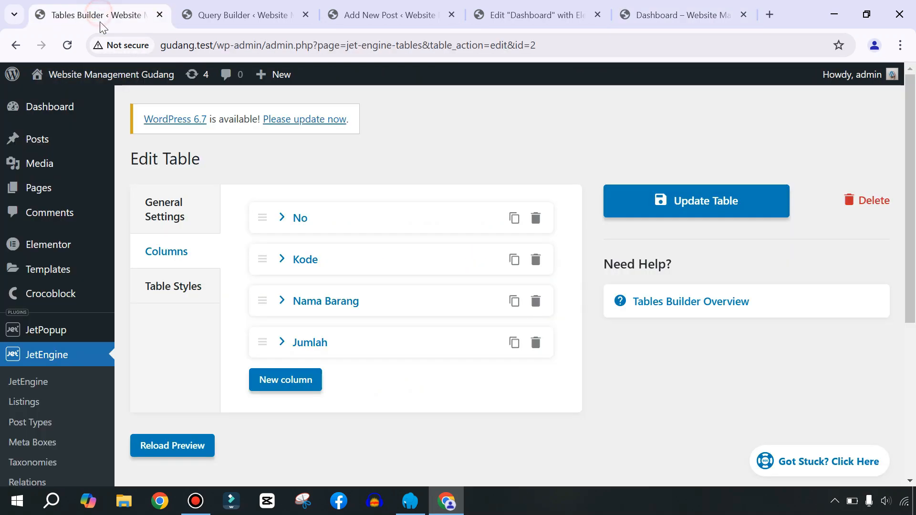
left_click(286, 220)
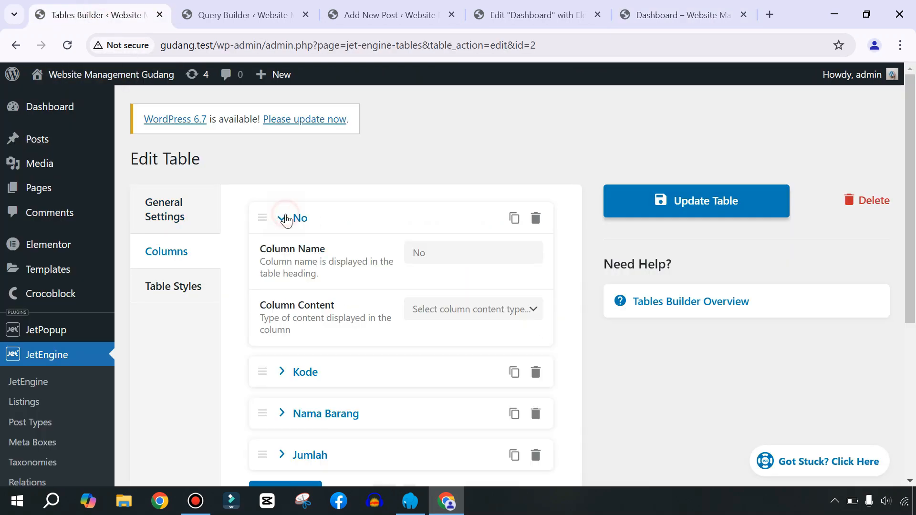
left_click(416, 309)
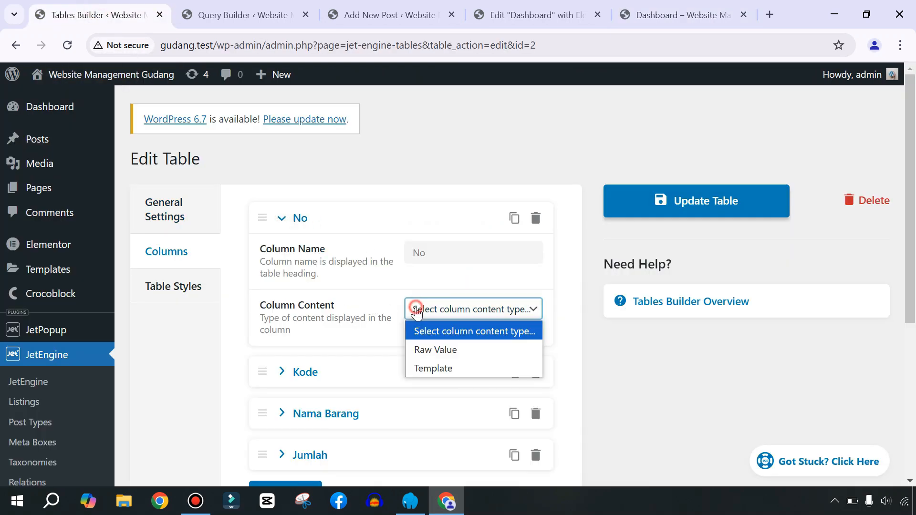
left_click(420, 350)
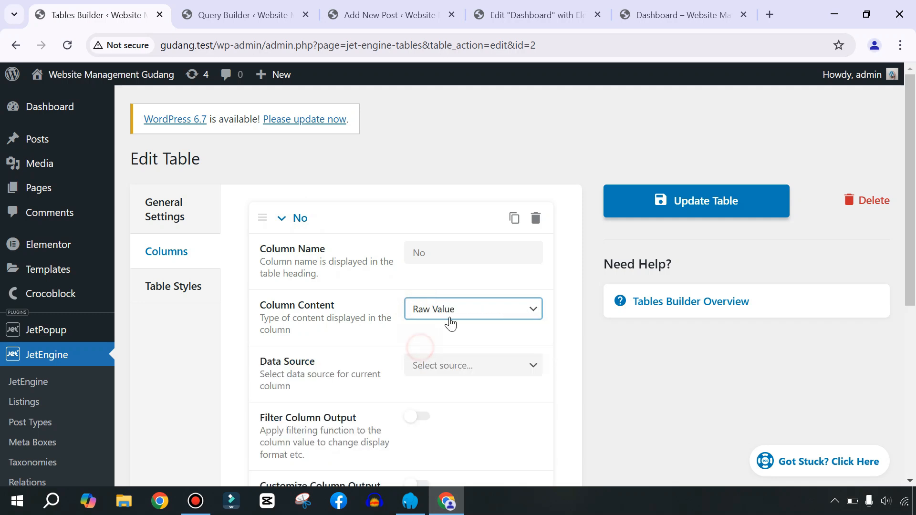
left_click(424, 315)
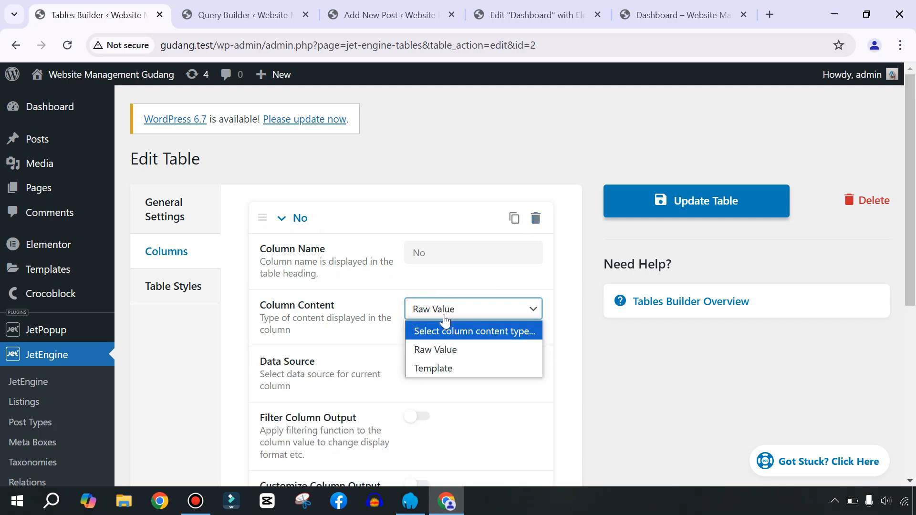
Delete the No column, update the table and reload the Dashboard page to check the result.
left_click(536, 223)
left_click(536, 223)
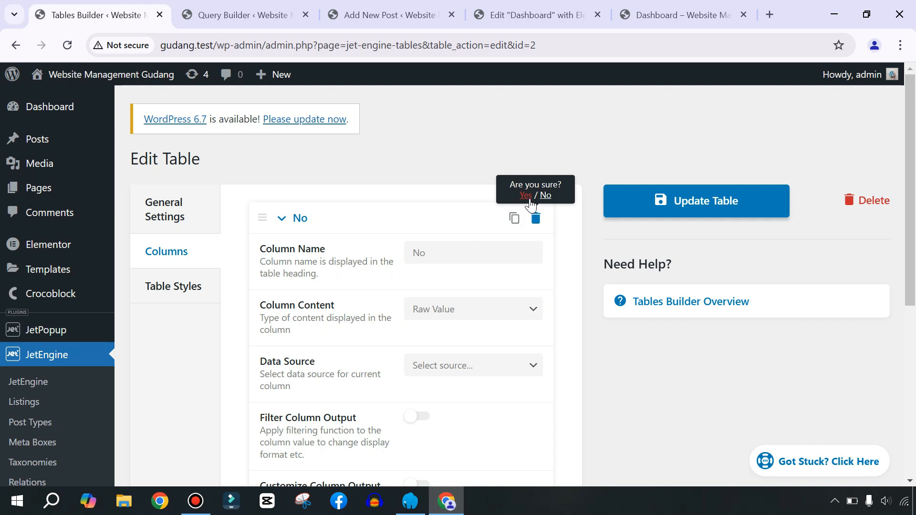
left_click(529, 197)
left_click(700, 205)
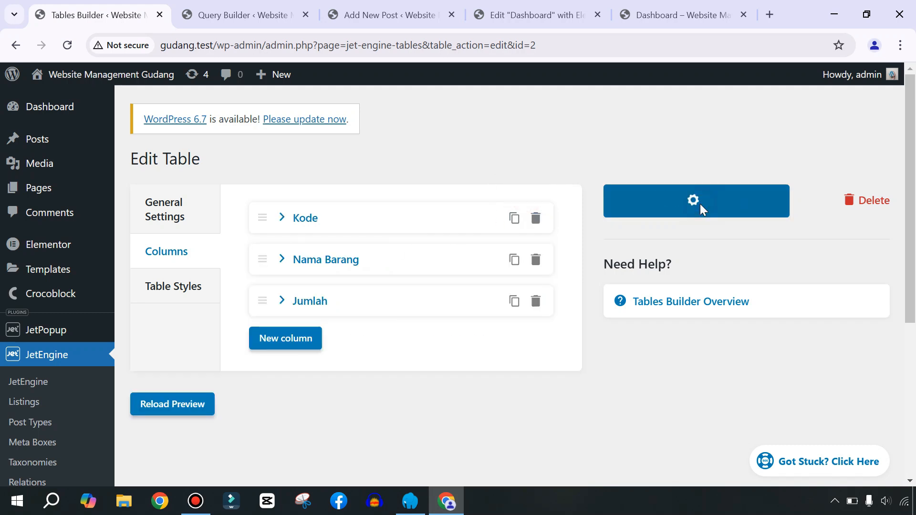
left_click(661, 8)
left_click(66, 46)
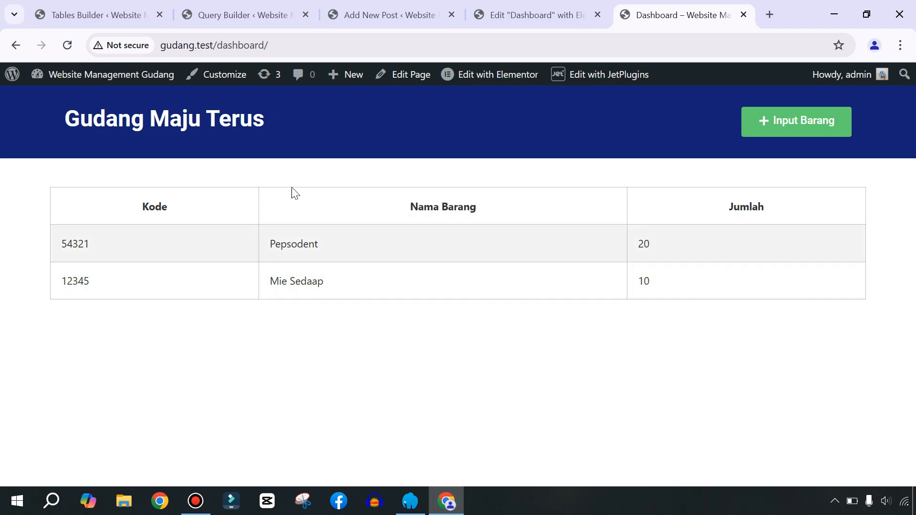
Search the web in a new browser tab for "crocoblock free devtools kit".
left_click(770, 15)
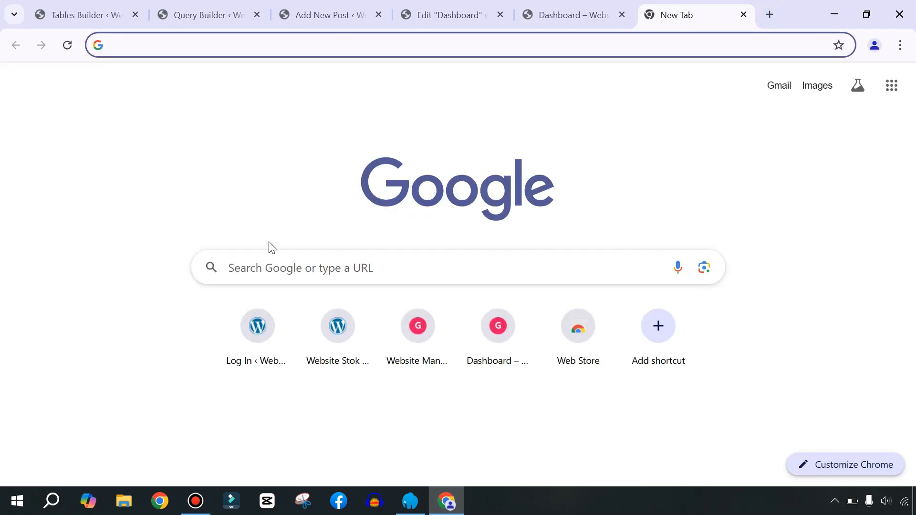
type("crocoblock")
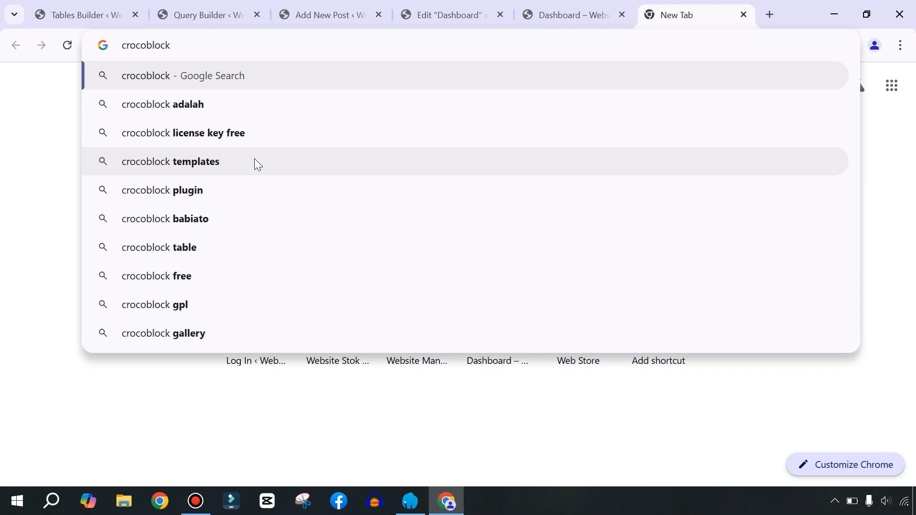
type(" free ")
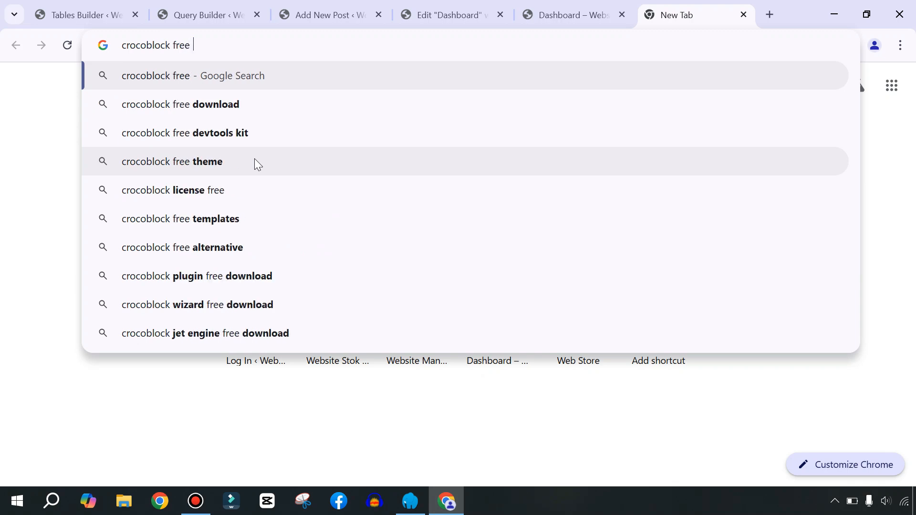
type("dev")
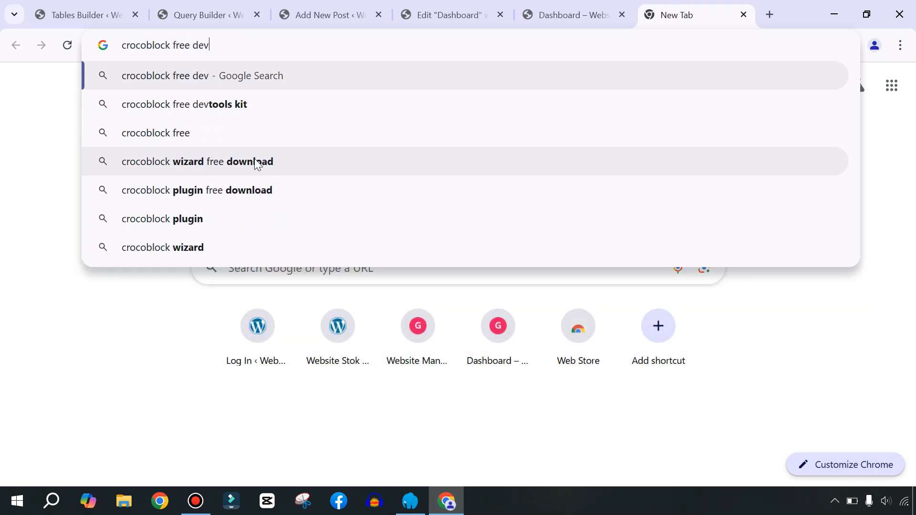
key("Down")
key("Return")
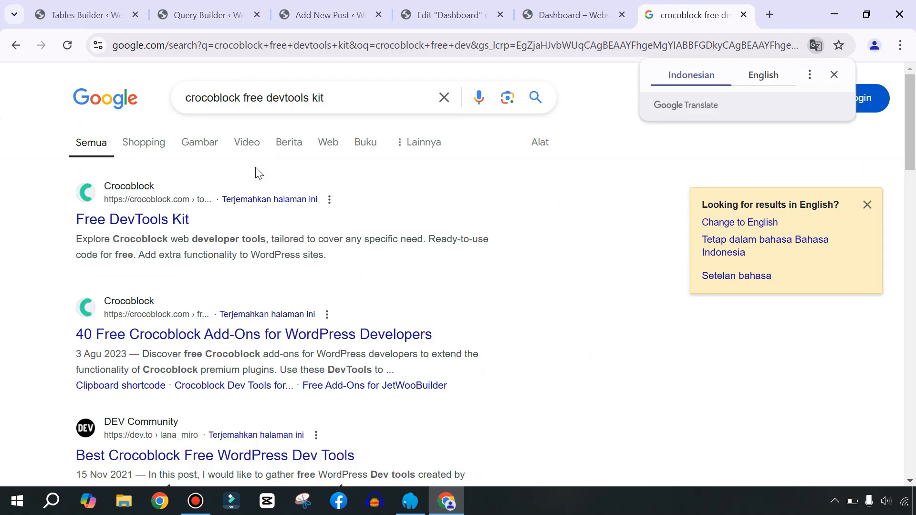
Open Crocoblock's Free DevTools Kit page, accept all cookies and dismiss the notification request.
left_click(118, 230)
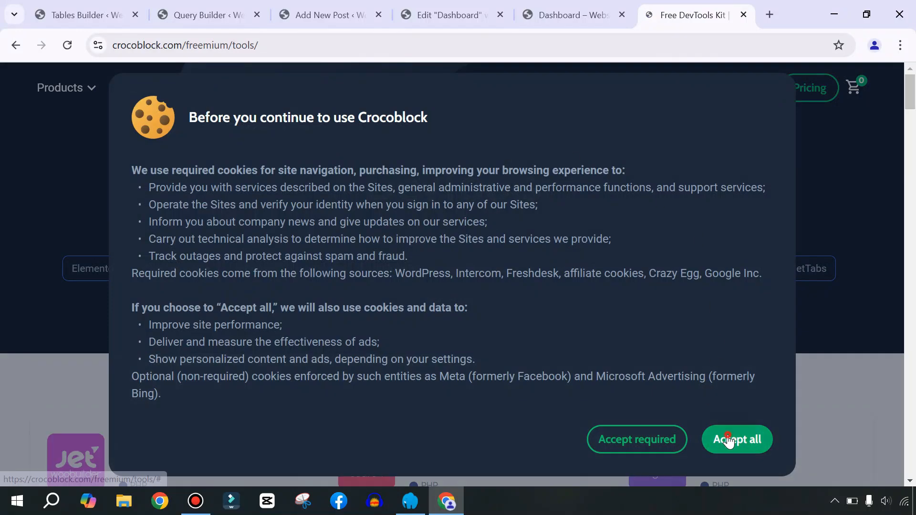
left_click(729, 442)
scroll(448, 320, "down", 3)
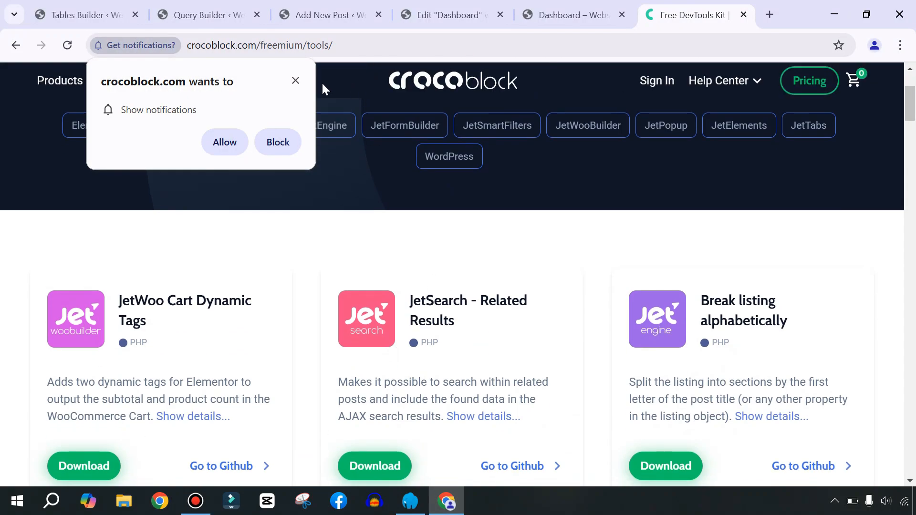
left_click(295, 80)
Find the Listing Counter add-on for JetEngine among the free tools and compare it with the Dashboard's item table.
scroll(534, 317, "down", 10)
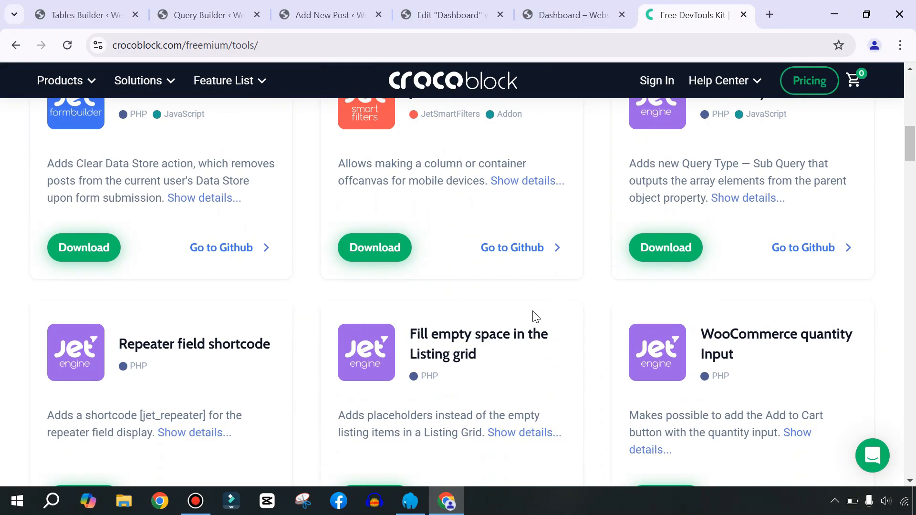
scroll(534, 317, "down", 8)
left_click_drag(706, 202, 808, 204)
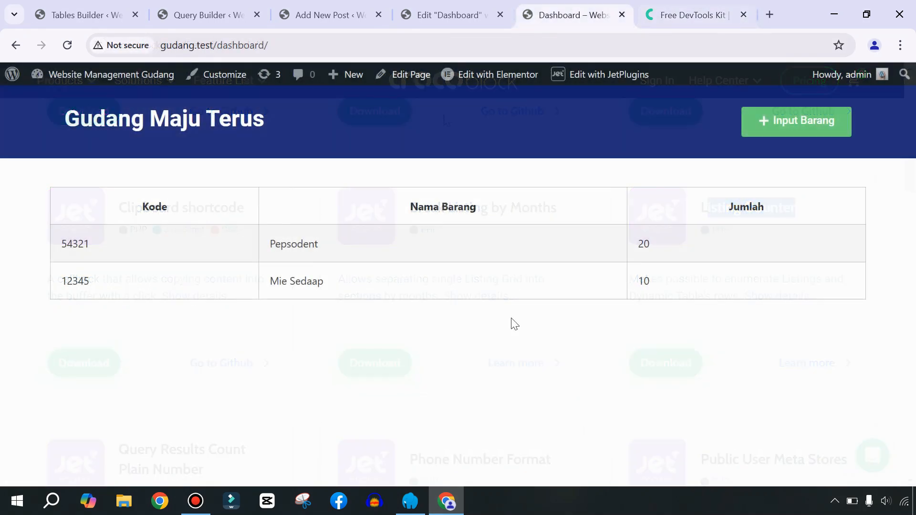
left_click(687, 15)
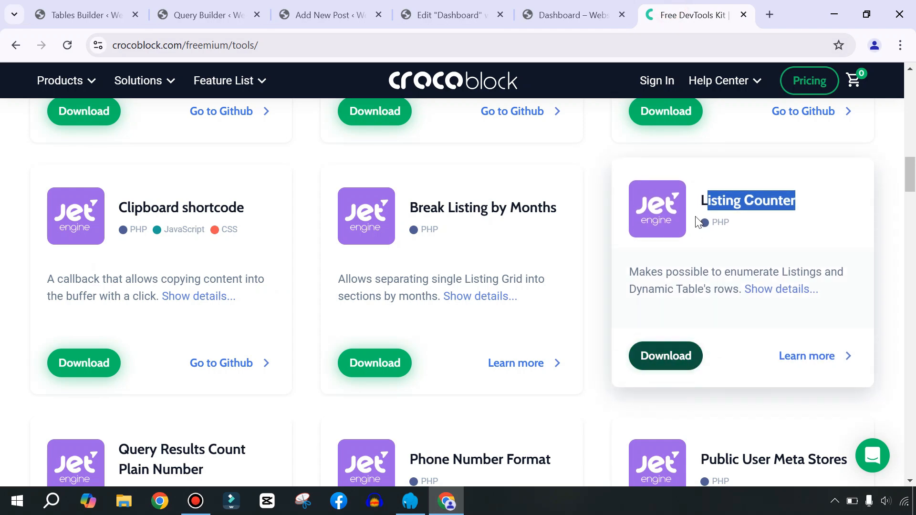
left_click(771, 181)
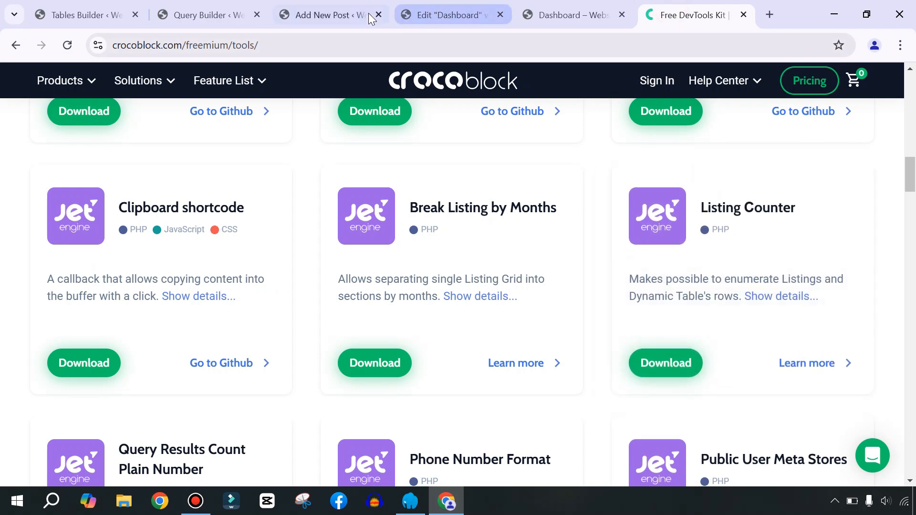
Reload the Tabel Data Barang table editor and add a new column named No.
left_click(93, 15)
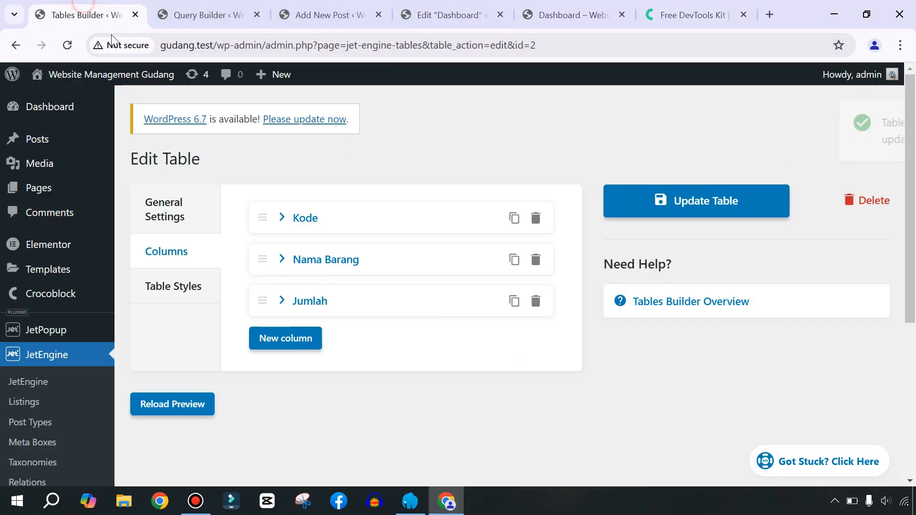
left_click(62, 50)
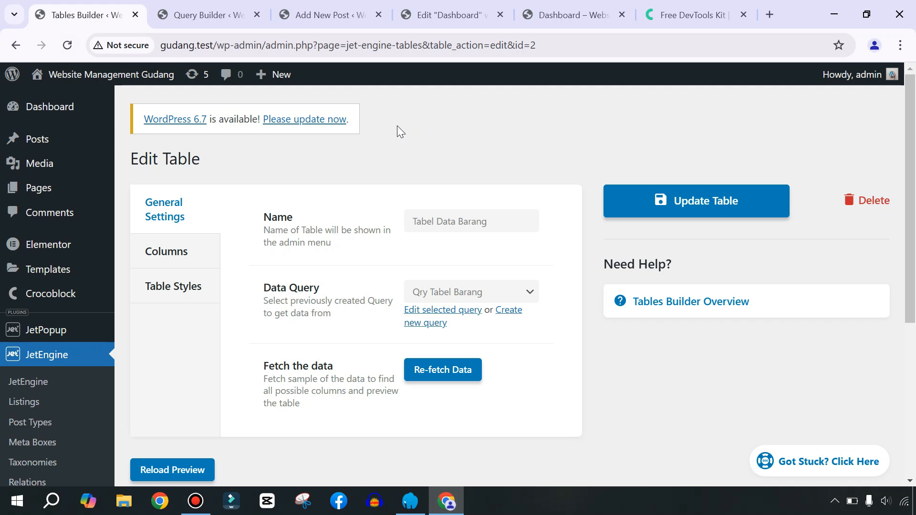
left_click(159, 260)
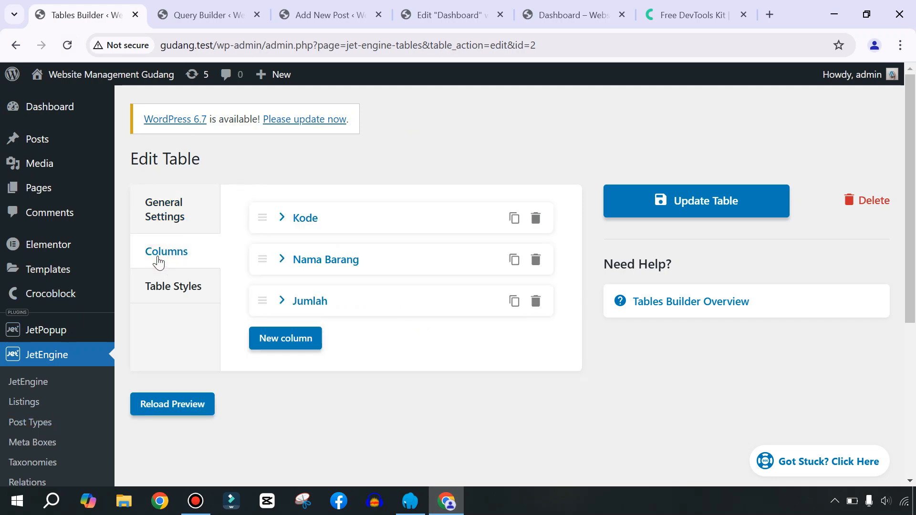
left_click(288, 341)
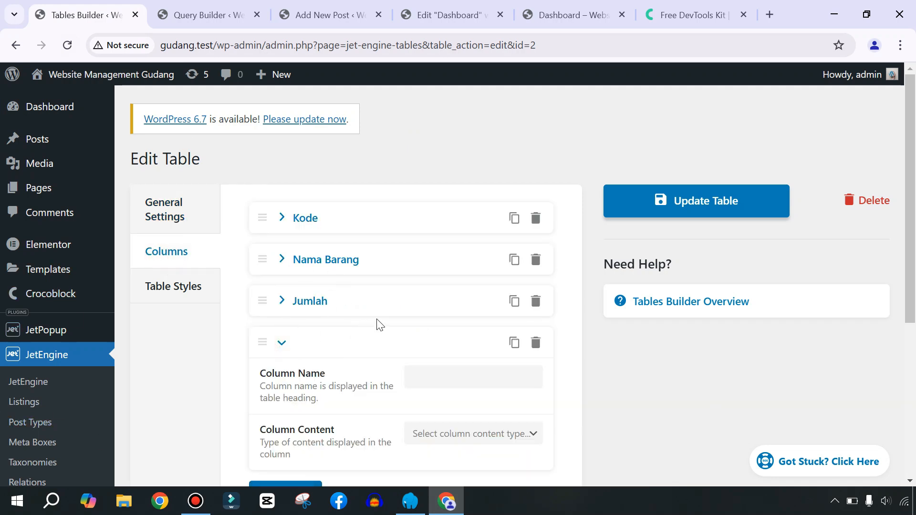
scroll(377, 324, "down", 1)
left_click(408, 304)
type("No")
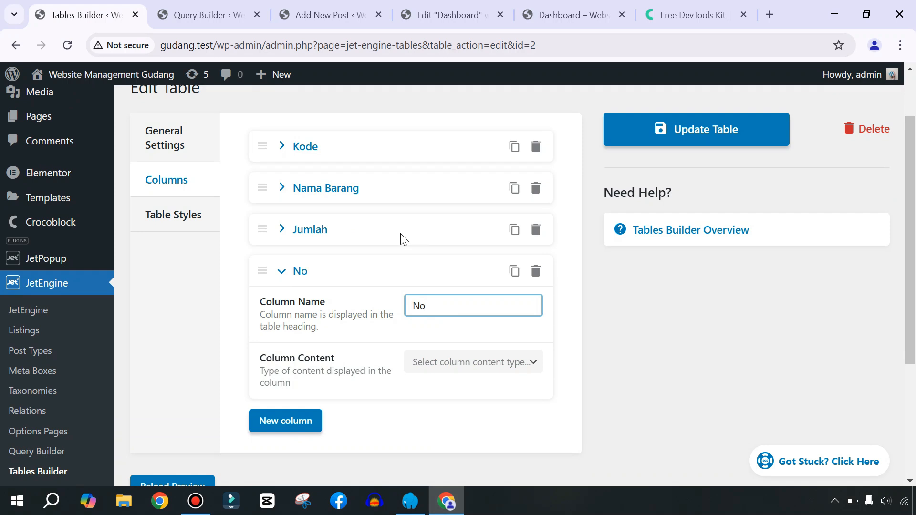
Set the No column's content to Raw Value, its data source to Post/Term/User/Object Field and its field to Post ID.
left_click(462, 362)
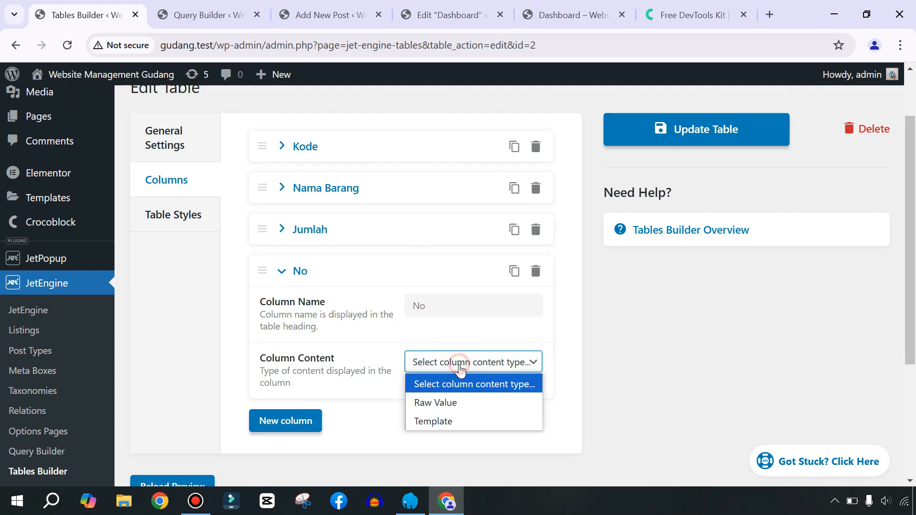
left_click(448, 404)
scroll(446, 399, "down", 3)
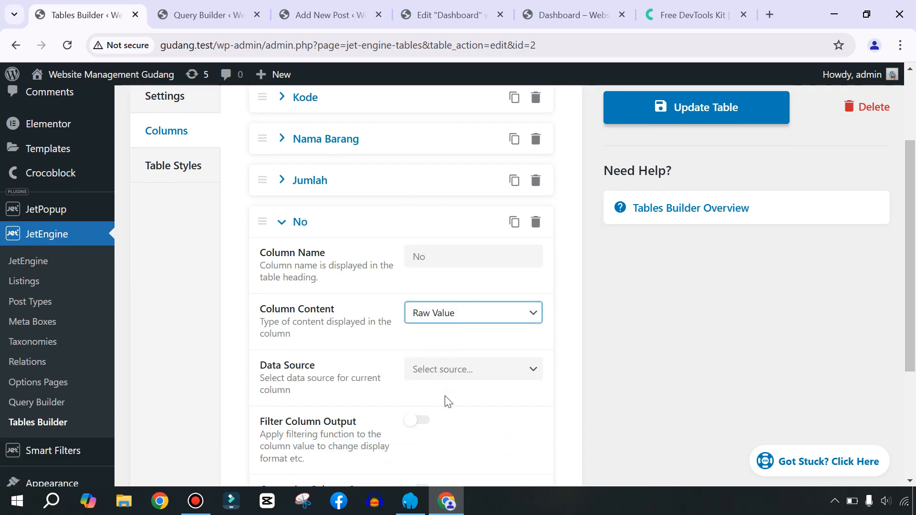
left_click(449, 282)
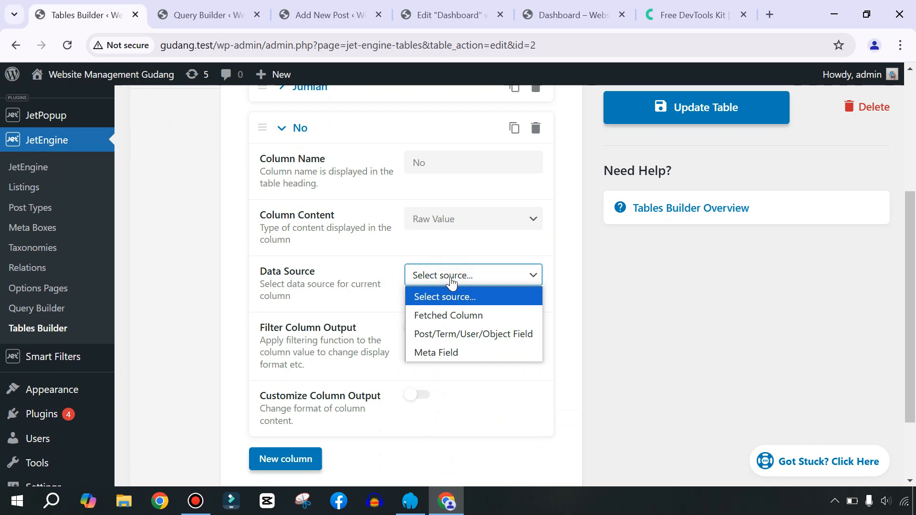
left_click(446, 335)
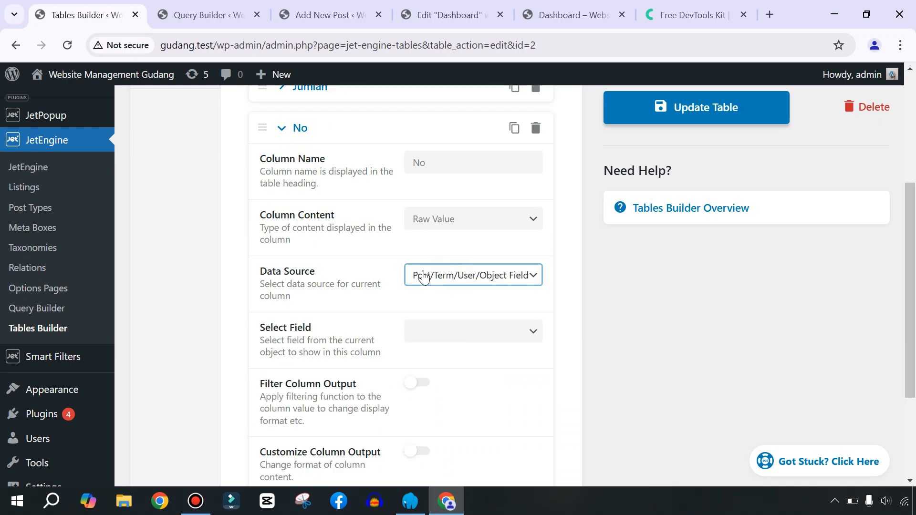
left_click(442, 333)
left_click(439, 25)
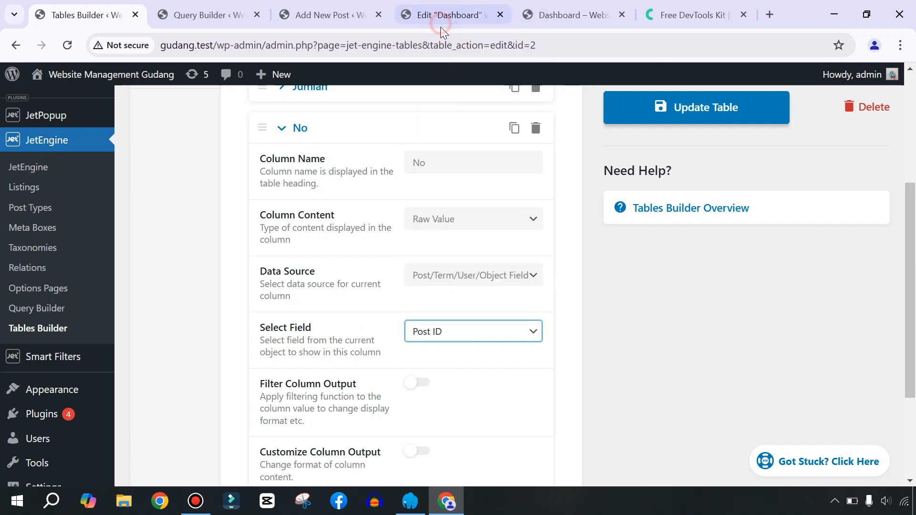
Enable filtering of the No column's output with the Listing's counter callback, counting the Qry Tabel Barang query.
scroll(401, 305, "down", 3)
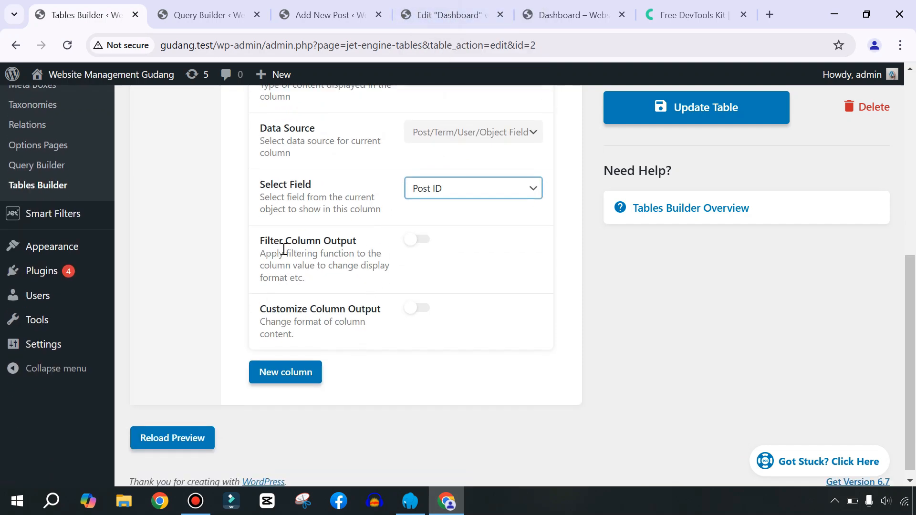
left_click(419, 240)
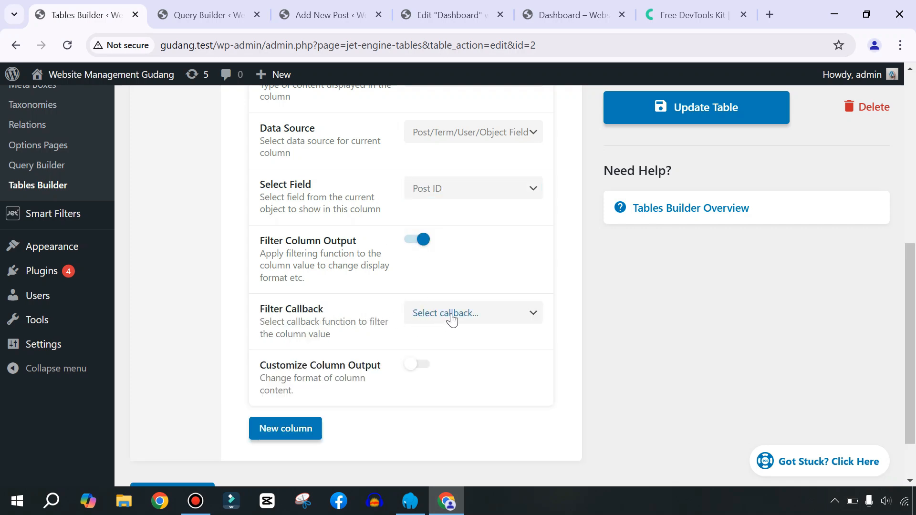
left_click(444, 313)
scroll(462, 189, "down", 5)
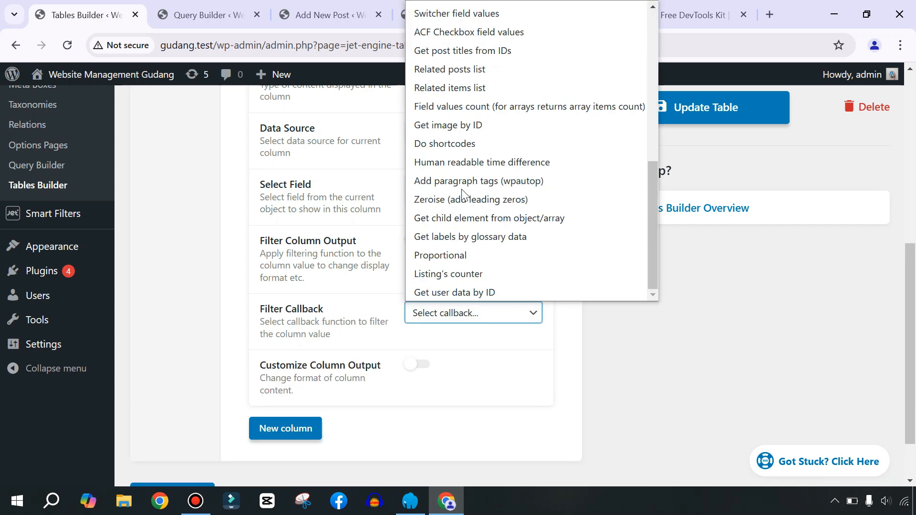
left_click(444, 274)
scroll(382, 296, "down", 3)
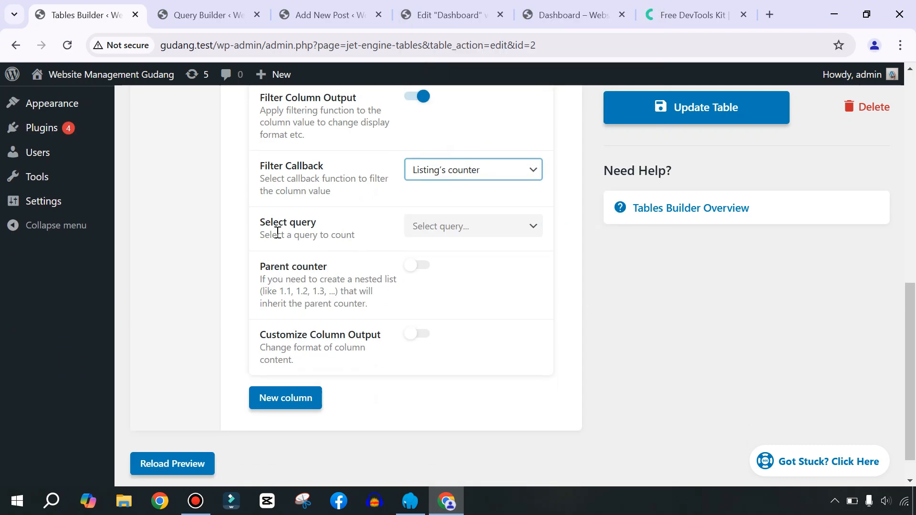
left_click(435, 228)
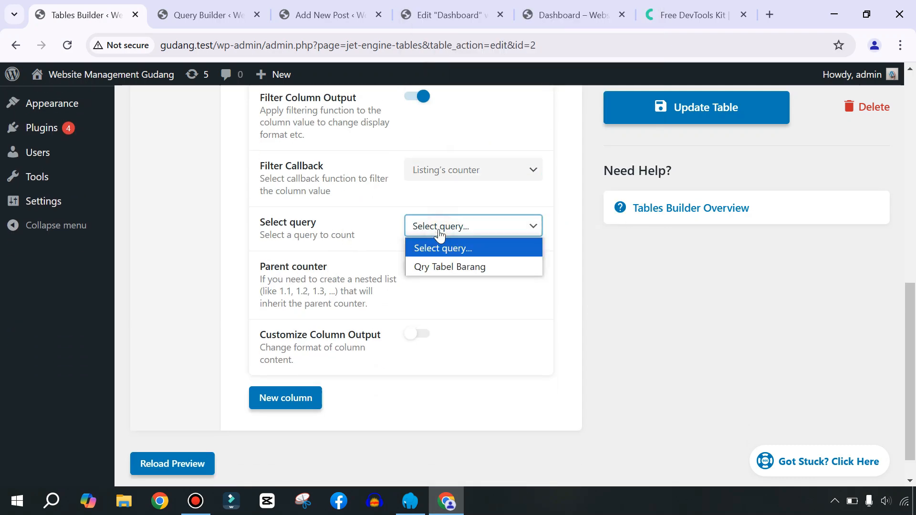
left_click(454, 268)
scroll(470, 257, "up", 10)
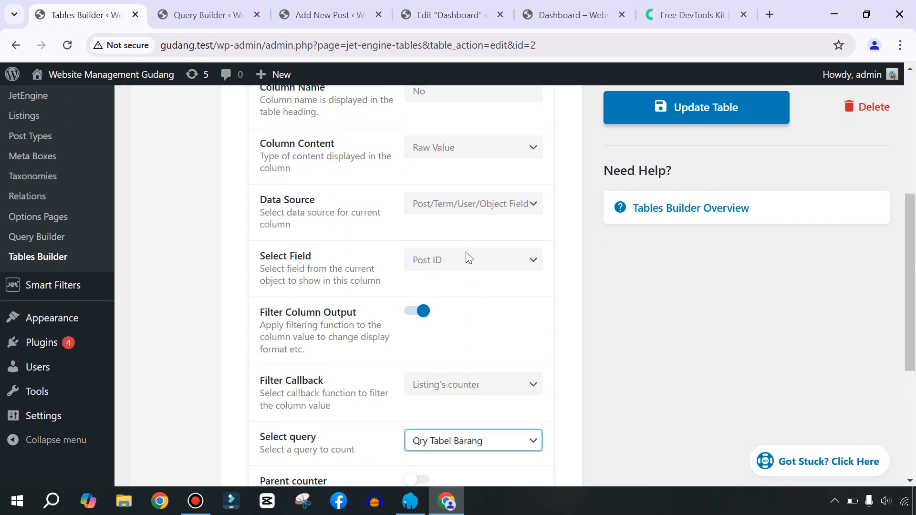
Move the No column above Kode so it comes first in the table, and save the table.
left_click(282, 343)
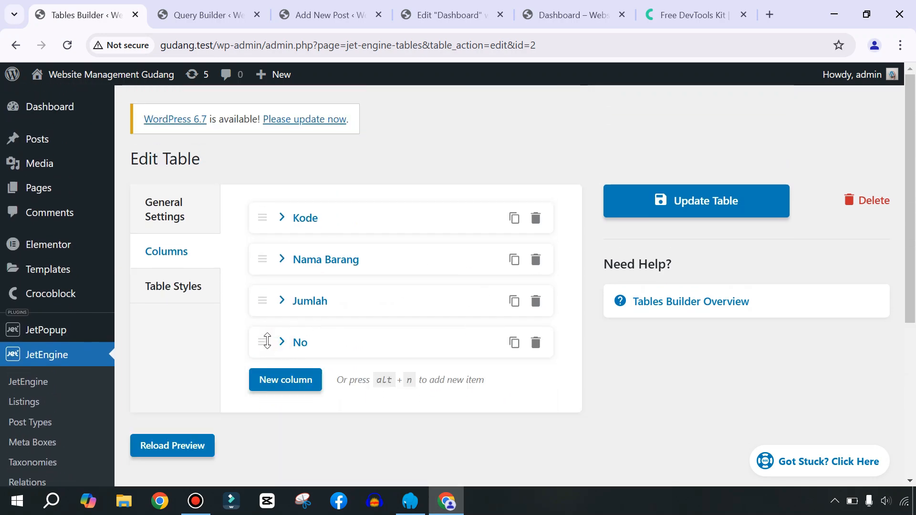
left_click_drag(262, 339, 256, 208)
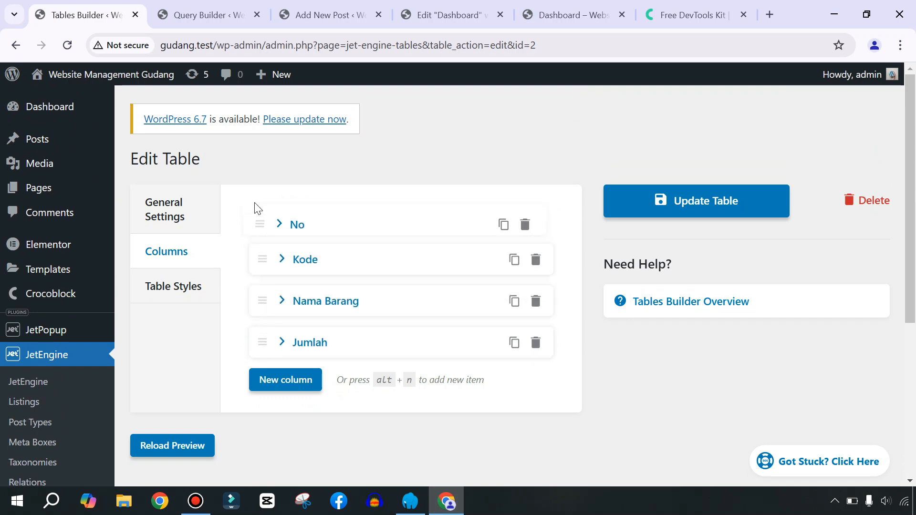
left_click(676, 208)
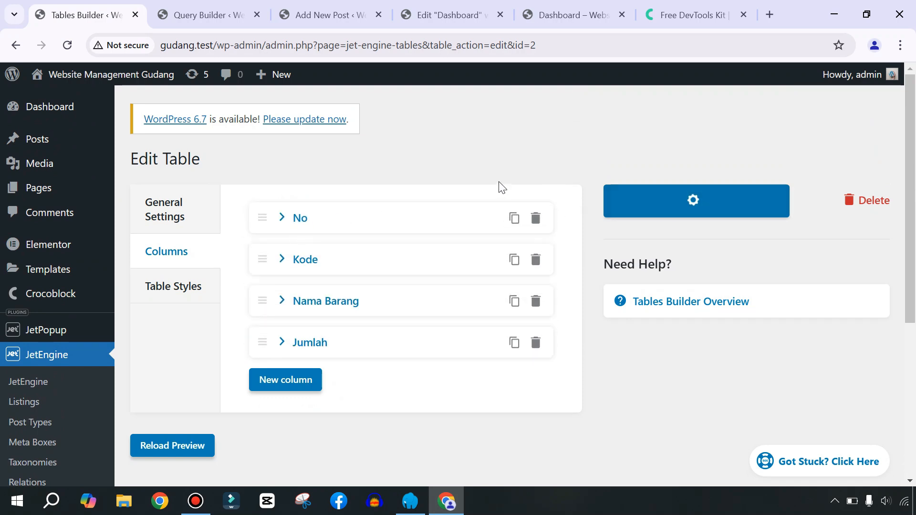
Reload the Dashboard page and check the row numbering in the item table's No column.
left_click(558, 10)
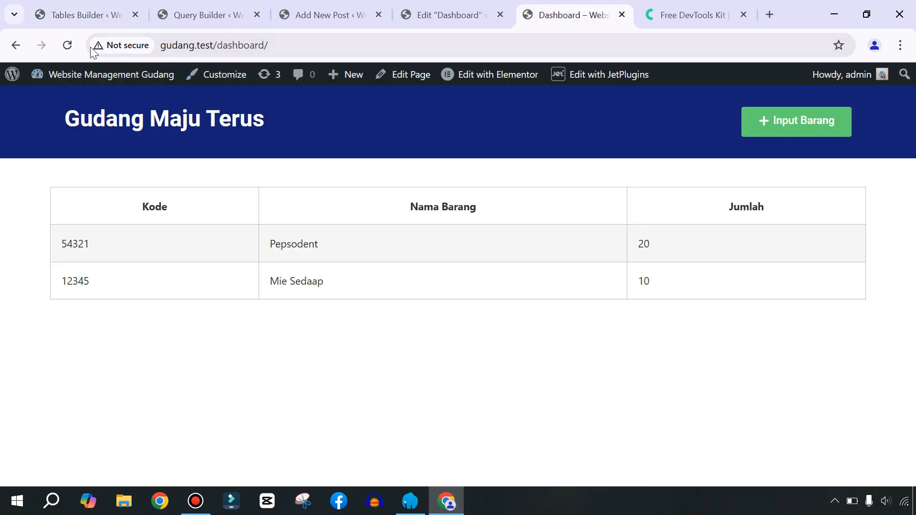
left_click(68, 44)
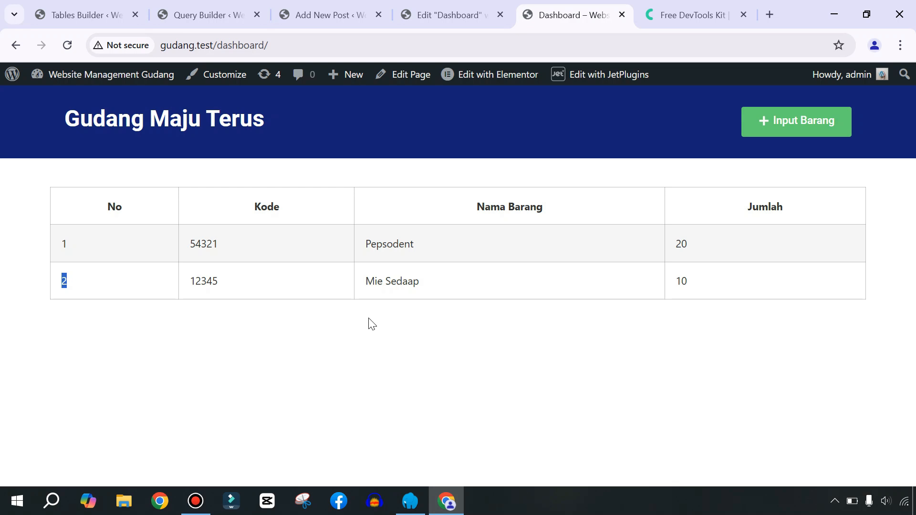
left_click(109, 319)
Open JetEngine's Listings page in a new browser tab and close the Free DevTools Kit page.
left_click(81, 15)
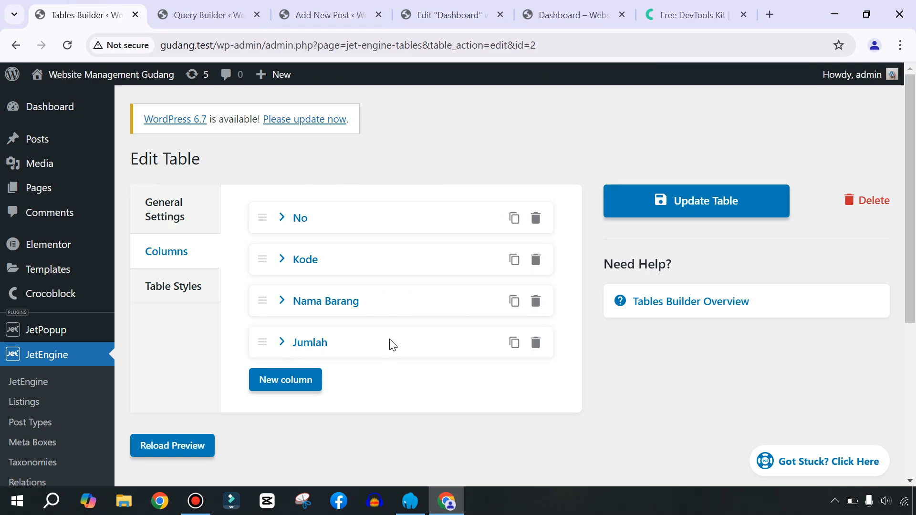
scroll(354, 322, "down", 2)
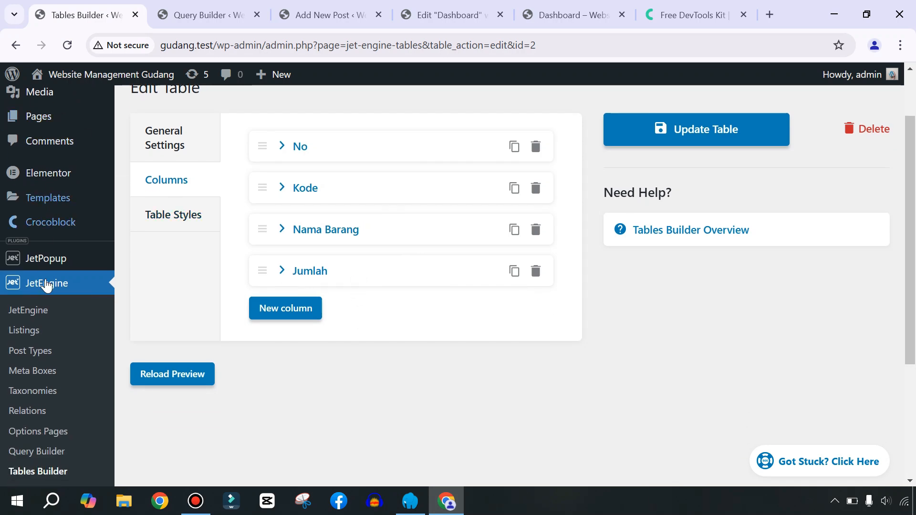
scroll(11, 334, "down", 1)
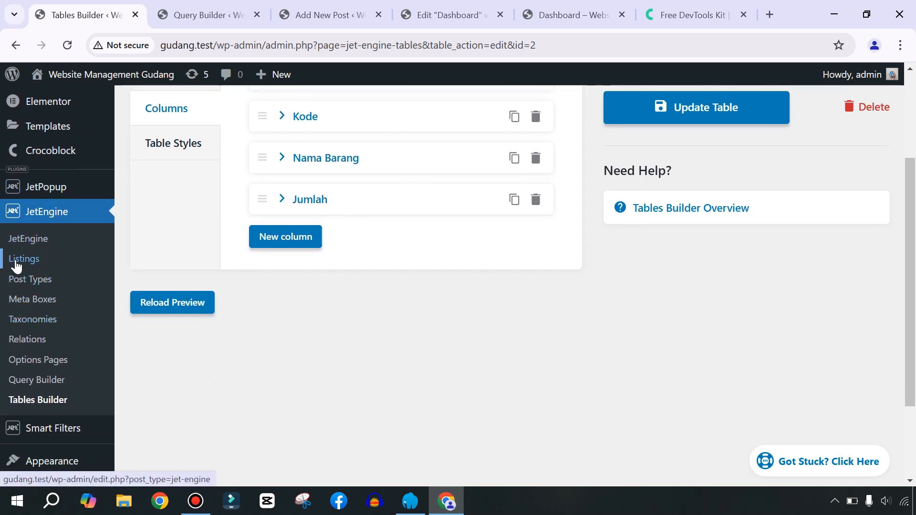
right_click(18, 266)
left_click(62, 333)
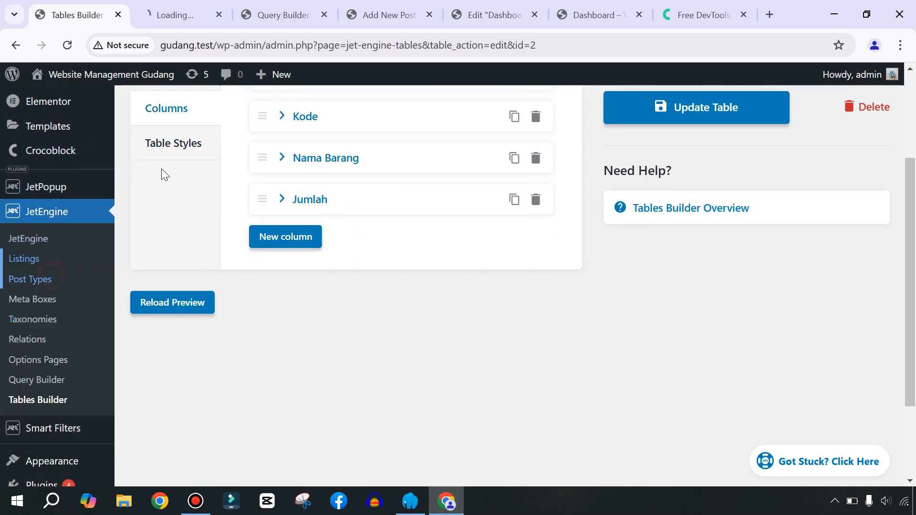
left_click(149, 5)
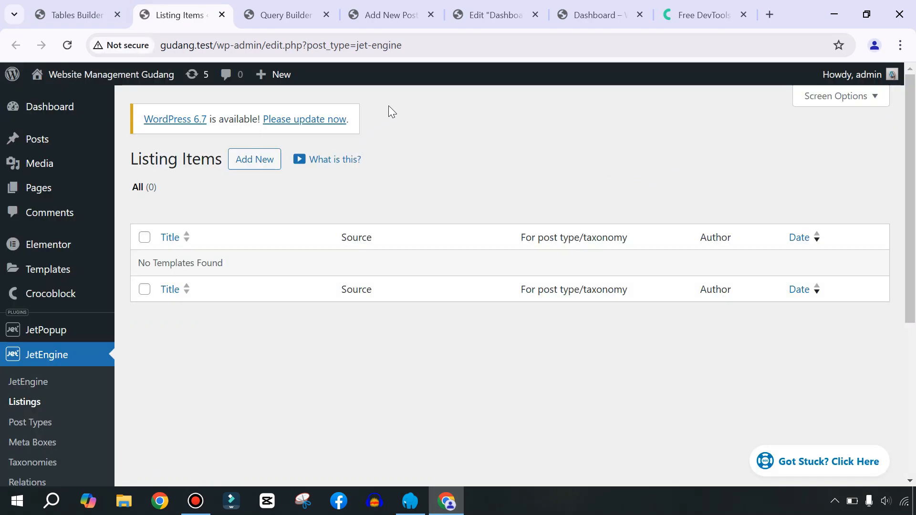
left_click(744, 15)
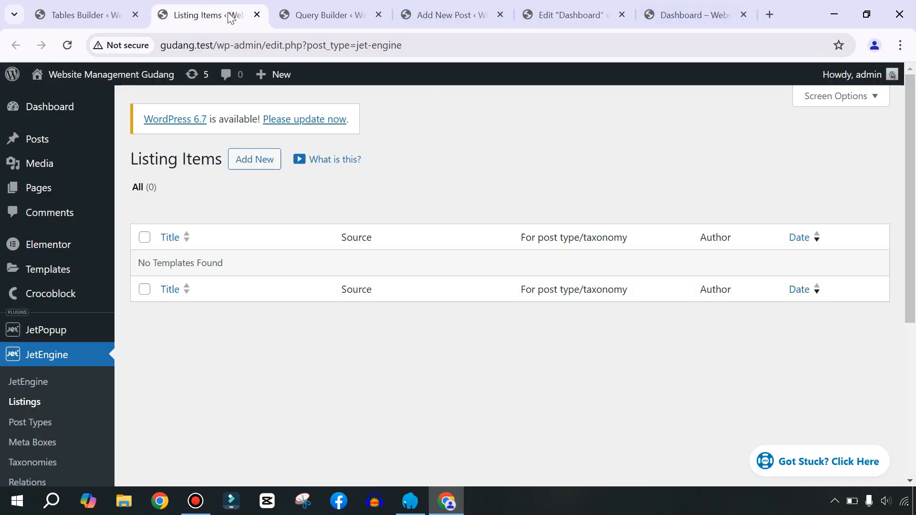
Start a new JetEngine listing item and open the choices for its listing source.
left_click(241, 159)
left_click(311, 182)
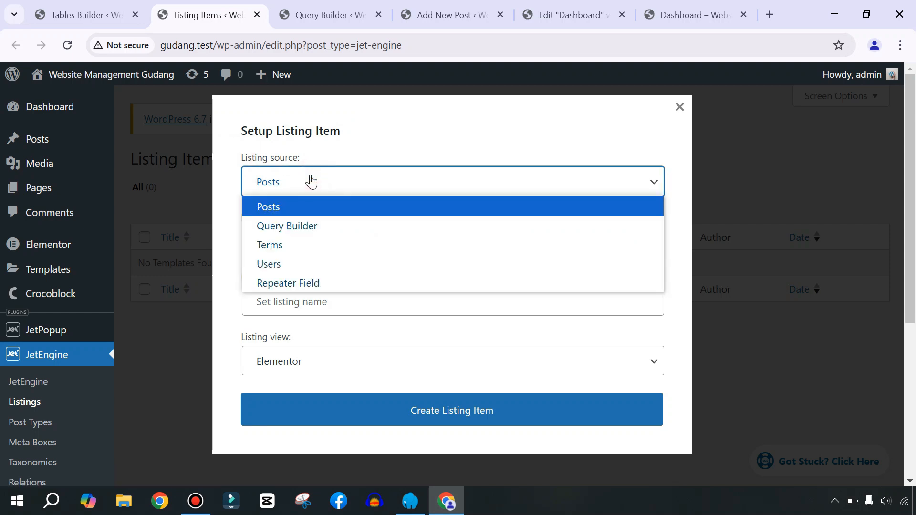
Create a listing item named "Listing Kategori Barang for tabel barang" with Terms as source and Kategori Barang as taxonomy.
left_click(270, 246)
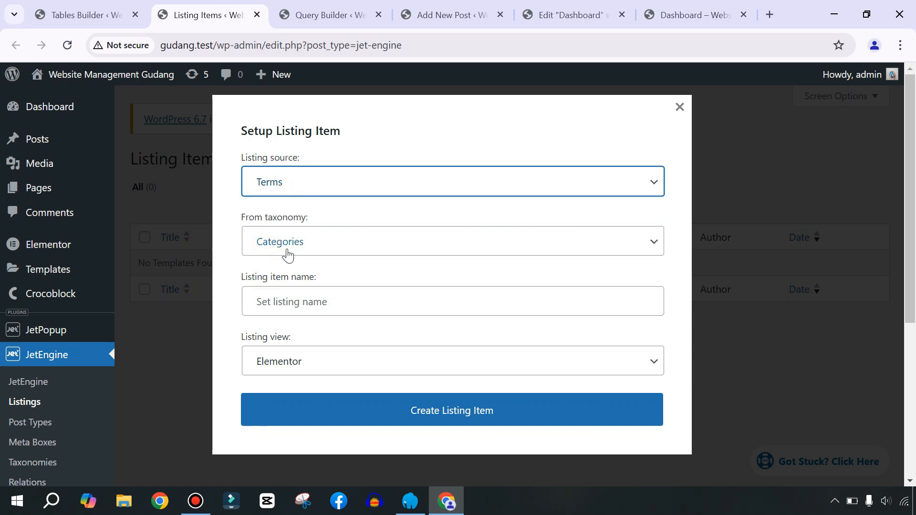
left_click(305, 243)
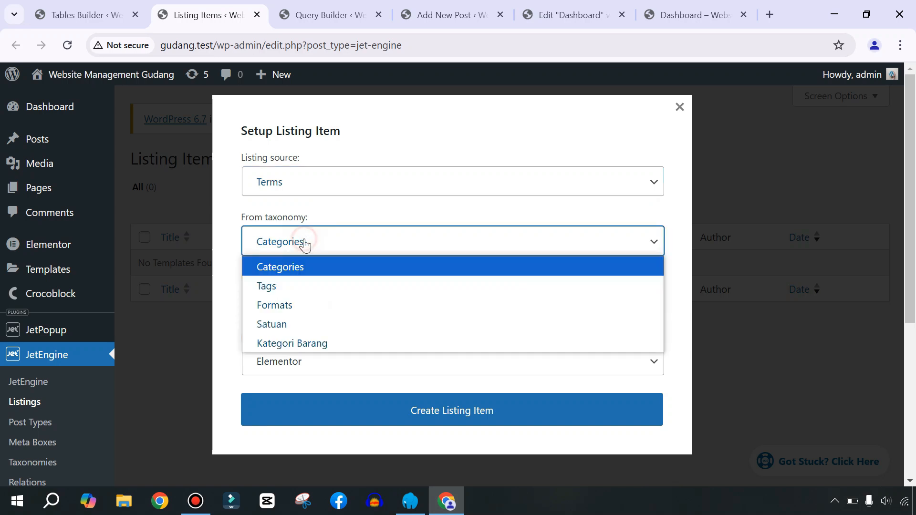
left_click(313, 343)
left_click(296, 301)
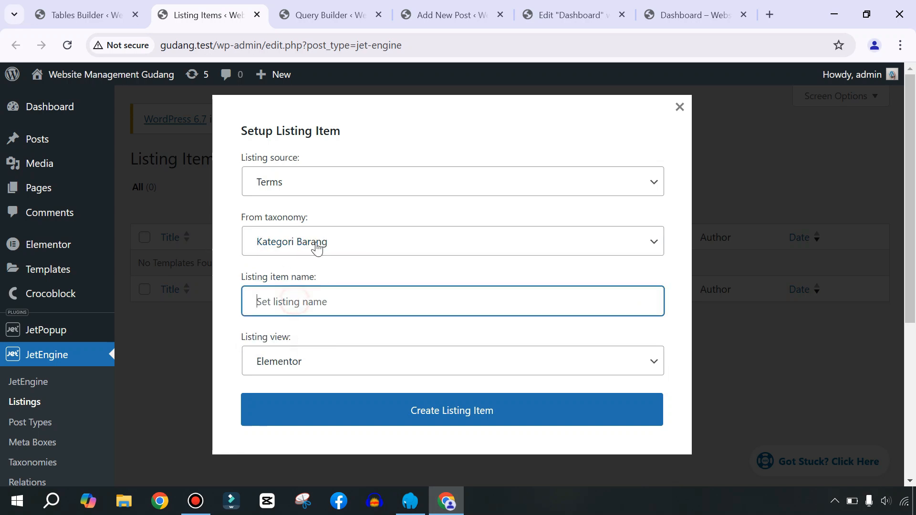
type("Listing")
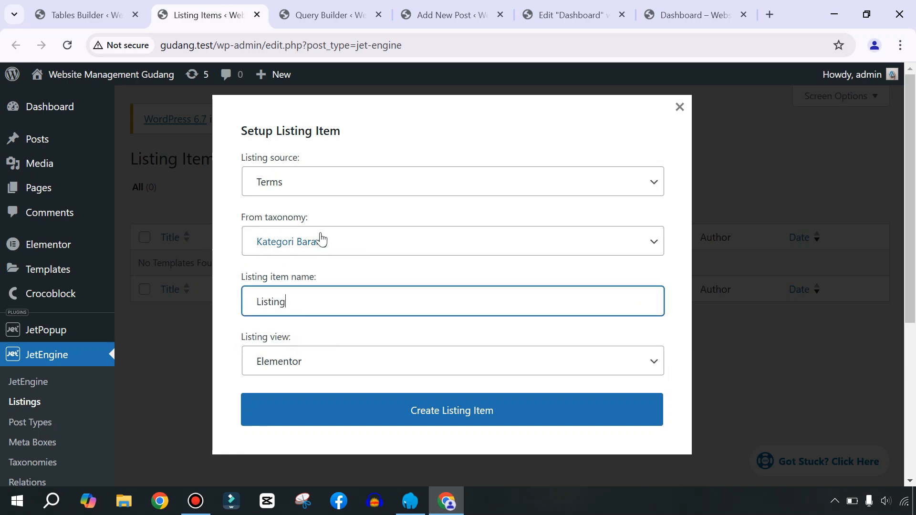
type(" Kategori Barang for tabel barang")
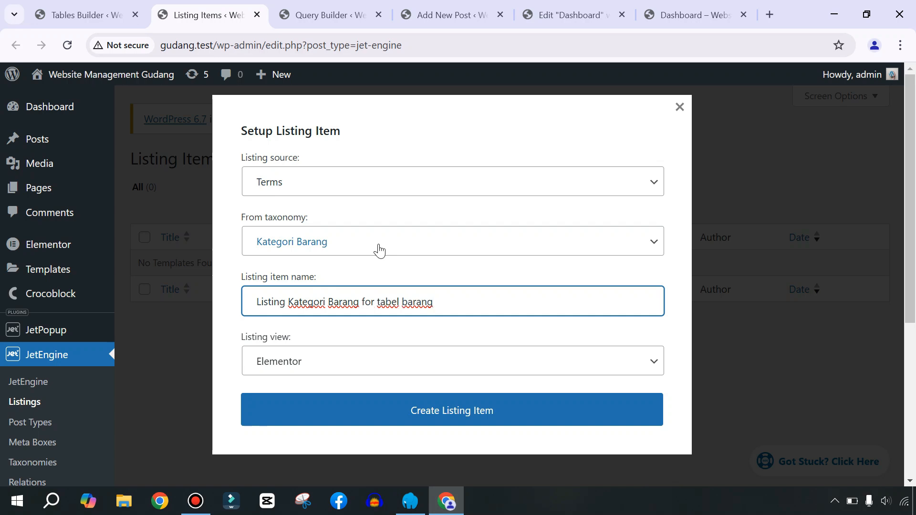
left_click(435, 416)
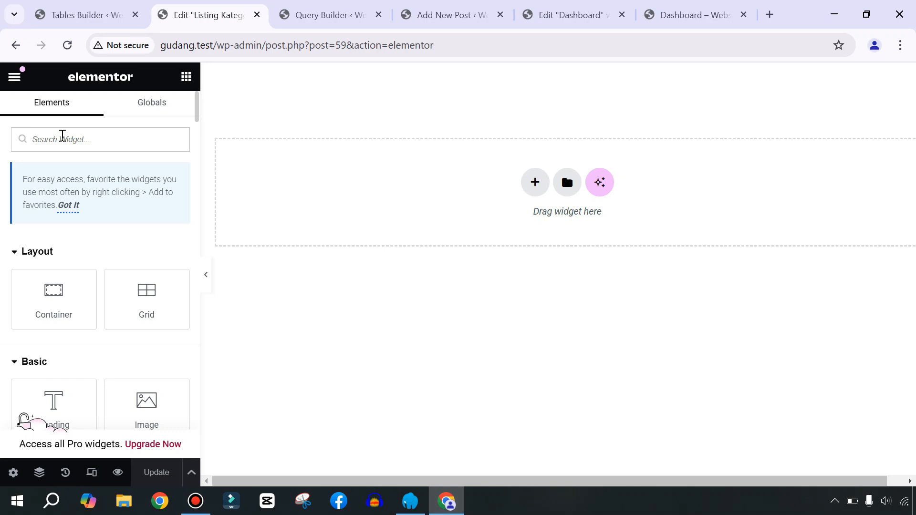
Find the Dynamic Terms widget by searching for "term" and add it to the empty listing template.
type("tav")
key("BackSpace")
key("BackSpace")
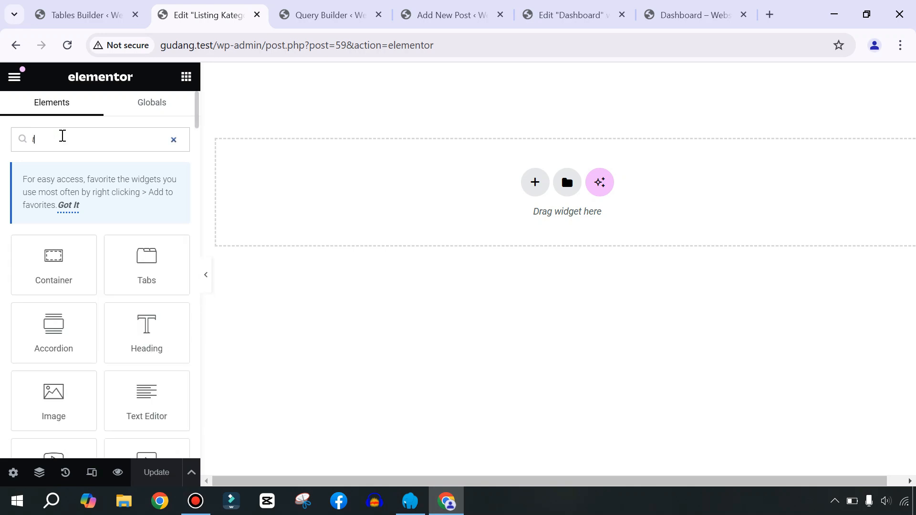
type("erm")
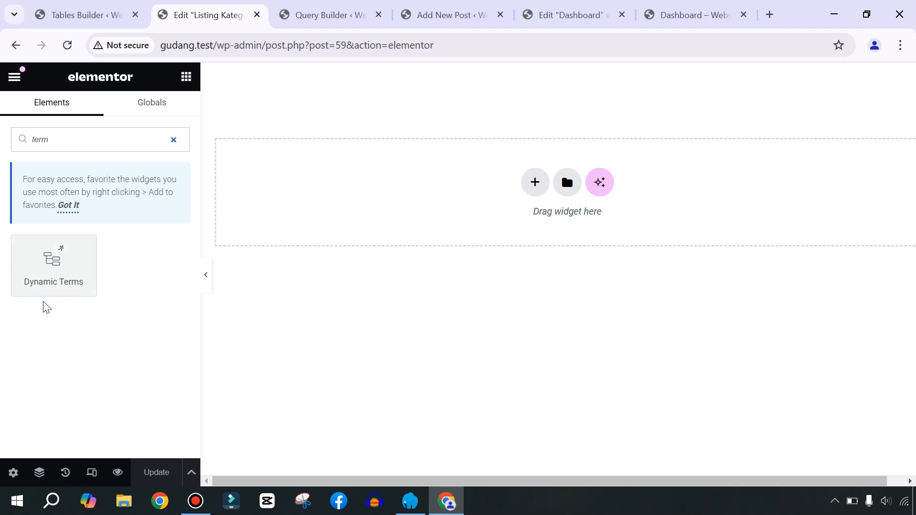
left_click_drag(39, 278, 388, 206)
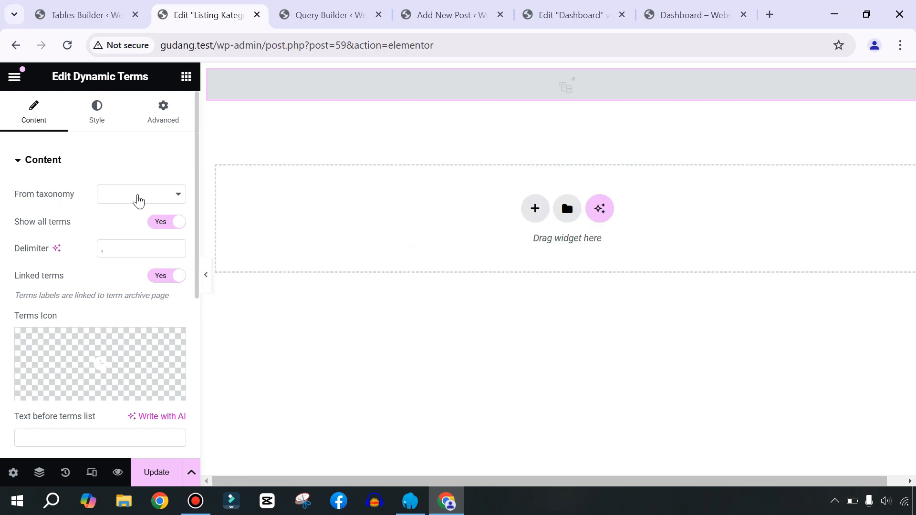
Set the Dynamic Terms taxonomy to Kategori Barang, turn off showing all terms and linked terms, and update the template.
left_click(139, 199)
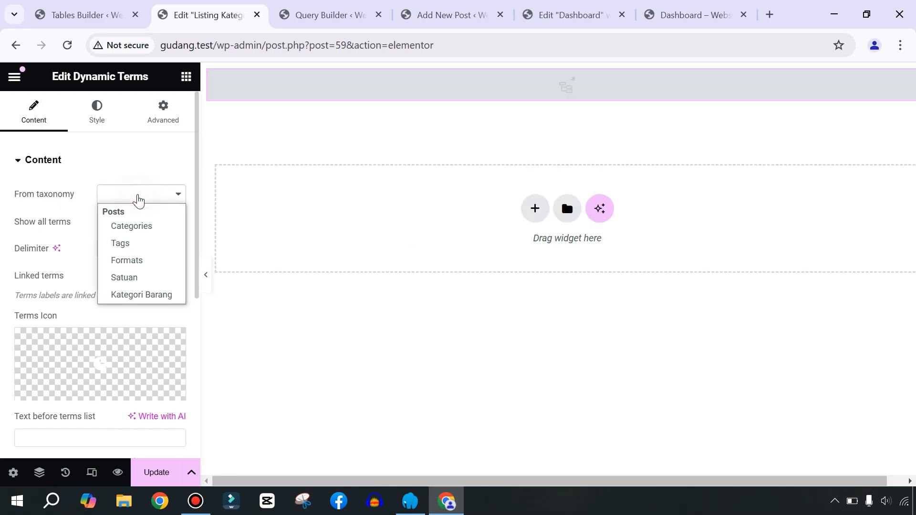
left_click(137, 300)
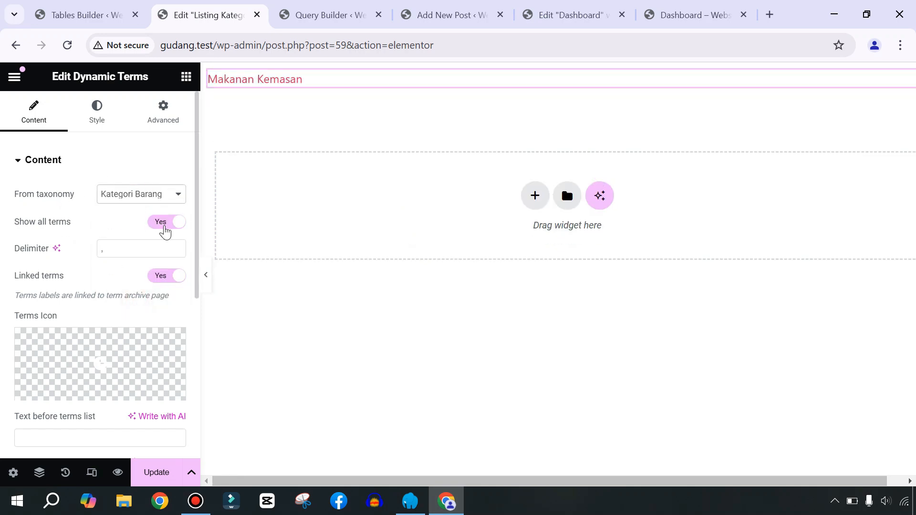
left_click(165, 225)
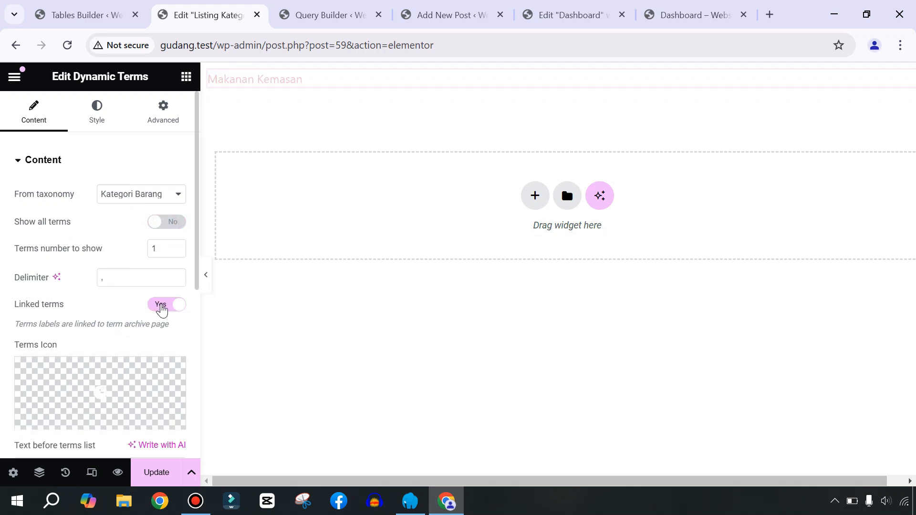
left_click(162, 305)
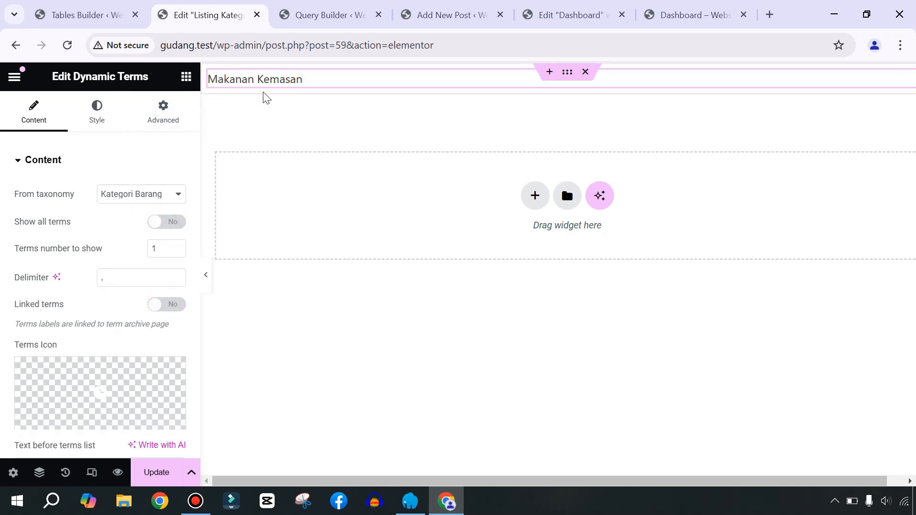
left_click(154, 474)
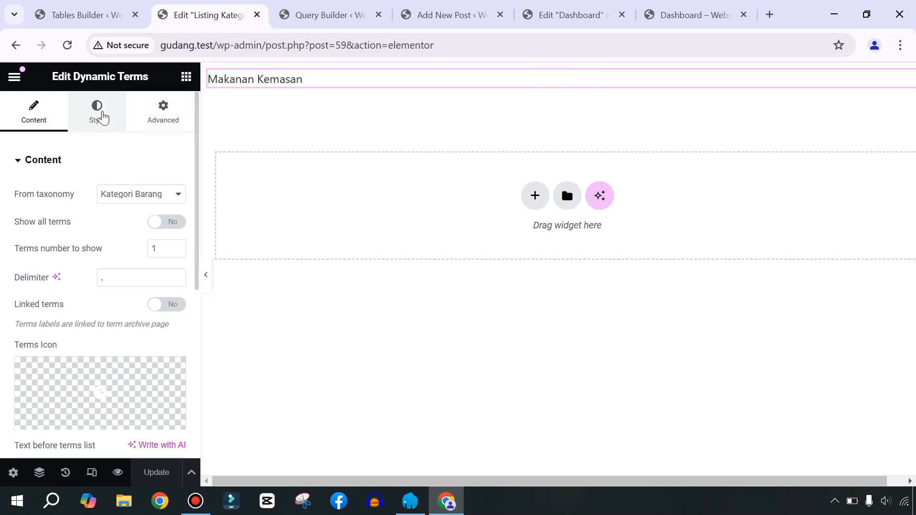
left_click(98, 107)
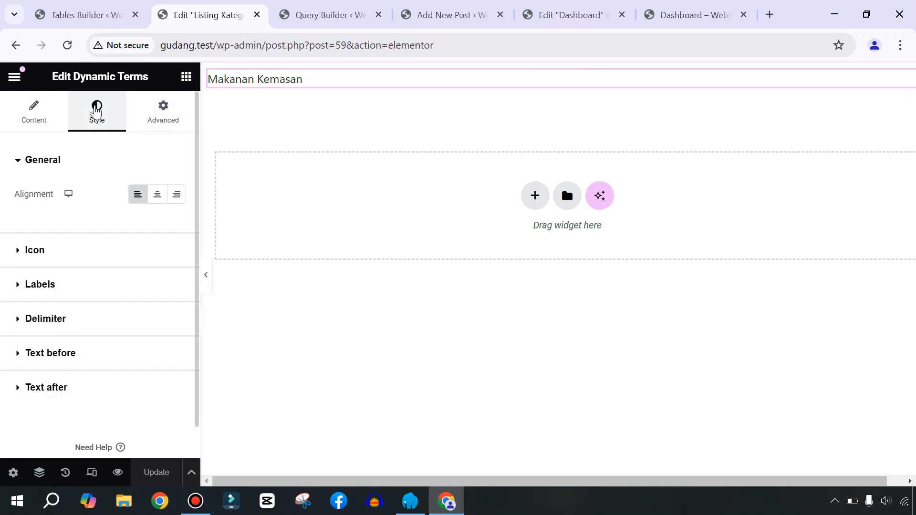
Reload the table being edited in Tables Builder and add a new column named Kategori after Jumlah.
left_click(71, 14)
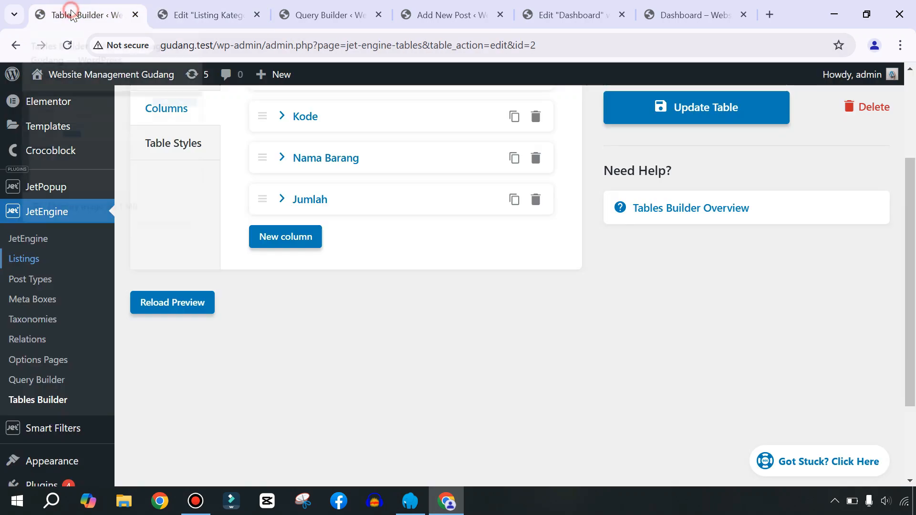
scroll(277, 163, "up", 3)
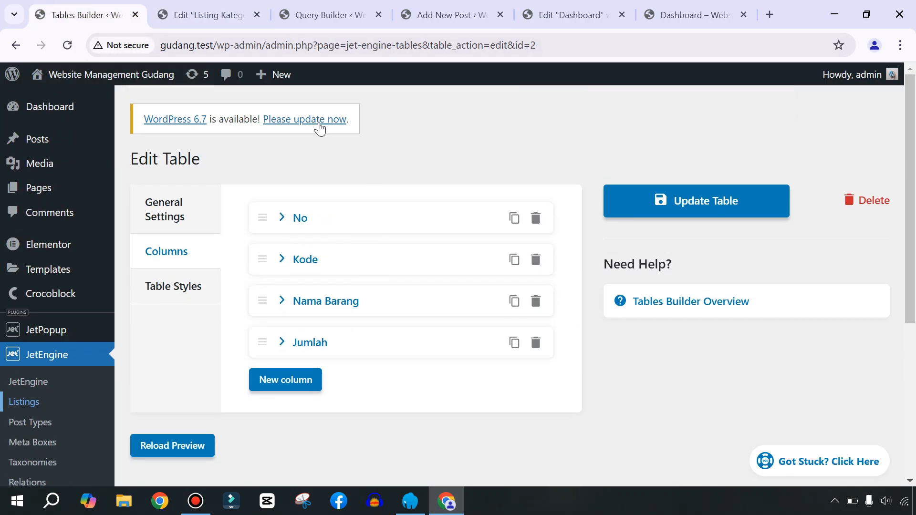
left_click(67, 45)
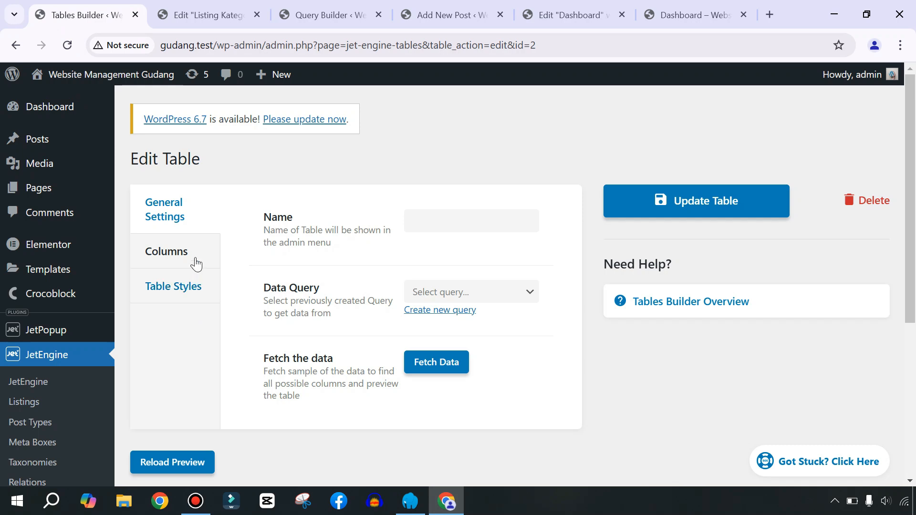
left_click(158, 254)
scroll(379, 204, "down", 2)
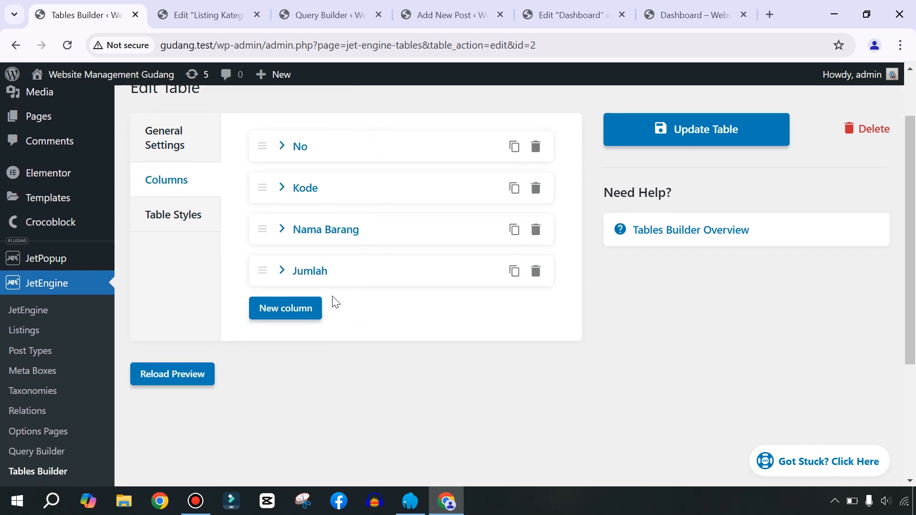
left_click(271, 315)
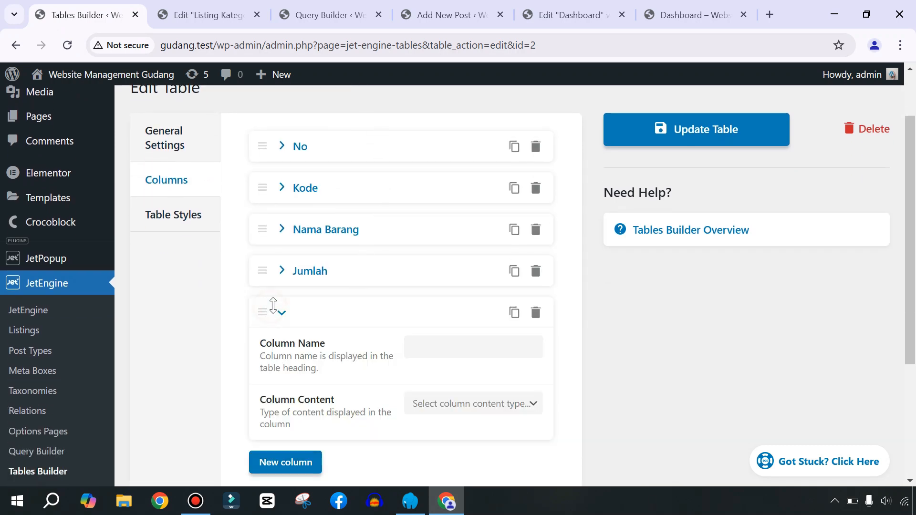
left_click(457, 353)
type("Kategori")
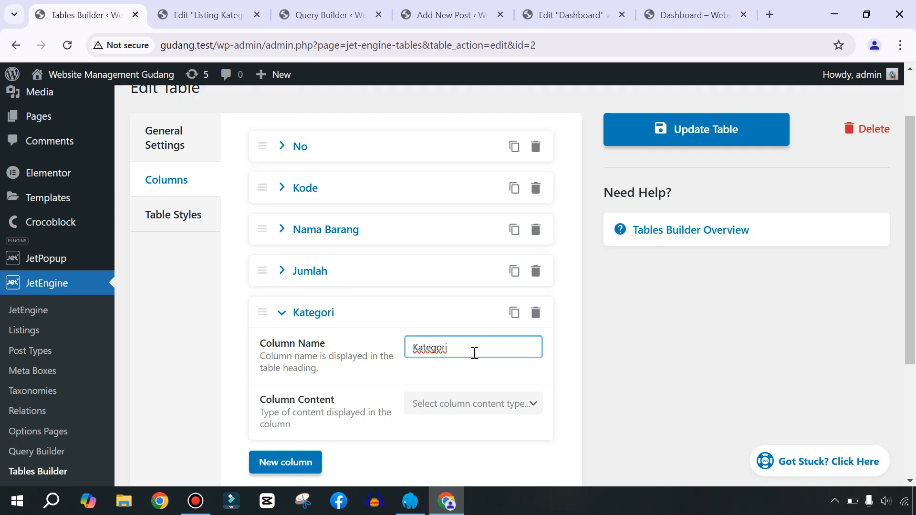
Set the Kategori column's content to Template using "Listing Kategori Barang for tabel barang" and update the table.
scroll(473, 361, "down", 3)
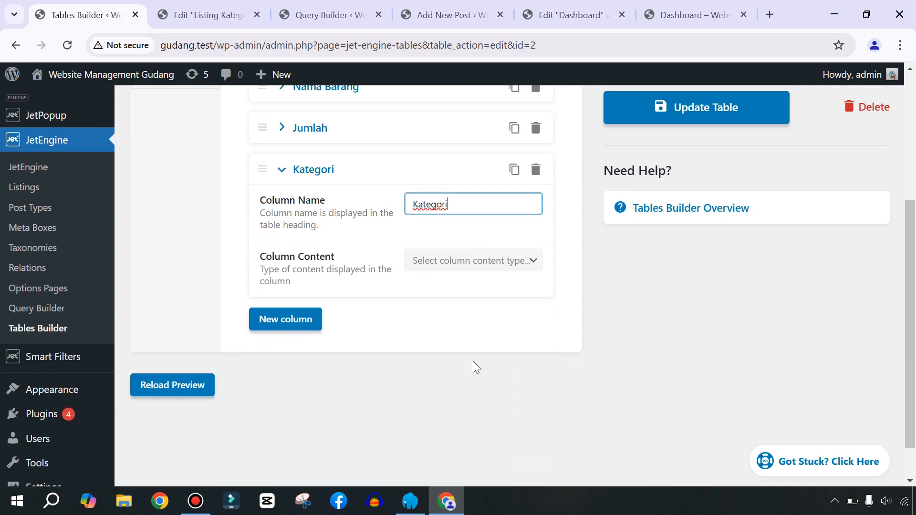
left_click(446, 261)
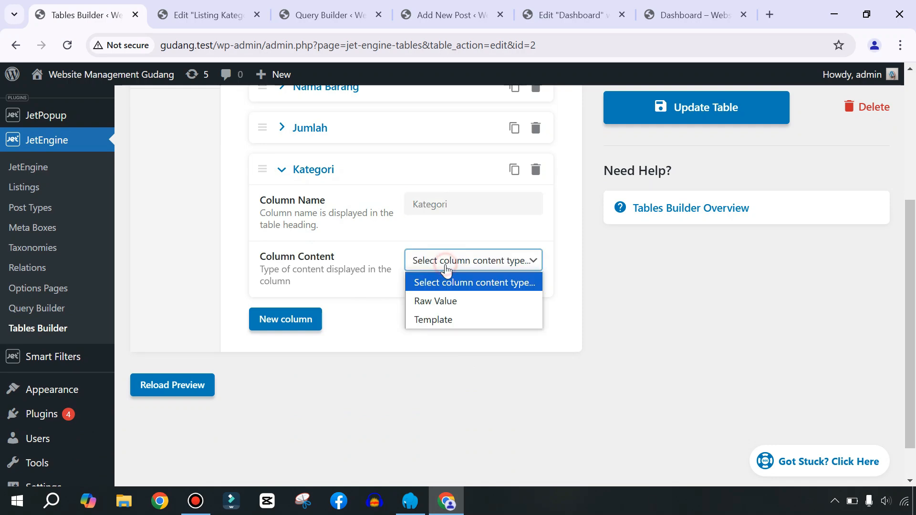
left_click(435, 318)
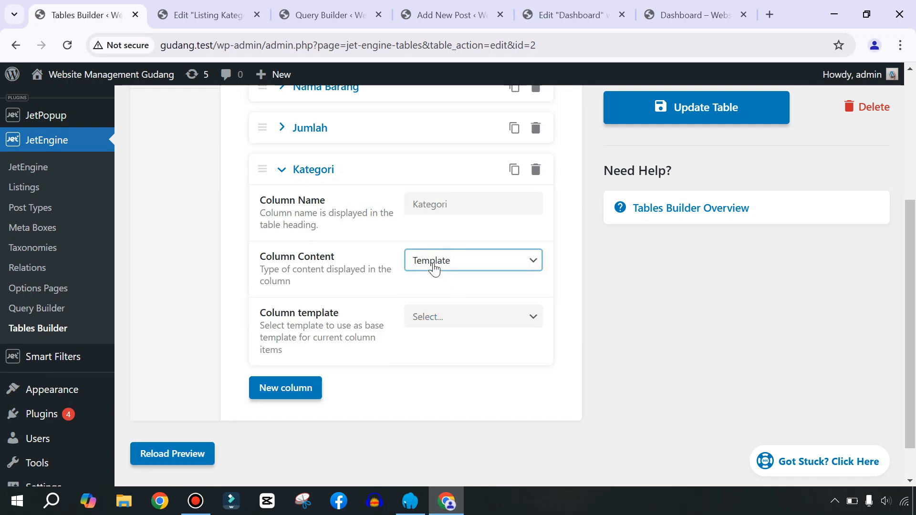
left_click(234, 19)
left_click(79, 14)
left_click(434, 328)
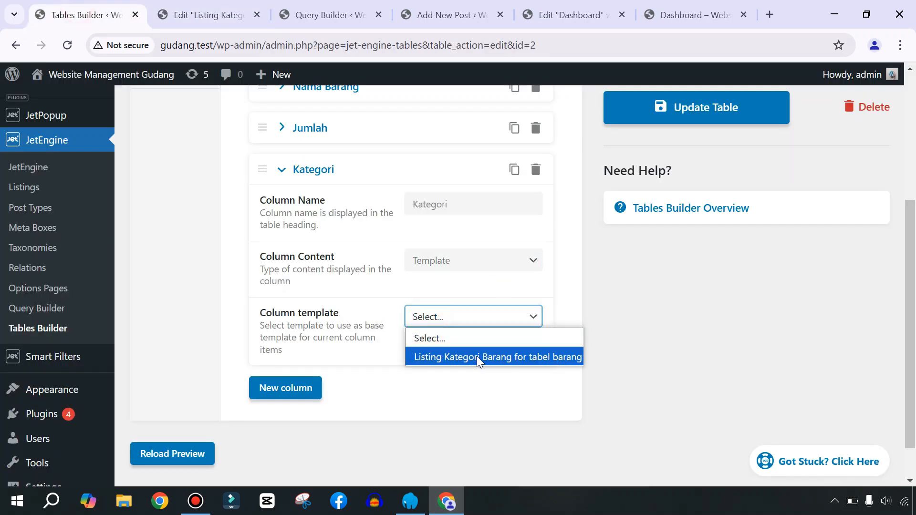
left_click(501, 358)
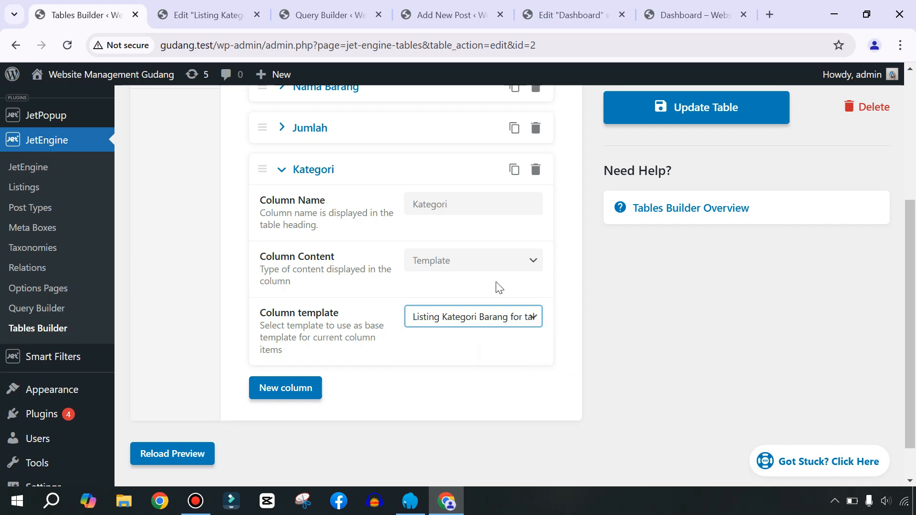
left_click(672, 114)
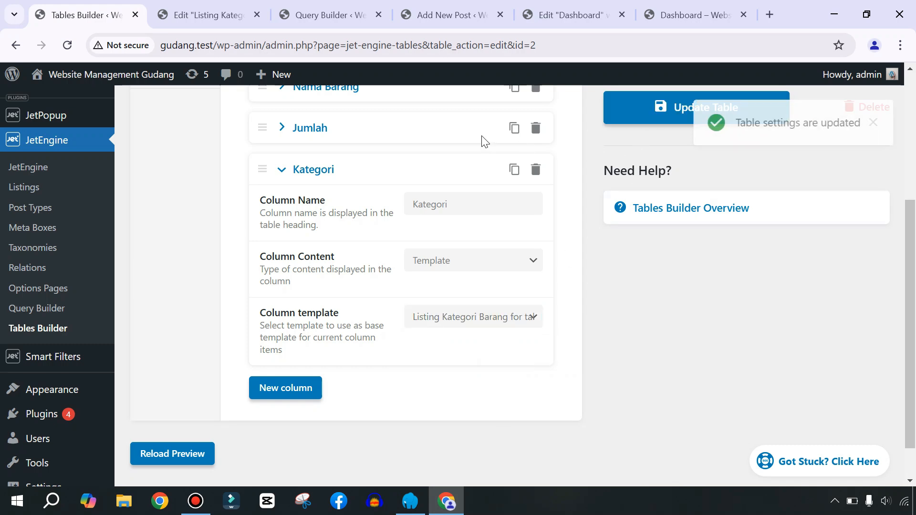
Reload the front-end dashboard page and check the category values in the table's Kategori column.
left_click(641, 24)
left_click(68, 45)
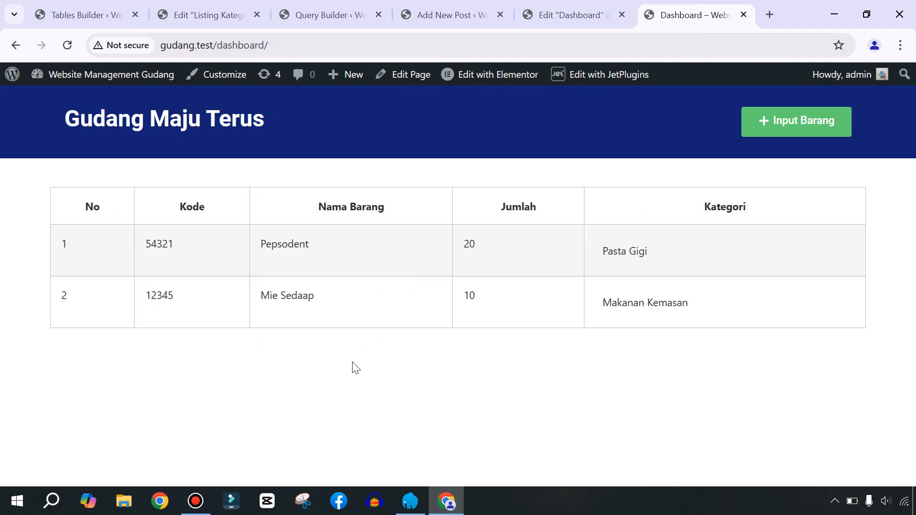
triple_click(664, 253)
left_click_drag(689, 301, 622, 295)
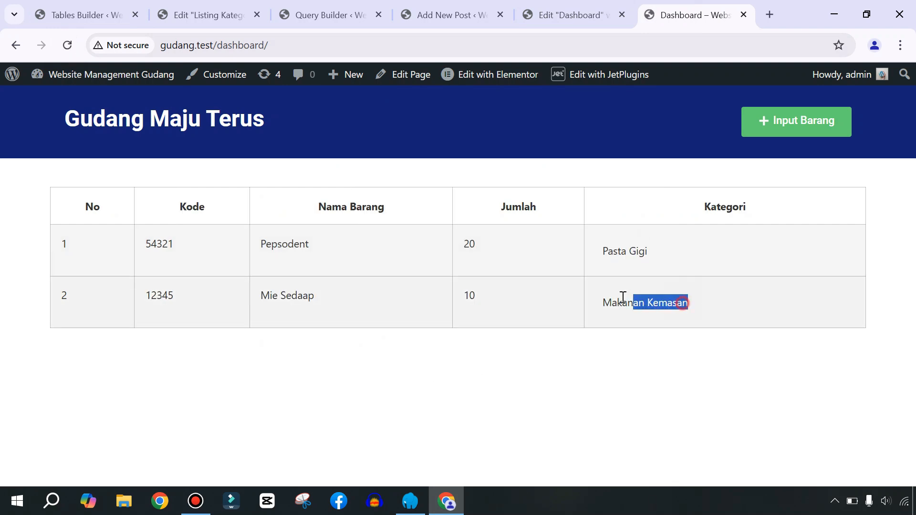
left_click(652, 342)
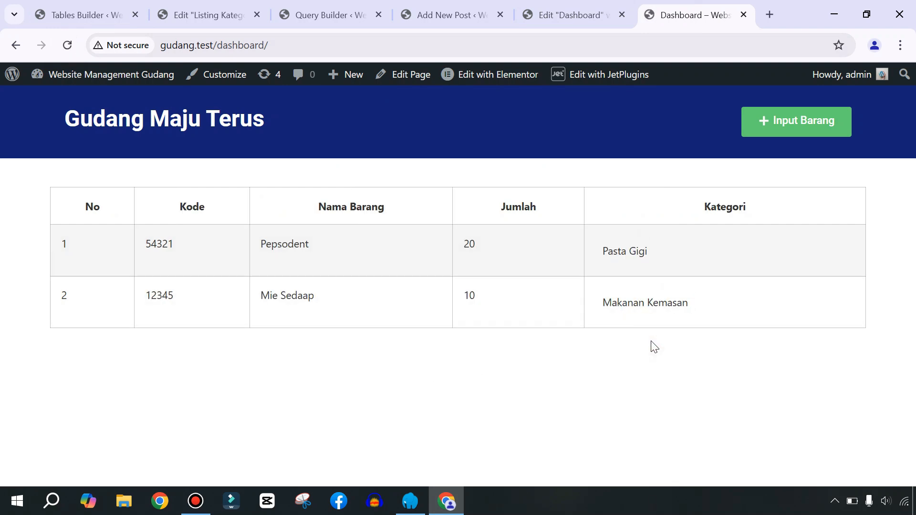
Exit the Elementor editor of the category listing and return to the Listing Items overview.
left_click(94, 15)
left_click(196, 15)
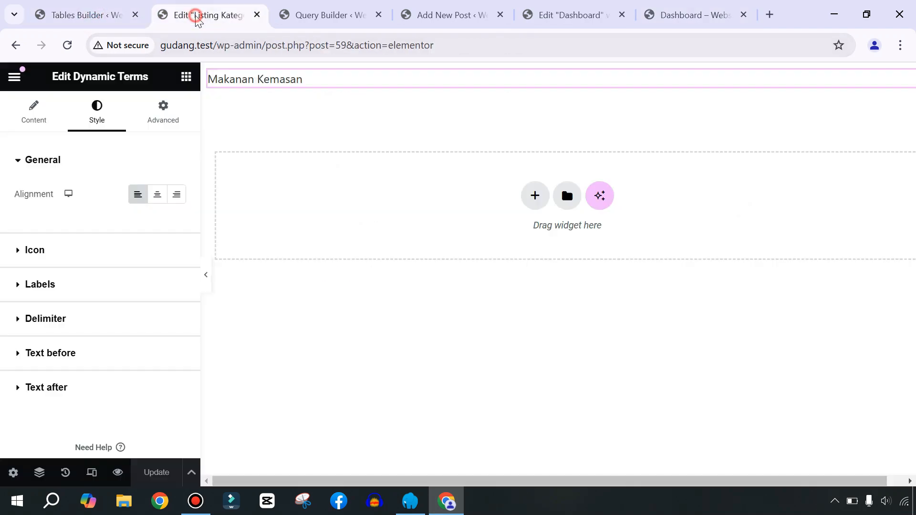
left_click(15, 77)
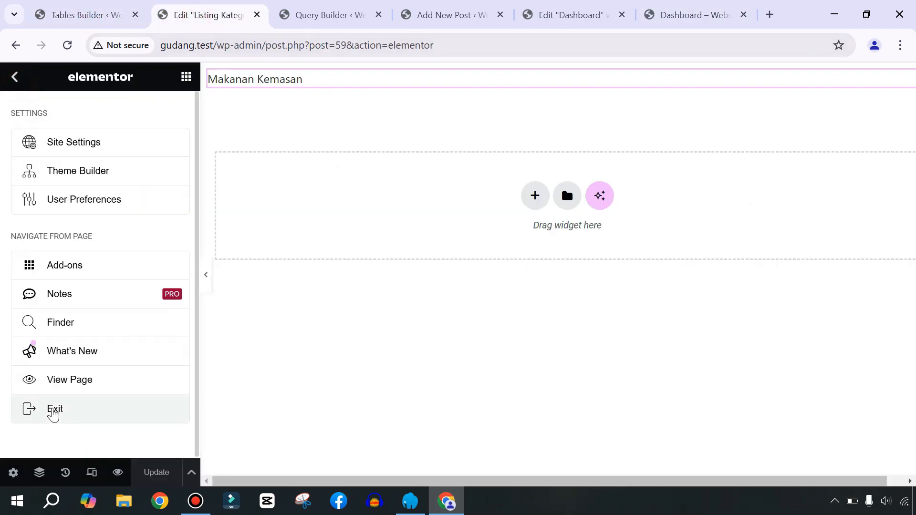
left_click(54, 411)
left_click(488, 335)
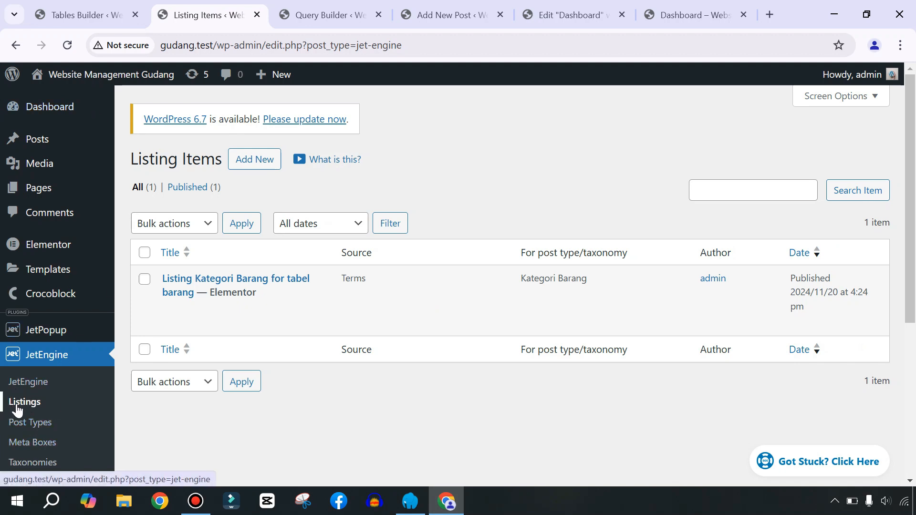
Start a new listing item with Terms as its source and Satuan as its taxonomy.
left_click(240, 163)
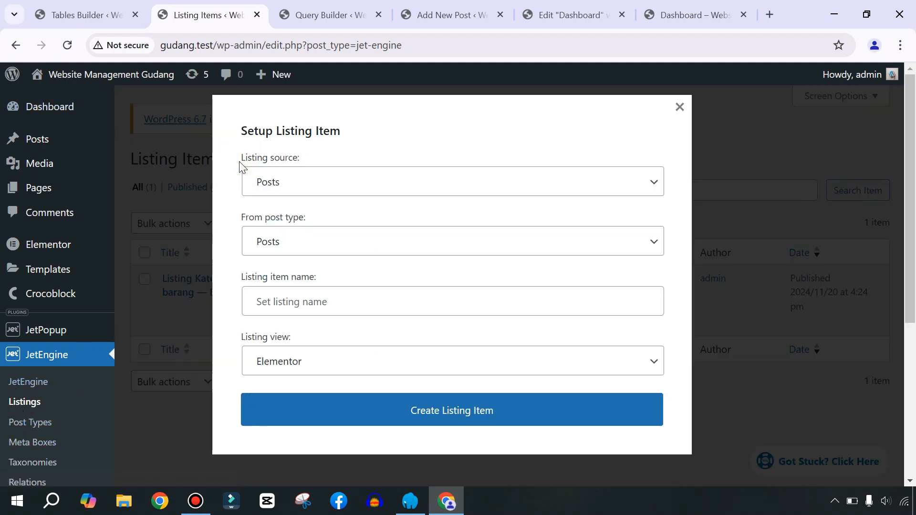
left_click(296, 182)
left_click(272, 248)
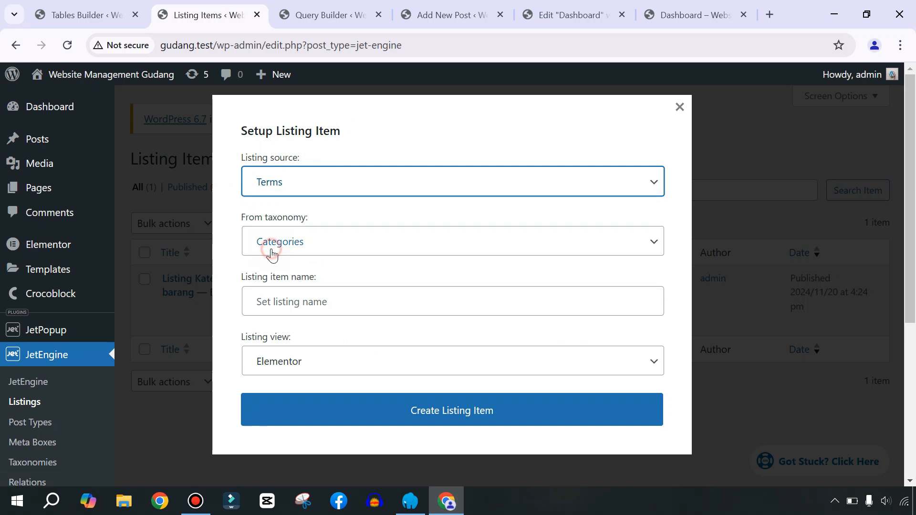
left_click(295, 254)
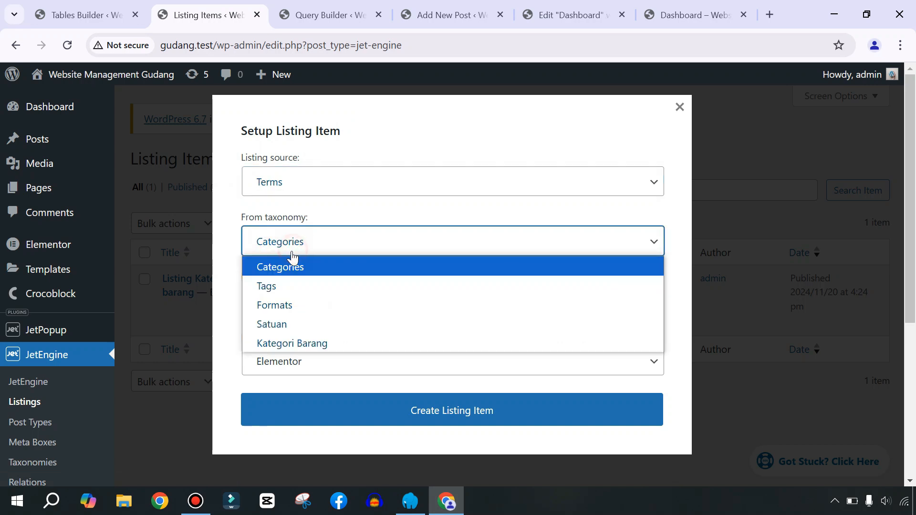
left_click(280, 325)
Name the listing "Listing Satuan Barang for tabel barang" and create it with the Elementor view.
left_click(326, 304)
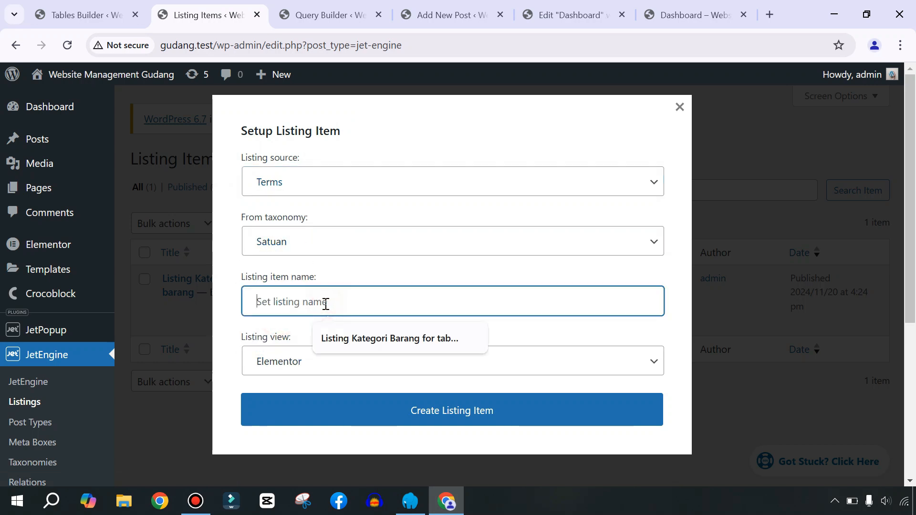
left_click(385, 339)
left_click(362, 304)
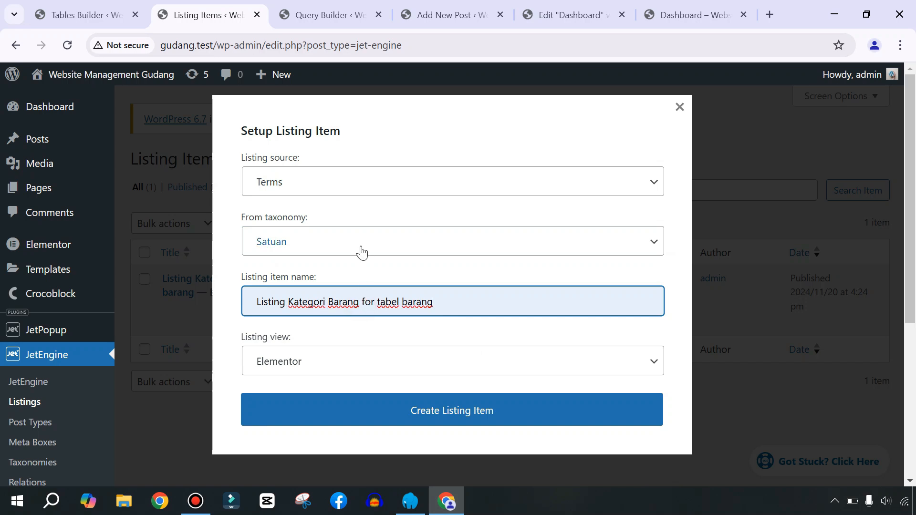
key("BackSpace")
key("BackSpace")
key("BackSpace")
key("BackSpace")
key("BackSpace")
key("BackSpace")
key("BackSpace")
key("BackSpace")
type("Satuan")
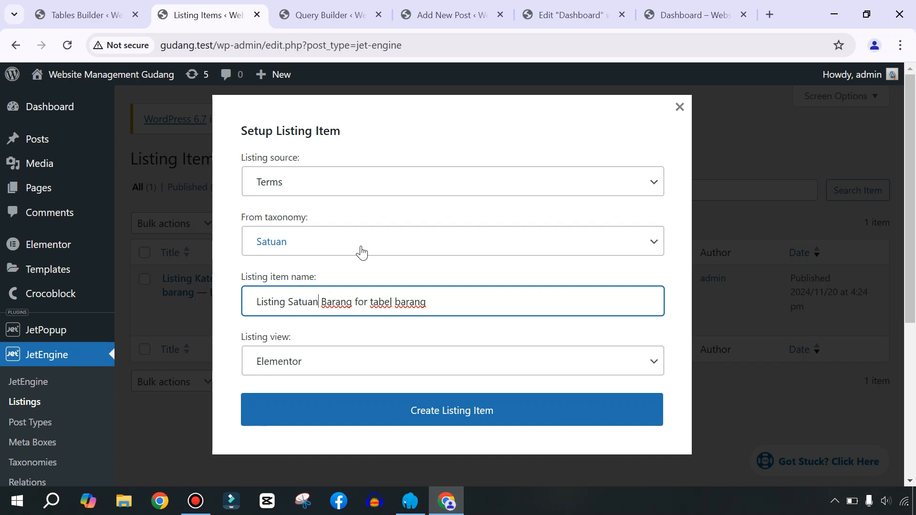
left_click(436, 410)
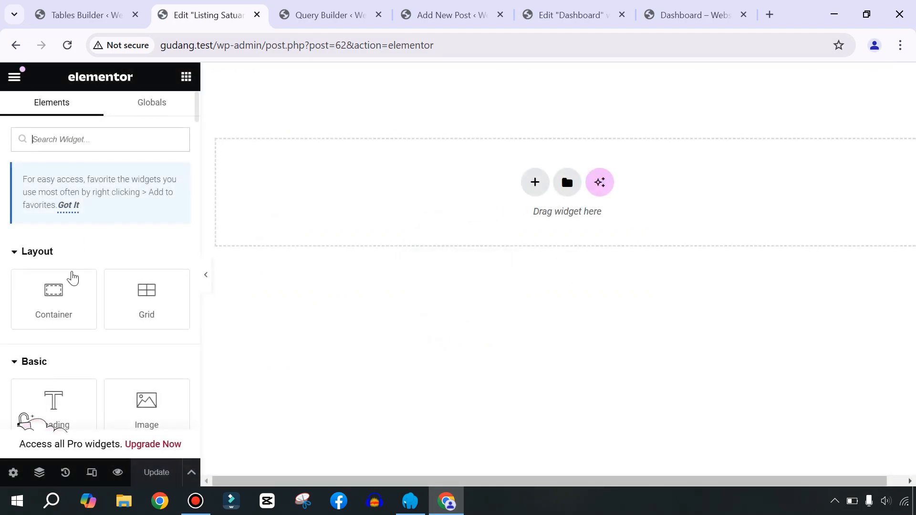
Add a Dynamic Terms widget to the listing canvas and set its taxonomy to Satuan.
left_click(61, 143)
type("term")
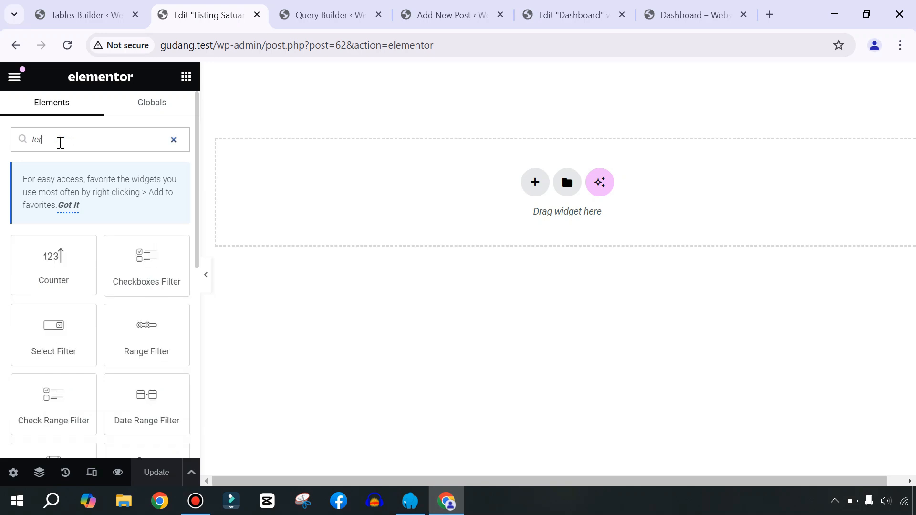
left_click_drag(55, 262, 358, 210)
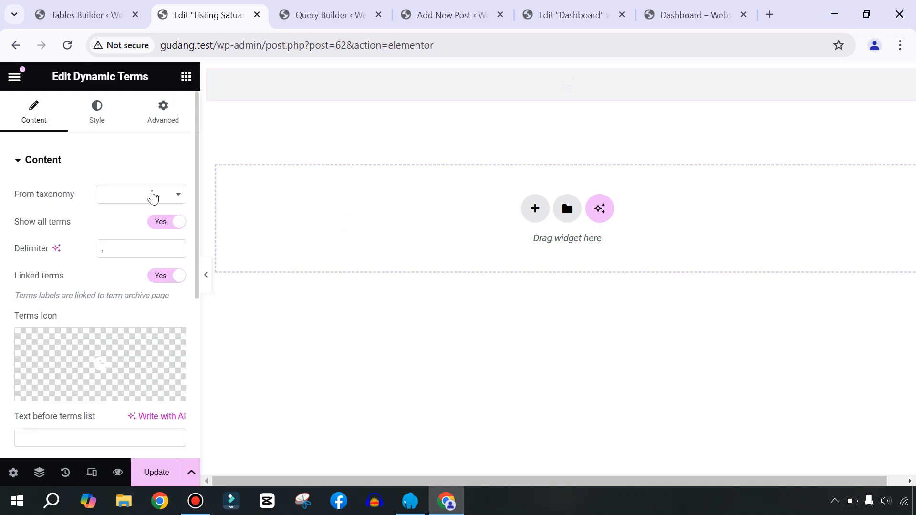
left_click(151, 196)
left_click(124, 278)
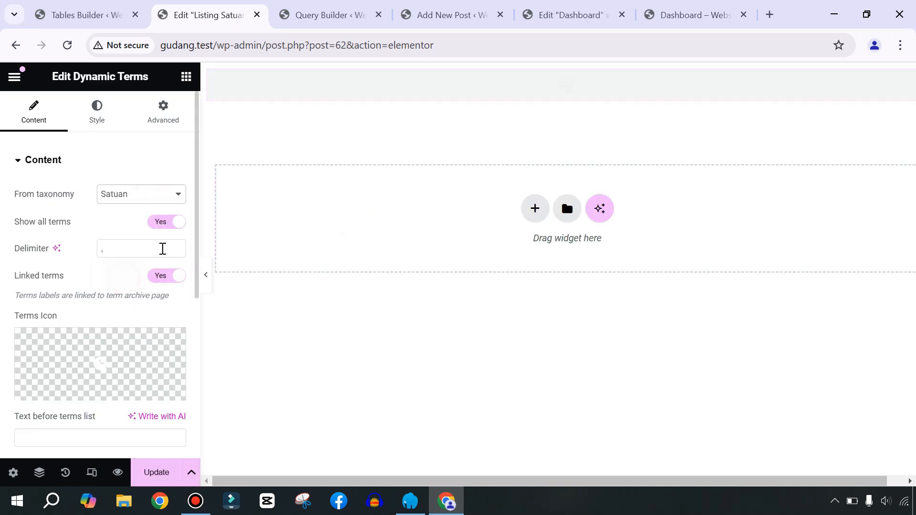
Turn off showing all terms and linked terms in the Dynamic Terms widget, and update the listing.
left_click(161, 224)
left_click(160, 304)
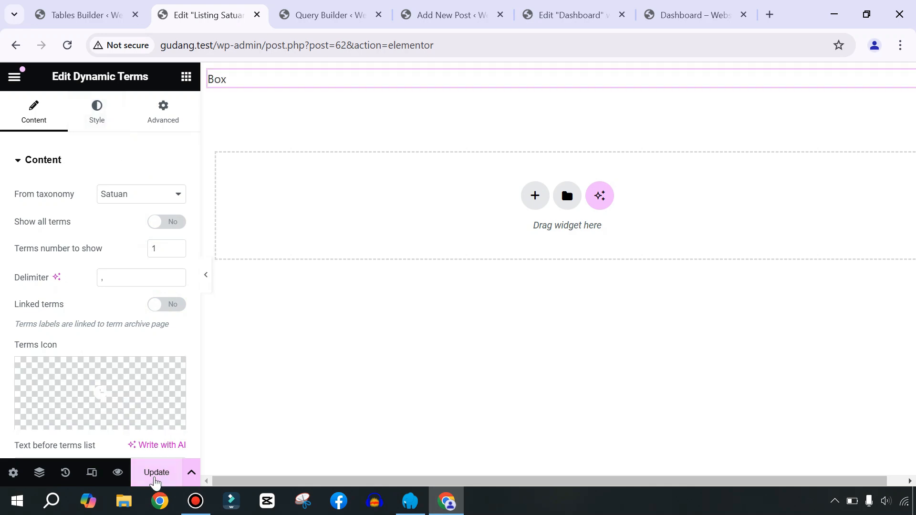
left_click(155, 475)
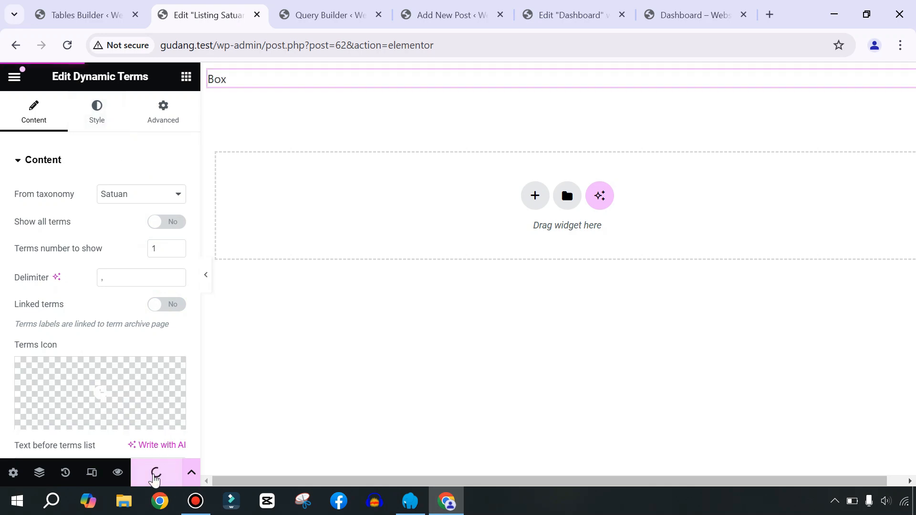
Reload the table being edited in Tables Builder and add a new column named Satuan.
left_click(80, 15)
left_click(67, 45)
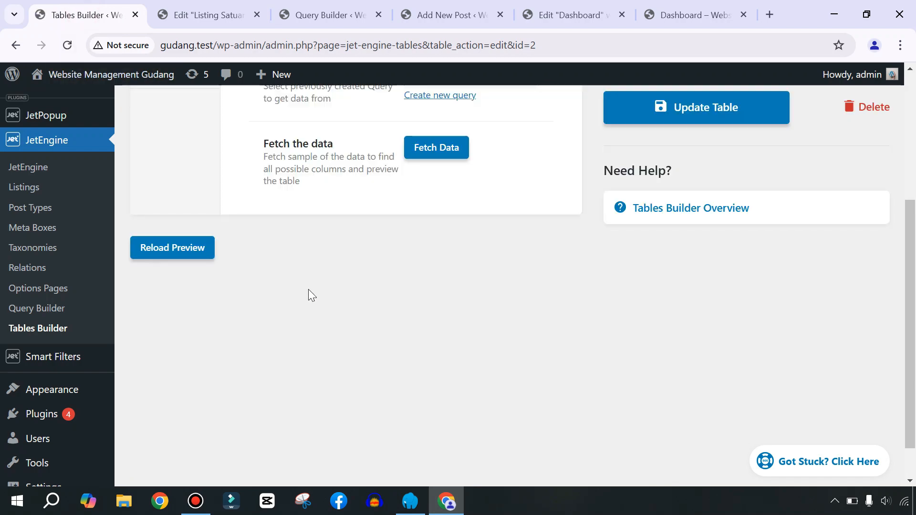
scroll(349, 324, "up", 4)
left_click(155, 250)
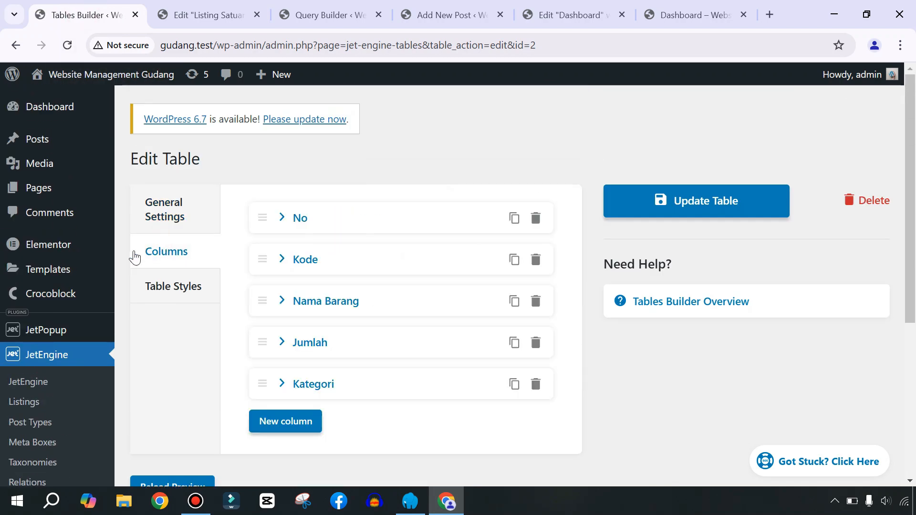
left_click(285, 422)
scroll(432, 354, "down", 2)
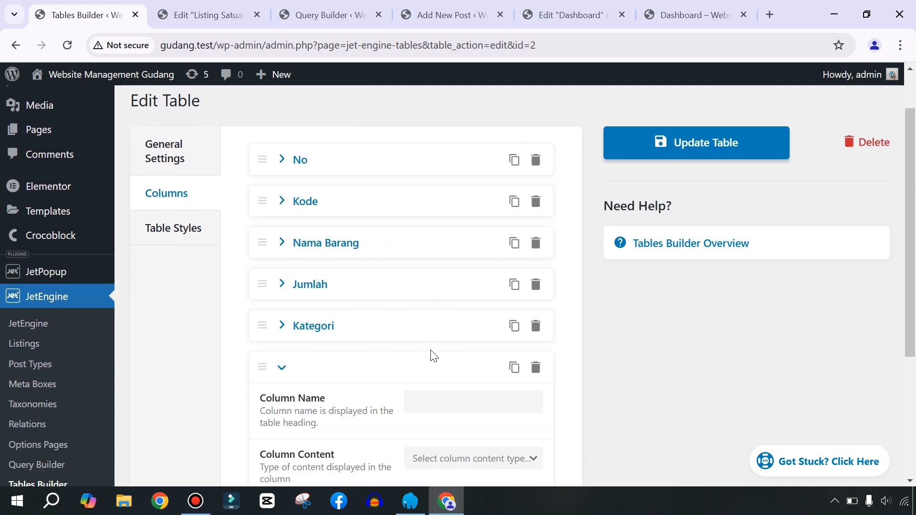
left_click(440, 389)
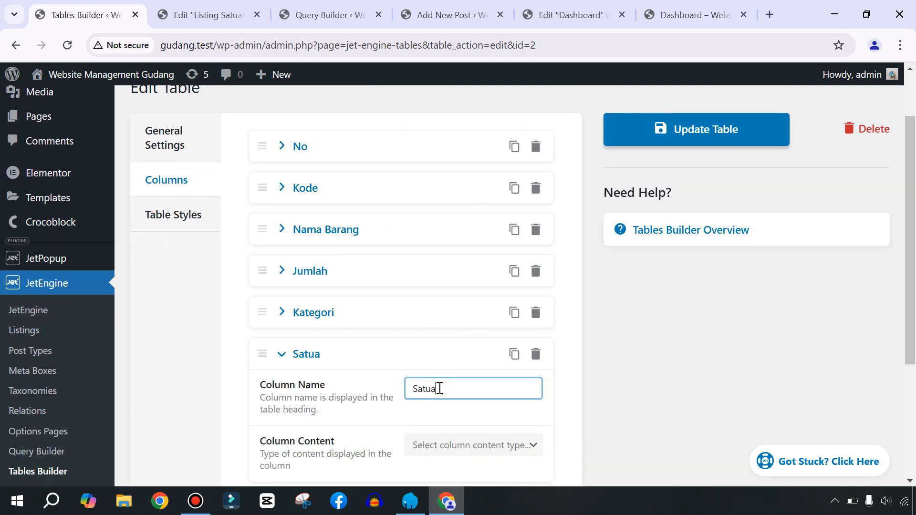
Set the Satuan column's content to Template using "Listing Satuan Barang for tabel barang".
left_click(452, 446)
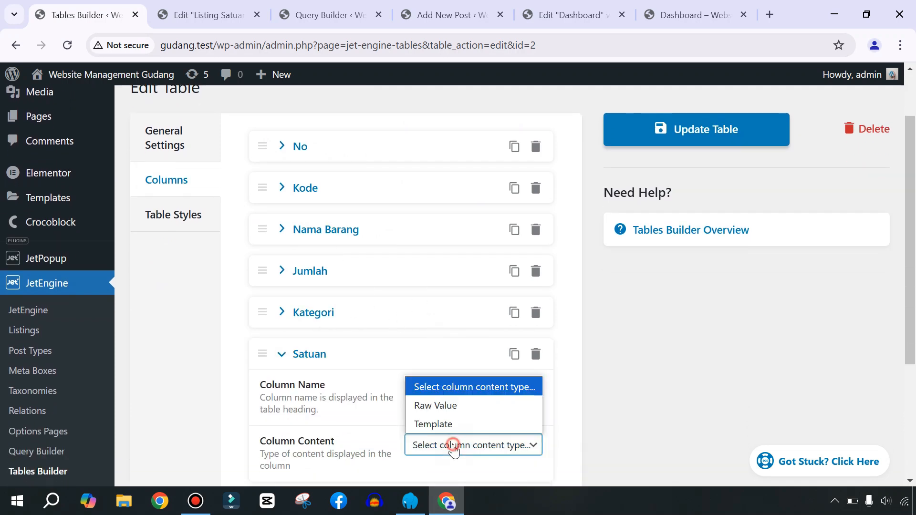
left_click(449, 425)
scroll(445, 423, "down", 3)
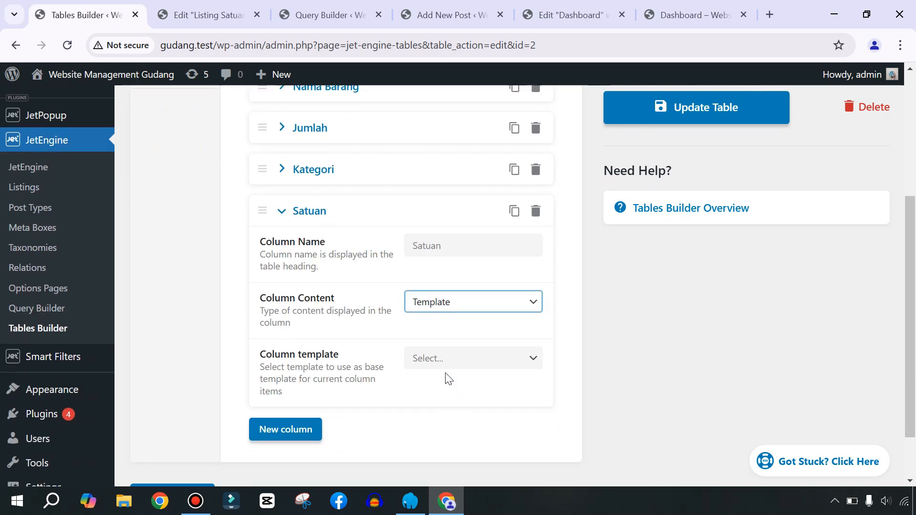
left_click(434, 358)
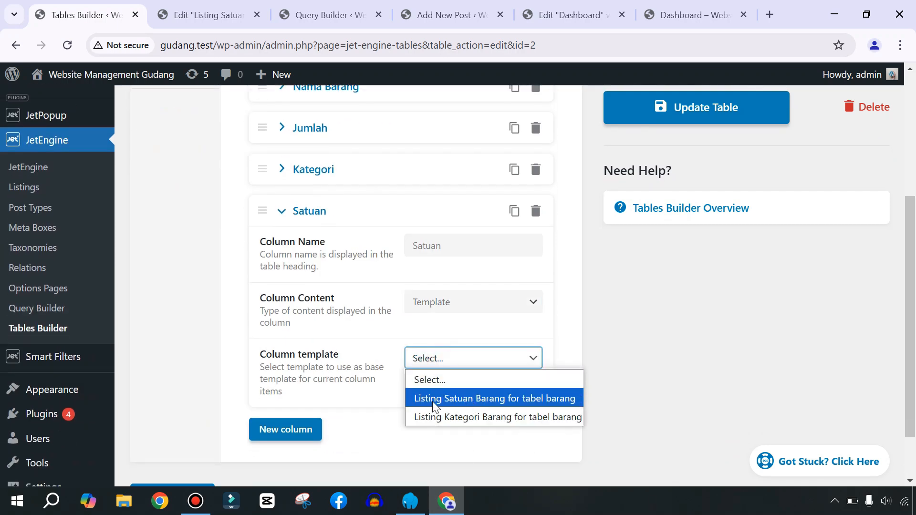
left_click(466, 401)
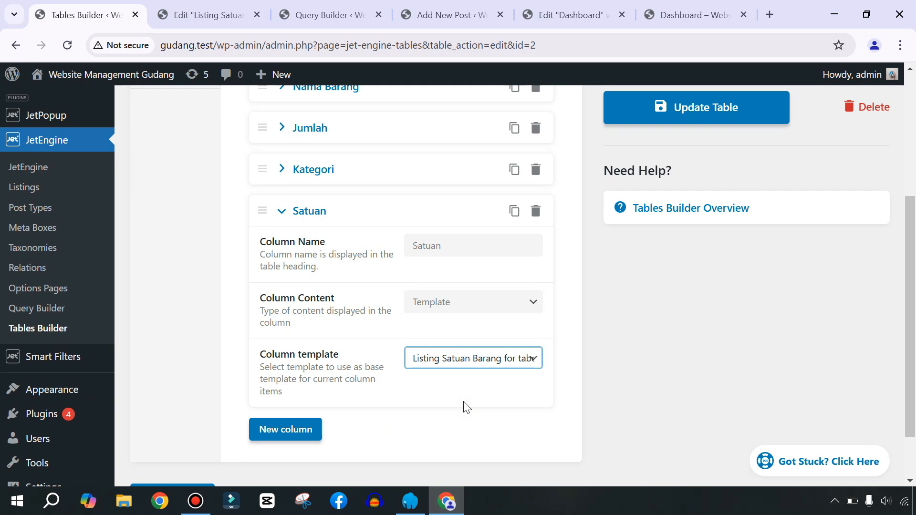
Move the Satuan column between Jumlah and Kategori, and update the table.
scroll(467, 404, "up", 2)
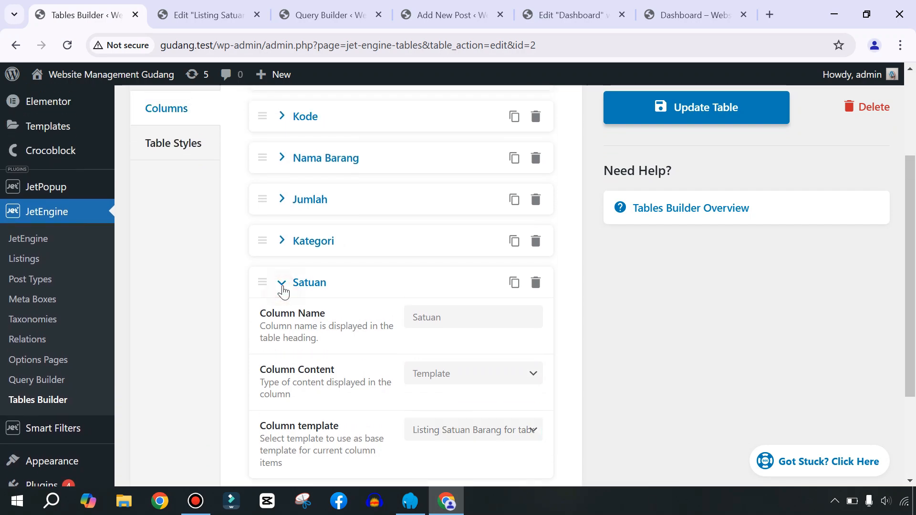
left_click(285, 293)
scroll(288, 311, "up", 2)
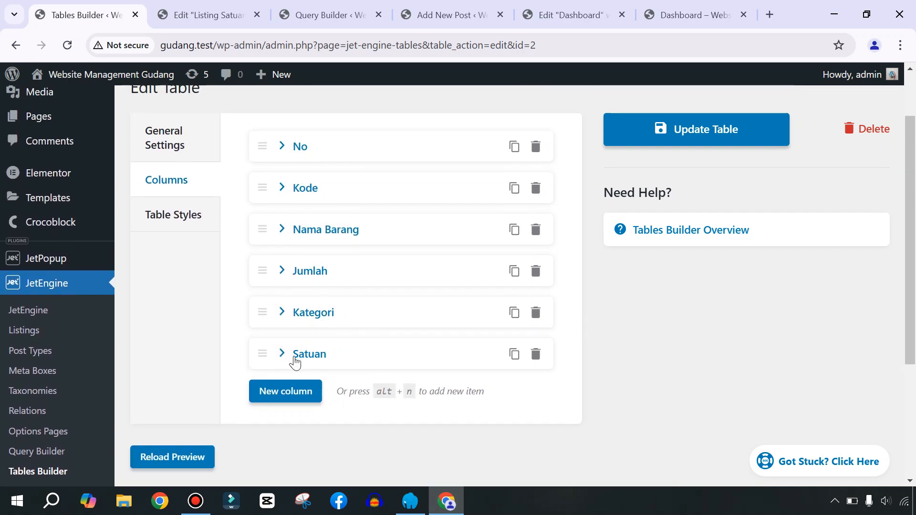
left_click_drag(259, 355, 253, 305)
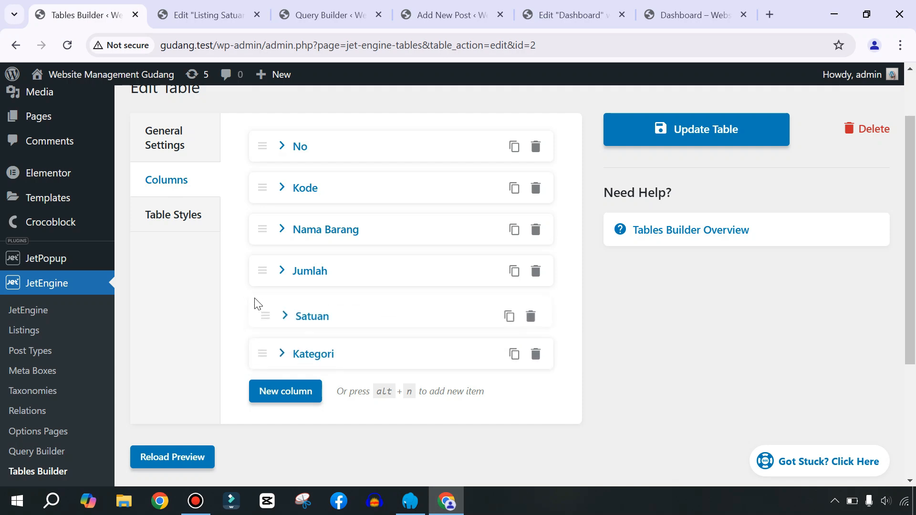
left_click(713, 143)
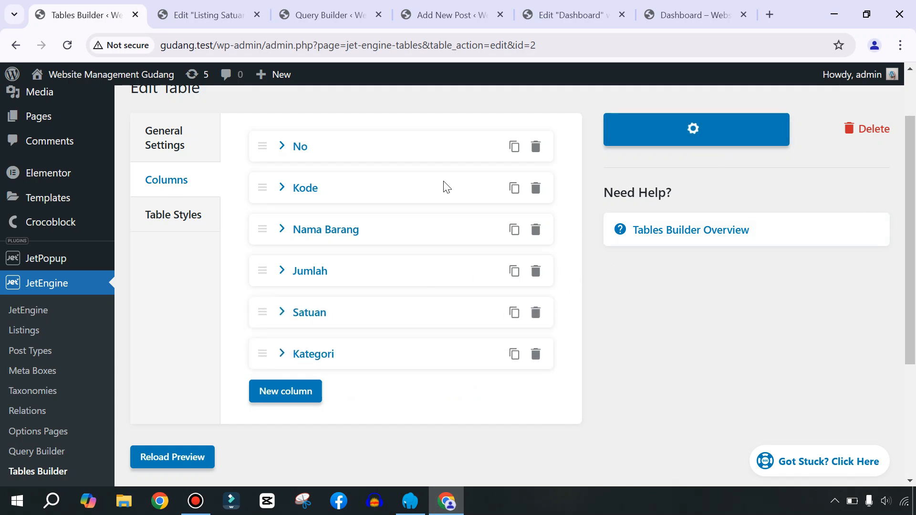
Check on the front-end dashboard that each item's Jumlah is paired with a unit in the Satuan column.
left_click(692, 15)
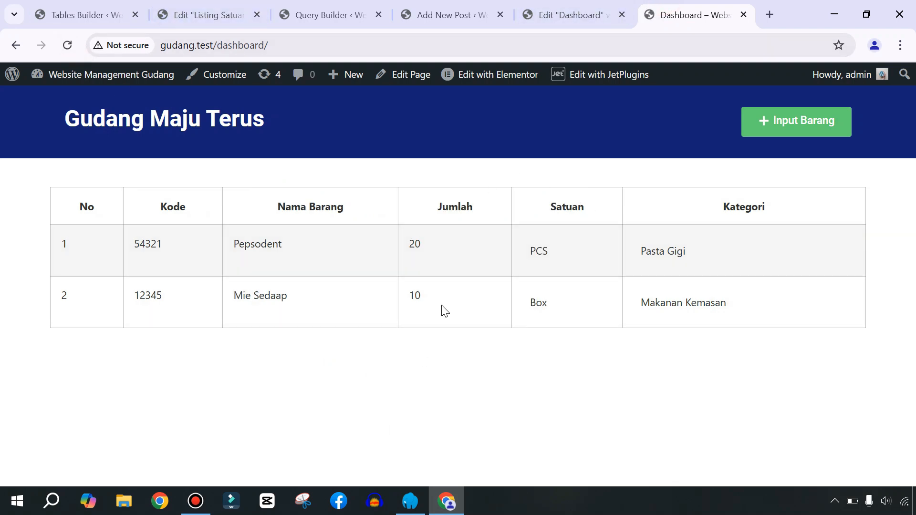
double_click(422, 244)
double_click(554, 252)
double_click(424, 296)
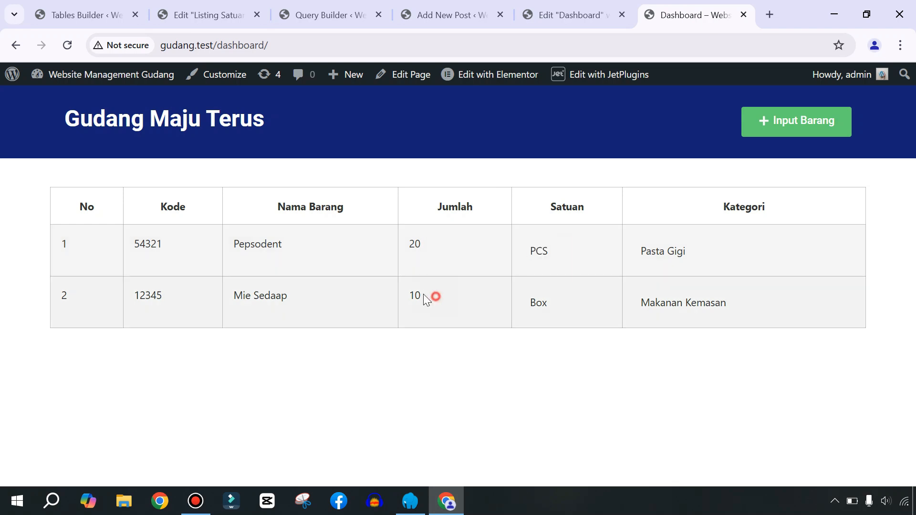
double_click(547, 302)
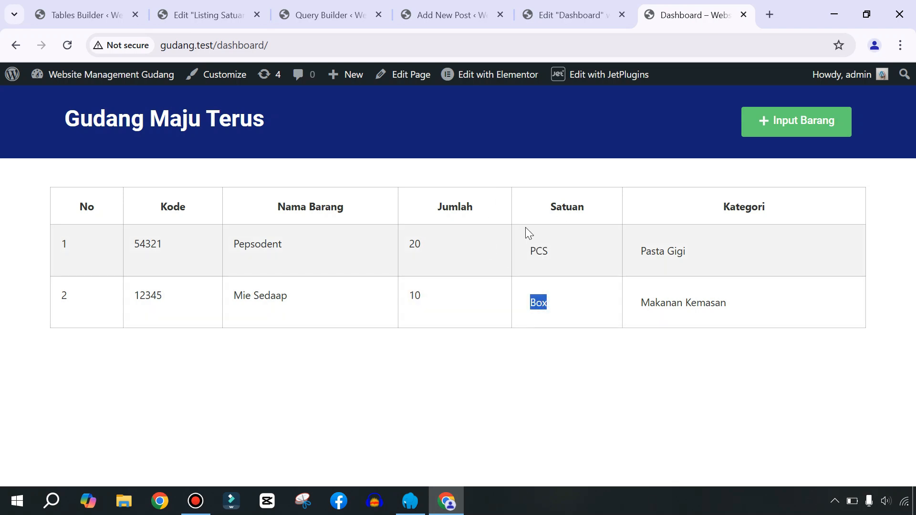
double_click(568, 208)
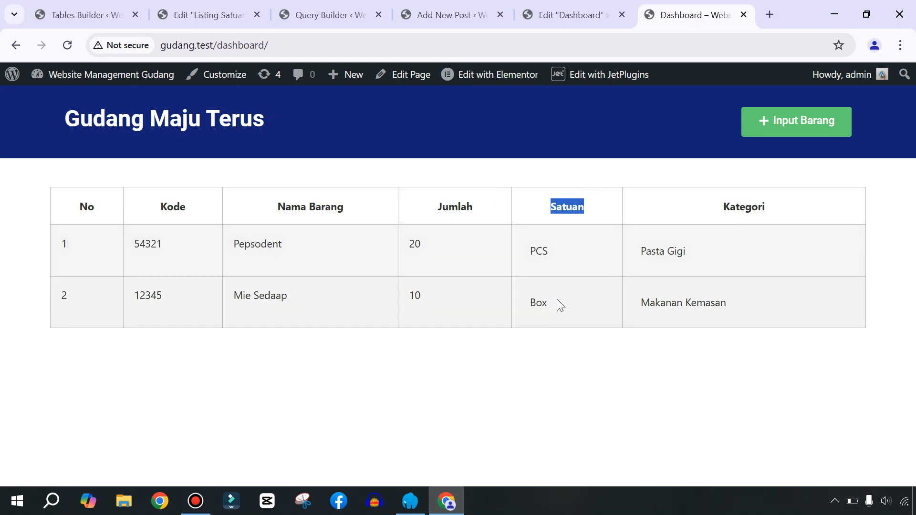
left_click(557, 299)
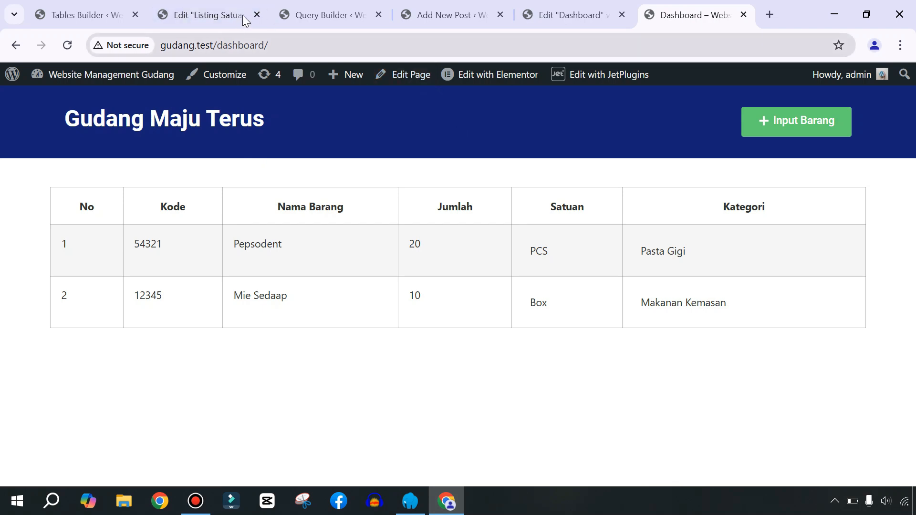
Close the listing editor, Query Builder, Add New Post and Edit "Dashboard" pages in the browser.
left_click(257, 15)
left_click(256, 15)
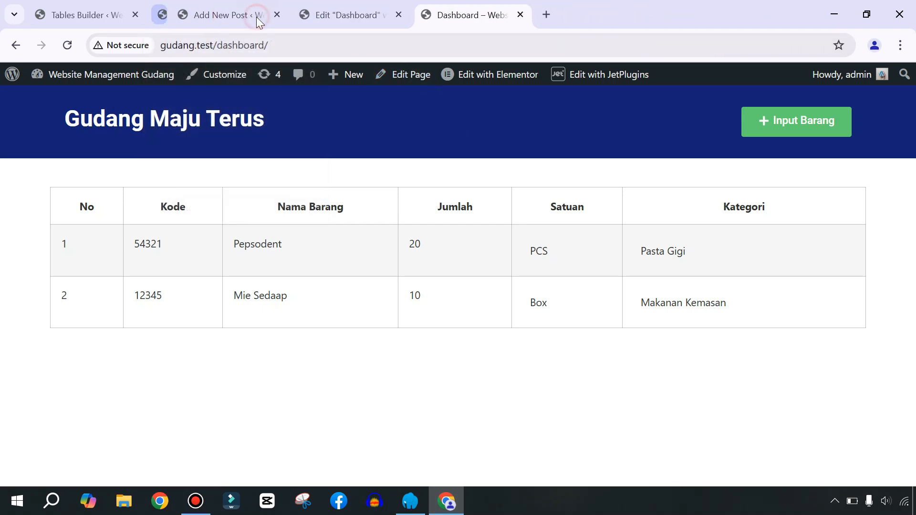
left_click(257, 14)
left_click(256, 15)
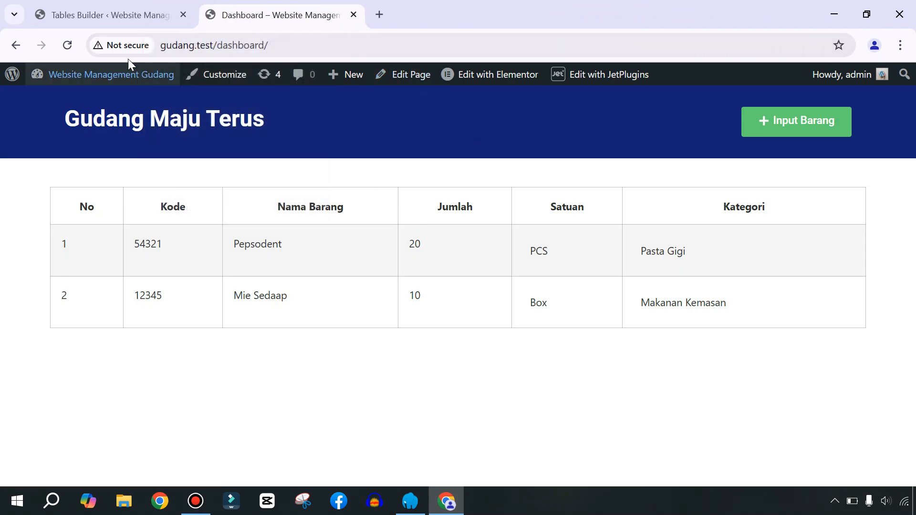
Switch on the Forms (Legacy) module in the JetEngine dashboard's default modules.
left_click(82, 14)
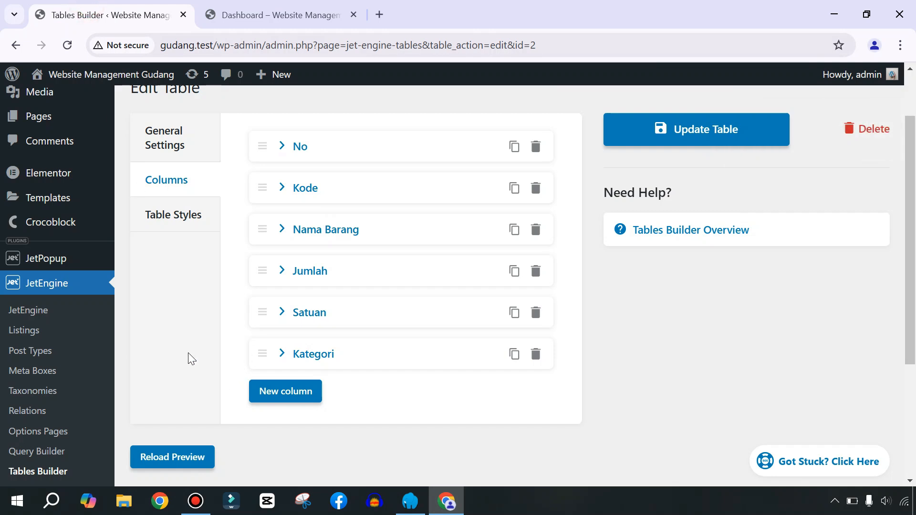
scroll(191, 359, "down", 3)
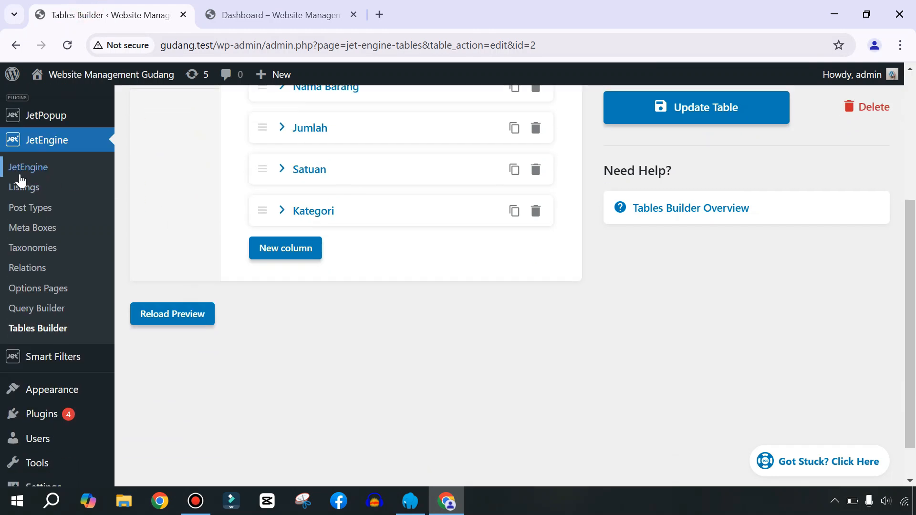
left_click(19, 172)
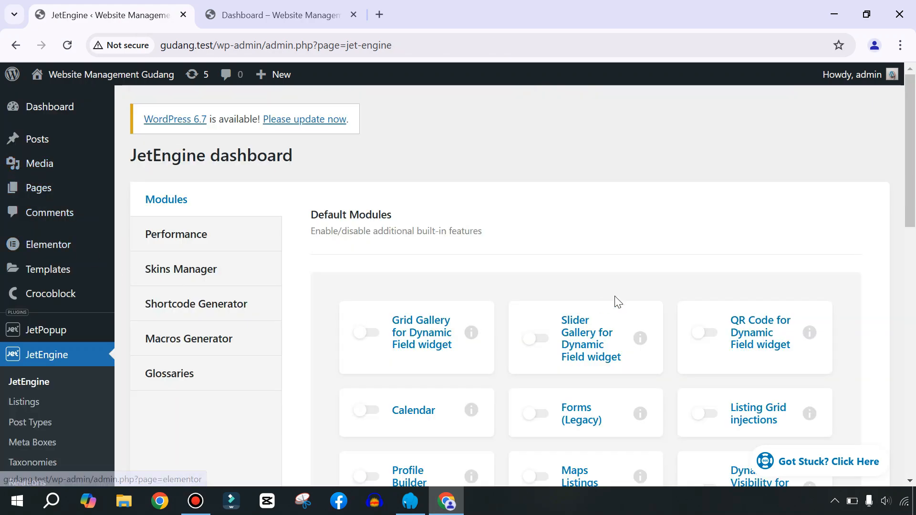
scroll(611, 301, "down", 3)
left_click(540, 271)
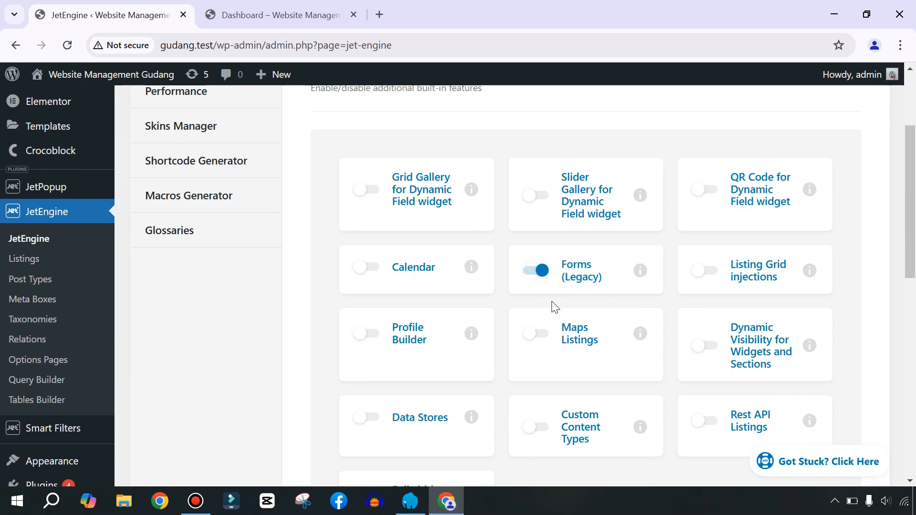
Save the JetEngine default module settings and reload the dashboard page.
scroll(544, 301, "down", 2)
scroll(539, 292, "down", 6)
left_click(373, 195)
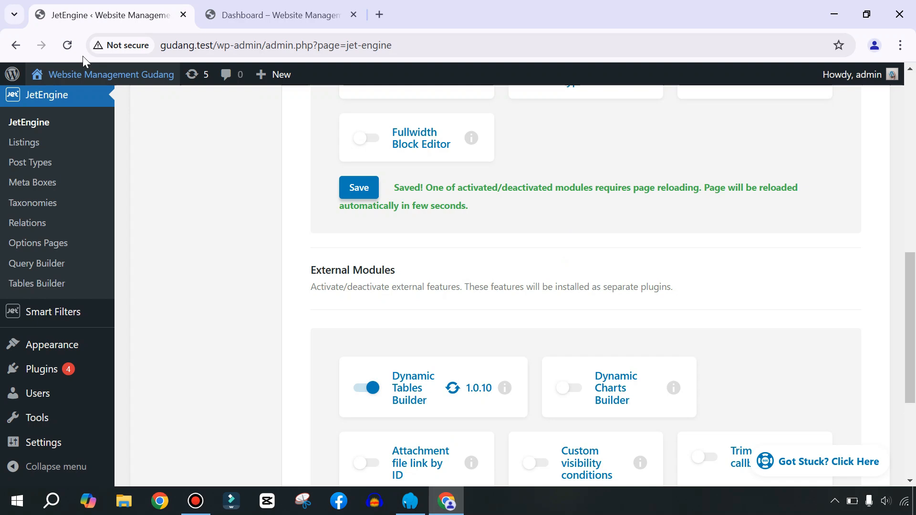
left_click(67, 47)
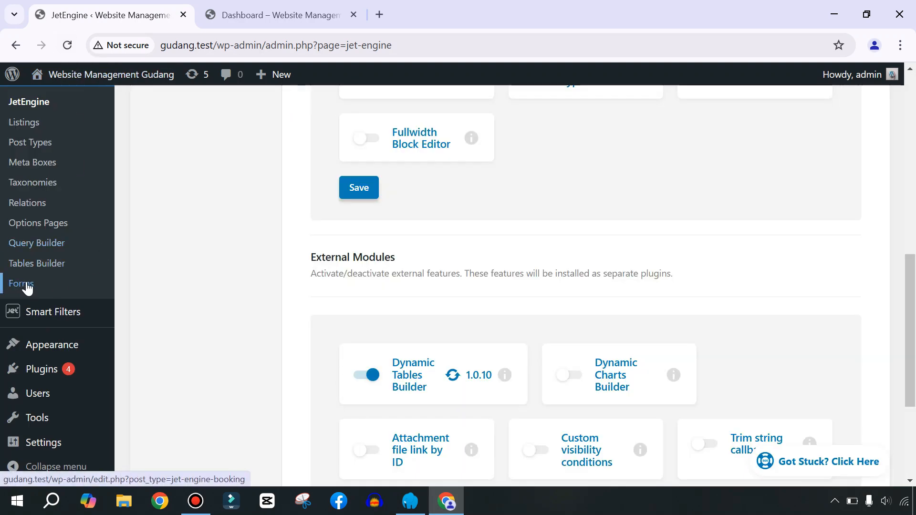
Create a new JetEngine form titled "Form Input Data Barang".
left_click(21, 285)
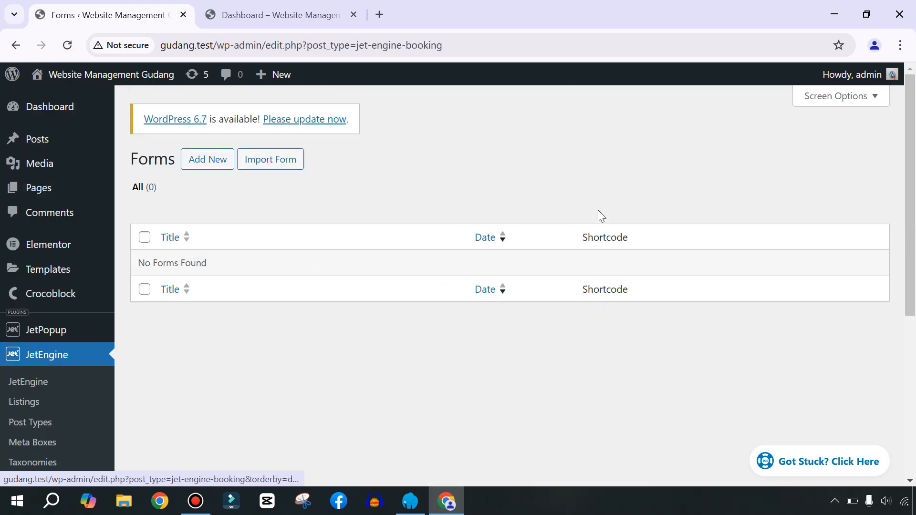
left_click(206, 160)
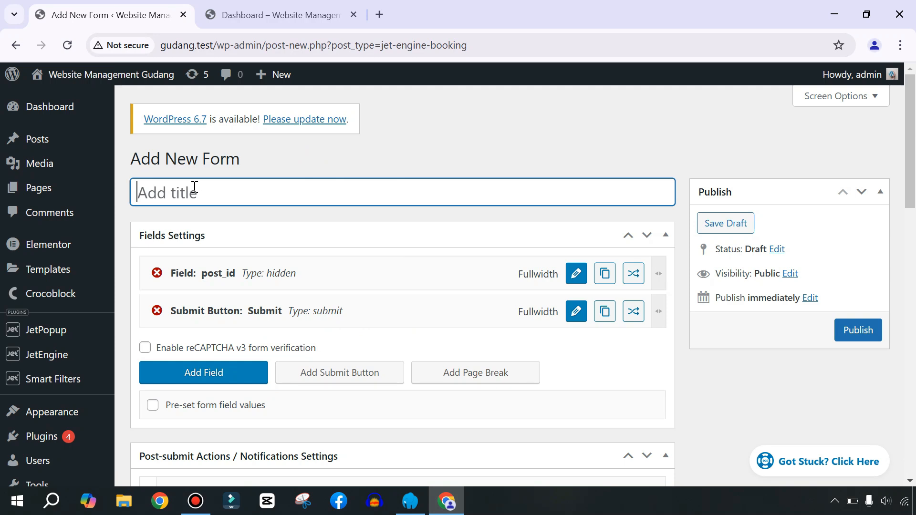
type("Form Input D")
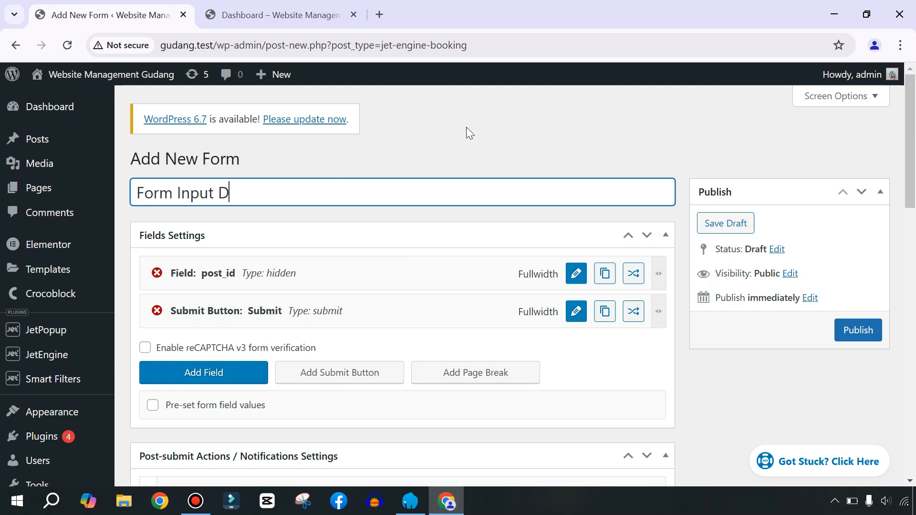
type("ata Barang")
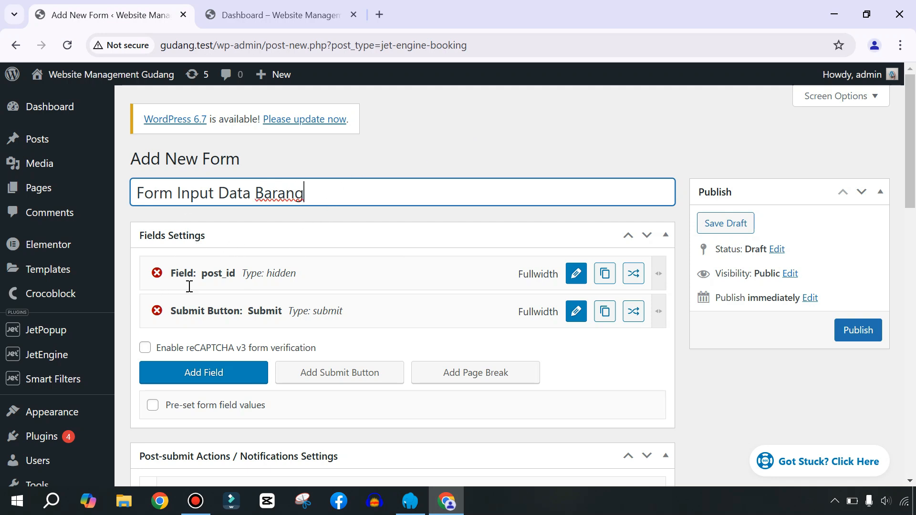
Delete the form's hidden post_id field and add a new field above the Submit button.
scroll(354, 263, "down", 1)
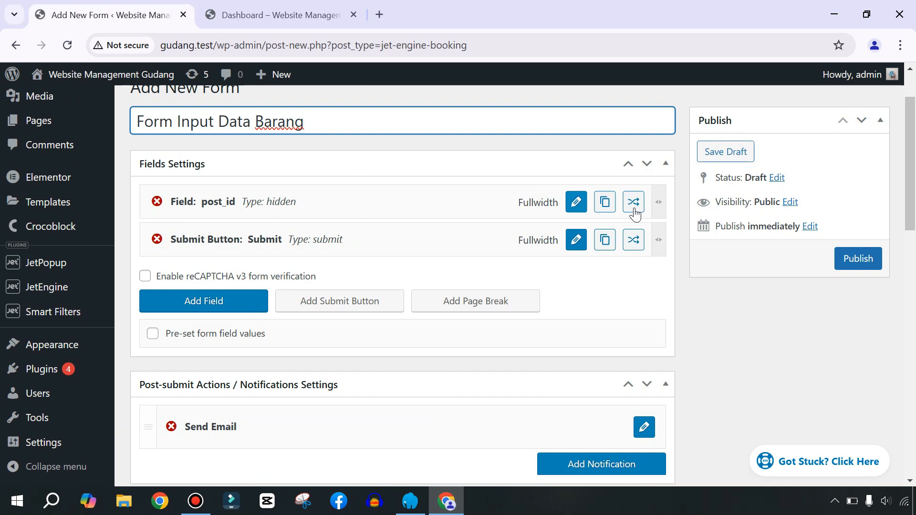
left_click(157, 204)
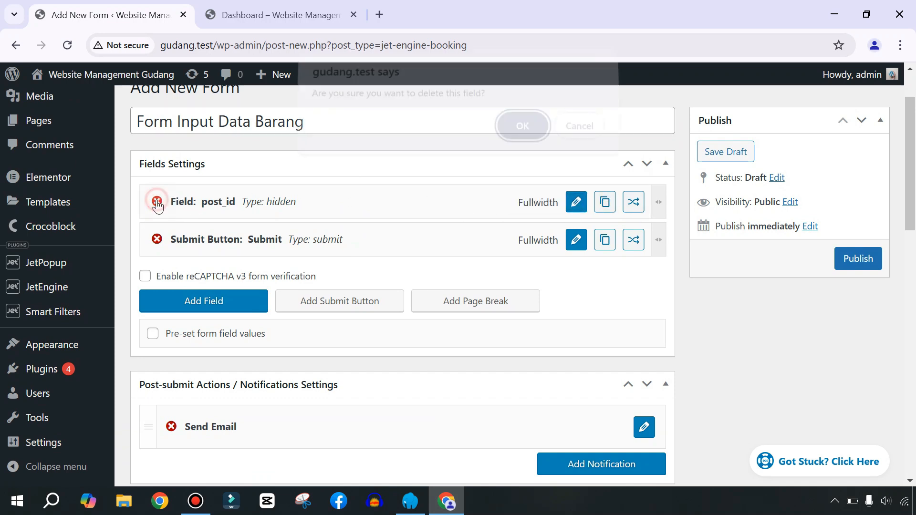
left_click(505, 137)
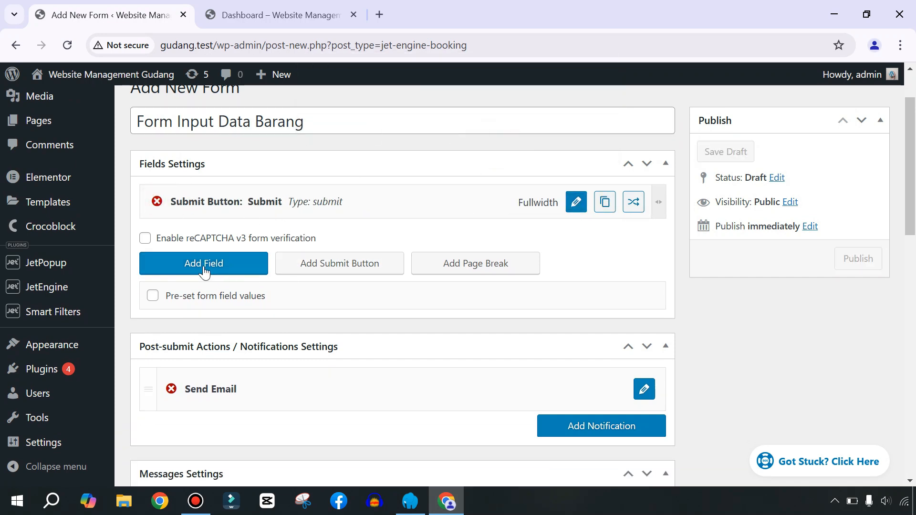
left_click(186, 263)
left_click_drag(316, 250, 313, 213)
Name the new form field kode-barang and label it "Kode Barang".
left_click(573, 206)
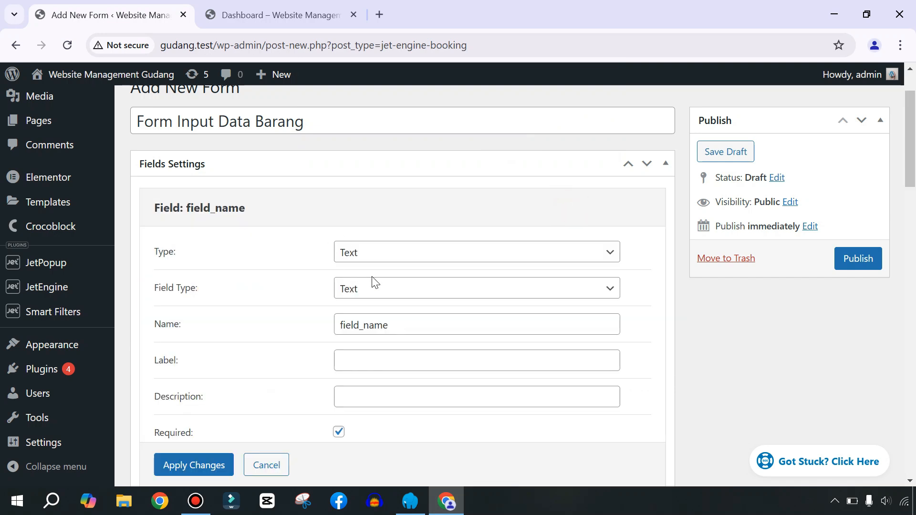
left_click_drag(420, 326, 207, 331)
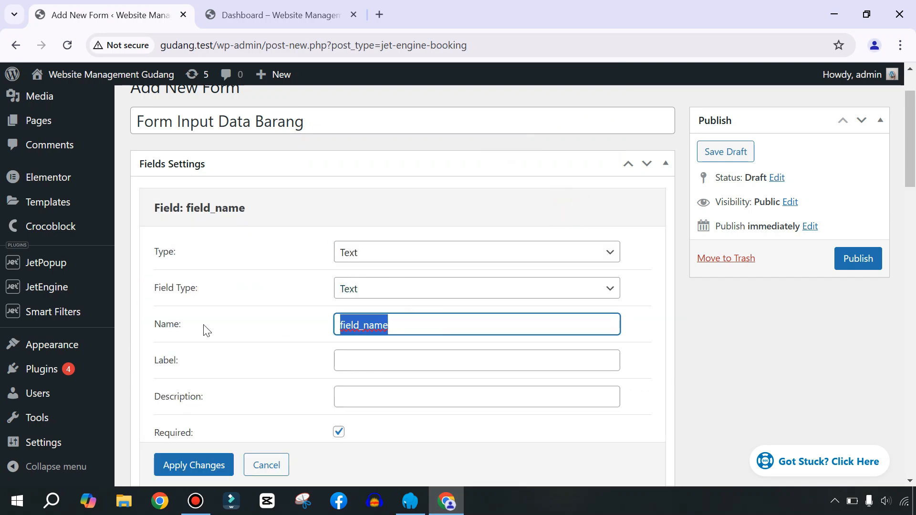
type("Kode Barang")
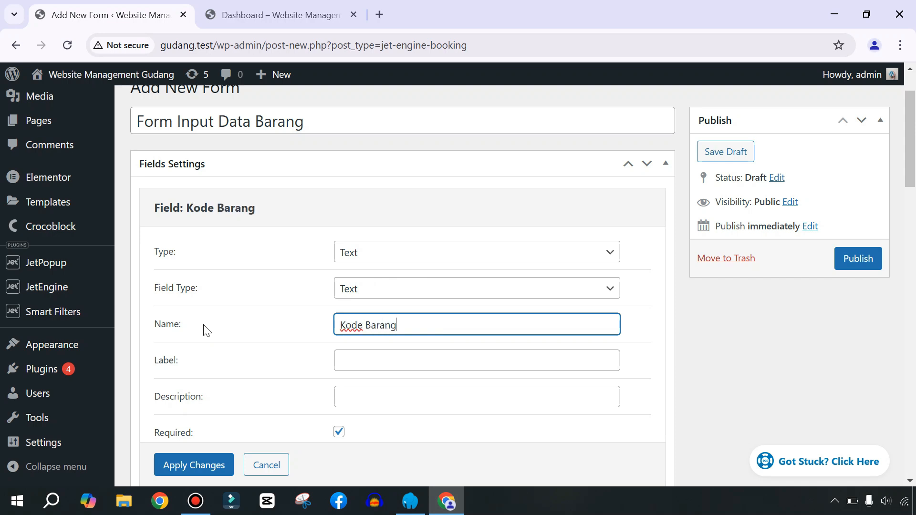
key("Tab")
scroll(262, 328, "down", 1)
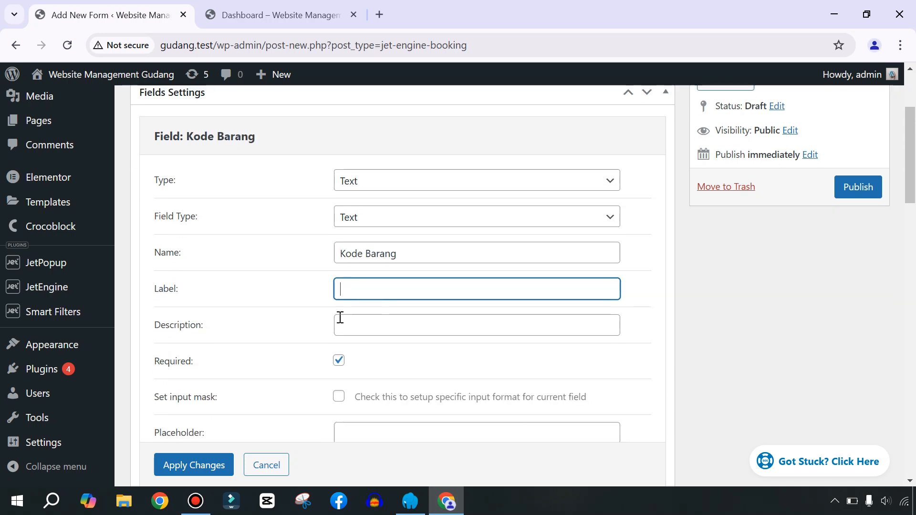
type("Kode Barang")
key("shift+Tab")
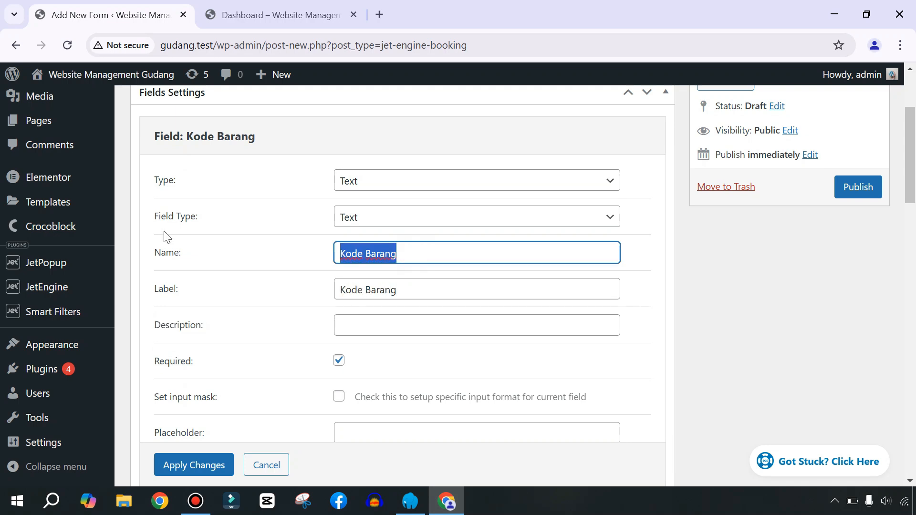
key("BackSpace")
type("kode")
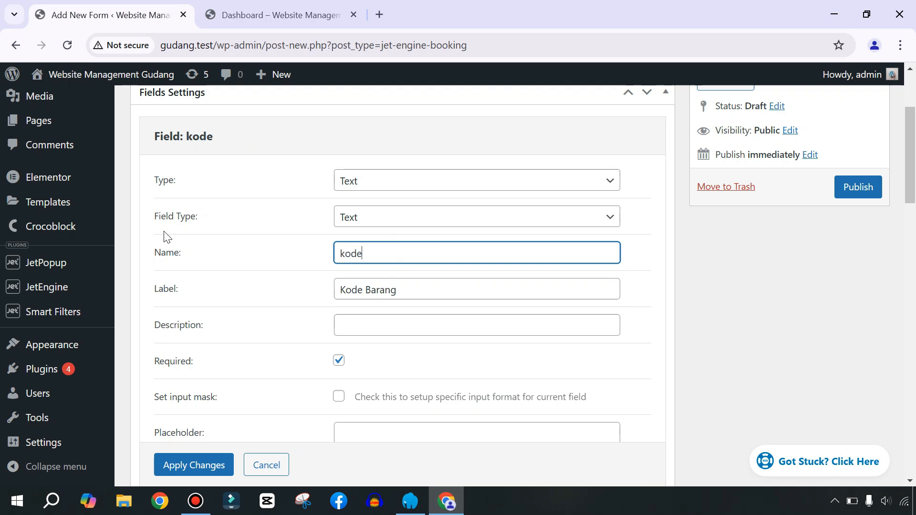
type("-barang")
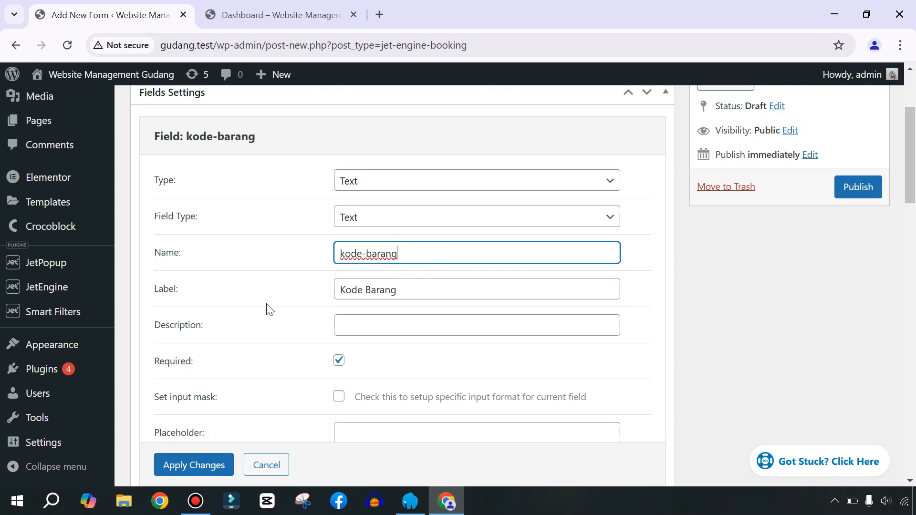
triple_click(415, 252)
left_click_drag(172, 258, 215, 256)
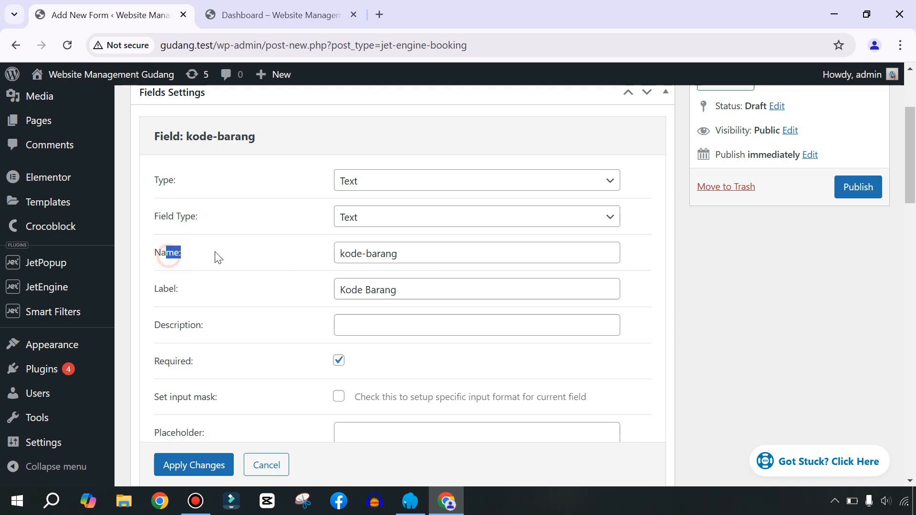
triple_click(434, 252)
left_click(275, 258)
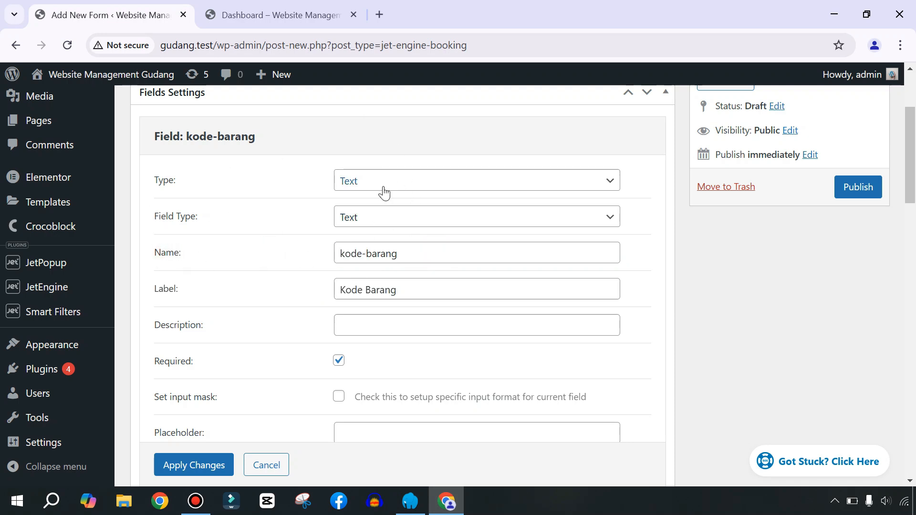
Change the kode-barang field's type to Number.
left_click(364, 187)
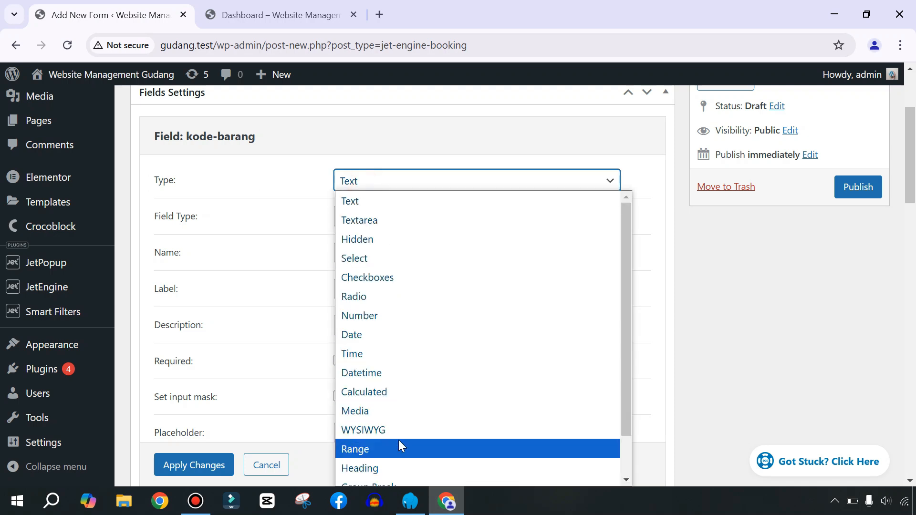
scroll(393, 444, "down", 2)
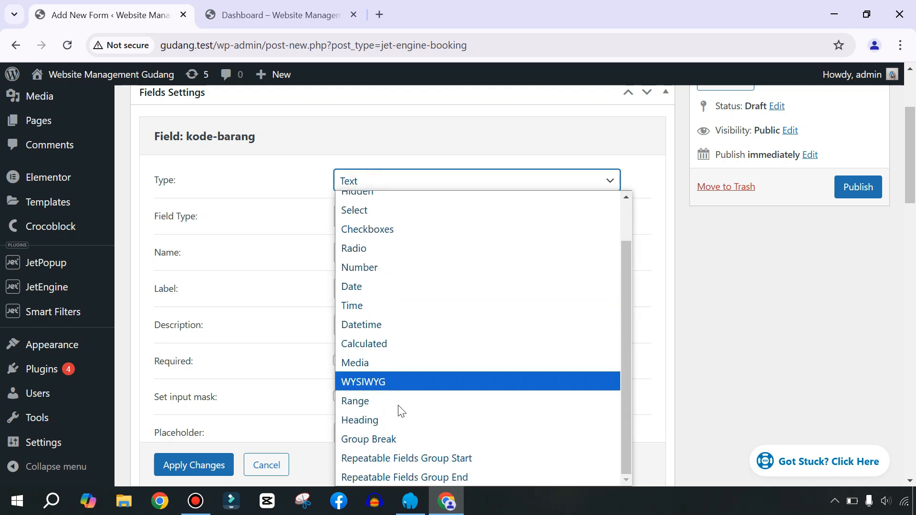
left_click(359, 267)
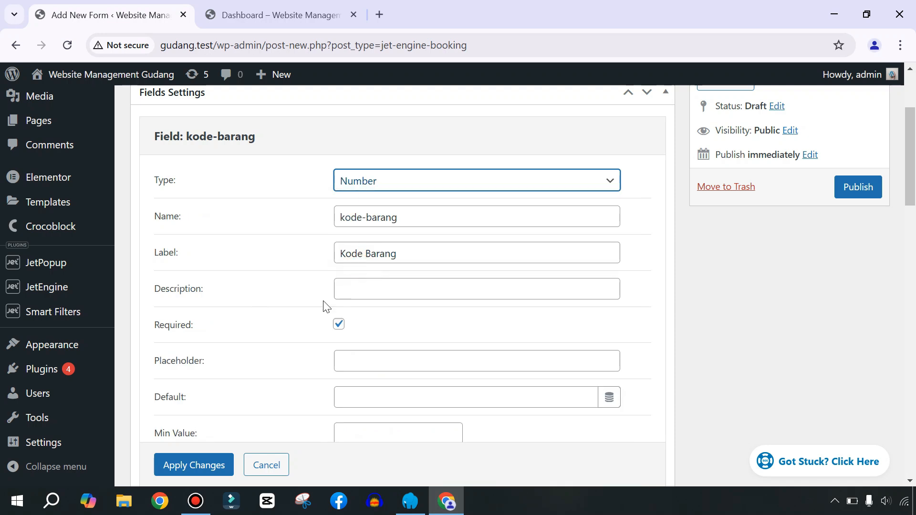
Give the kode-barang field the placeholder "Masukkan Kode Barang" and apply the field changes.
scroll(280, 300, "down", 5)
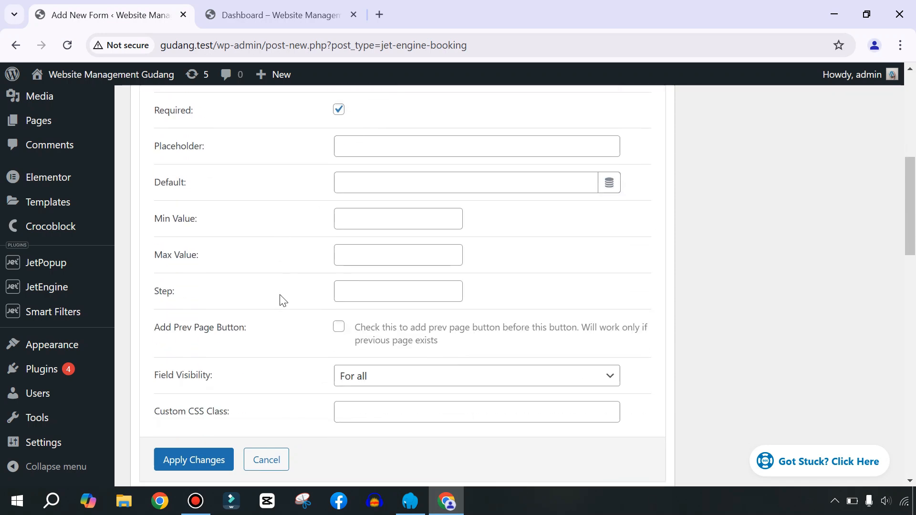
left_click_drag(164, 142, 254, 153)
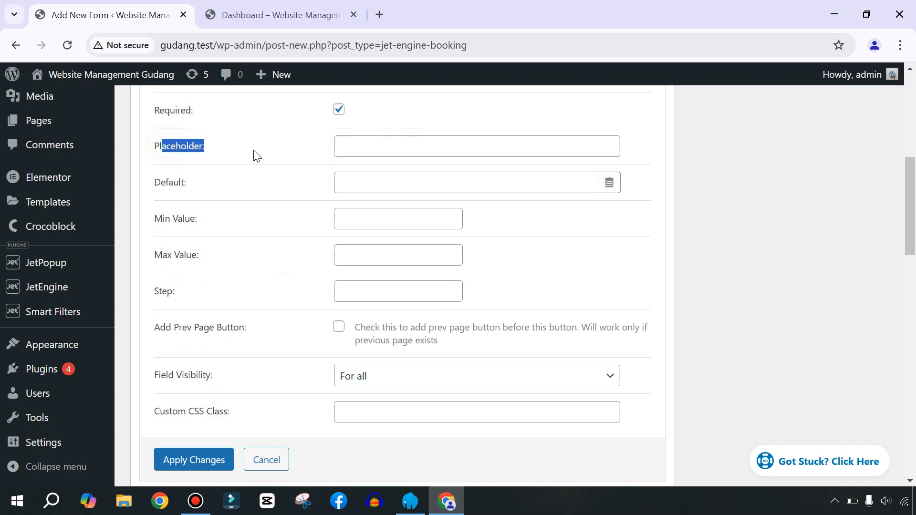
left_click(356, 148)
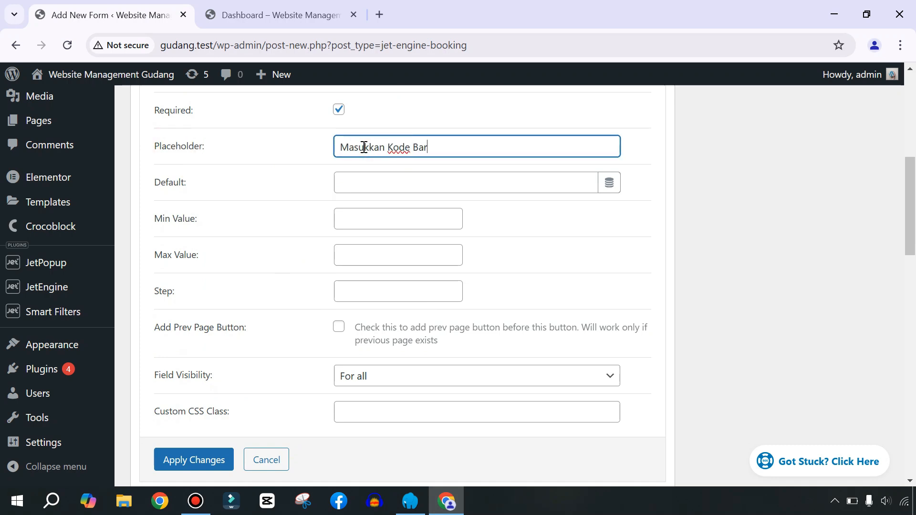
scroll(333, 230, "up", 6)
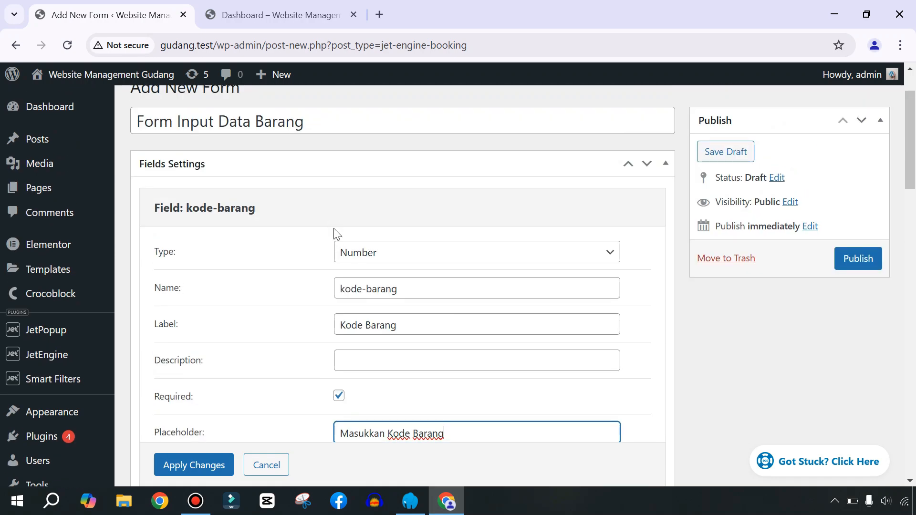
scroll(338, 234, "down", 3)
scroll(247, 256, "down", 6)
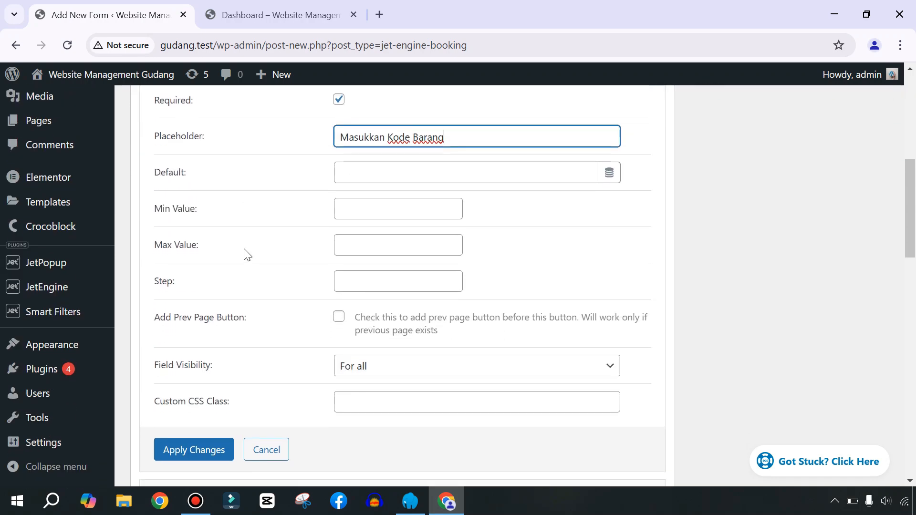
left_click(187, 319)
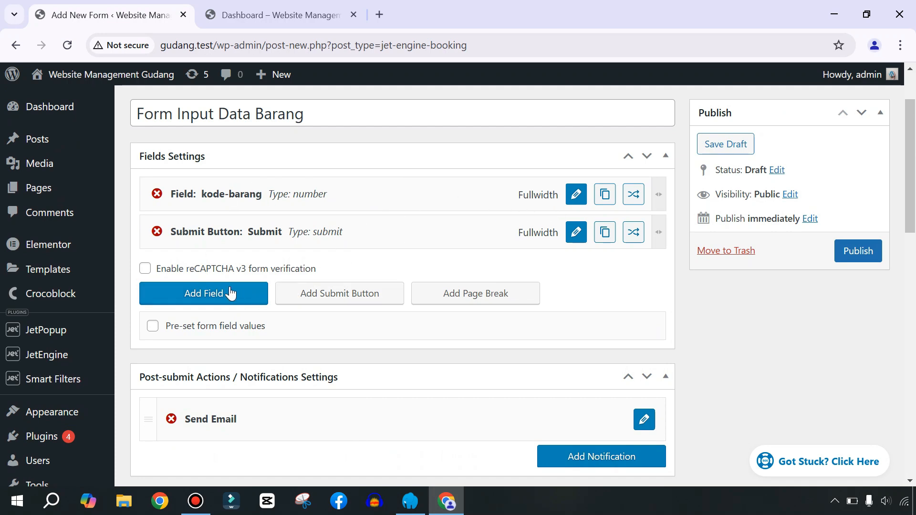
Add a second text field above the Submit button, named nama-barang and labelled "Nama Barang".
left_click(231, 293)
left_click_drag(313, 265, 317, 241)
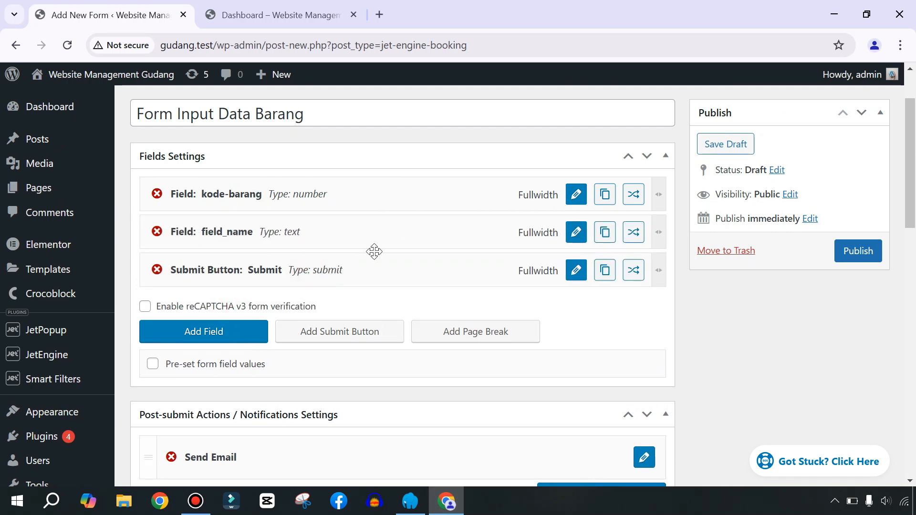
left_click(577, 232)
double_click(452, 313)
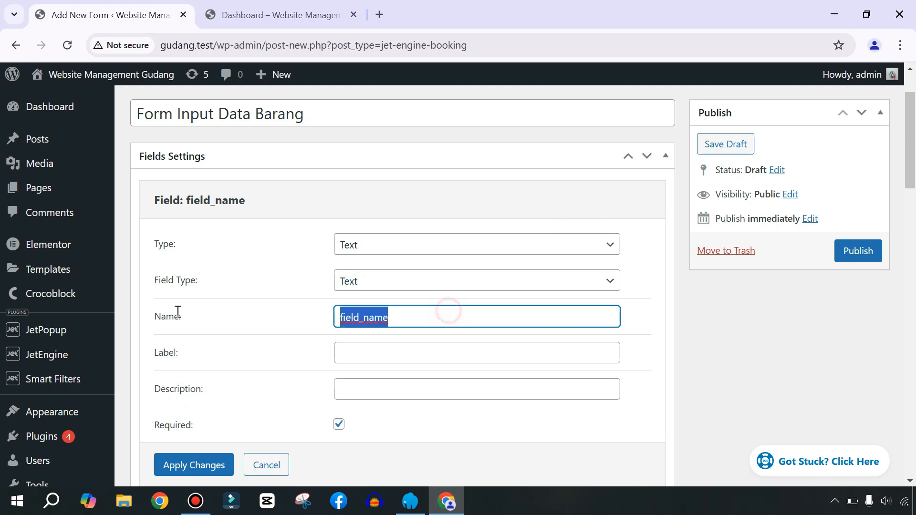
type("nama-barang")
key("Tab")
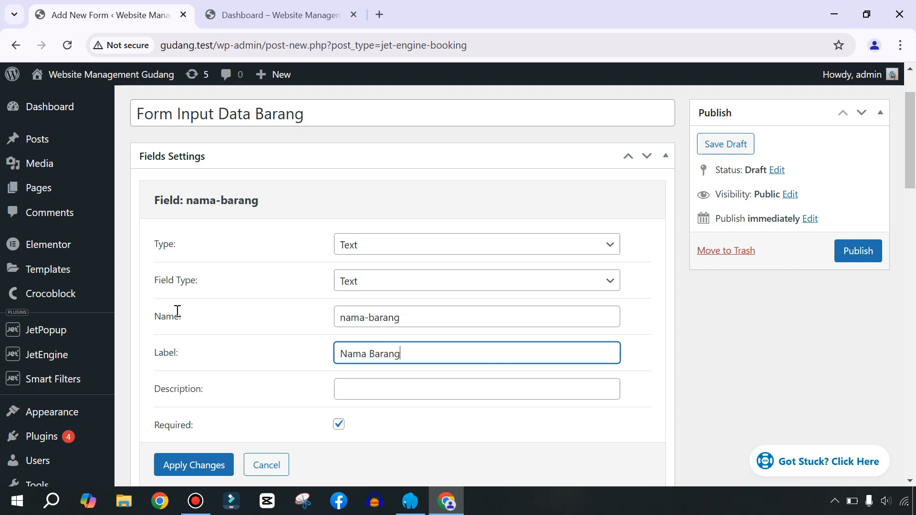
Give the nama-barang field the placeholder "Masukkan Nama Barang" and apply the field changes.
scroll(264, 305, "down", 3)
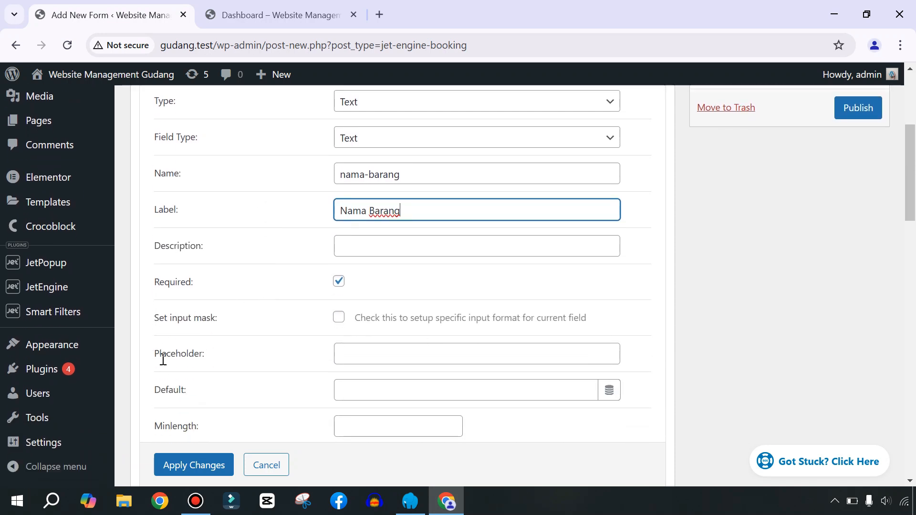
left_click(364, 345)
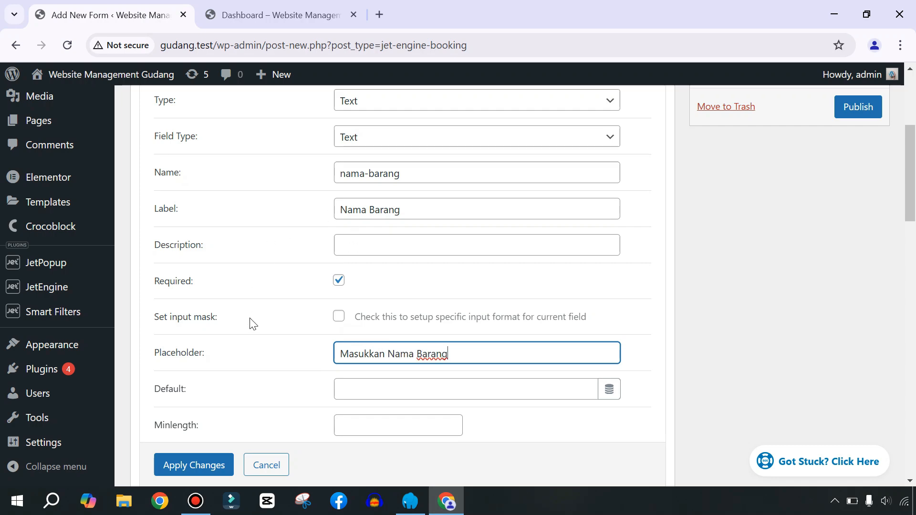
scroll(249, 325, "down", 3)
left_click(186, 466)
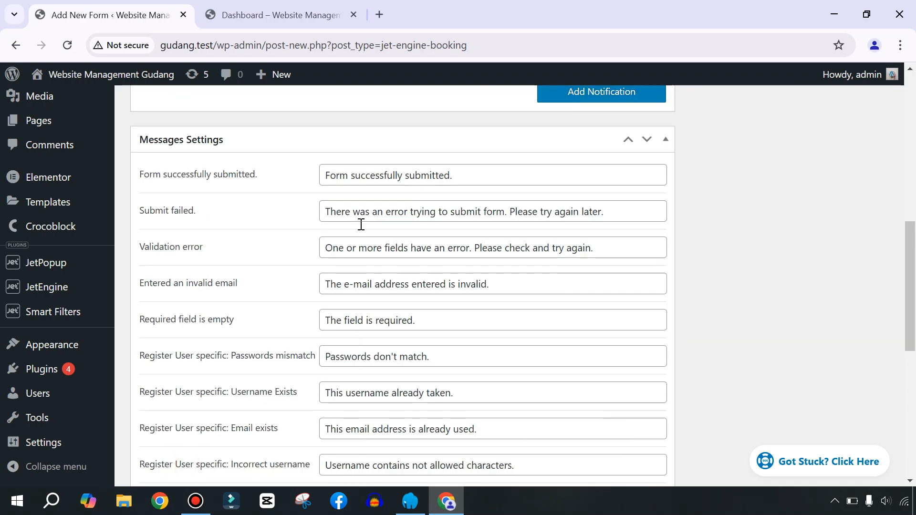
Narrow the kode-barang field in the form layout to a little over half of the full width.
scroll(360, 228, "up", 10)
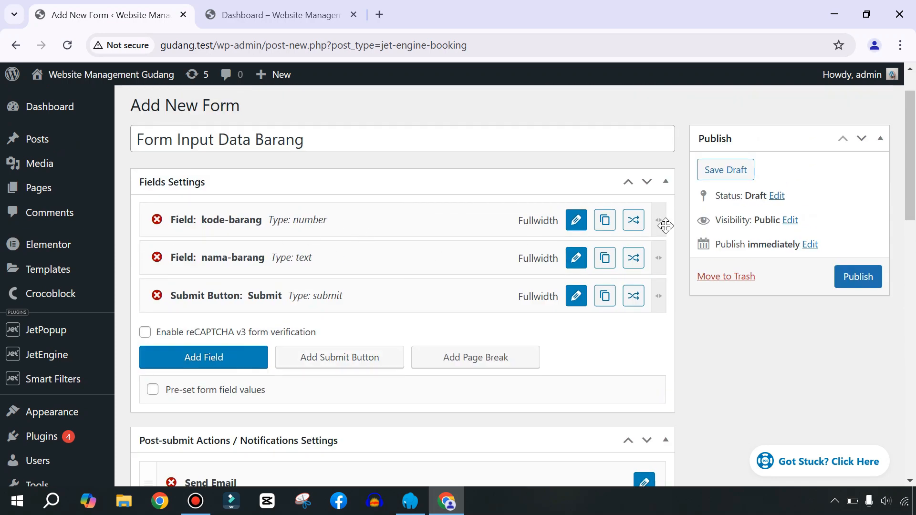
left_click_drag(659, 221, 418, 220)
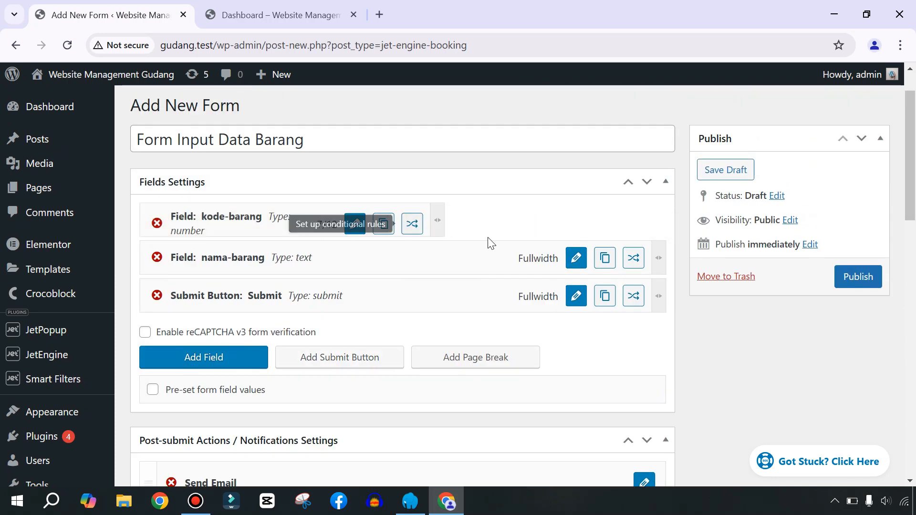
Set the kode-barang and nama-barang fields to half width and place them side by side in one row.
left_click_drag(659, 258, 415, 257)
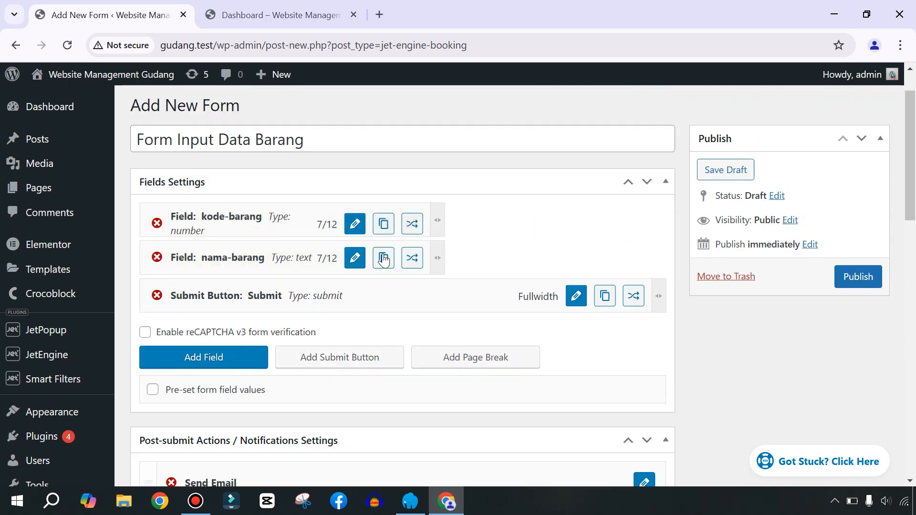
left_click_drag(293, 258, 590, 229)
left_click_drag(661, 219, 595, 219)
left_click_drag(440, 254, 394, 255)
left_click_drag(403, 210, 465, 222)
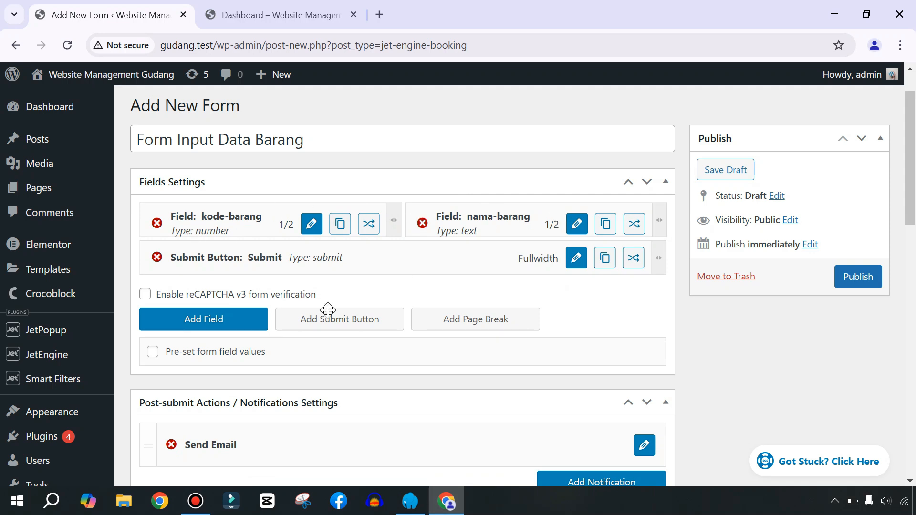
Add a Number field above the Submit button, named jumlah and labelled "Jumlah".
left_click(224, 324)
left_click_drag(323, 308, 323, 270)
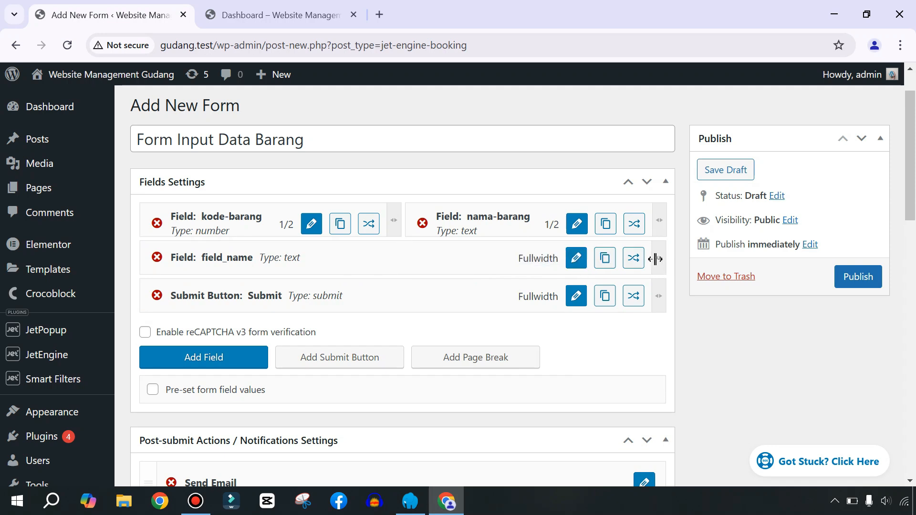
left_click(576, 258)
double_click(454, 338)
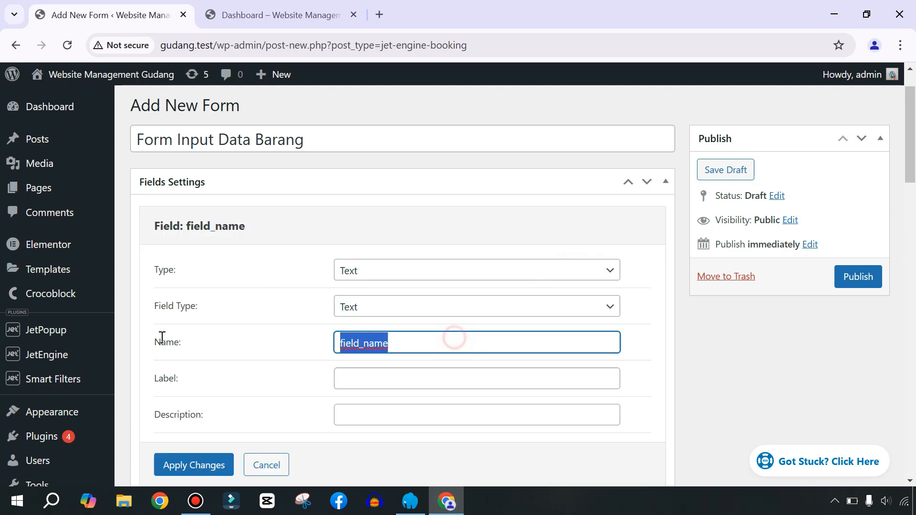
type("jumlah")
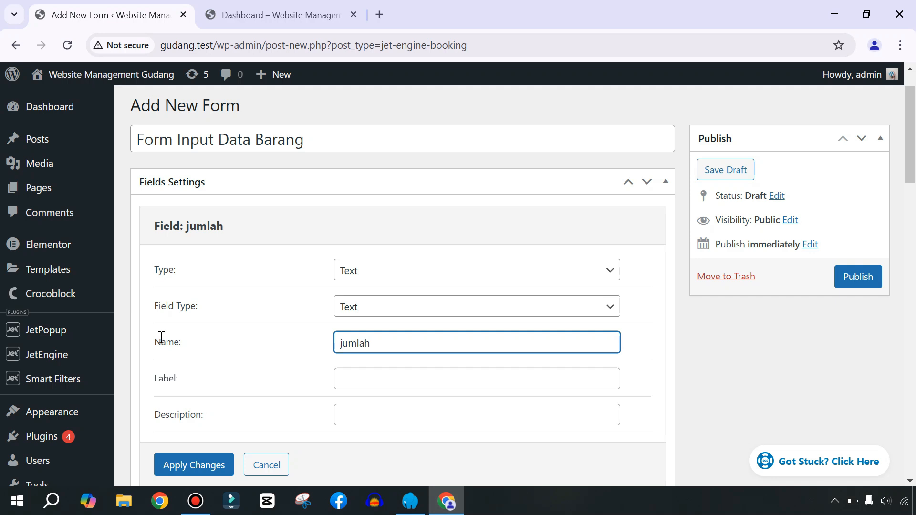
left_click(361, 278)
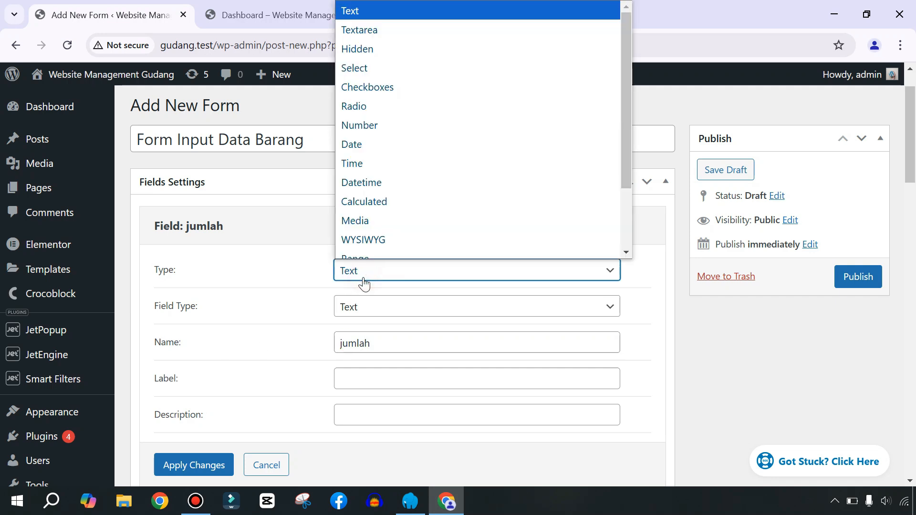
left_click(358, 126)
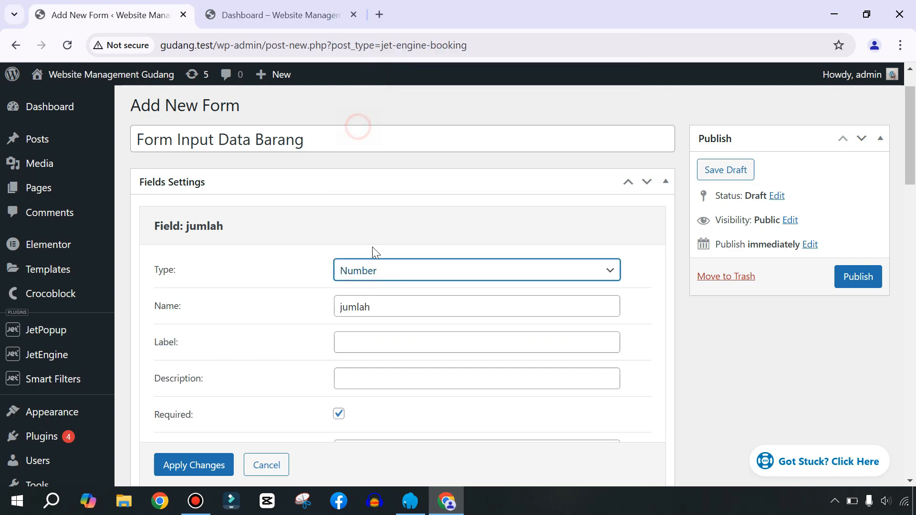
left_click(344, 343)
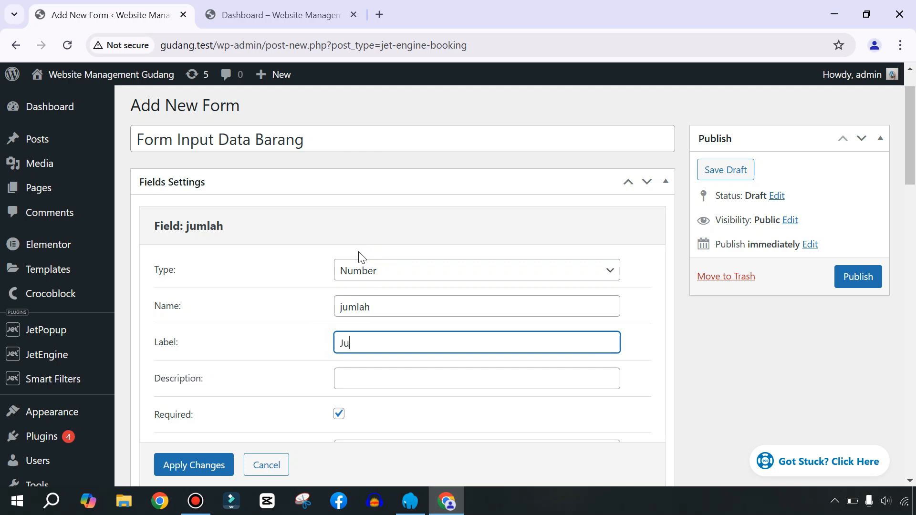
Give the jumlah field the placeholder "Masukkan Jumlah Barang" and apply the field changes.
scroll(169, 315, "down", 5)
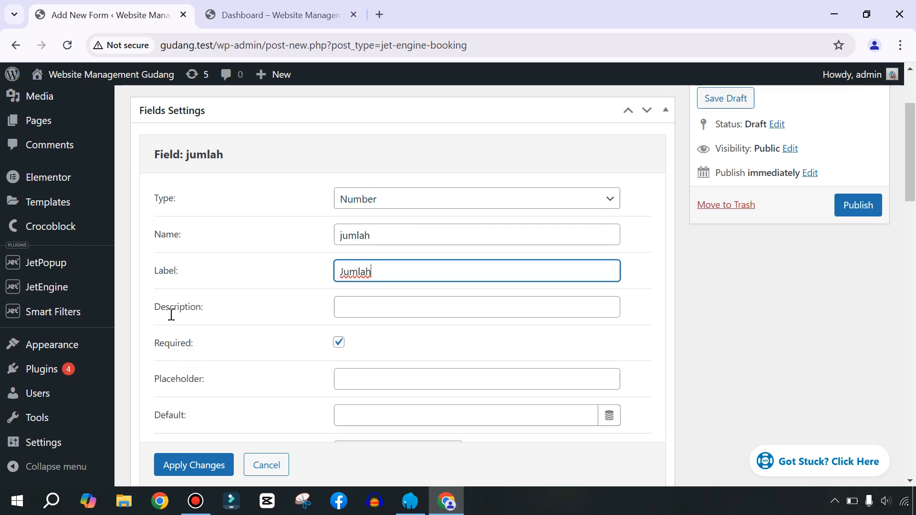
left_click(401, 237)
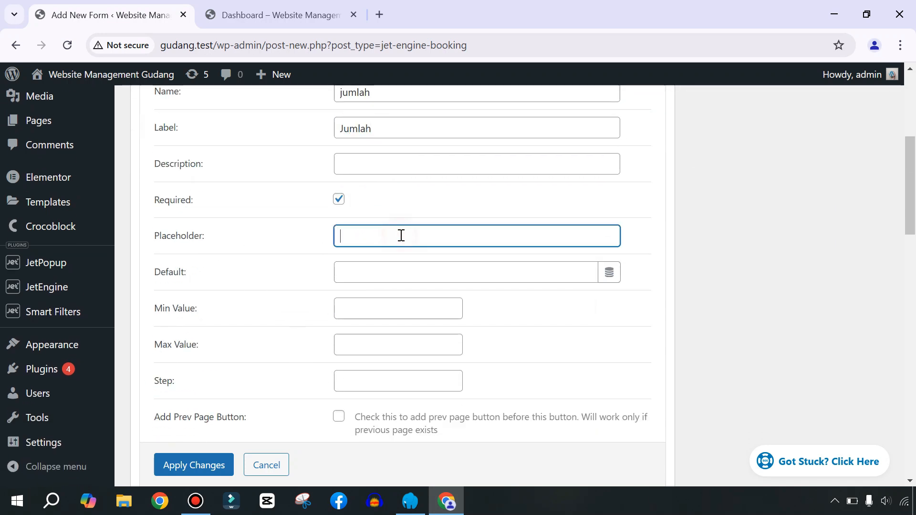
type("Masukkan ")
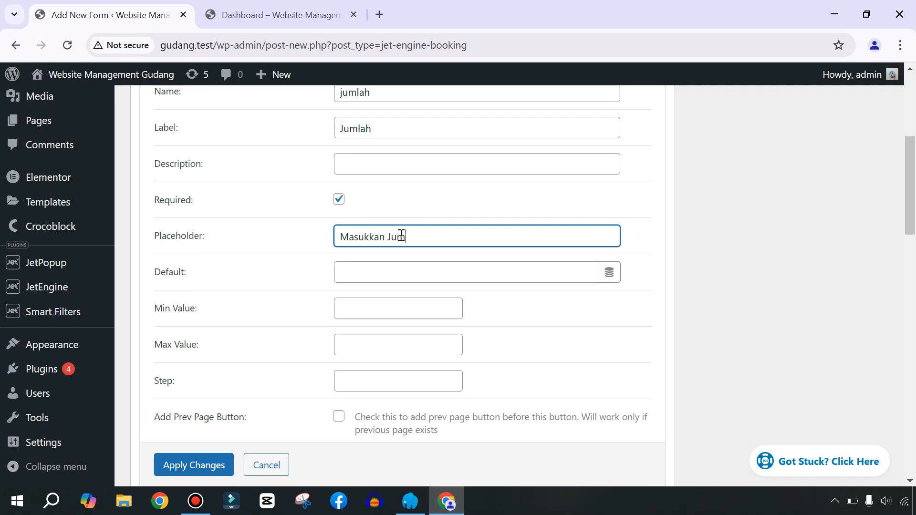
type("Jumlah Barang")
left_click(193, 464)
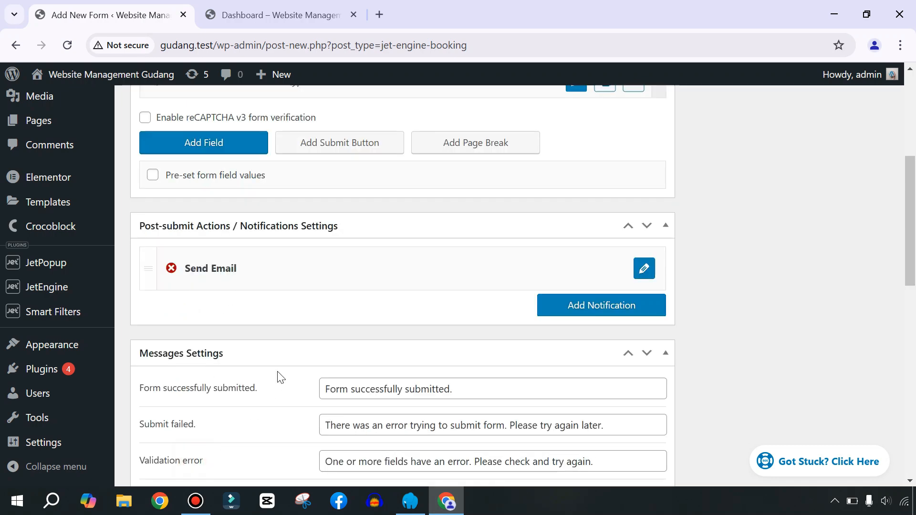
Narrow the jumlah field to half width, duplicate it, and place the copy beside it in the same row.
scroll(287, 363, "up", 5)
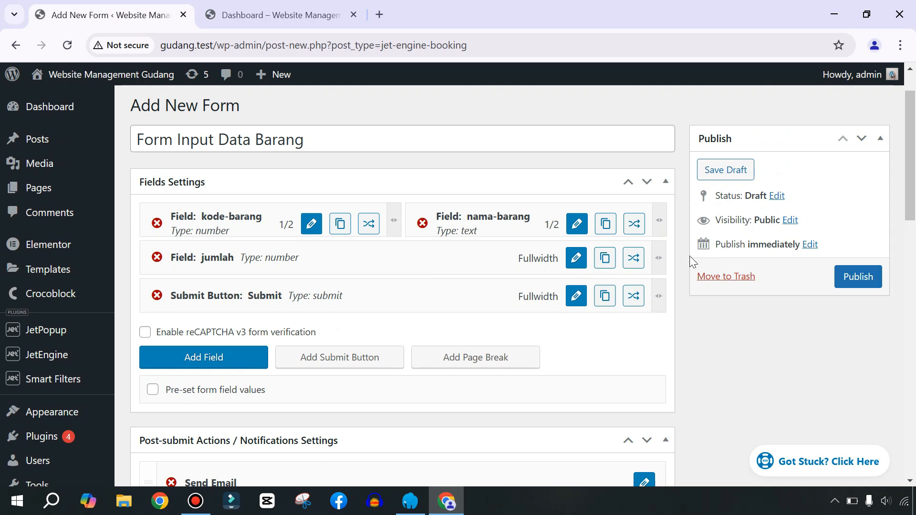
left_click_drag(659, 260, 395, 260)
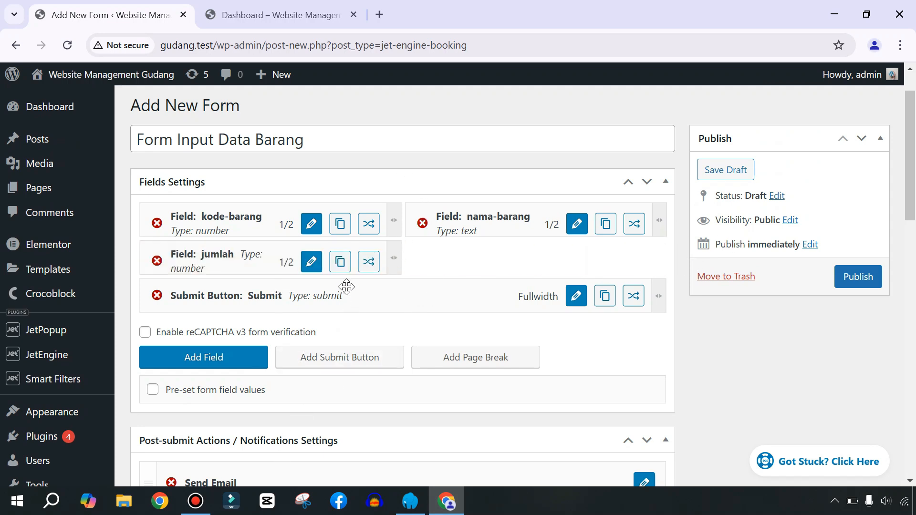
scroll(425, 206, "down", 2)
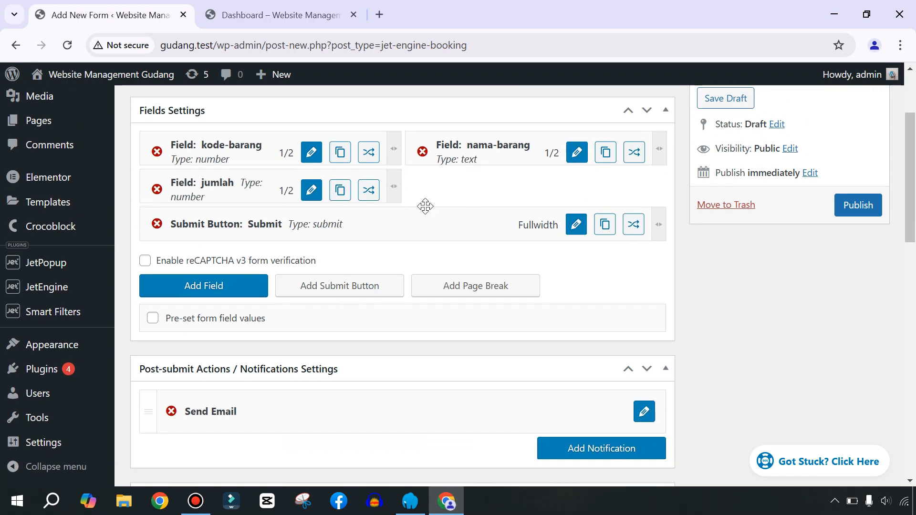
left_click(341, 191)
mouse_move(236, 226)
left_mouse_down()
mouse_move(482, 235)
mouse_move(520, 209)
mouse_move(506, 176)
left_mouse_up()
Rename the copied jumlah field to satuan and label it "Satuan".
left_click(576, 193)
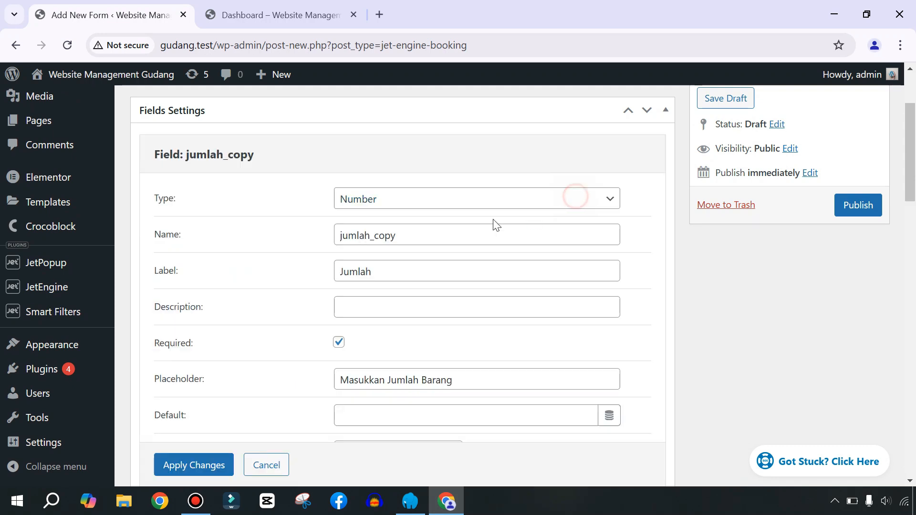
left_click(428, 236)
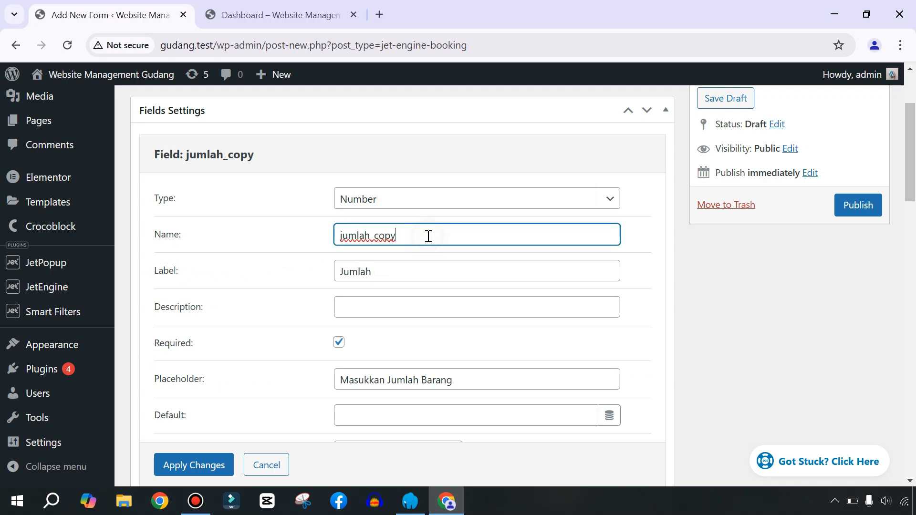
double_click(428, 235)
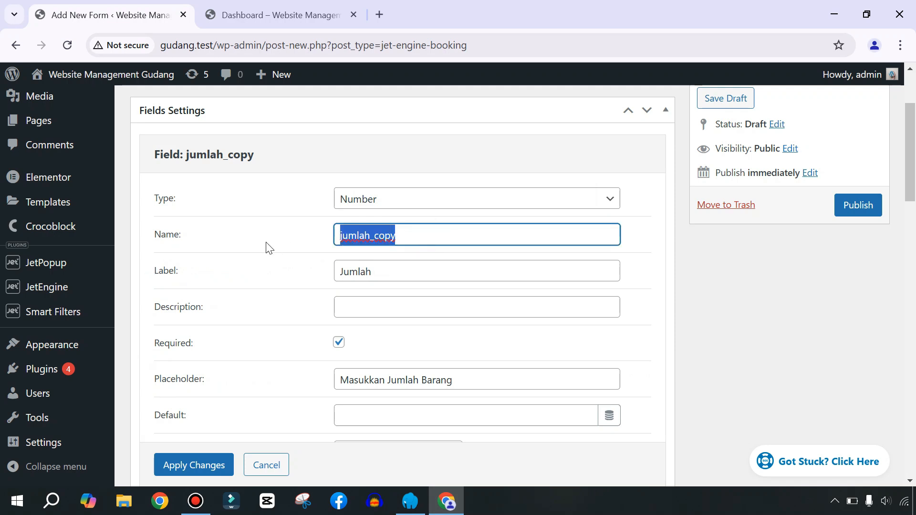
type("s")
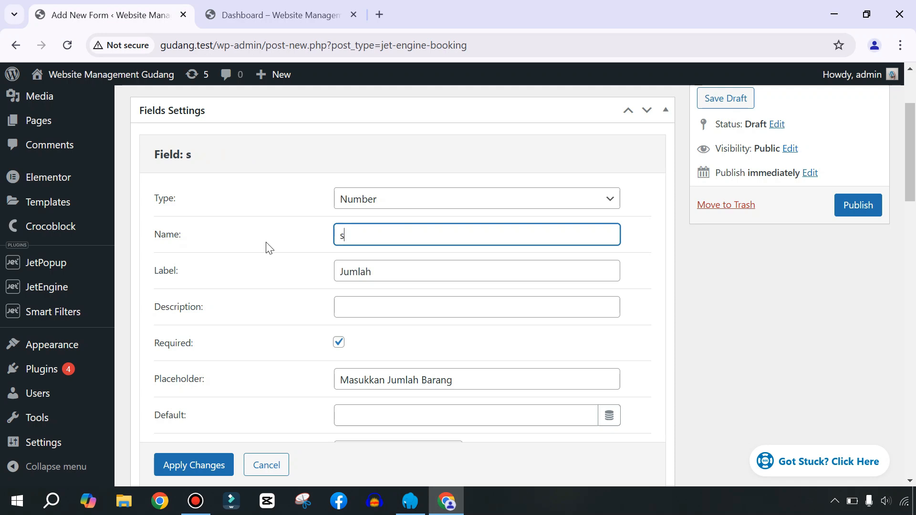
type("atua")
double_click(380, 271)
type("S")
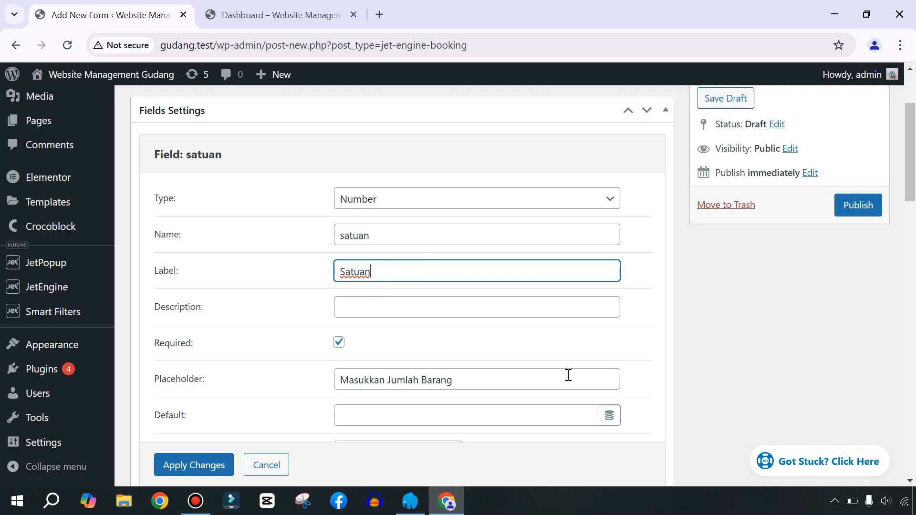
Change the satuan field's type to Select.
left_click_drag(568, 380, 180, 378)
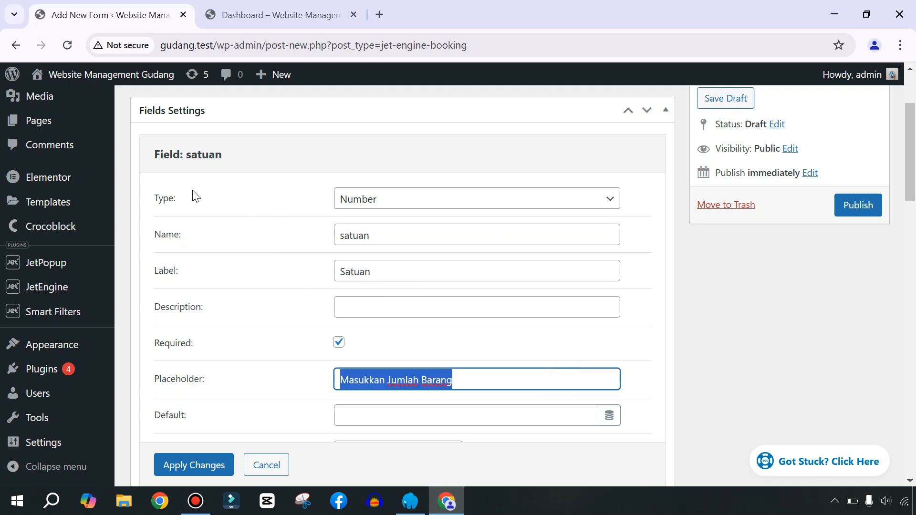
left_click(411, 199)
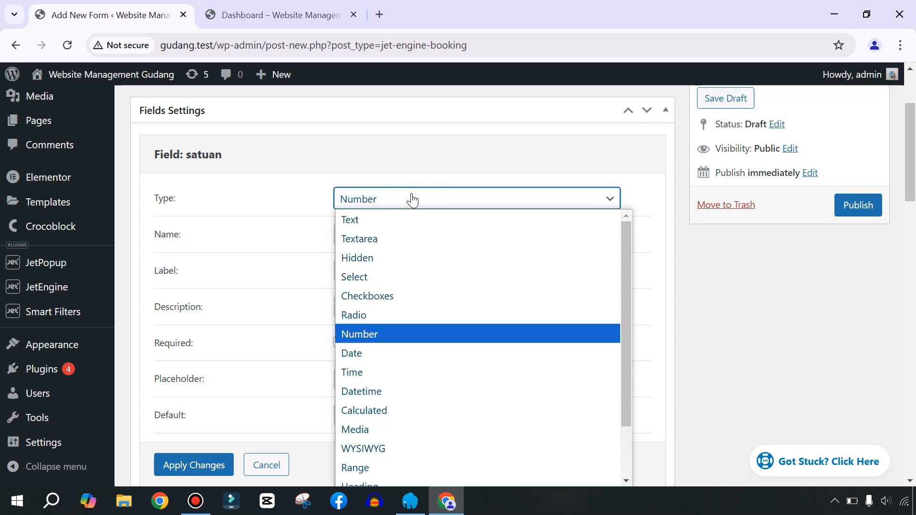
left_click(363, 277)
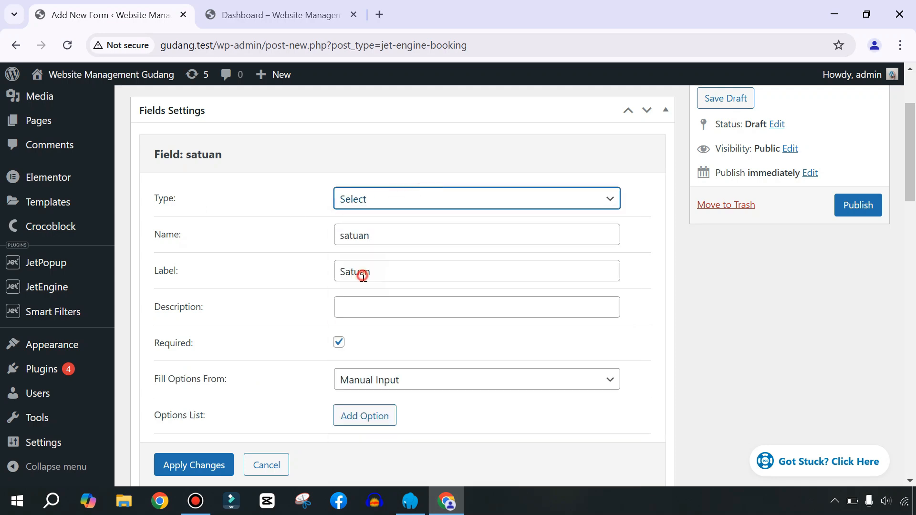
Open the JetEngine taxonomies list in a new browser tab and check it for the Satuan taxonomy.
scroll(299, 311, "down", 3)
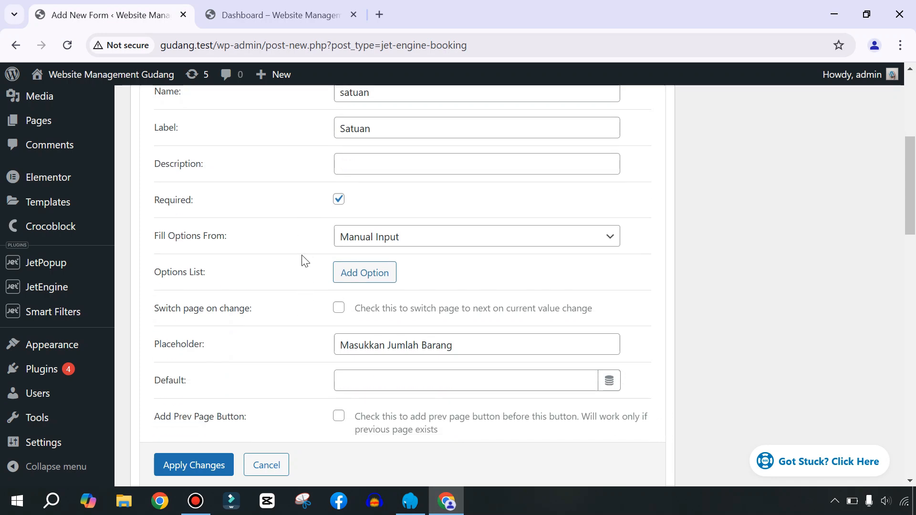
scroll(306, 262, "up", 3)
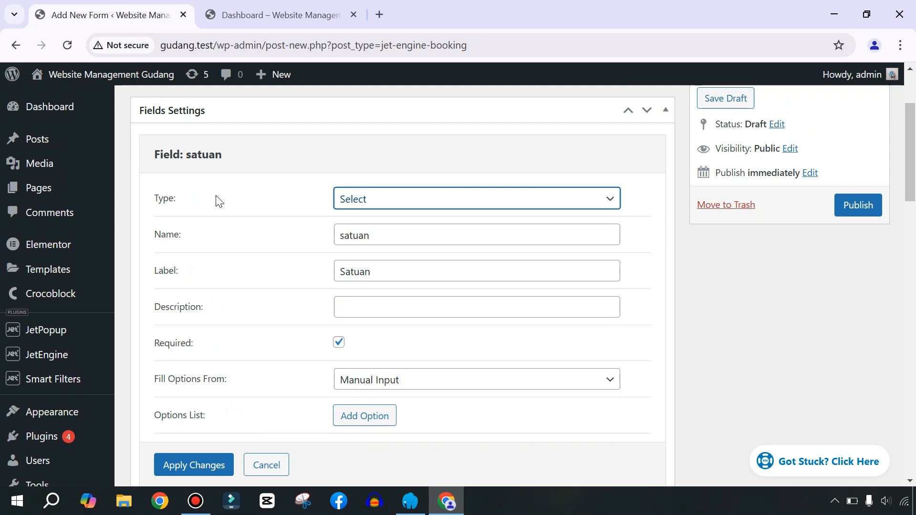
mouse_move(53, 355)
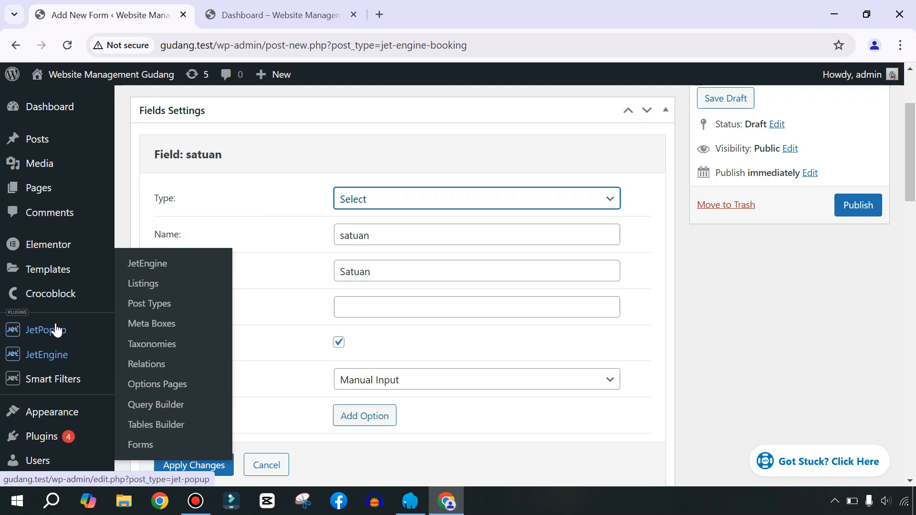
scroll(55, 330, "down", 3)
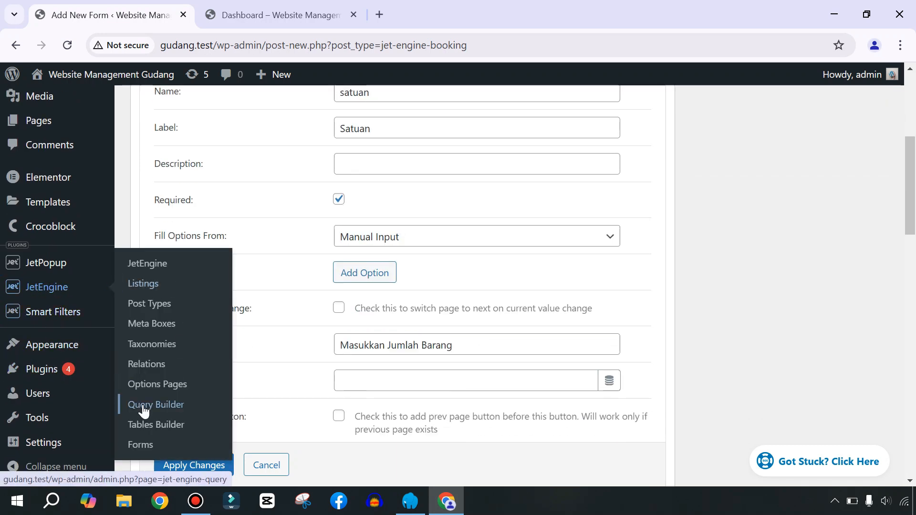
right_click(145, 344)
left_click(185, 186)
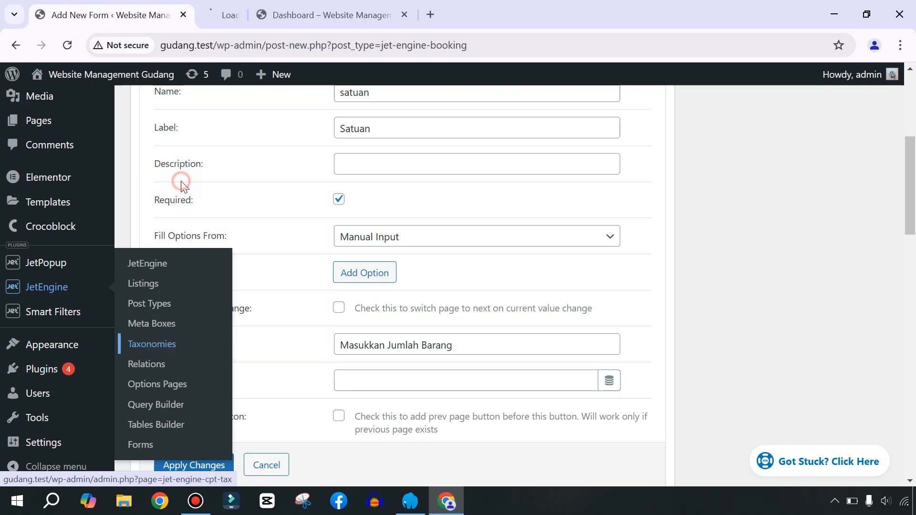
left_click(270, 9)
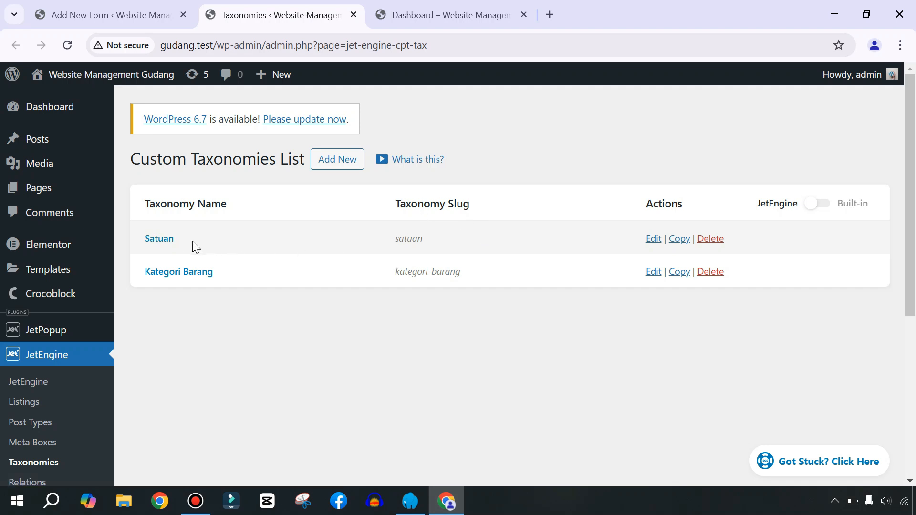
left_click_drag(191, 234, 126, 235)
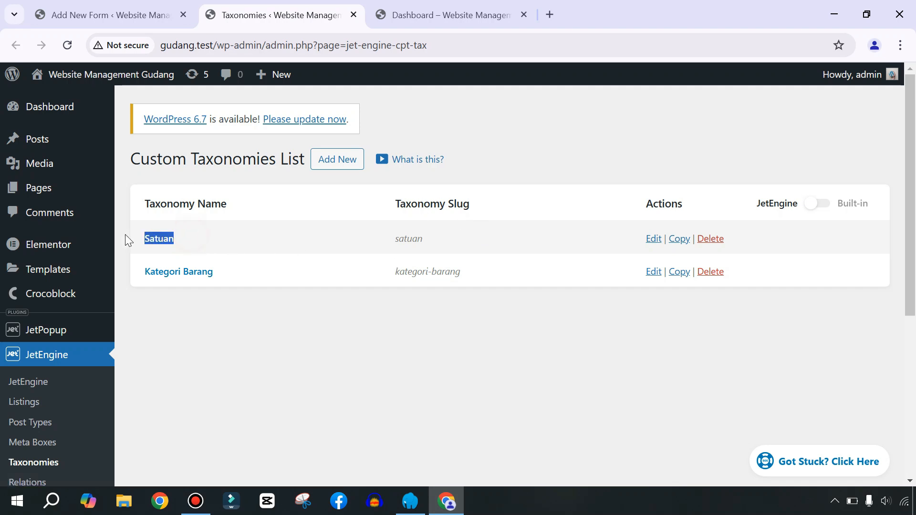
left_click(214, 232)
Return to the form's browser tab and set the satuan field to fill its options from Terms.
left_click(122, 15)
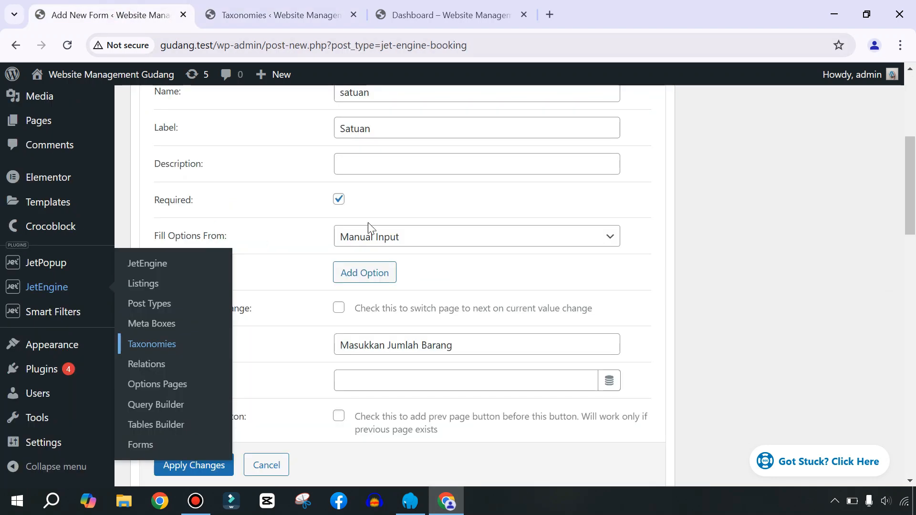
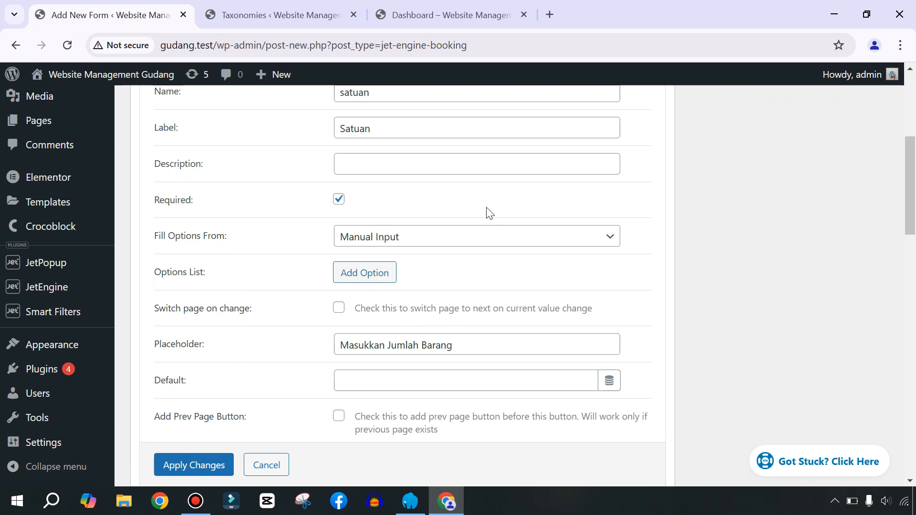
scroll(319, 254, "up", 2)
scroll(328, 242, "down", 2)
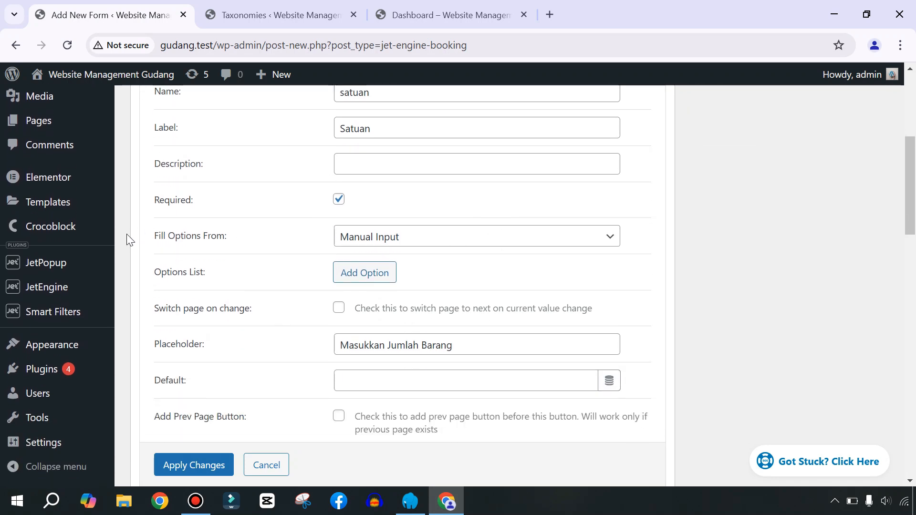
left_click(359, 237)
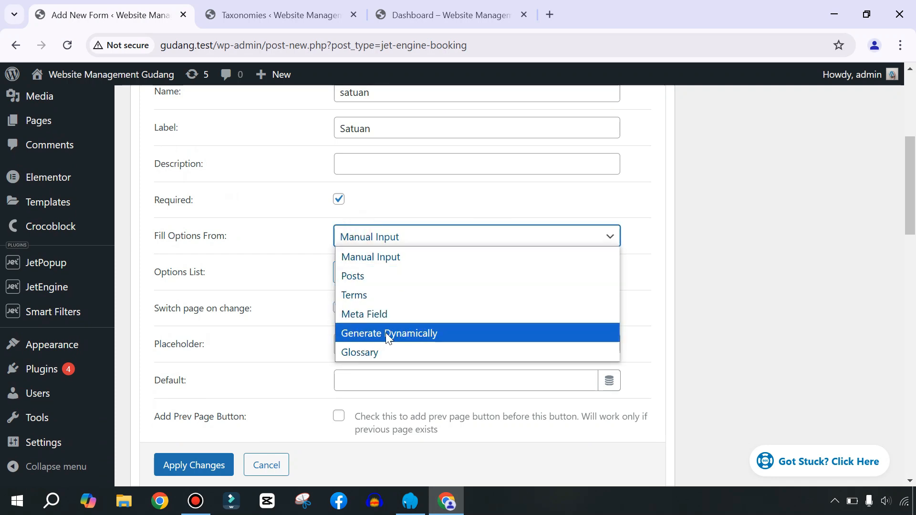
left_click(356, 296)
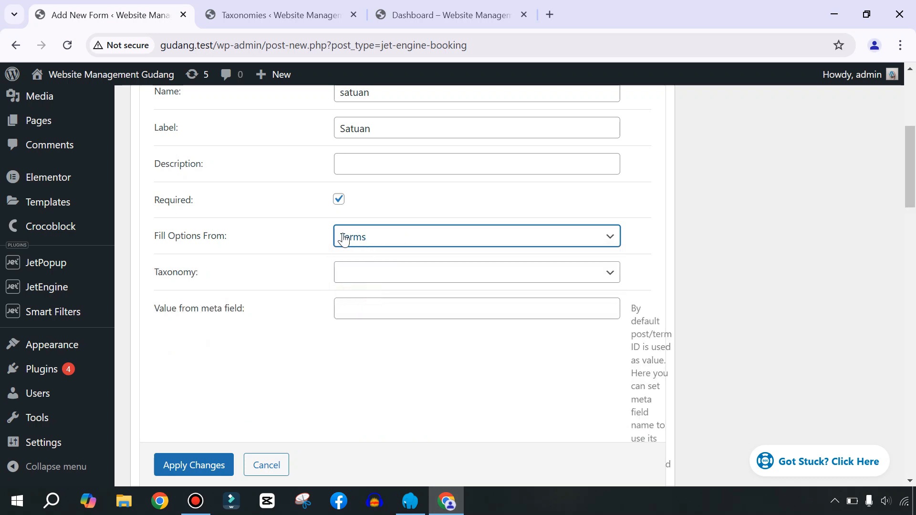
Set the satuan field's taxonomy to Satuan.
left_click(389, 272)
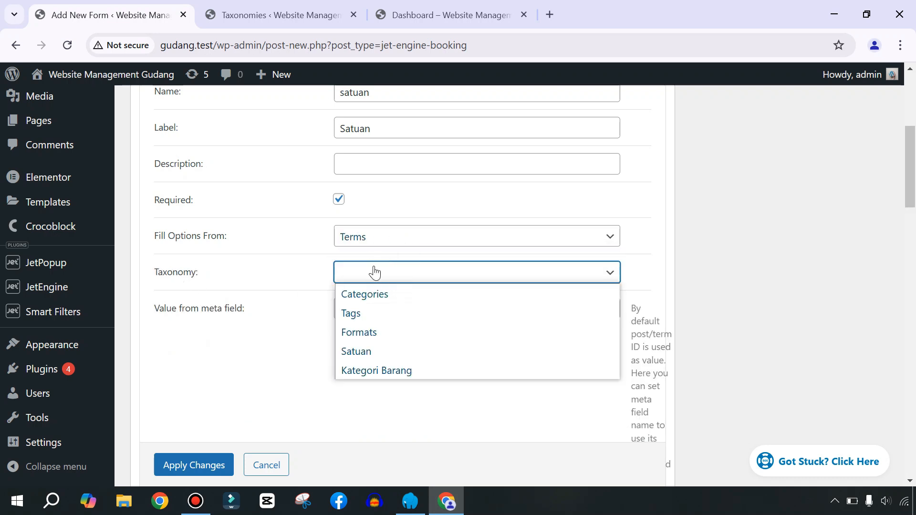
left_click(368, 351)
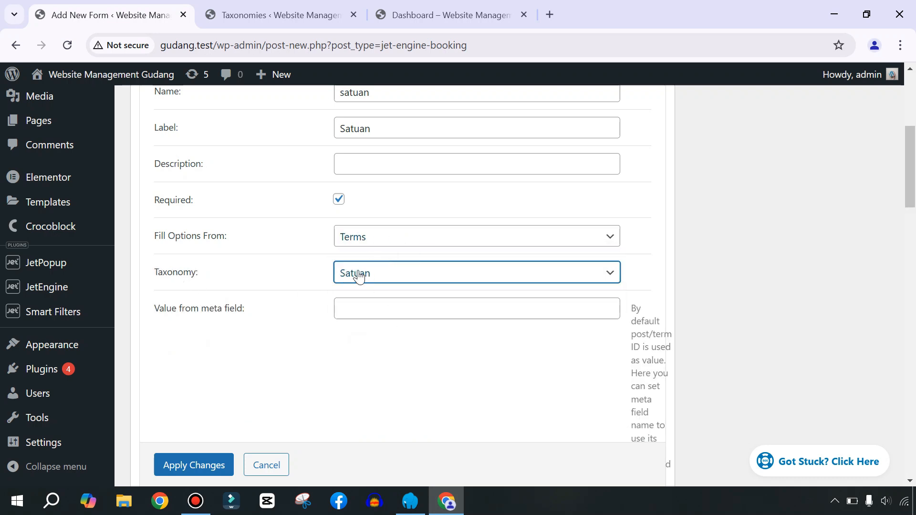
scroll(311, 287, "up", 2)
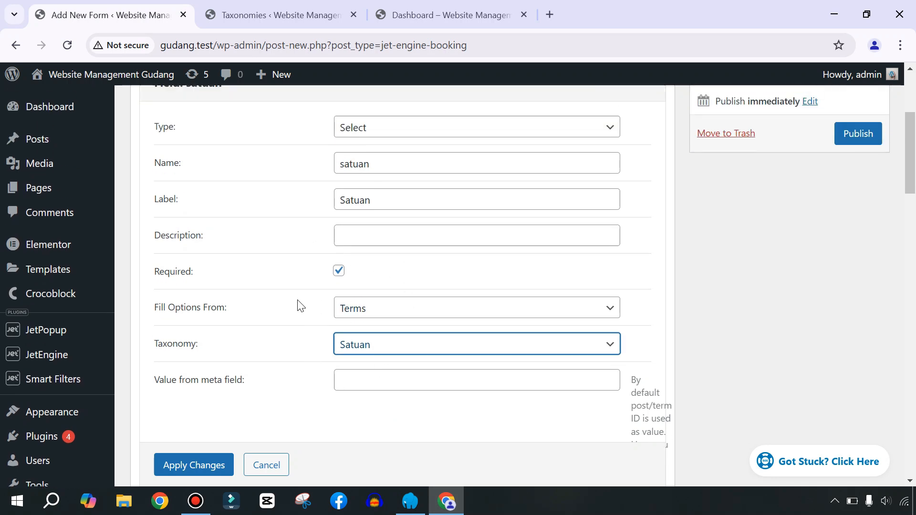
Replace the satuan field's placeholder with "Pilih Satuan" and apply the field changes.
scroll(301, 306, "down", 5)
scroll(300, 306, "down", 4)
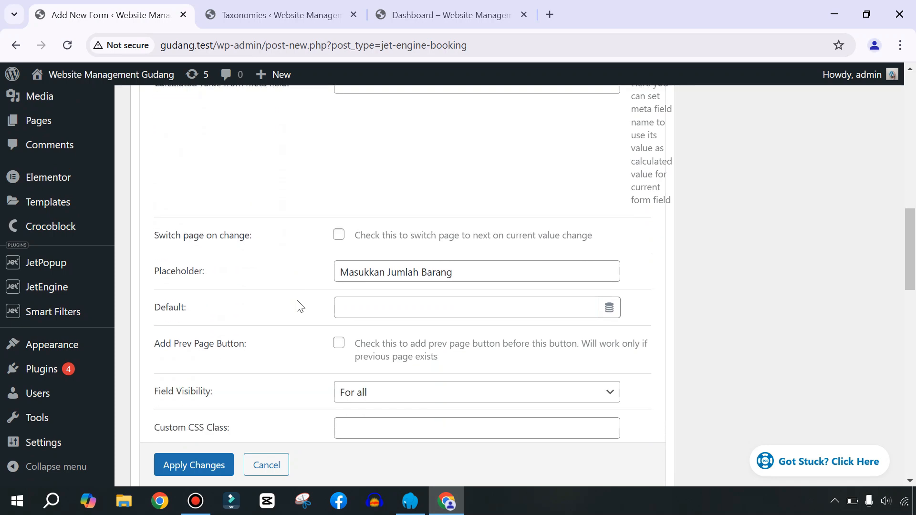
triple_click(518, 270)
type("Pilih Satuan")
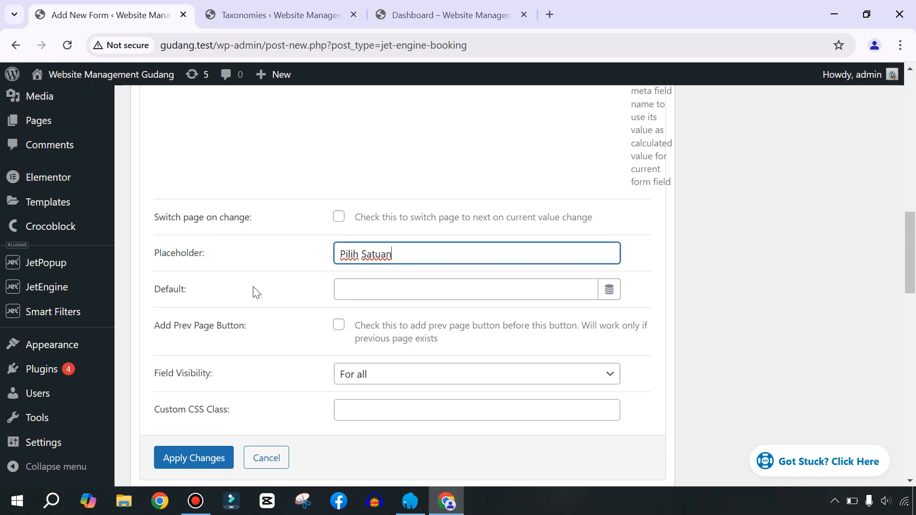
scroll(254, 292, "down", 3)
left_click(191, 331)
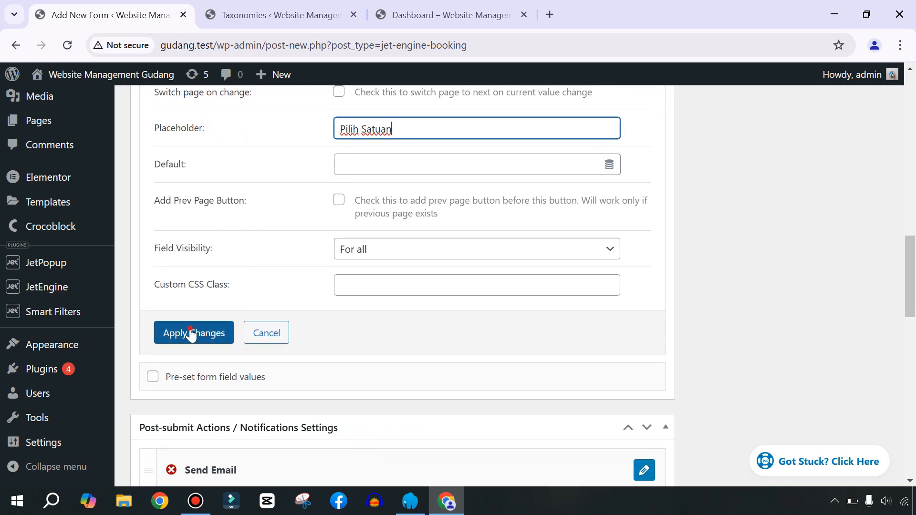
Duplicate the satuan field and place the copy directly below satuan, above the submit button.
scroll(407, 253, "up", 6)
scroll(407, 253, "up", 12)
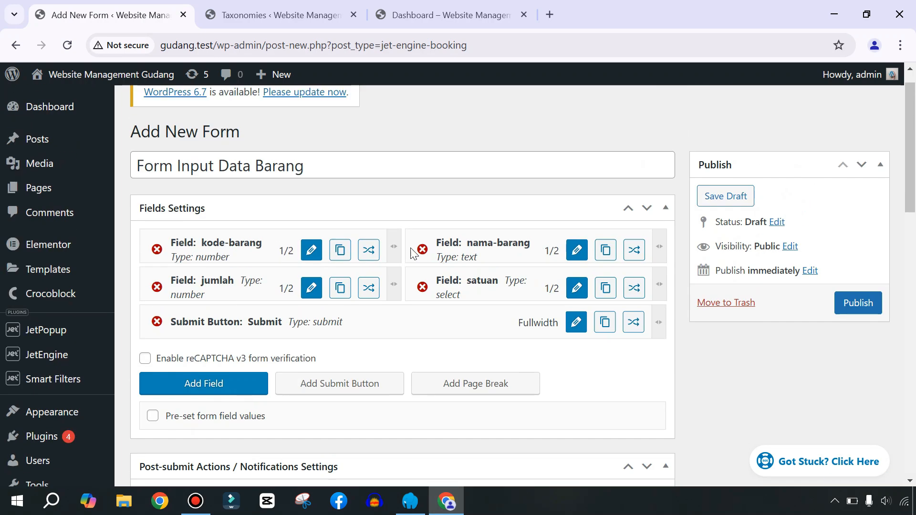
scroll(555, 179, "down", 1)
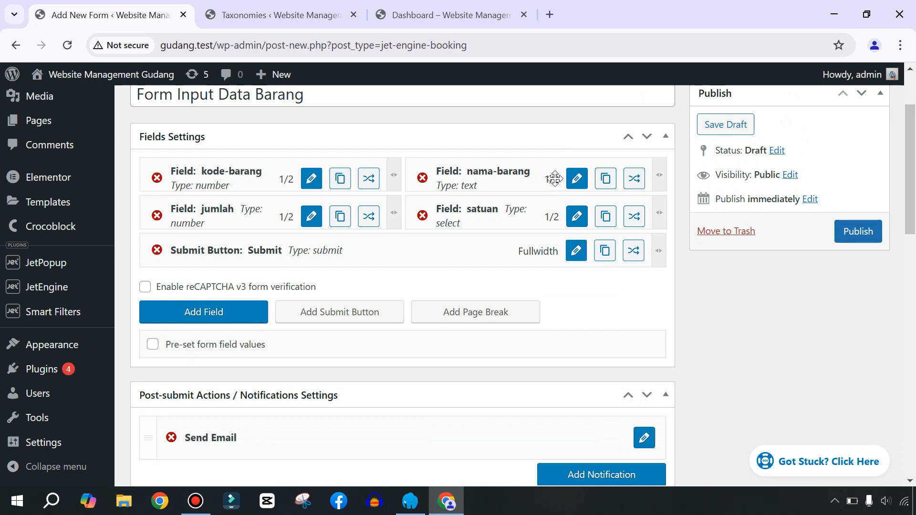
left_click(605, 218)
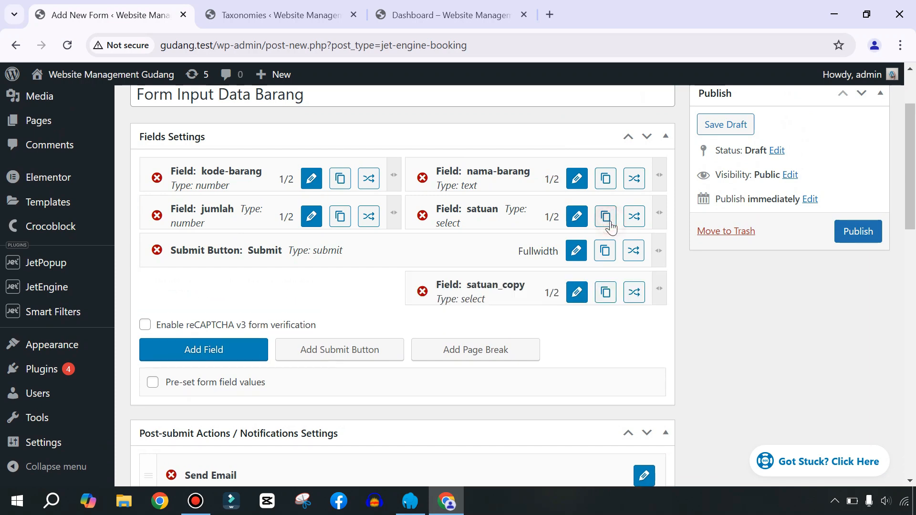
left_click_drag(474, 286, 475, 243)
Rename the copied satuan field to kategori and label it "Kategori".
left_click(577, 254)
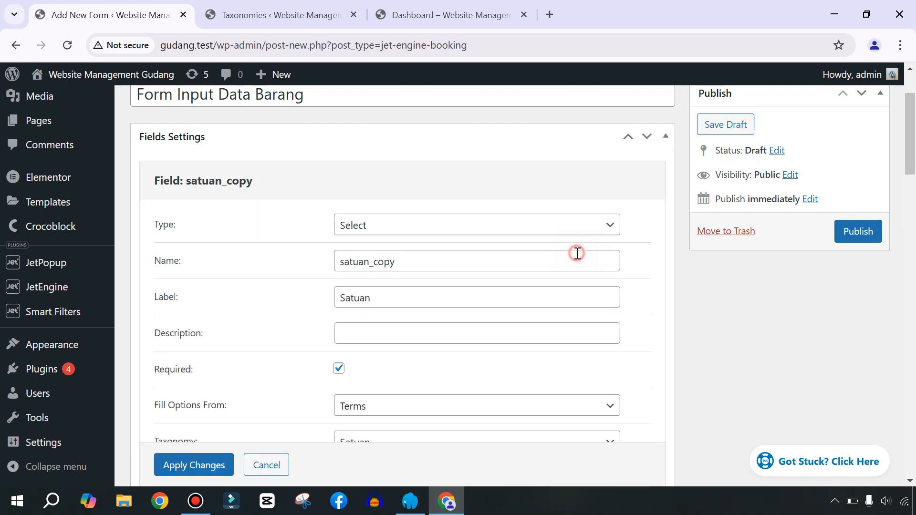
left_click(434, 263)
key("BackSpace")
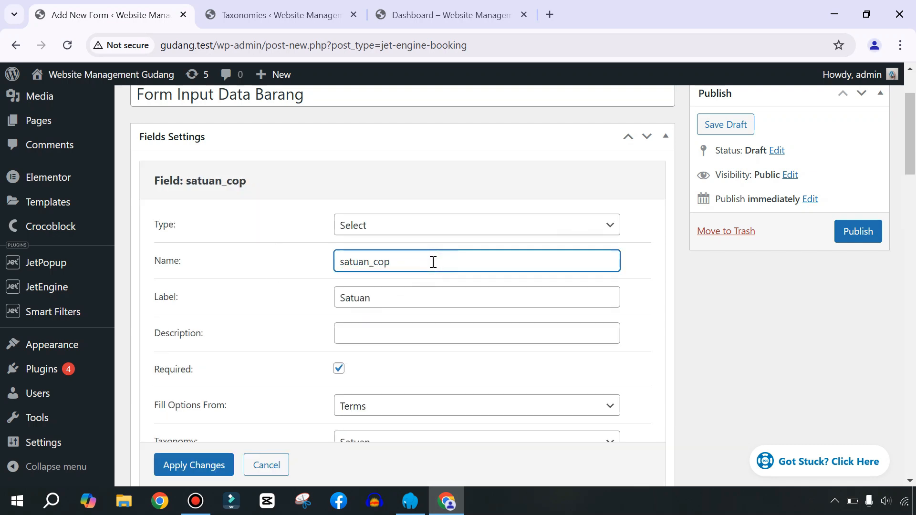
key("BackSpace")
key("BackSpace")
key("BackSpace")
key("BackSpace")
key("BackSpace")
key("BackSpace")
key("BackSpace")
key("BackSpace")
key("BackSpace")
type("akteg")
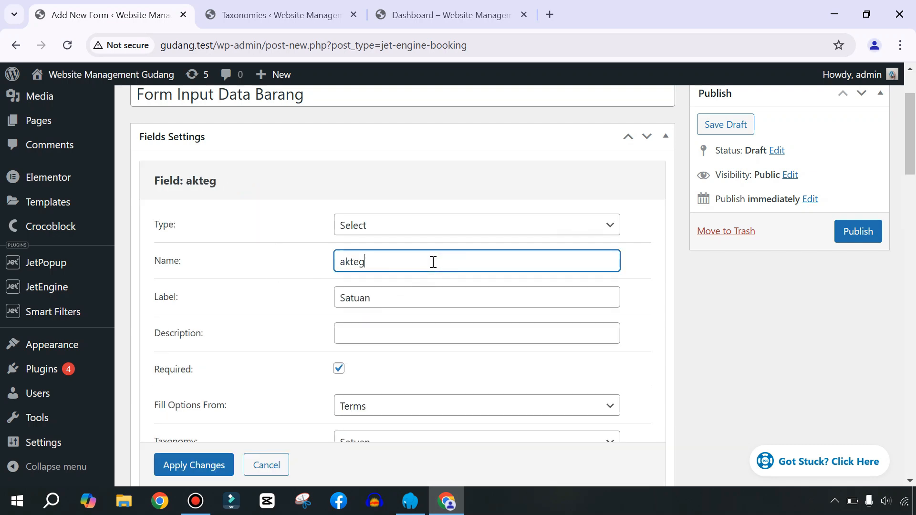
key("BackSpace")
key("BackSpace")
key("BackSpace")
type("kategori")
left_click_drag(430, 291, 219, 318)
type("K")
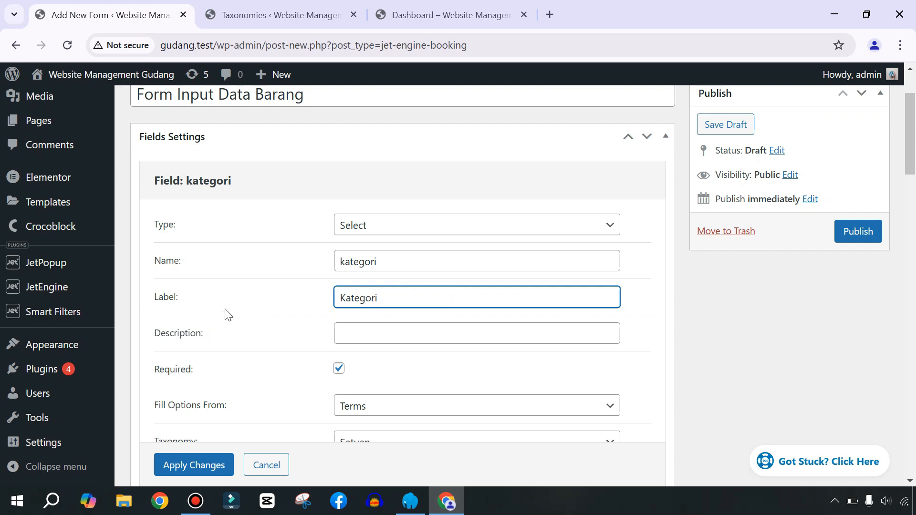
type("ategori")
Set the kategori field's taxonomy to Kategori Barang.
scroll(228, 315, "down", 3)
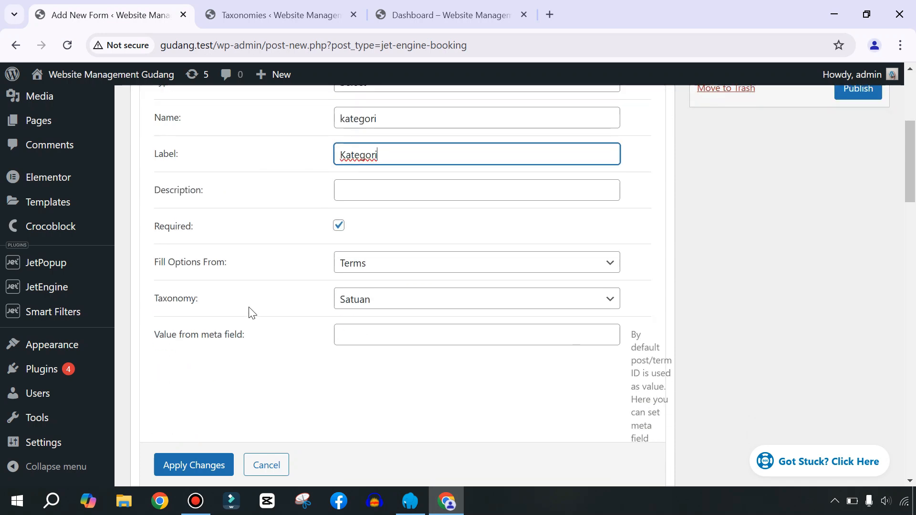
left_click(382, 303)
left_click(383, 397)
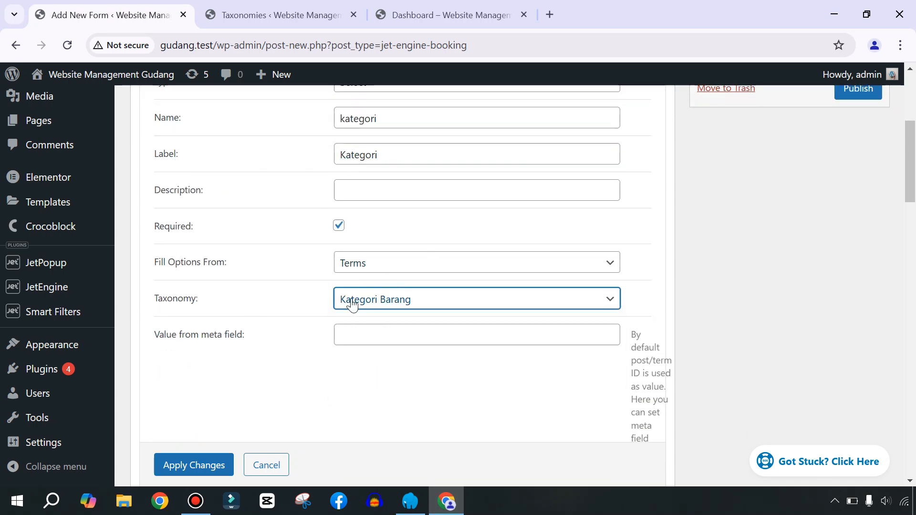
Change the kategori field's placeholder to "Pilih Kategori" and apply the field changes.
scroll(399, 294, "down", 7)
left_click(423, 228)
key("BackSpace")
key("BackSpace")
key("BackSpace")
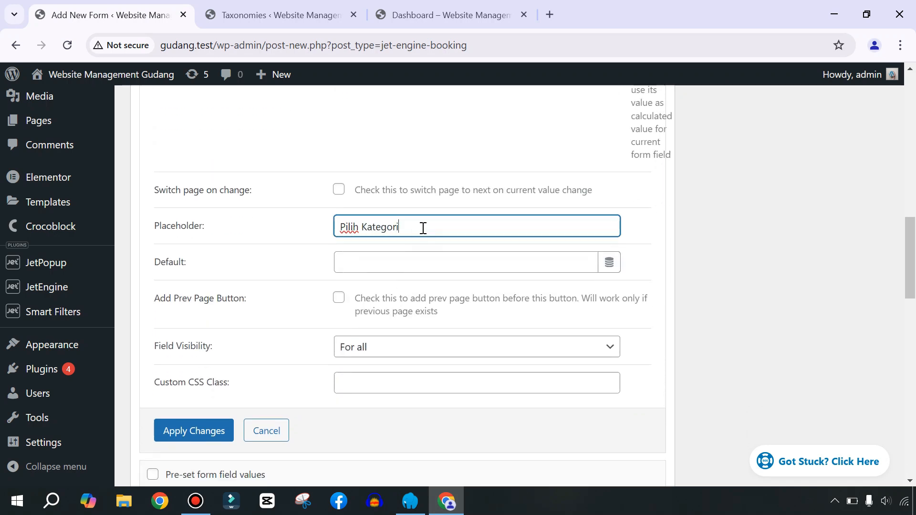
left_click(194, 431)
Publish the form "Form Input Data Barang".
scroll(677, 246, "up", 8)
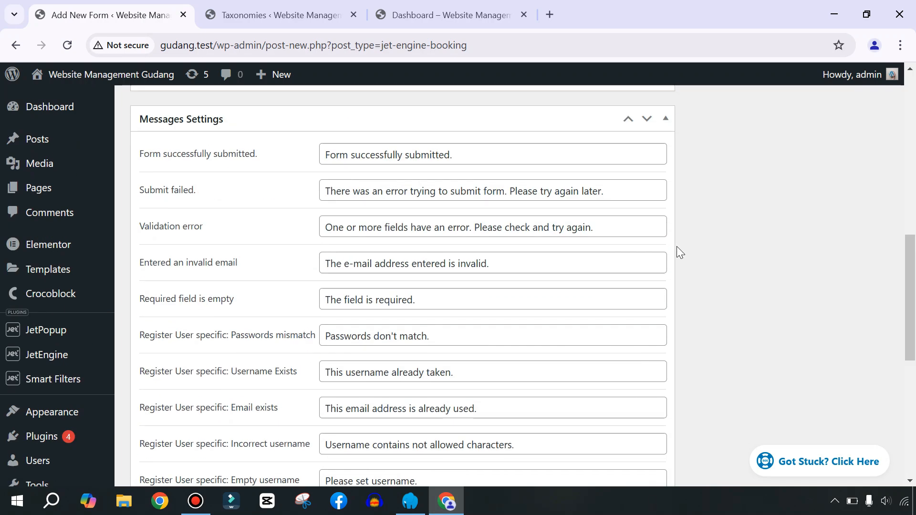
scroll(814, 268, "up", 10)
left_click(848, 290)
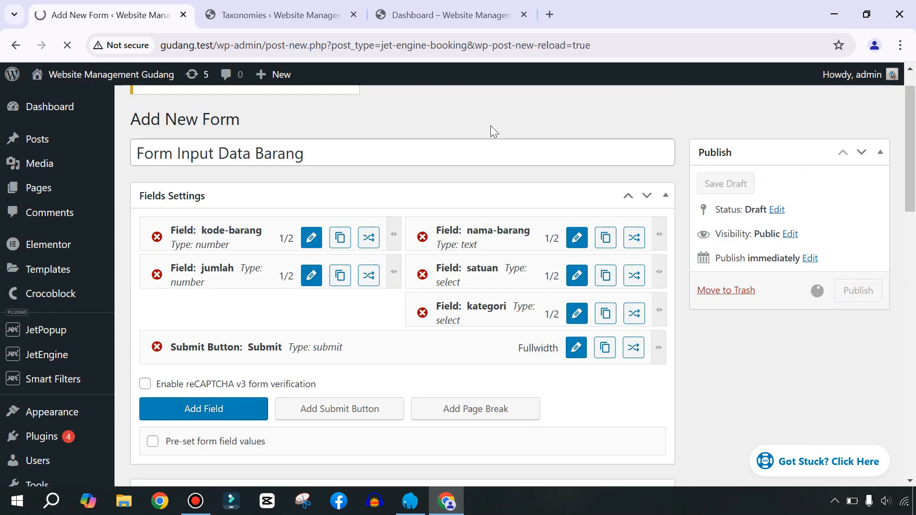
Move the kategori field into the column under jumlah and update the form.
scroll(498, 225, "down", 3)
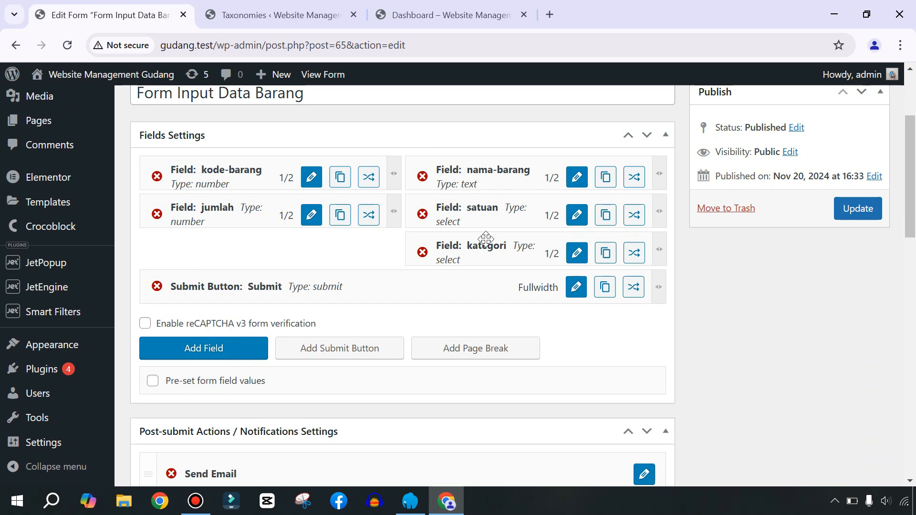
left_click_drag(473, 251, 257, 237)
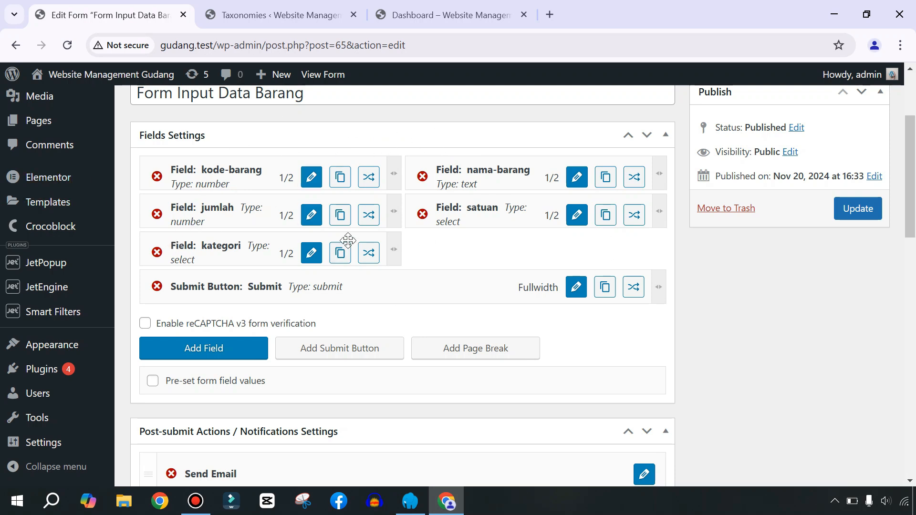
left_click(868, 206)
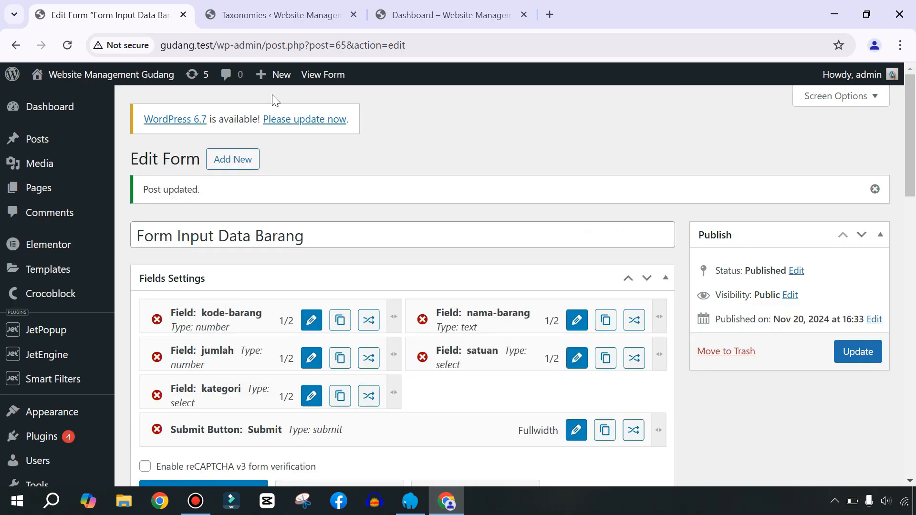
Open the site's Dashboard page in Elementor and add a Form widget above the goods table.
left_click(418, 13)
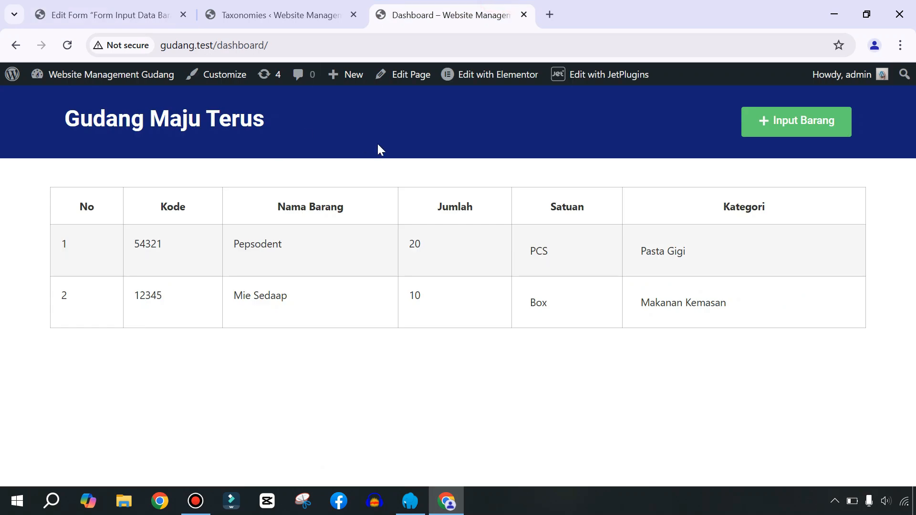
left_click(492, 74)
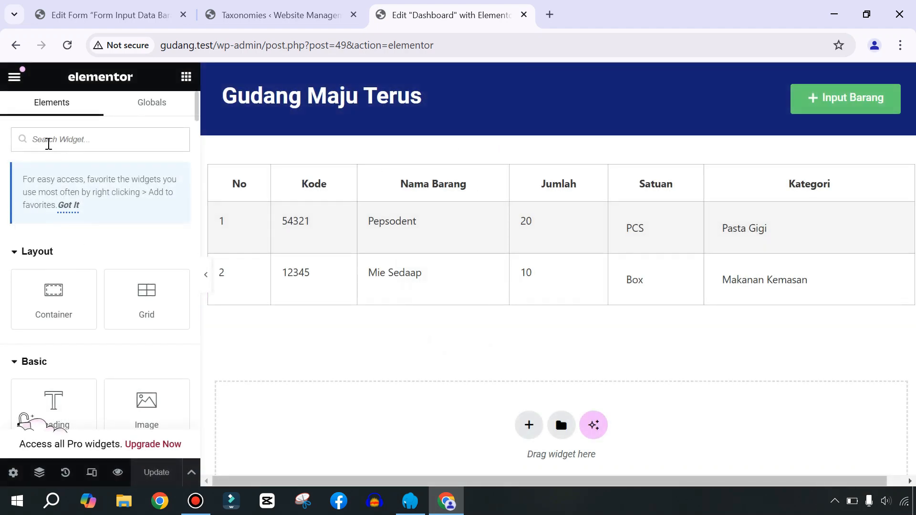
left_click(48, 144)
type("form")
left_click_drag(51, 262, 310, 180)
Make the Form widget show "Form Input Data Barang" and update the Dashboard page.
left_click(134, 195)
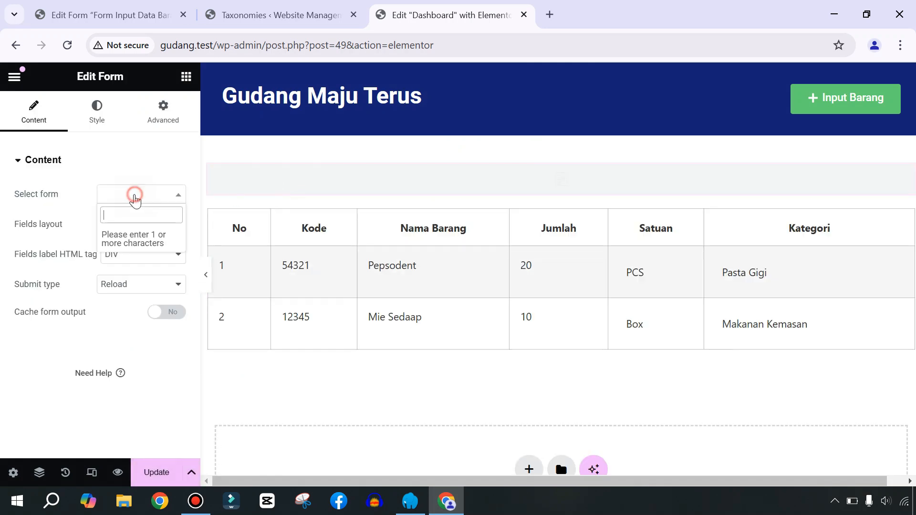
type("form")
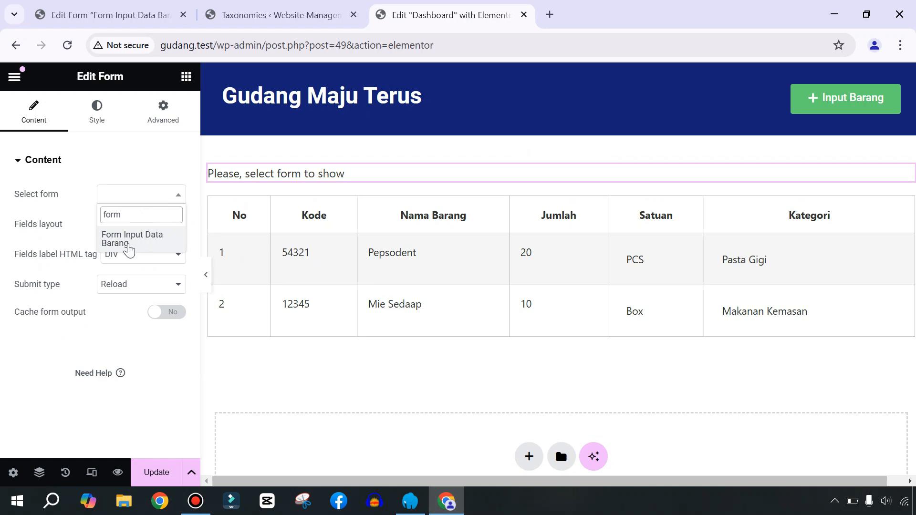
left_click(128, 244)
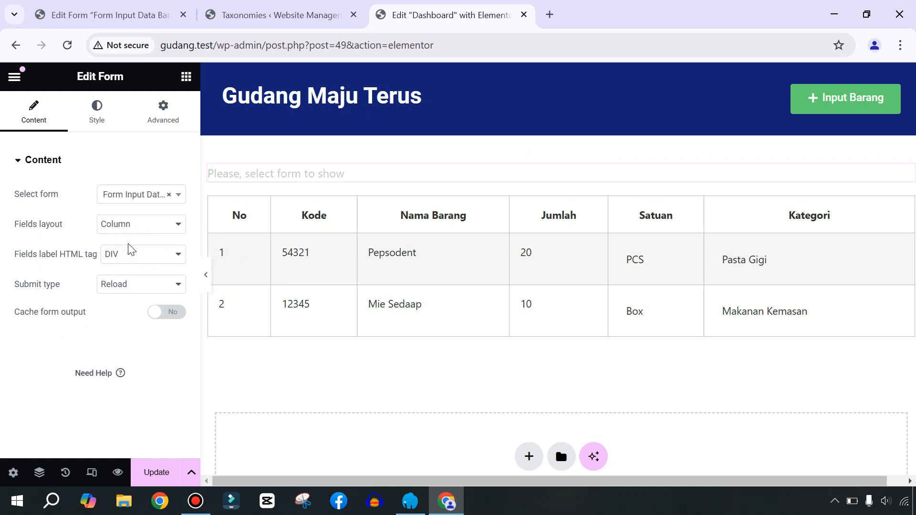
scroll(509, 225, "down", 3)
scroll(495, 225, "up", 3)
left_click(667, 253)
left_click(671, 256)
left_click(469, 310)
left_click(153, 482)
left_click(152, 483)
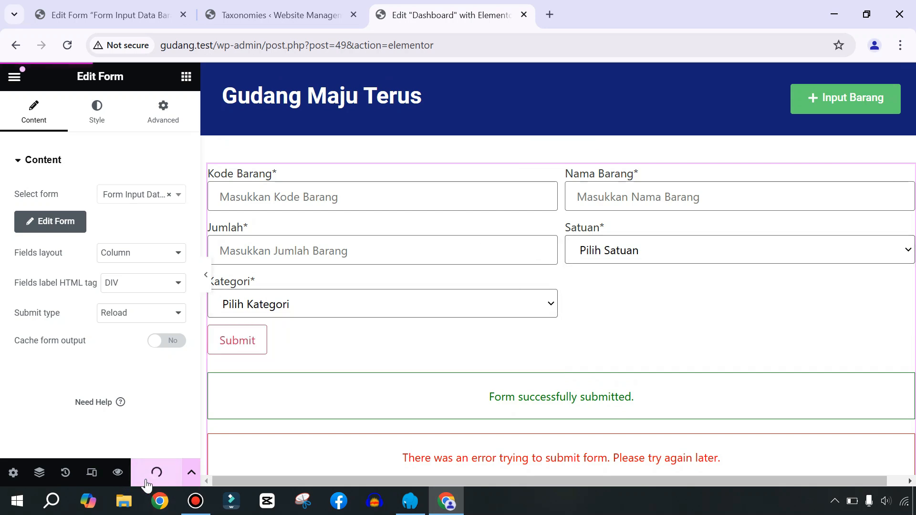
Preview the Dashboard page and check the layout of the input form above the goods table.
left_click(118, 473)
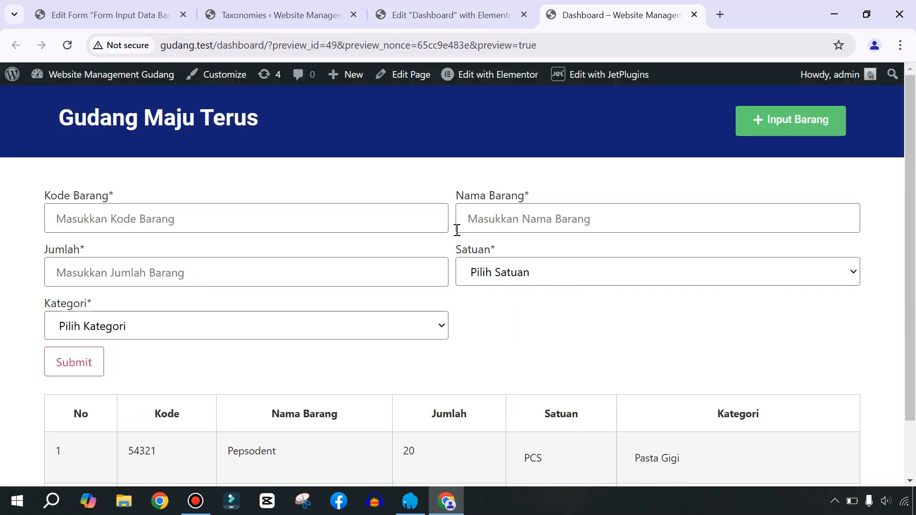
scroll(457, 230, "down", 1)
scroll(405, 244, "up", 1)
scroll(405, 244, "down", 1)
scroll(408, 246, "up", 1)
scroll(408, 246, "up", 1)
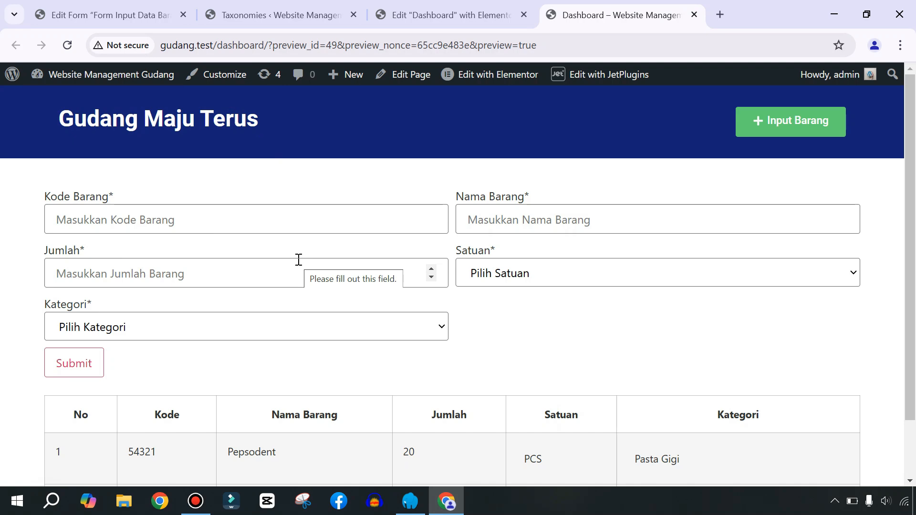
Return to the form editor's browser tab and change the submit button's label to "Simpan Barang".
left_click(110, 15)
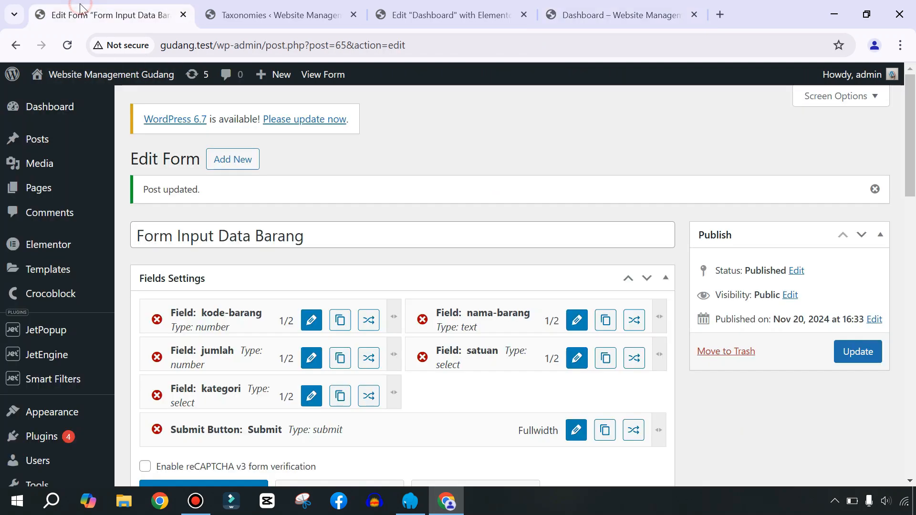
scroll(440, 174, "down", 5)
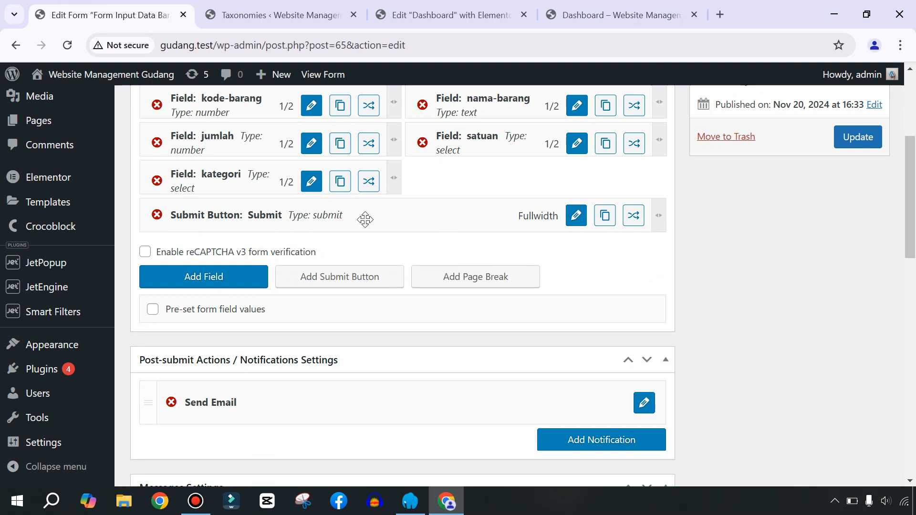
left_click(576, 215)
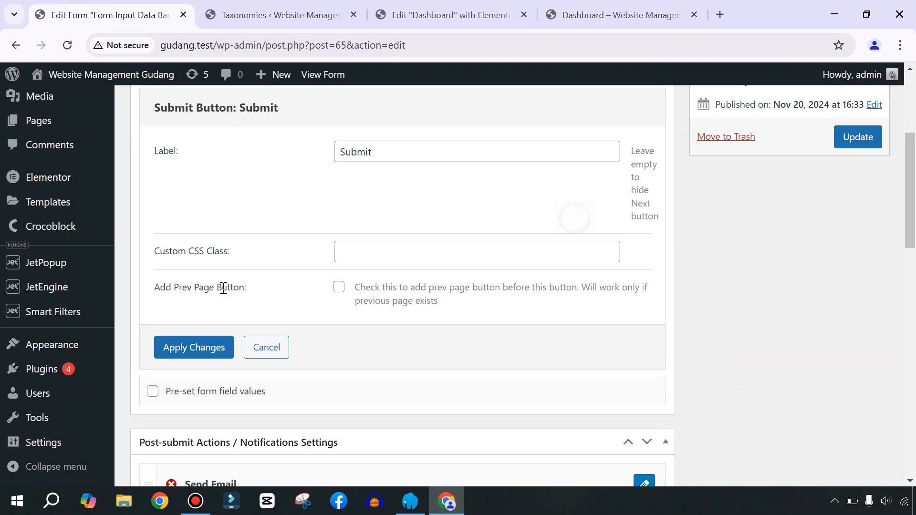
left_click_drag(422, 150, 288, 154)
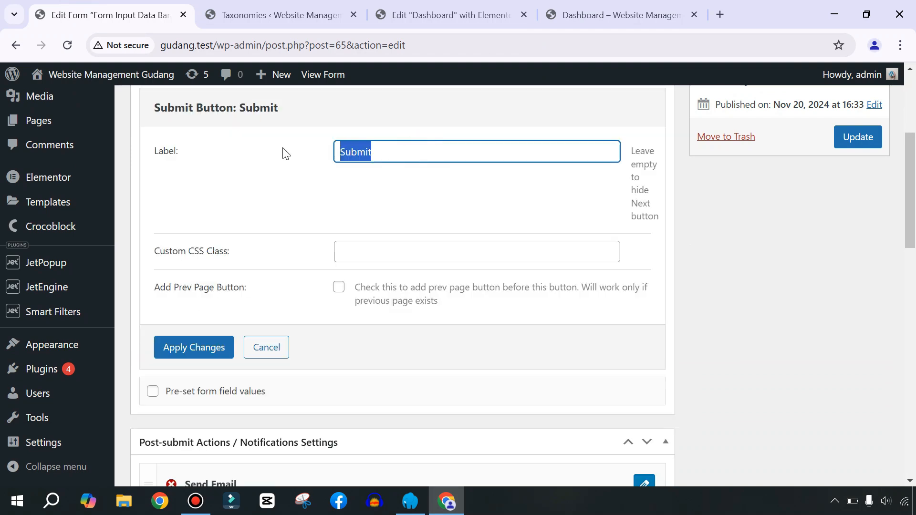
type("Simpan Barang")
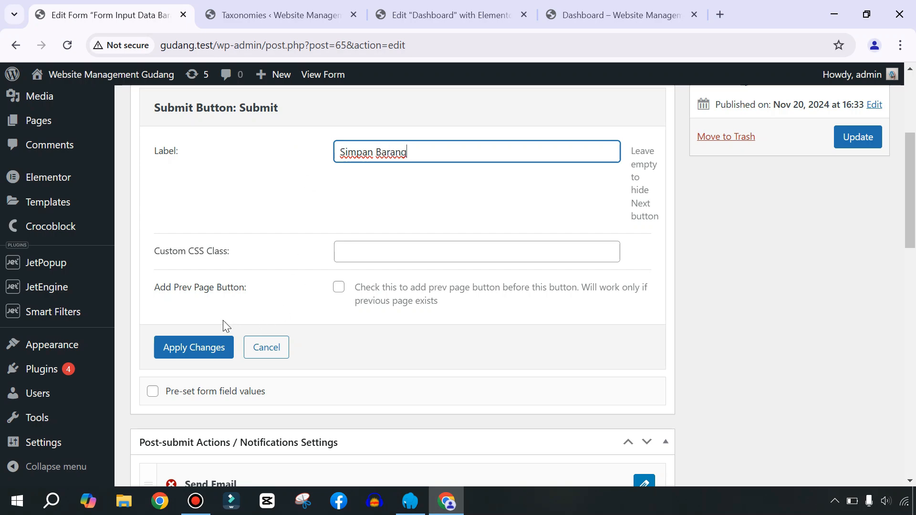
left_click(194, 346)
Shrink the submit button to half width, place it beside the kategori field, and update the form.
scroll(436, 200, "up", 4)
left_click_drag(658, 356, 393, 339)
left_click_drag(258, 359, 525, 334)
left_click(865, 288)
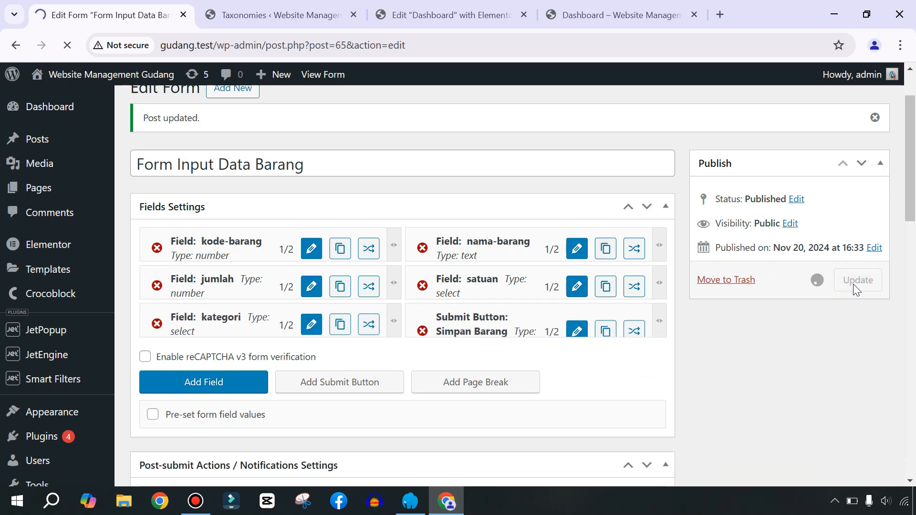
Reload the Dashboard preview to check the submit button's label and placement, and return to the form editor.
left_click(616, 15)
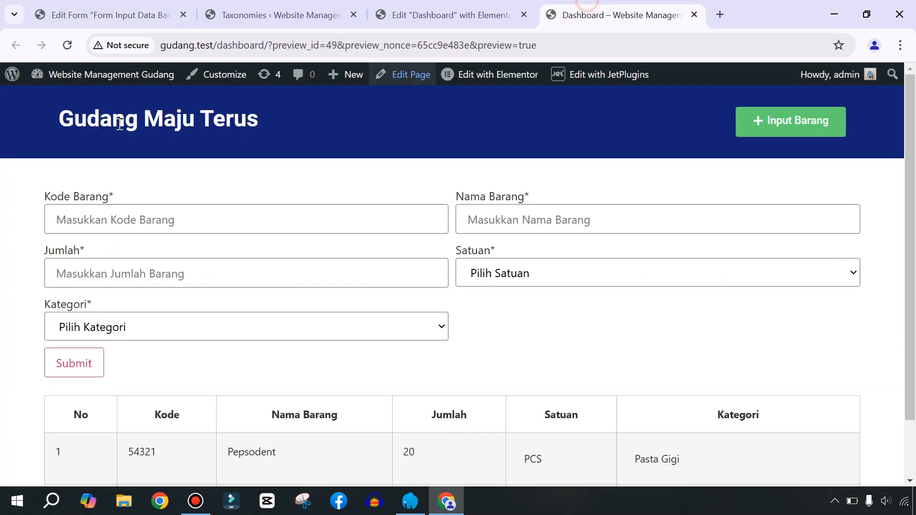
left_click(67, 47)
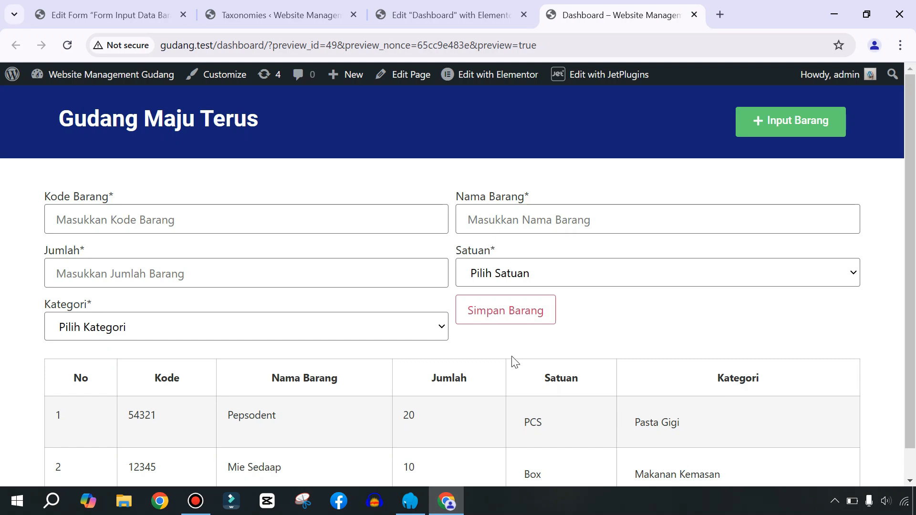
left_click(127, 20)
Change the type of the form's Send Email post-submit action to Insert/Update Post.
scroll(467, 260, "down", 6)
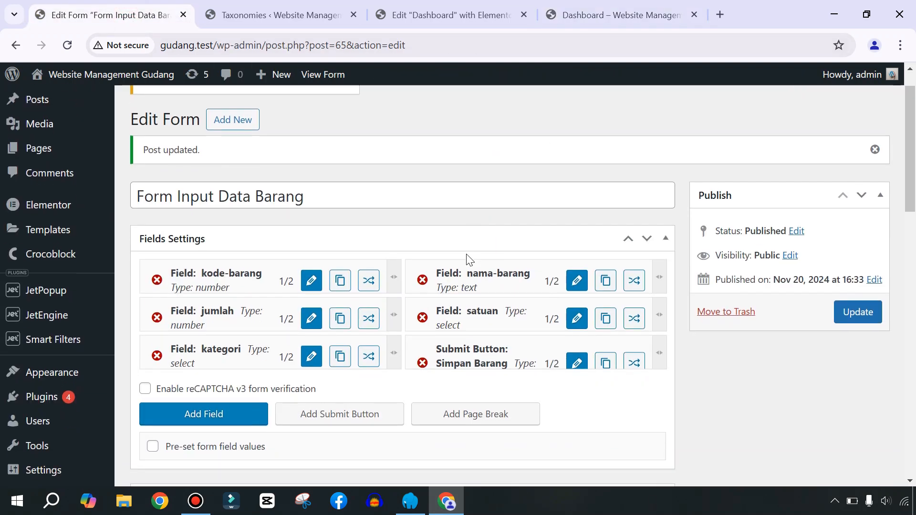
scroll(463, 254, "down", 3)
scroll(246, 207, "up", 2)
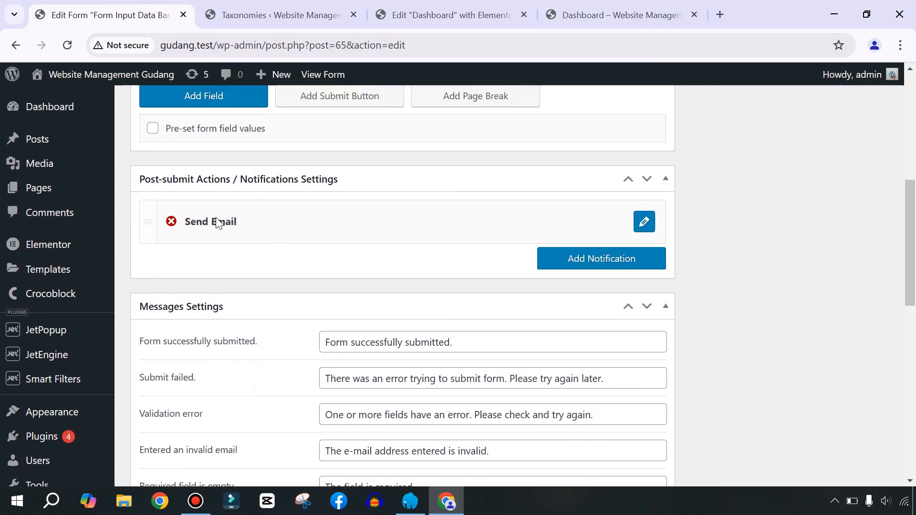
left_click(642, 226)
left_click(358, 285)
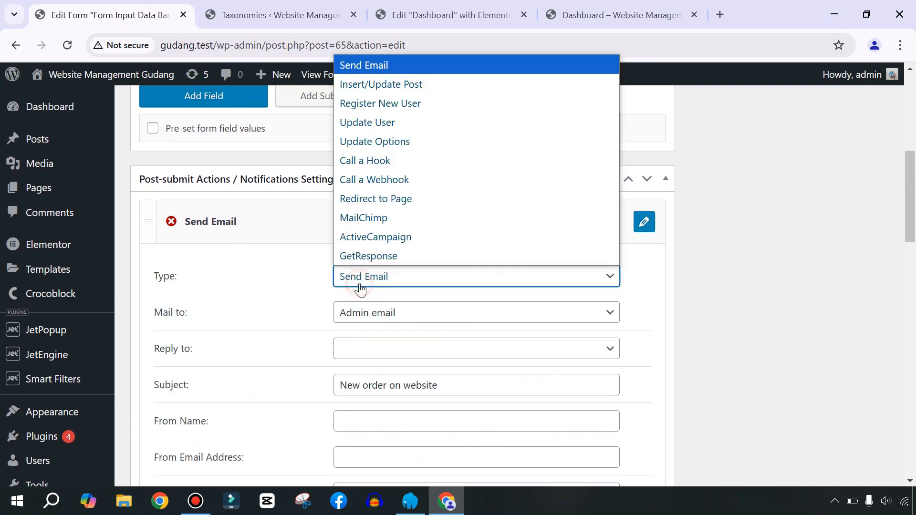
left_click(352, 88)
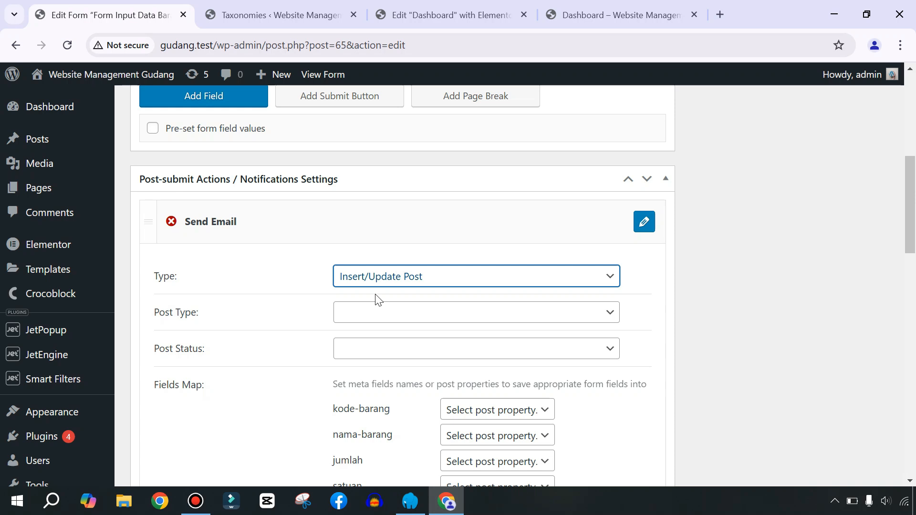
Set the post-submit action's post type to Posts and its post status to Published.
mouse_move(37, 150)
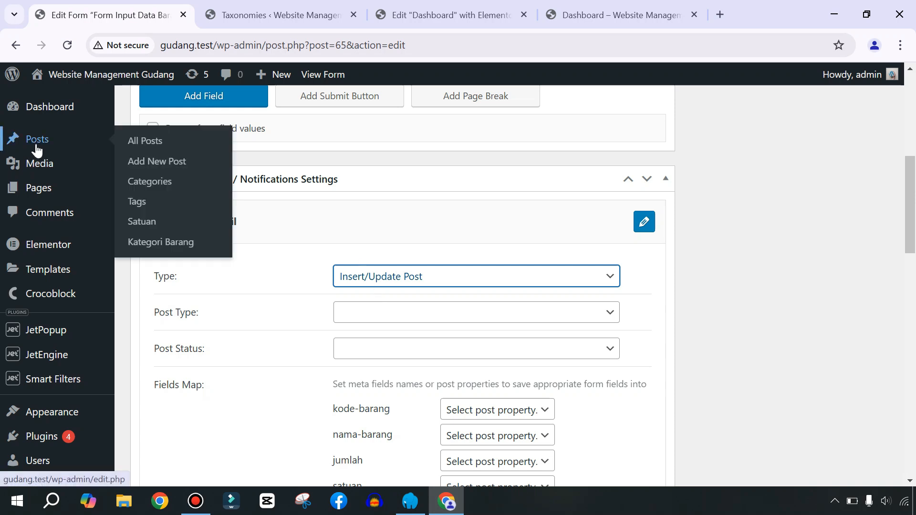
left_click(366, 313)
left_click(353, 10)
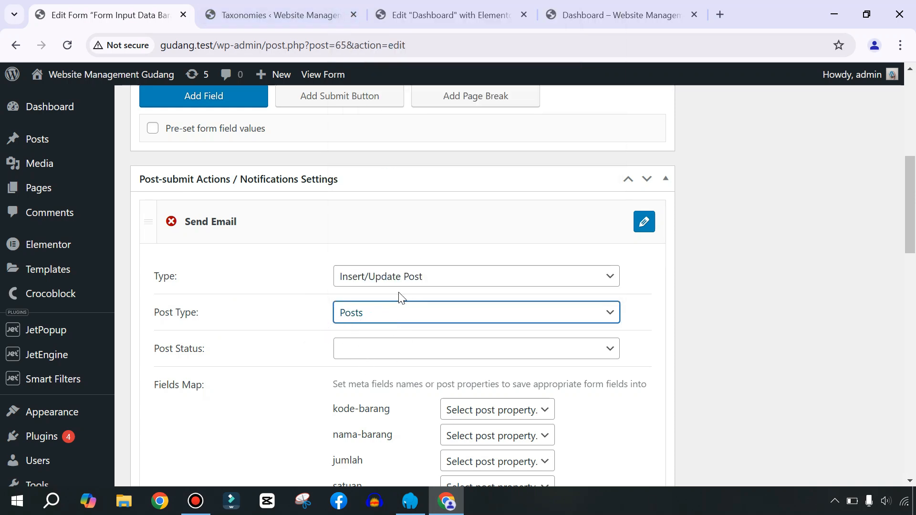
scroll(415, 292, "up", 1)
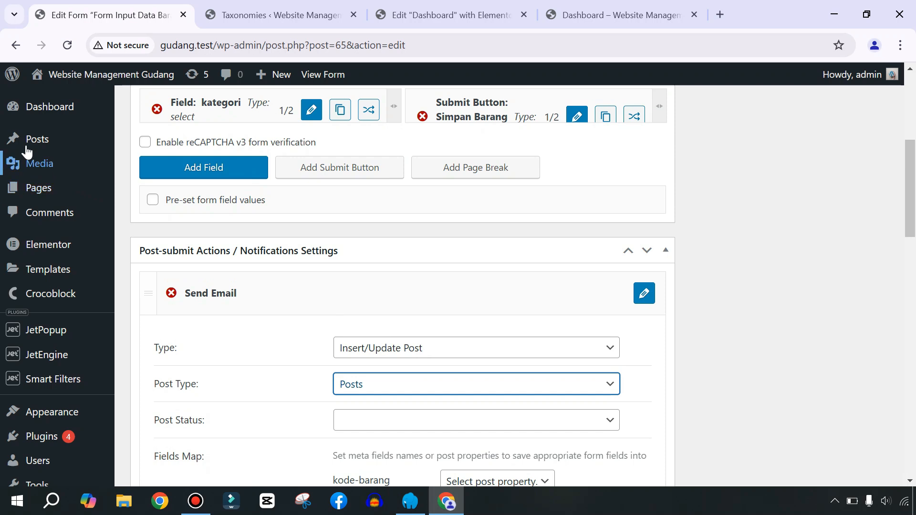
scroll(318, 294, "down", 1)
scroll(214, 358, "down", 1)
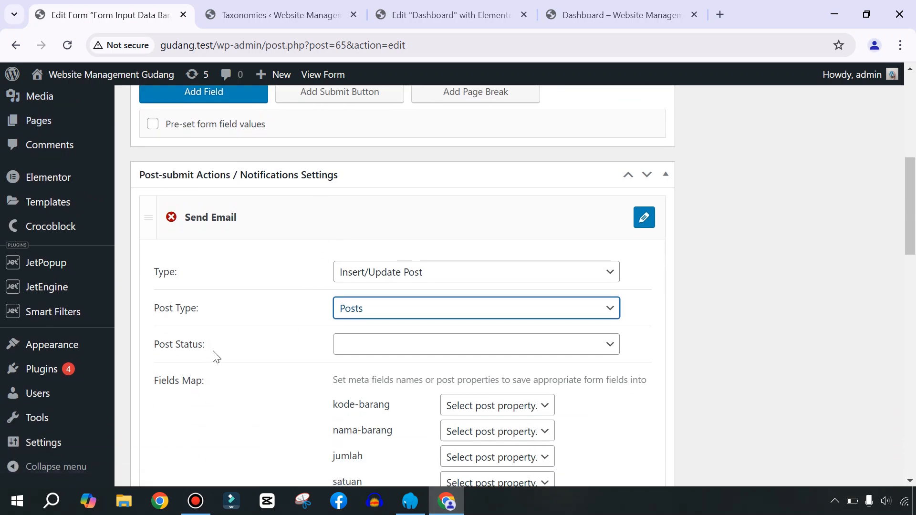
left_click(364, 280)
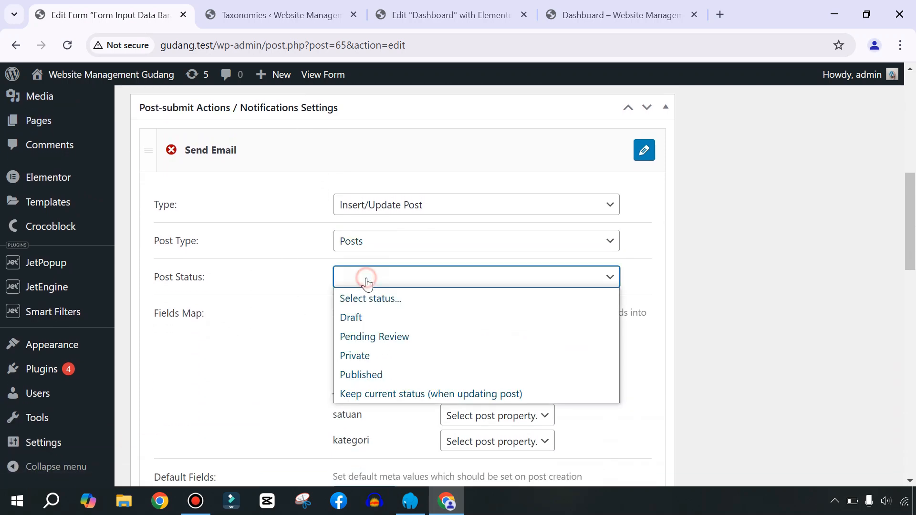
left_click(364, 374)
In the fields map, assign kode-barang to Post Title and nama-barang to Post Meta.
scroll(314, 364, "down", 1)
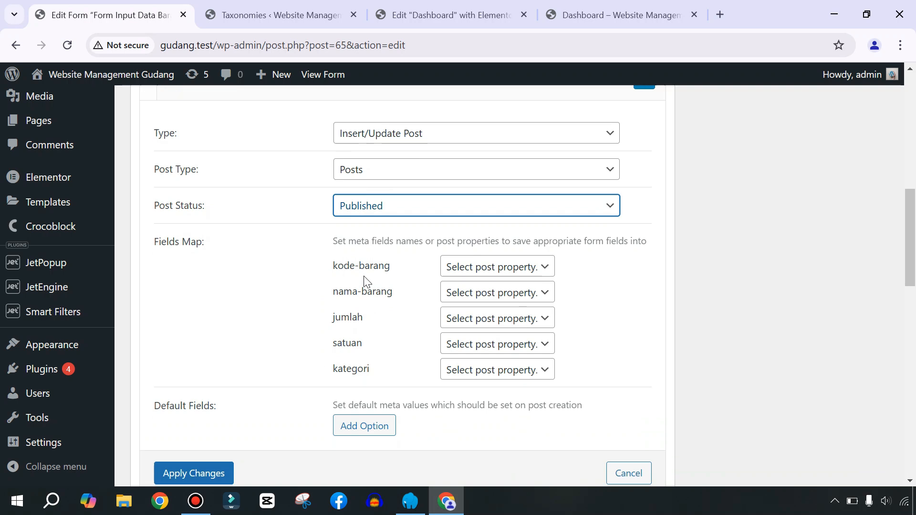
left_click(465, 267)
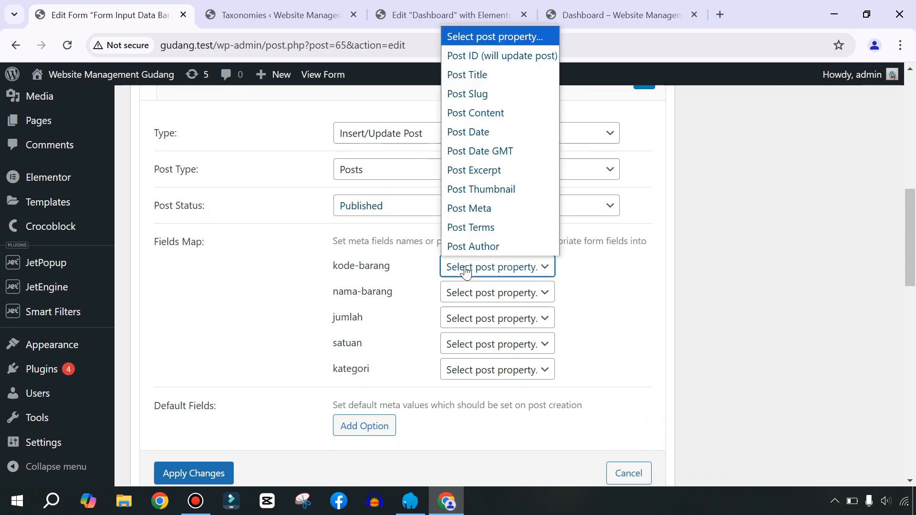
left_click(470, 75)
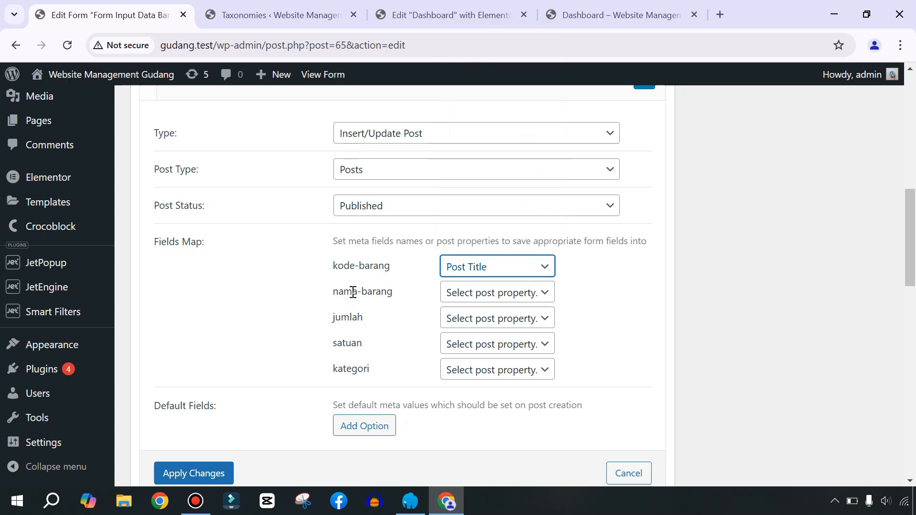
left_click(483, 292)
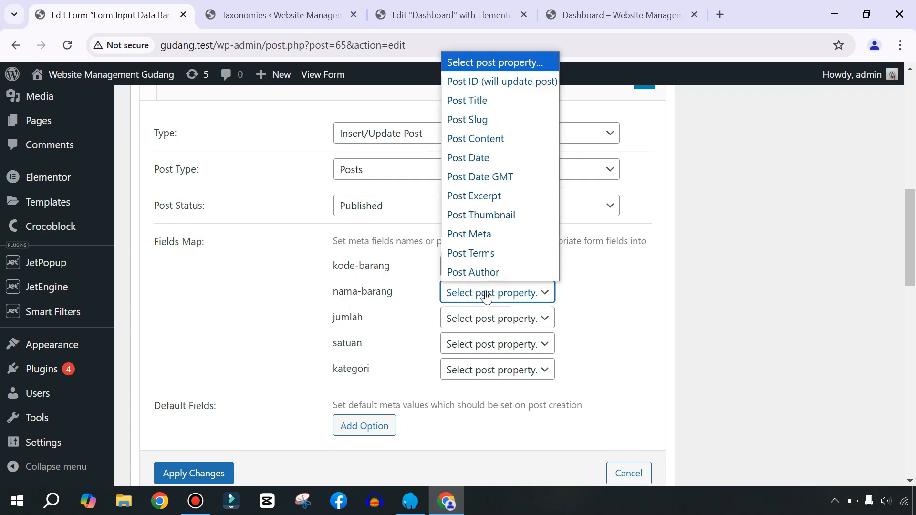
left_click(468, 234)
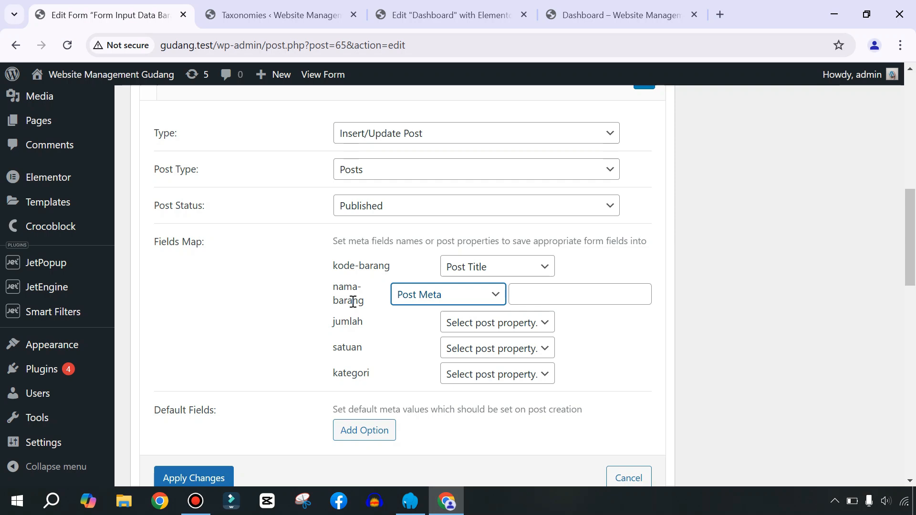
left_click(527, 296)
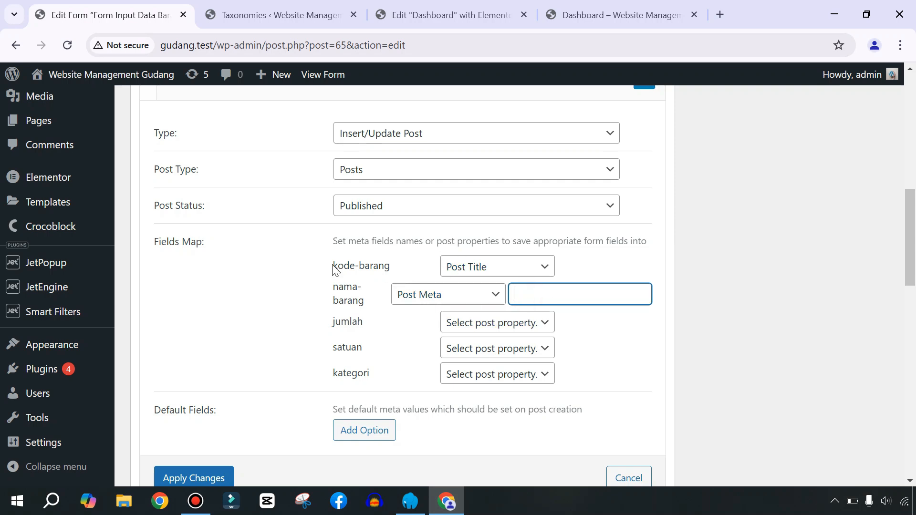
Open the new-post page in a separate browser tab to look up the meta fields, and return to the form editor.
scroll(160, 266, "up", 5)
mouse_move(43, 140)
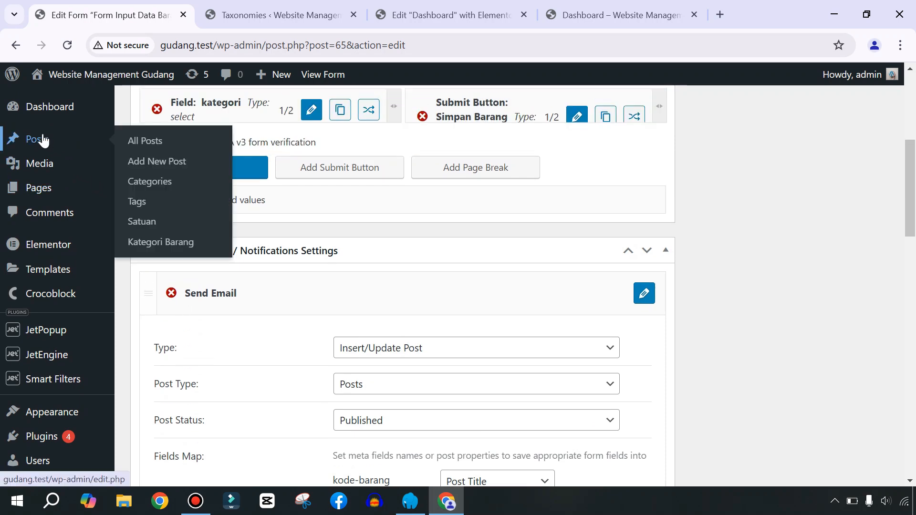
right_click(154, 164)
left_click(191, 177)
key("ctrl+Tab")
left_click(66, 45)
left_click(101, 15)
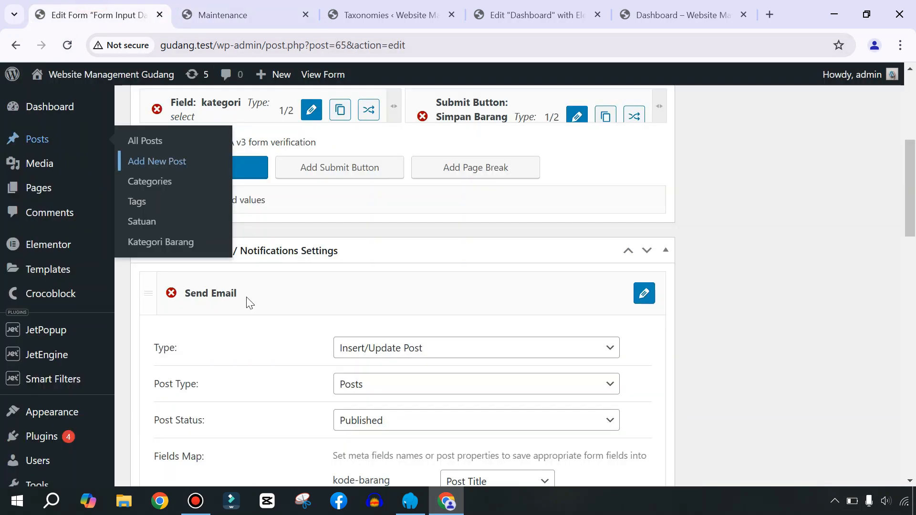
left_click(227, 8)
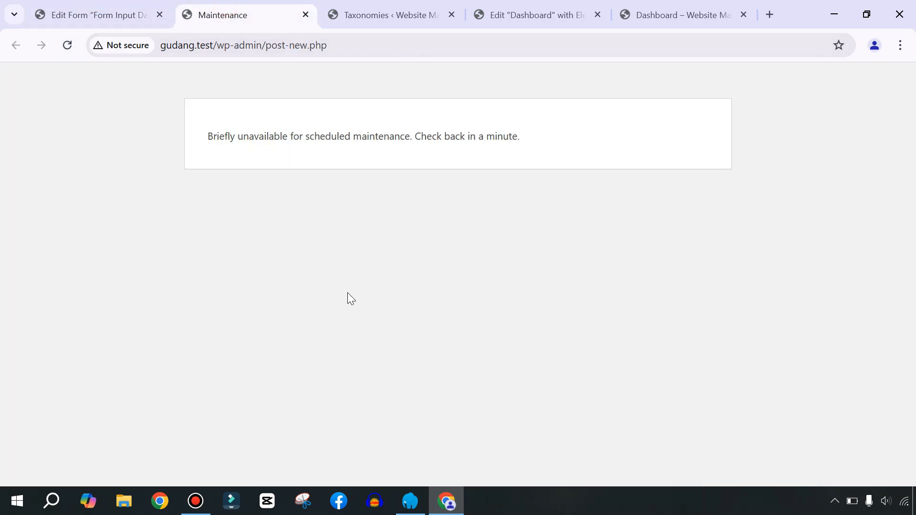
left_click(81, 10)
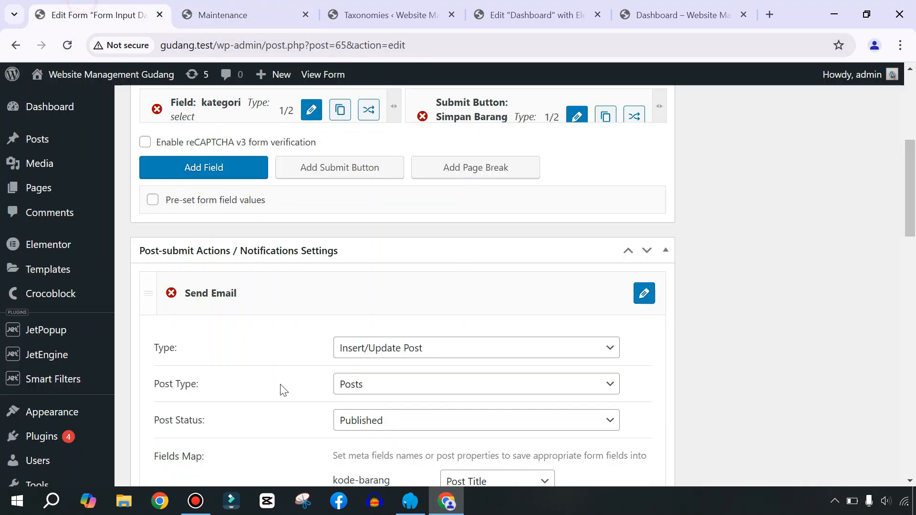
Enter nama-barang as the meta field name for the nama-barang form field in the fields map.
scroll(306, 341, "up", 6)
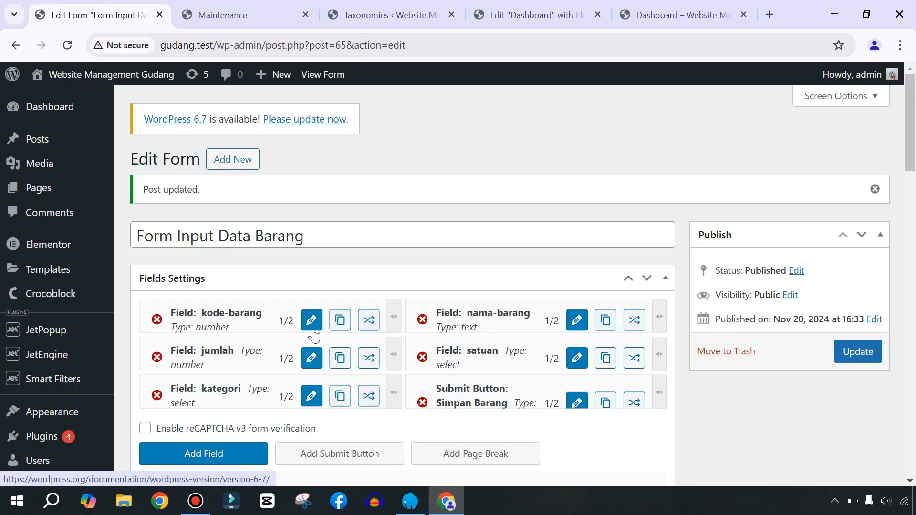
scroll(288, 364, "down", 7)
scroll(381, 365, "down", 3)
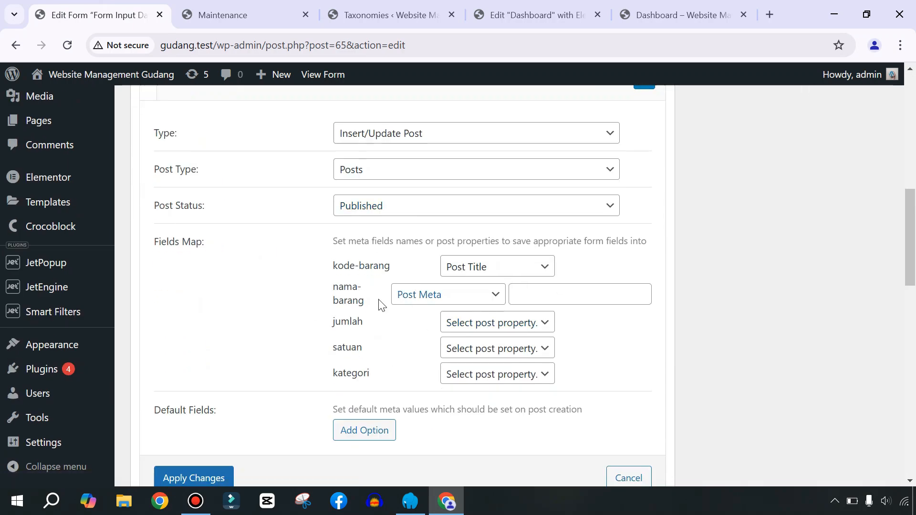
left_click(364, 301)
left_click_drag(348, 294, 332, 286)
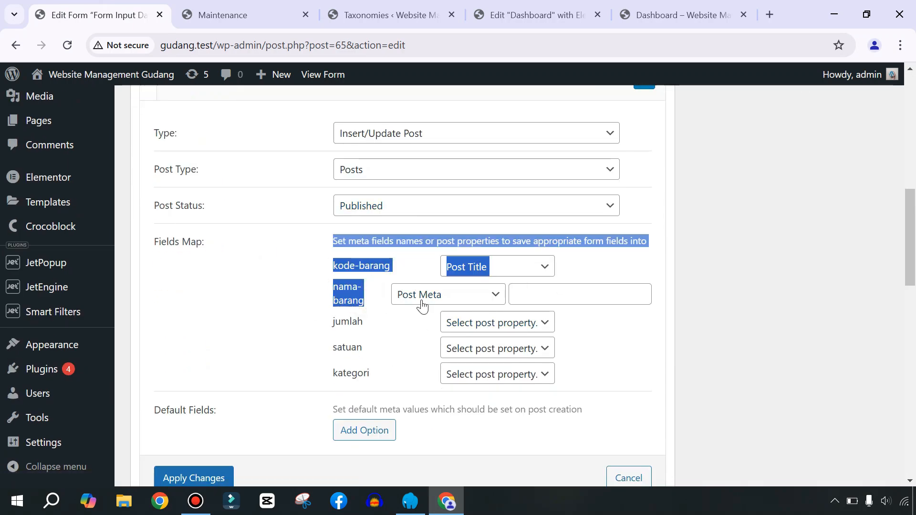
left_click(515, 292)
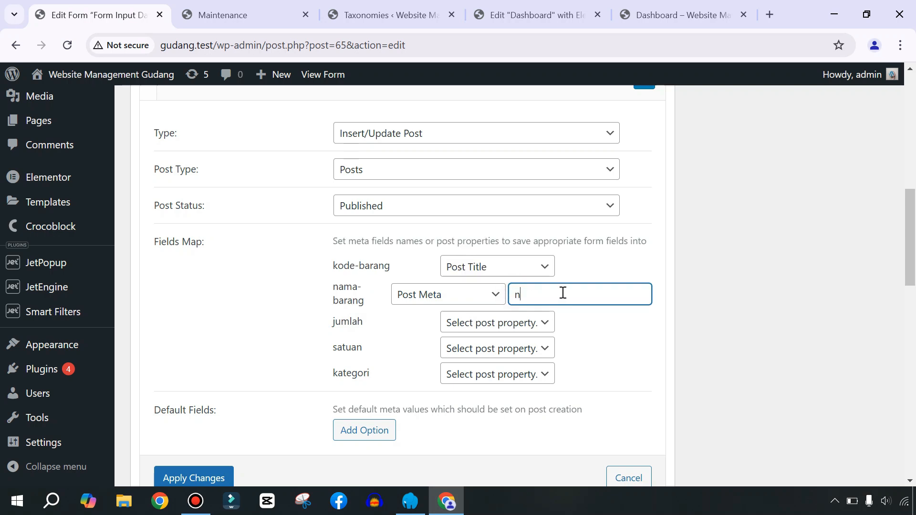
type("nama-barang")
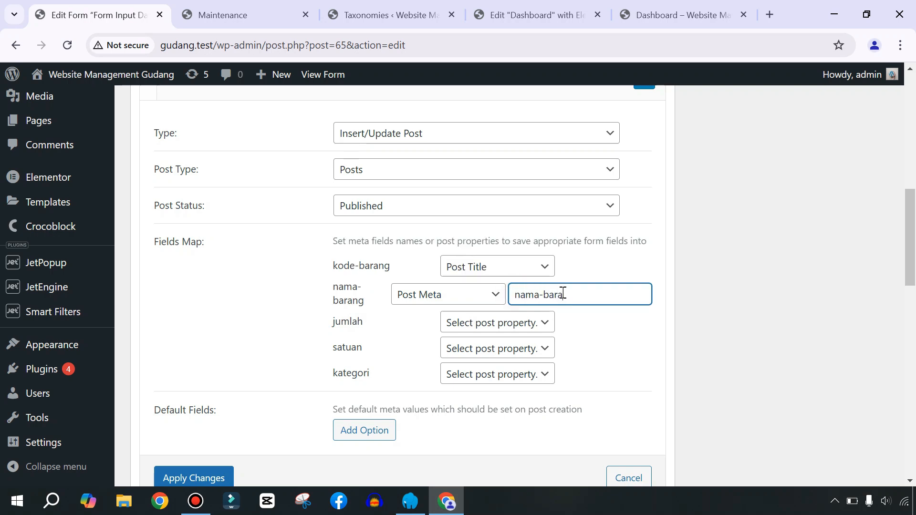
Map the jumlah field to Post Meta with the meta field name stock.
left_click(475, 331)
left_click(488, 261)
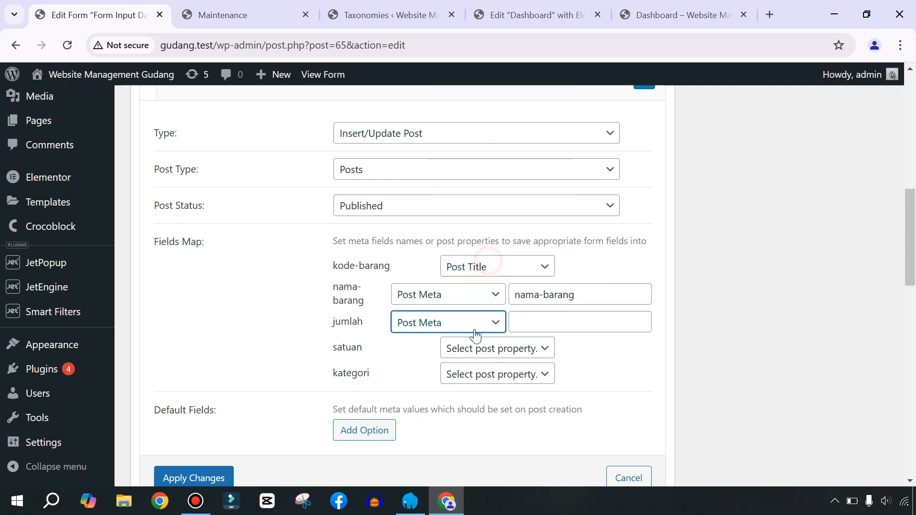
left_click(555, 315)
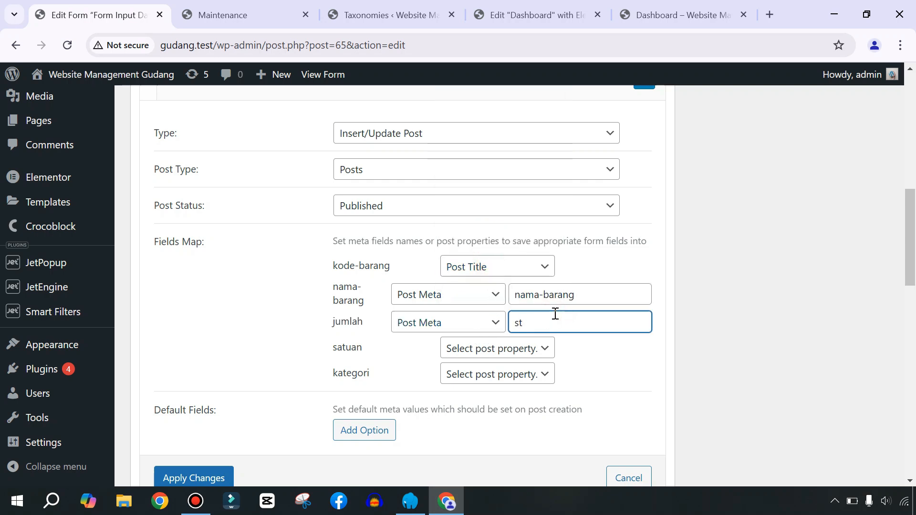
Map satuan to Post Terms with the Satuan taxonomy and kategori to Post Terms with the Kategori Barang taxonomy.
left_click(510, 360)
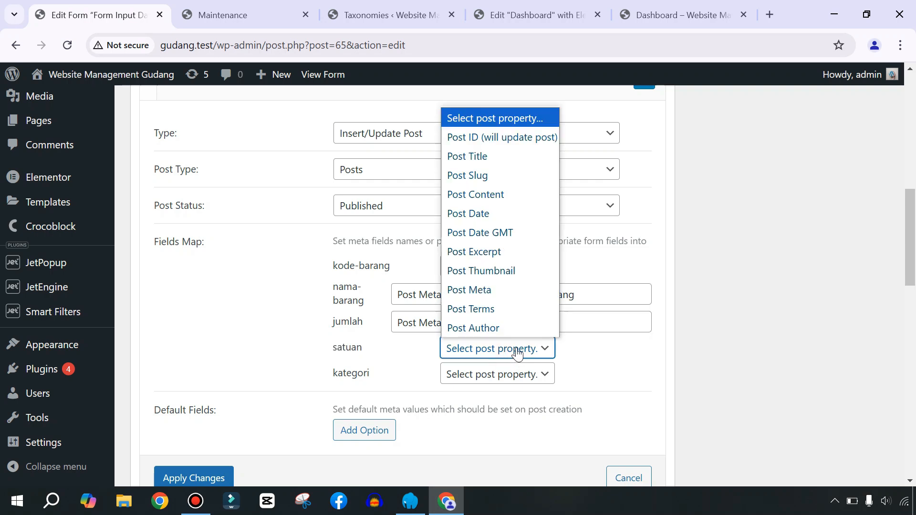
left_click(465, 308)
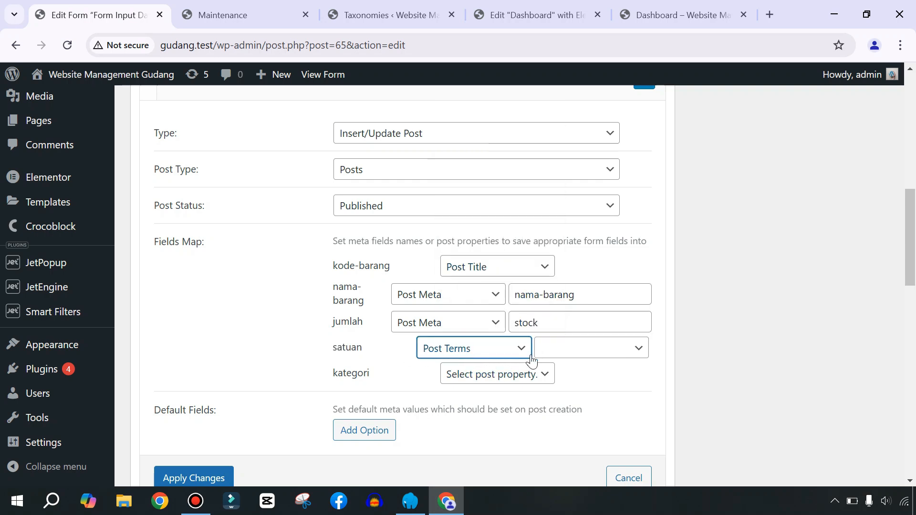
left_click(591, 356)
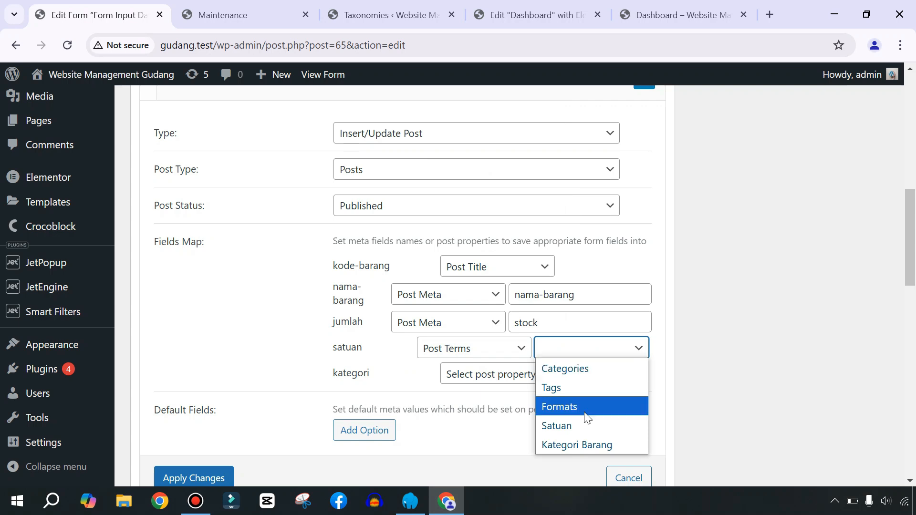
left_click(571, 425)
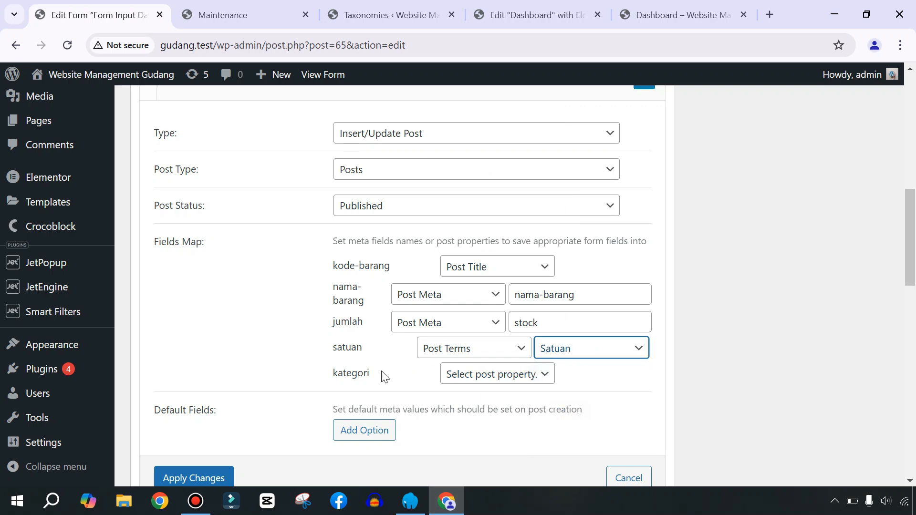
left_click(463, 375)
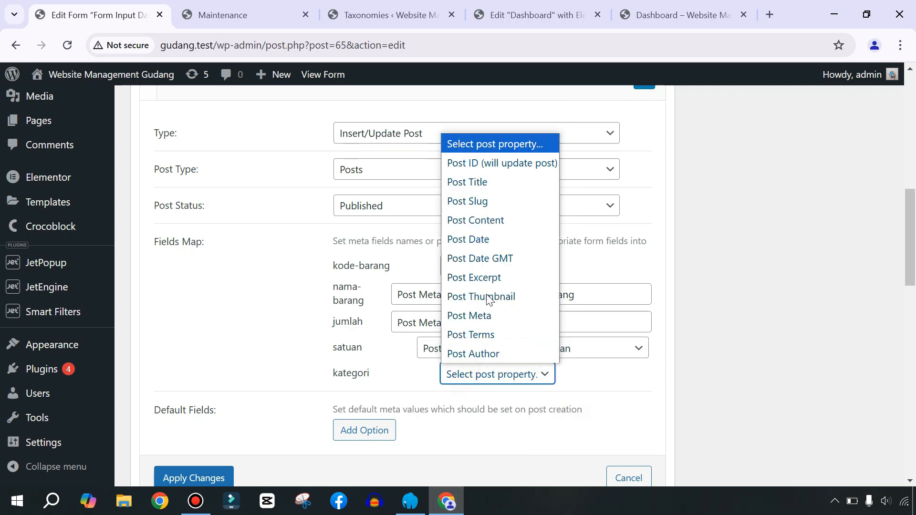
left_click(480, 334)
left_click(591, 375)
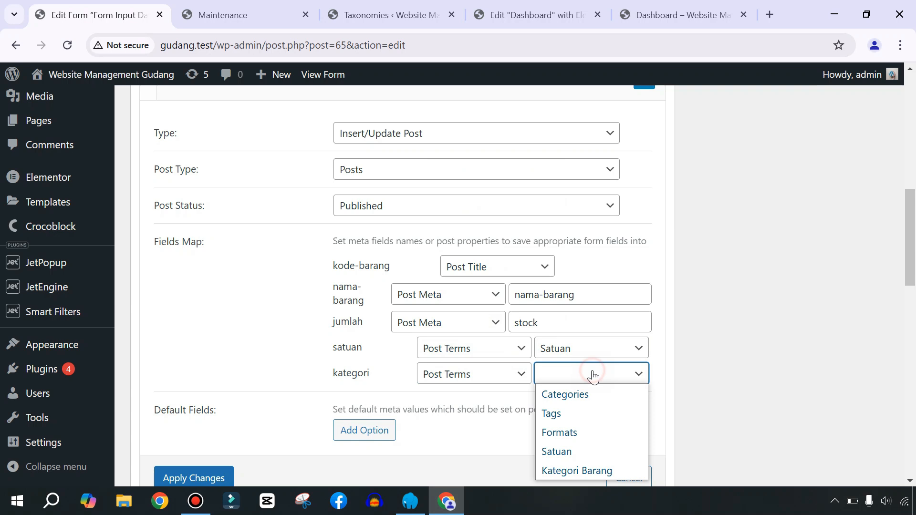
left_click(572, 471)
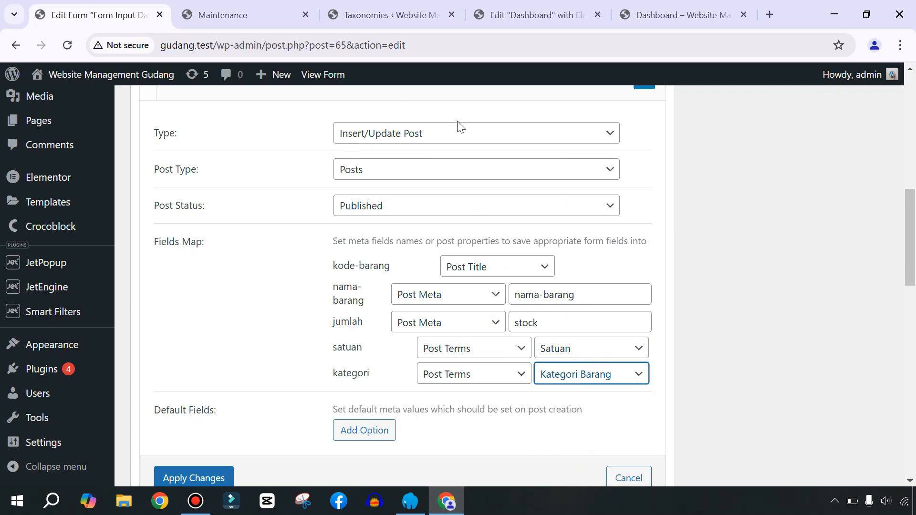
Apply the changes to the Insert/Update Post notification.
scroll(267, 305, "down", 3)
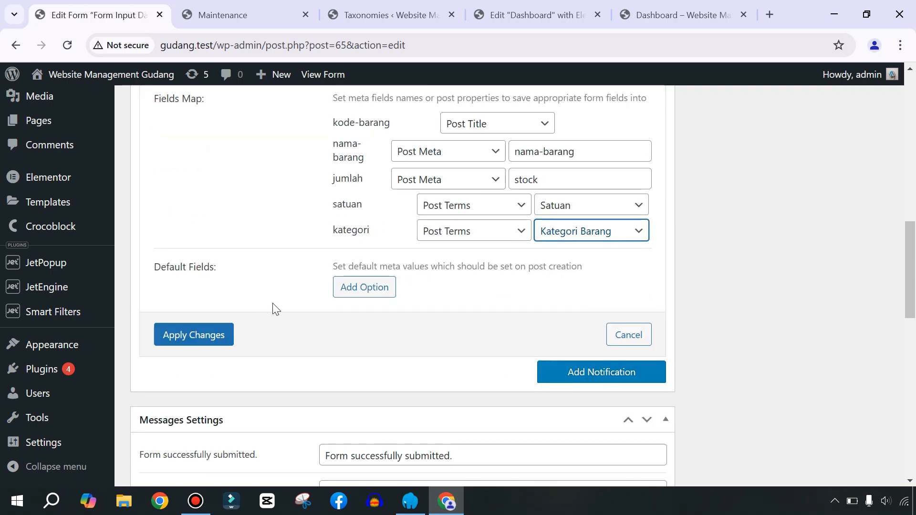
left_click(214, 339)
scroll(379, 315, "up", 6)
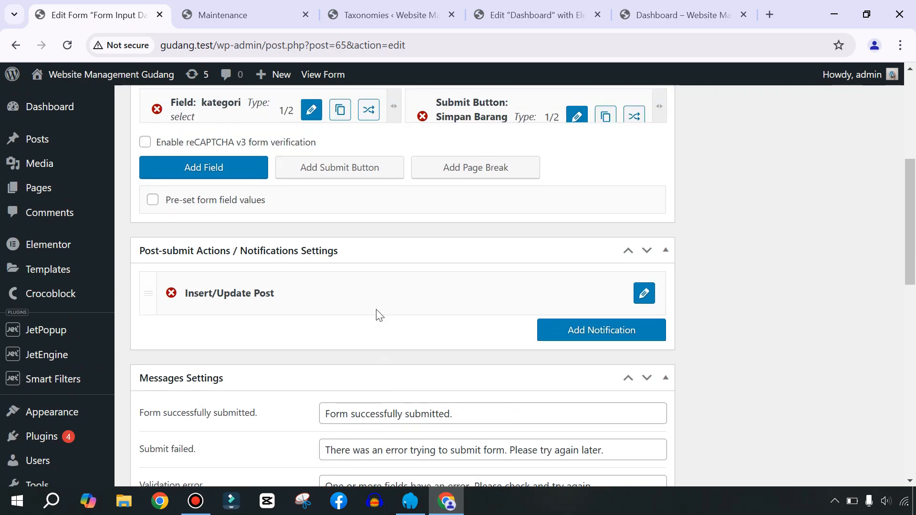
Add a second post-submit notification and set its type to Redirect to Page.
left_click(614, 337)
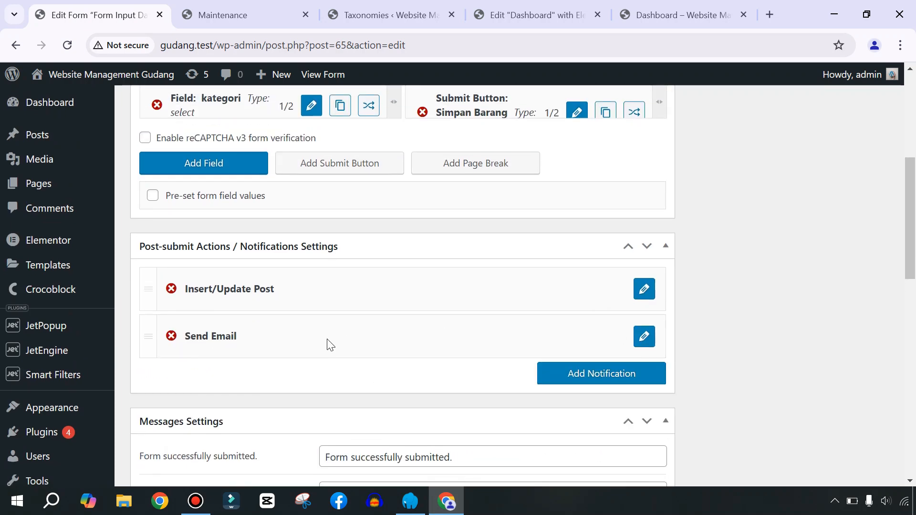
scroll(477, 316, "down", 1)
left_click(644, 269)
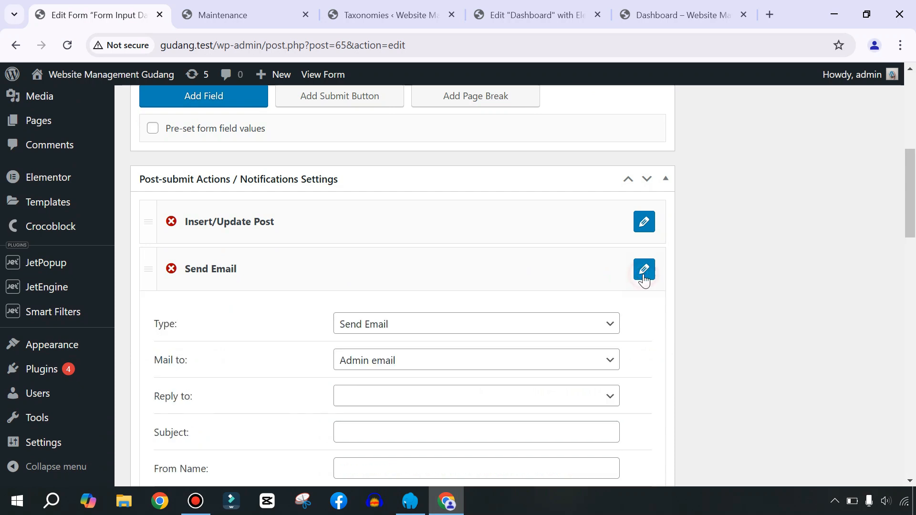
scroll(301, 323, "down", 1)
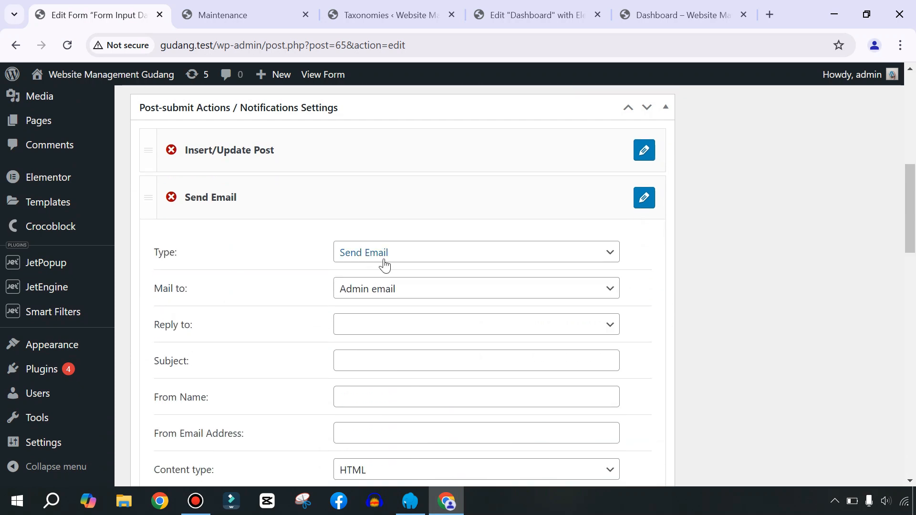
left_click(385, 255)
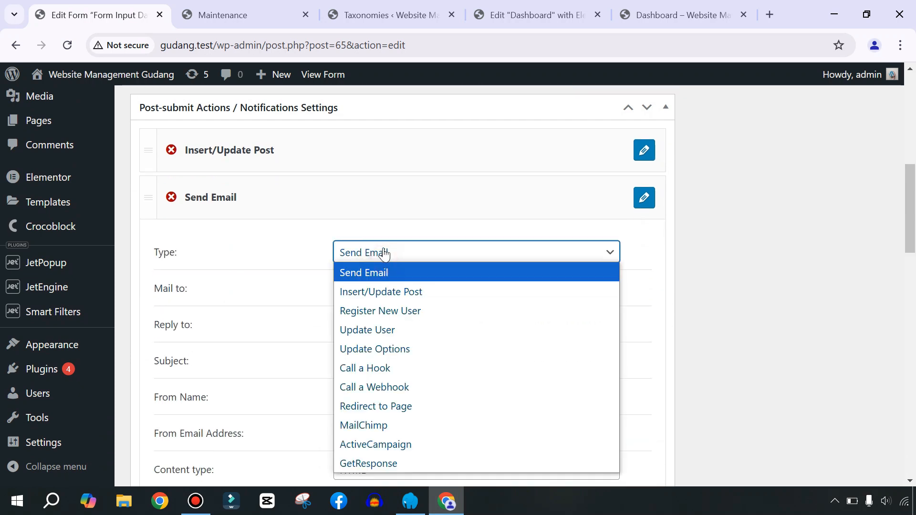
left_click(356, 408)
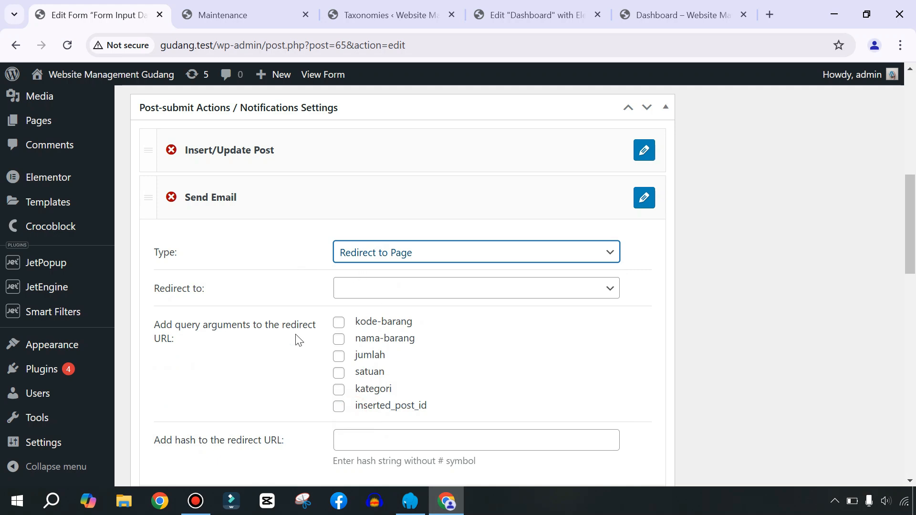
left_click(670, 15)
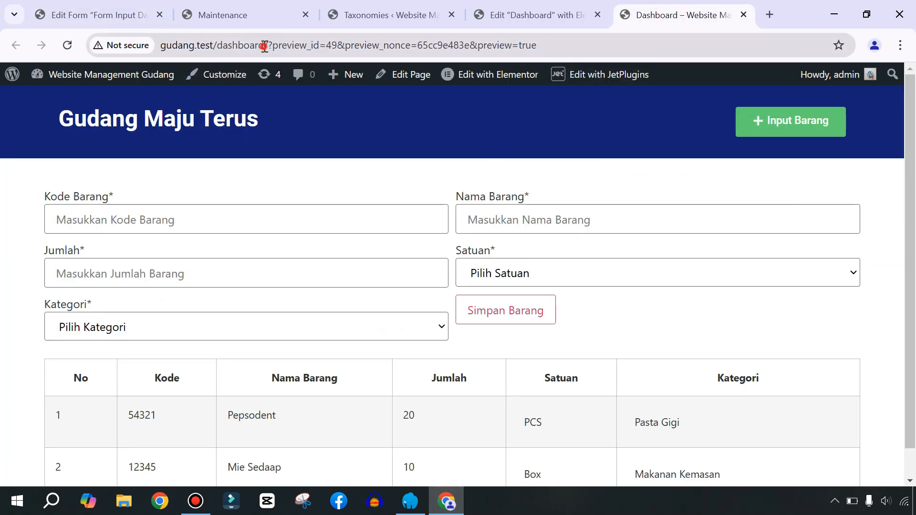
left_click_drag(264, 48, 158, 45)
right_click(214, 48)
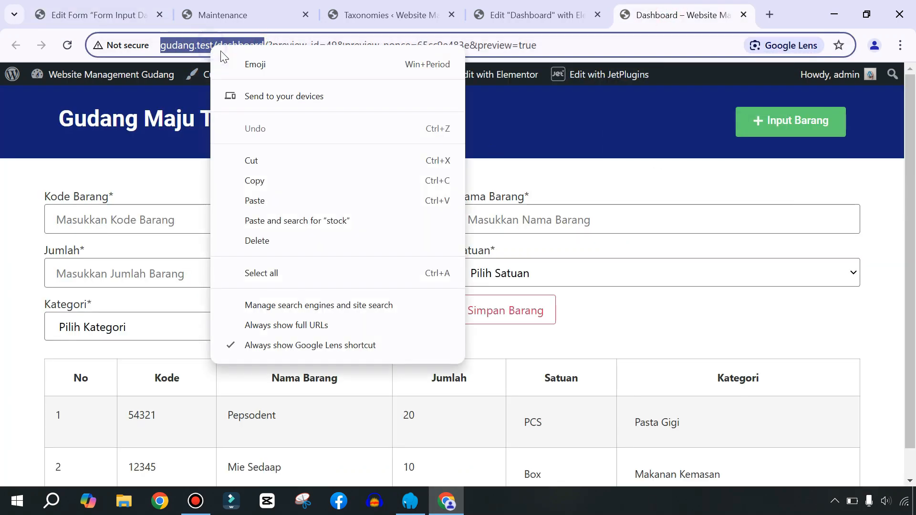
left_click(256, 184)
left_click(79, 12)
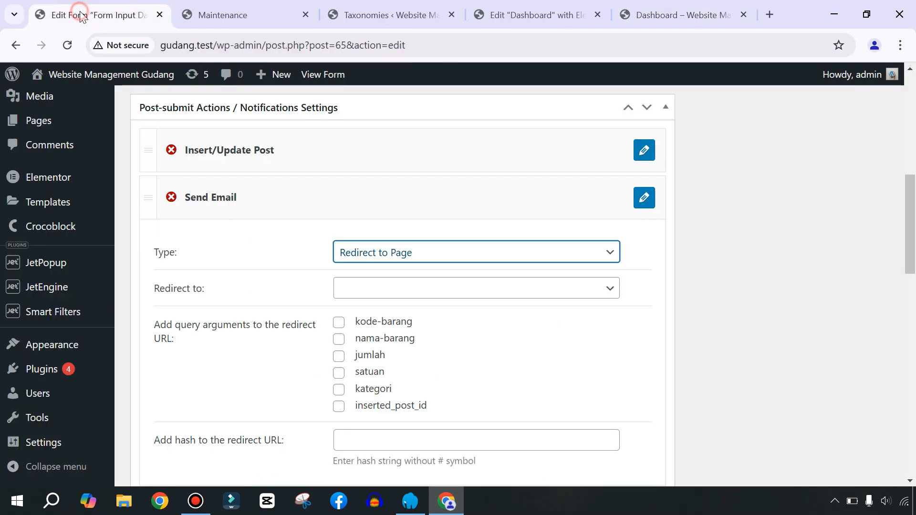
left_click(386, 289)
left_click(380, 323)
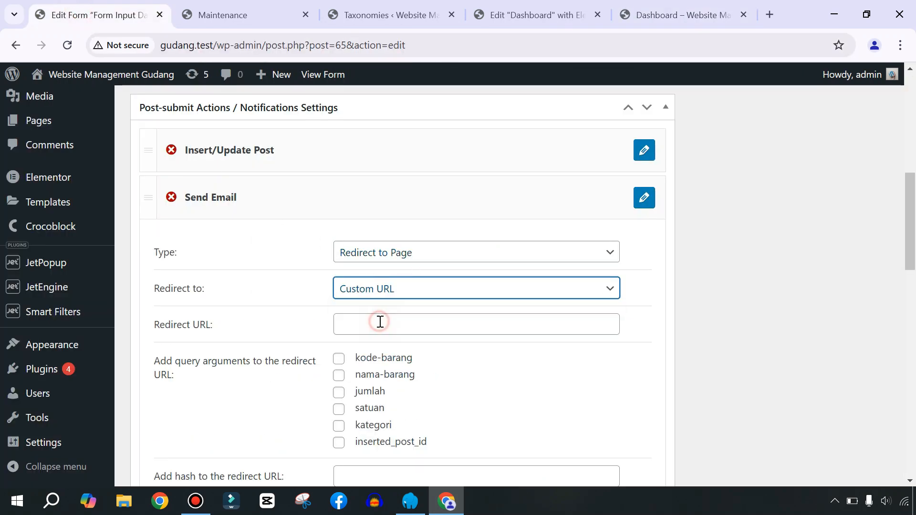
left_click(382, 323)
key("ctrl+v")
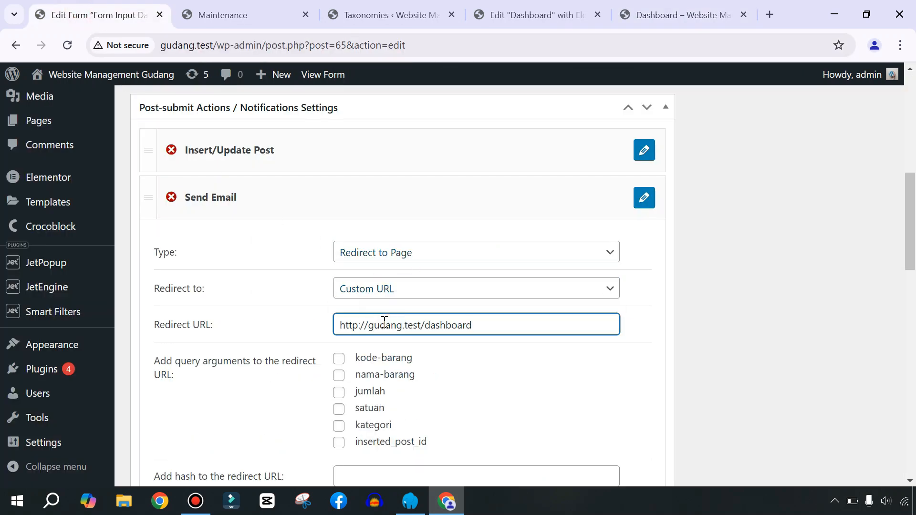
Apply the redirect notification's changes and update the form.
scroll(352, 301, "down", 4)
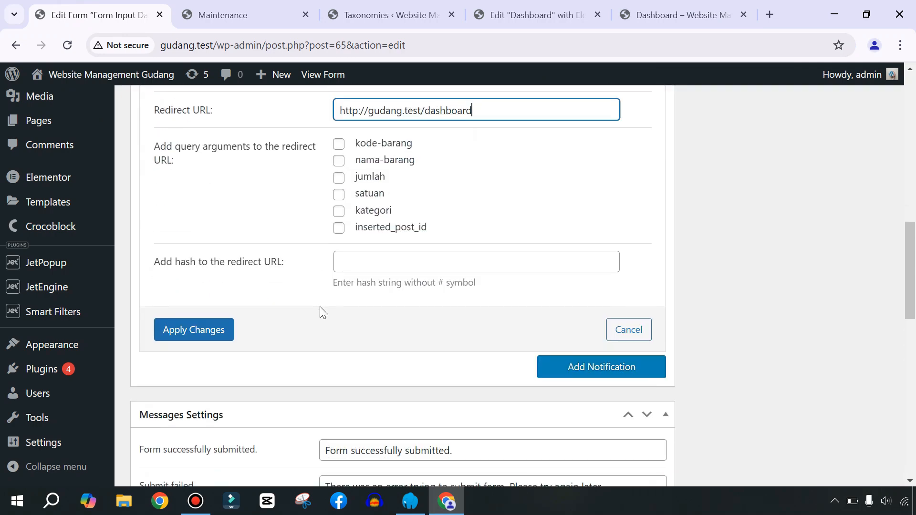
left_click(207, 334)
scroll(583, 242, "up", 10)
left_click(857, 285)
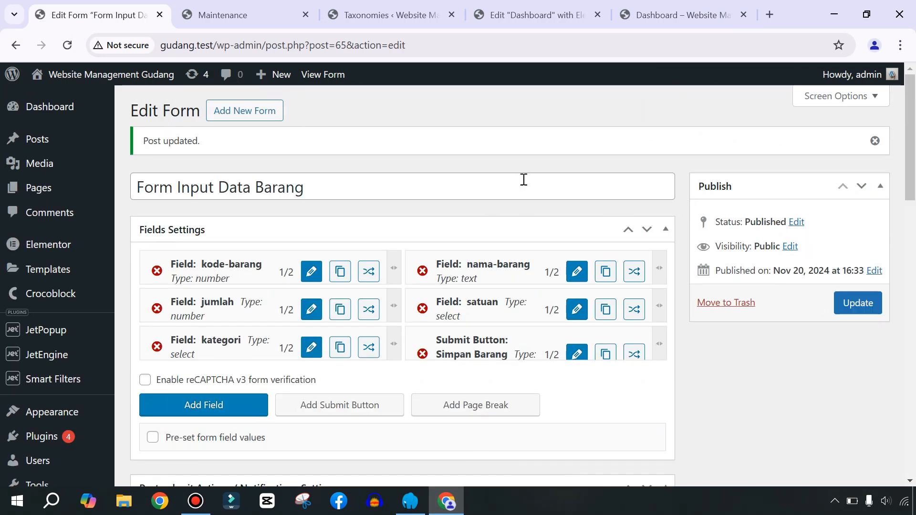
Switch to the Dashboard preview page and reload it to try out the goods form.
left_click(679, 11)
left_click(68, 45)
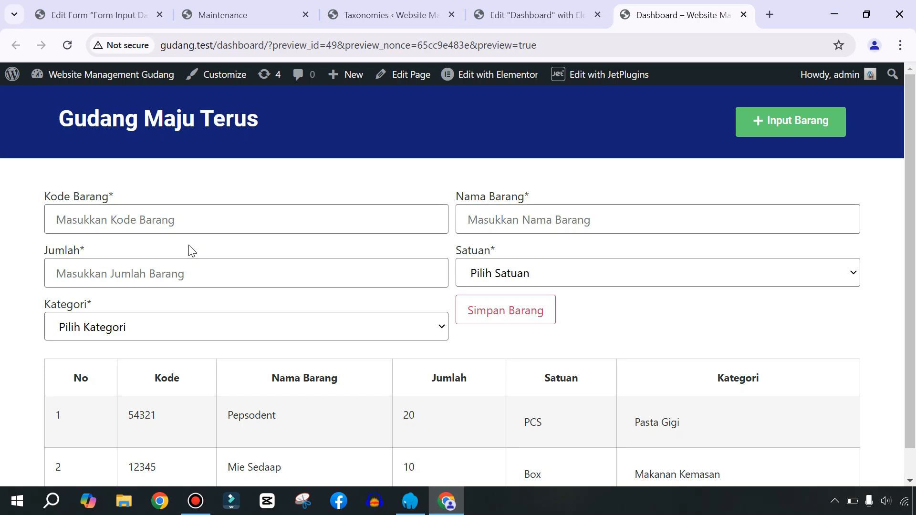
scroll(211, 247, "down", 1)
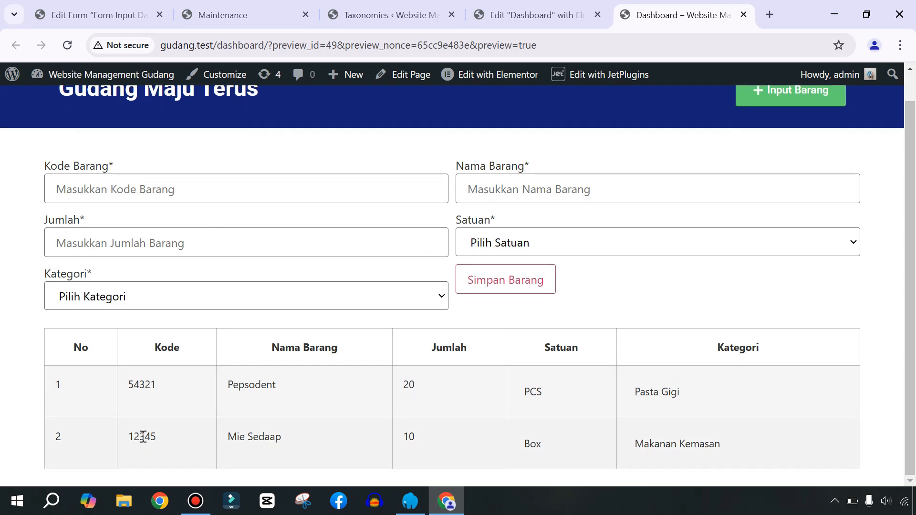
Fill in the goods form with Kode Barang 67890, Nama Barang Sunlight, Jumlah 50 and Satuan PCS, and open the Kategori choices.
left_click(87, 189)
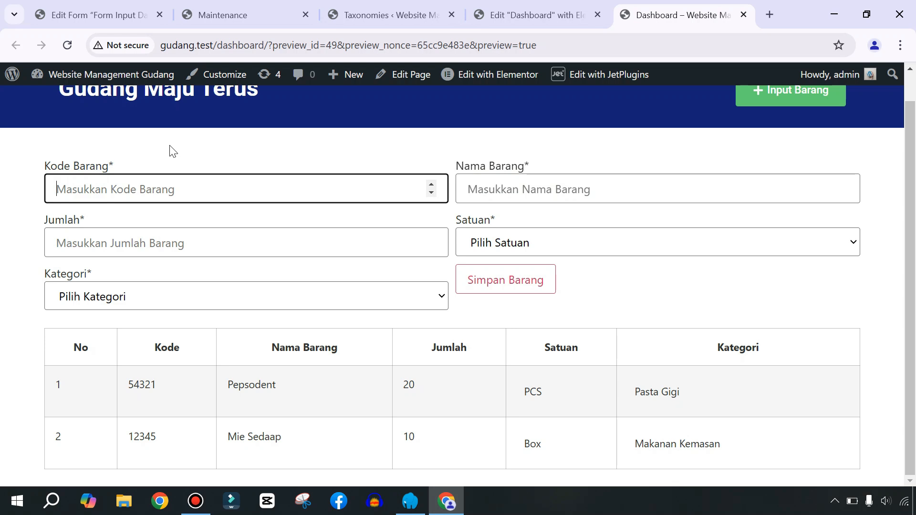
type("67890")
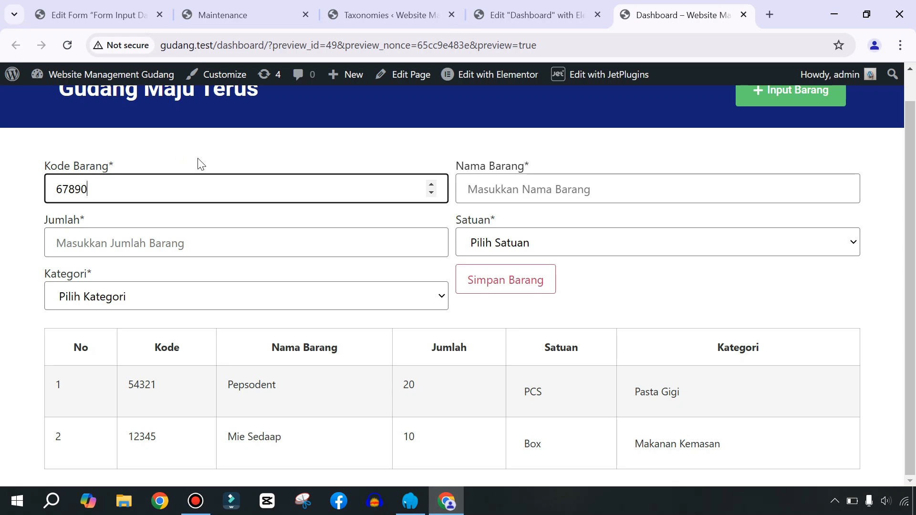
left_click(542, 183)
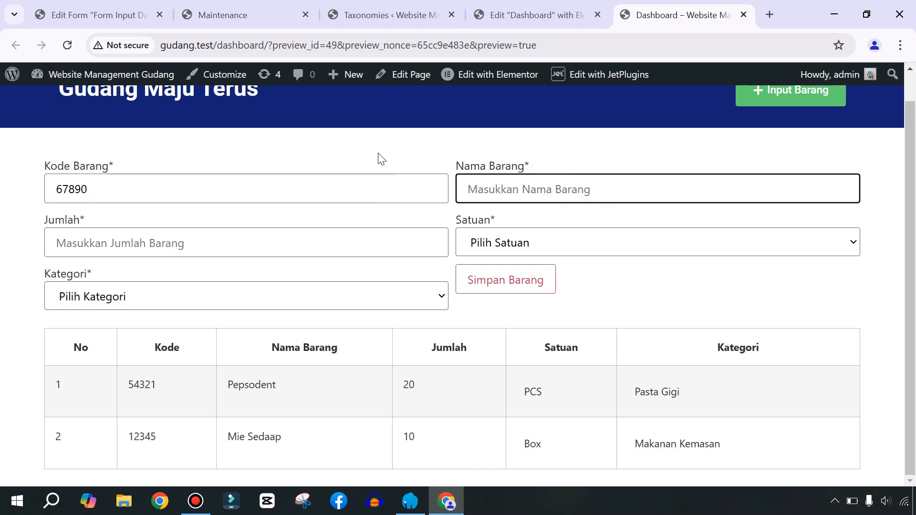
type("Sunlight")
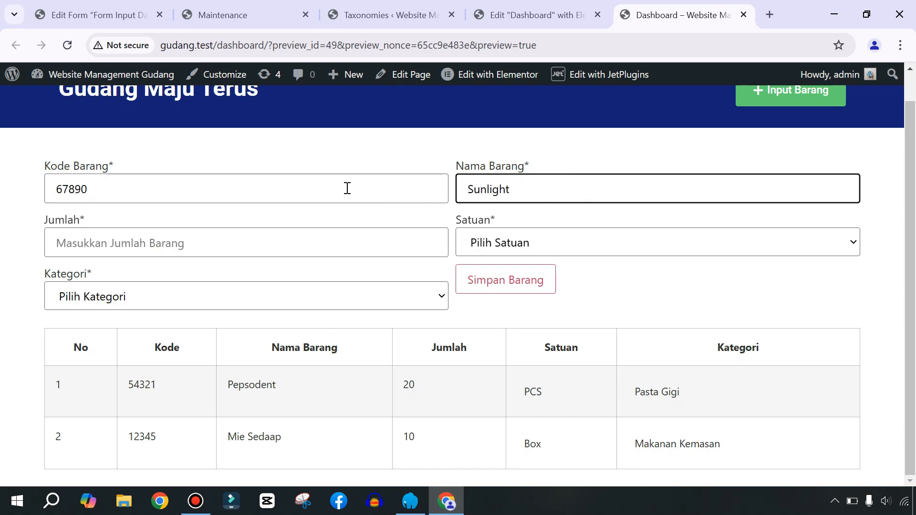
left_click(75, 237)
type("50")
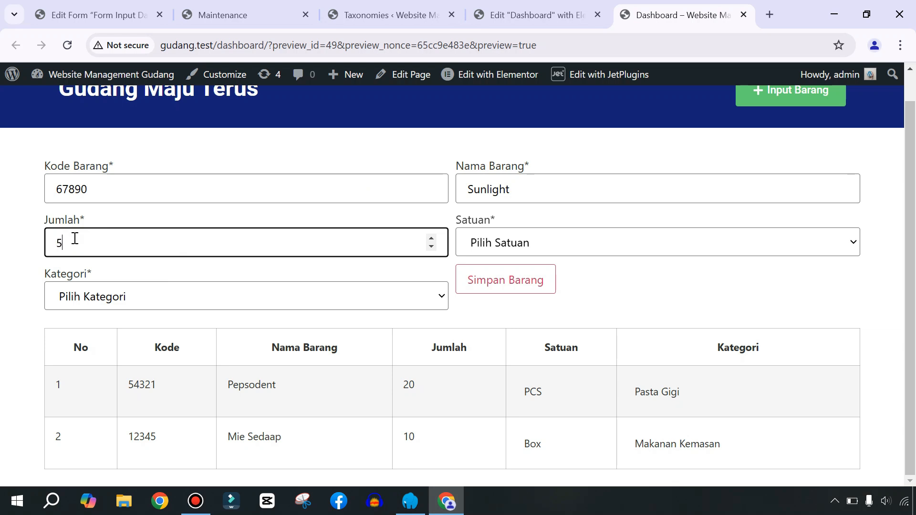
left_click(547, 252)
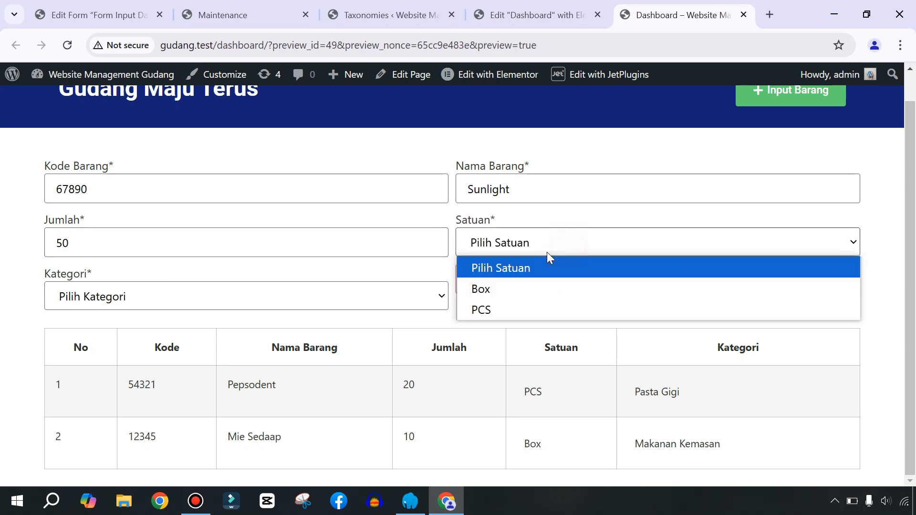
left_click(497, 308)
left_click(90, 305)
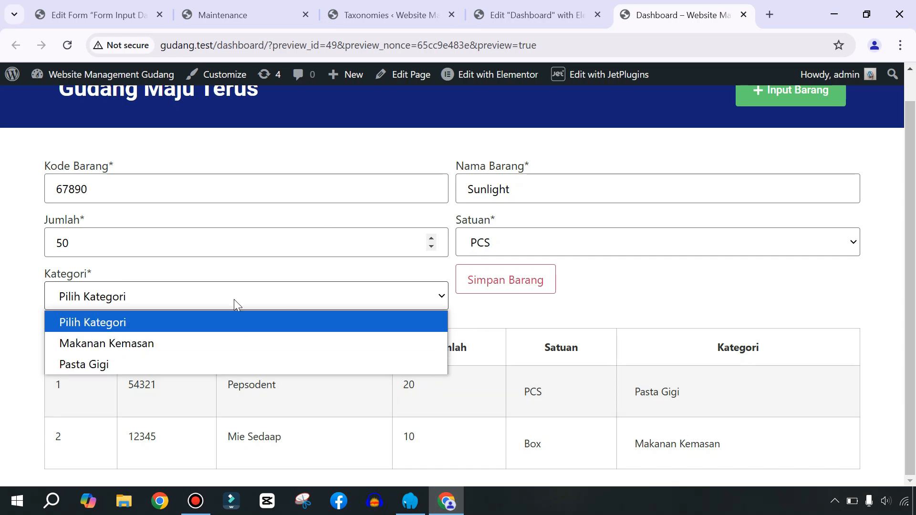
Open the Kategori Barang terms page for posts in the admin area.
left_click(385, 13)
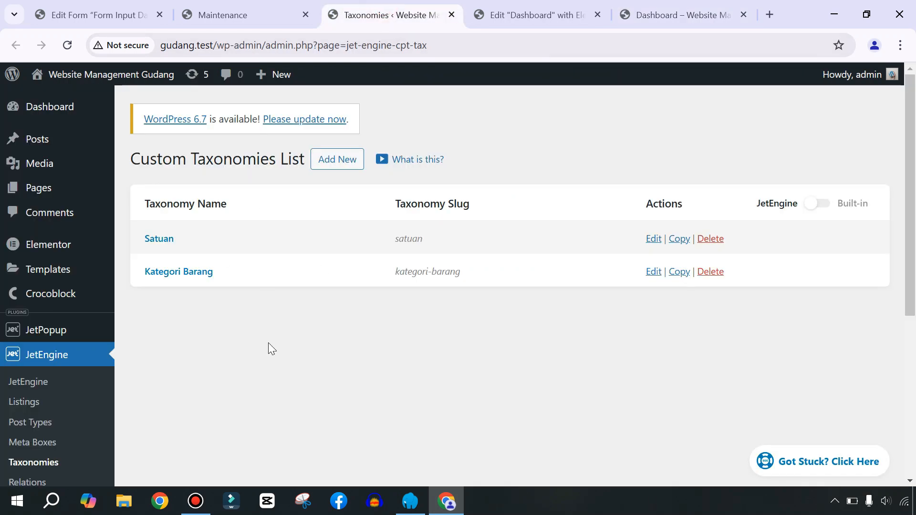
scroll(57, 334, "down", 5)
scroll(67, 365, "up", 5)
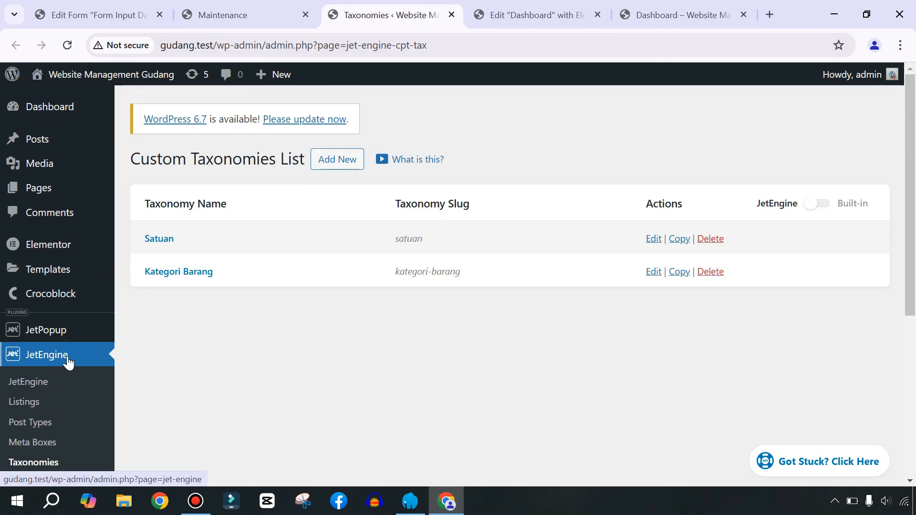
mouse_move(38, 145)
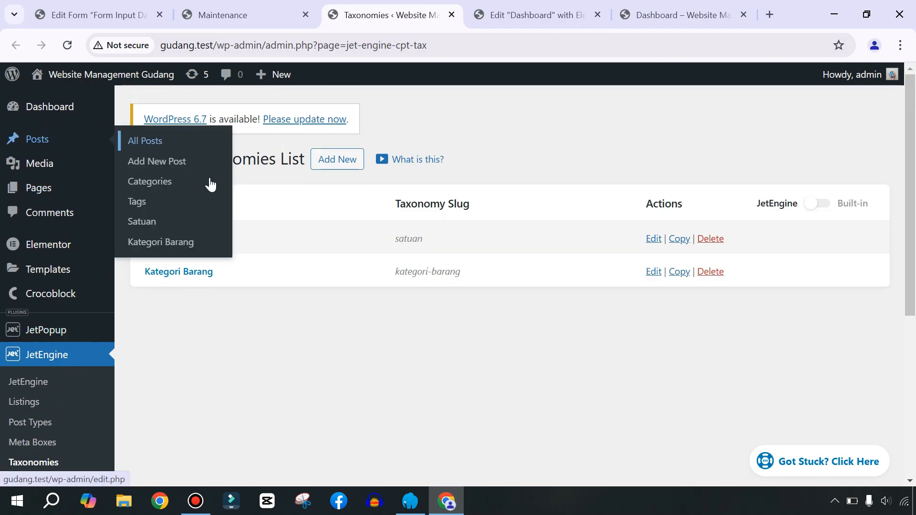
left_click(141, 244)
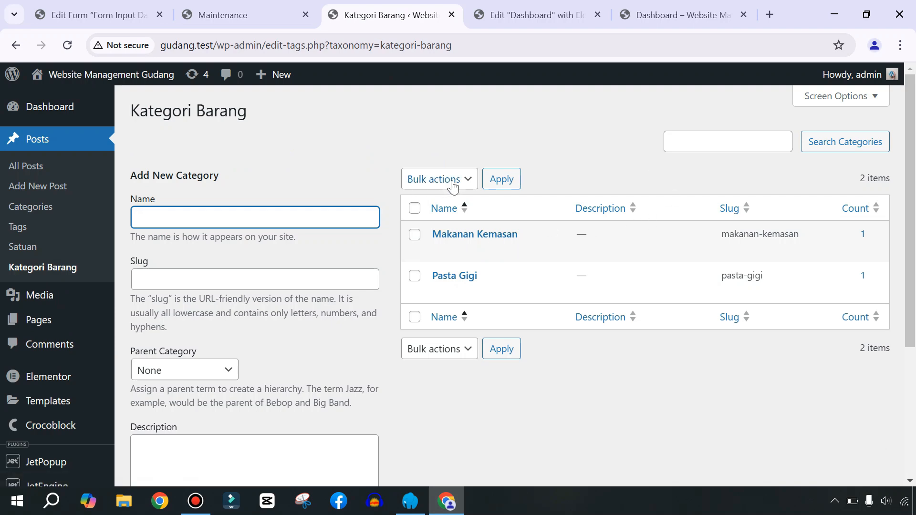
Add a new Kategori Barang term named Sabun Cuci Piring.
scroll(237, 340, "down", 3)
scroll(239, 321, "up", 3)
left_click(215, 213)
type("Sabun Cuci Piring")
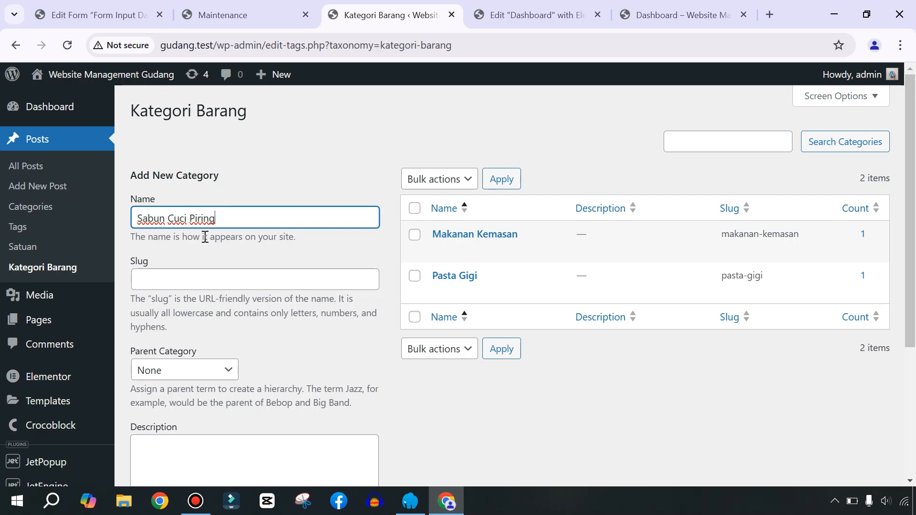
scroll(208, 239, "down", 3)
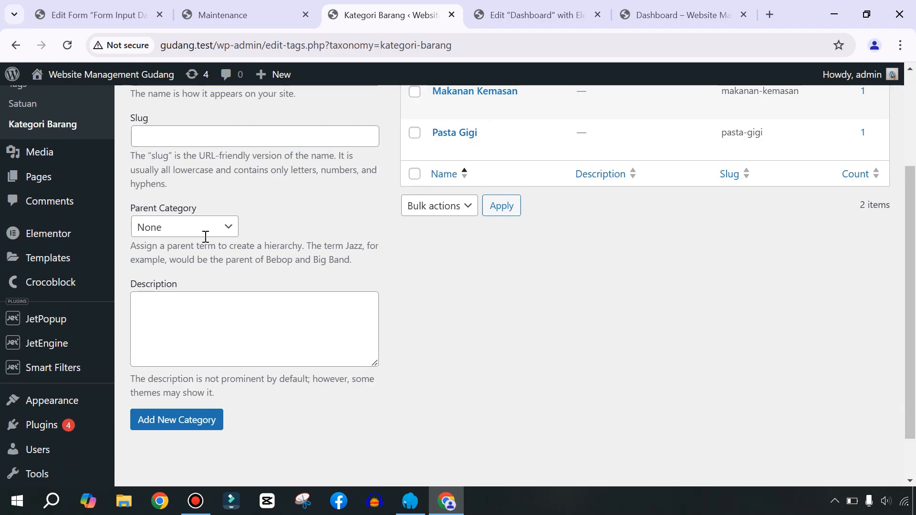
scroll(208, 244, "down", 1)
left_click(179, 369)
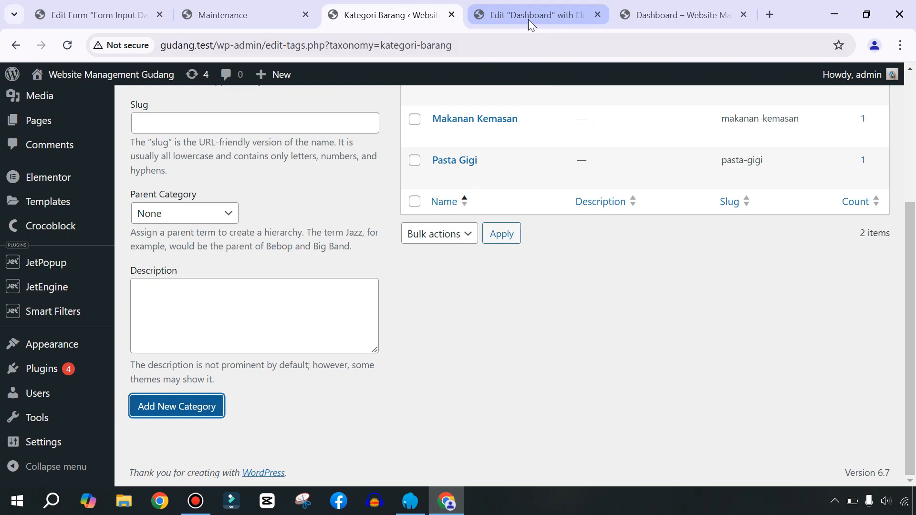
Return to the Dashboard preview page and reload it to refresh the form's Kategori choices.
left_click(661, 7)
left_click(129, 295)
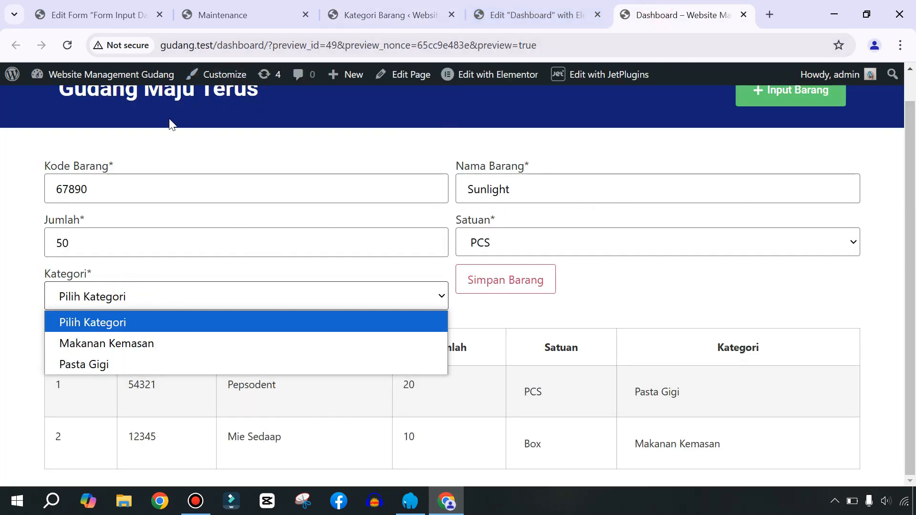
left_click(68, 45)
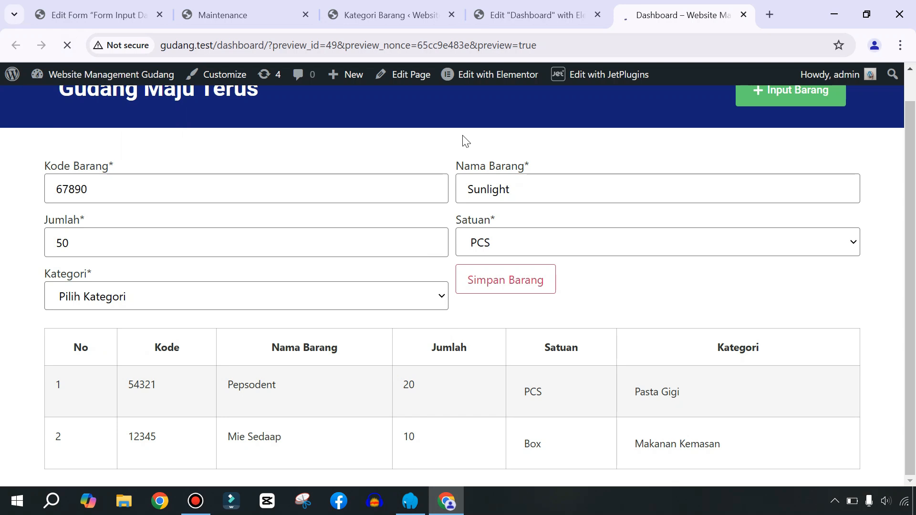
left_click(115, 298)
Submit the goods form with Kode Barang 67890, Nama Barang Sunlight, Satuan PCS, Jumlah 50 and Kategori Sabun Cuci Piring.
left_click(77, 191)
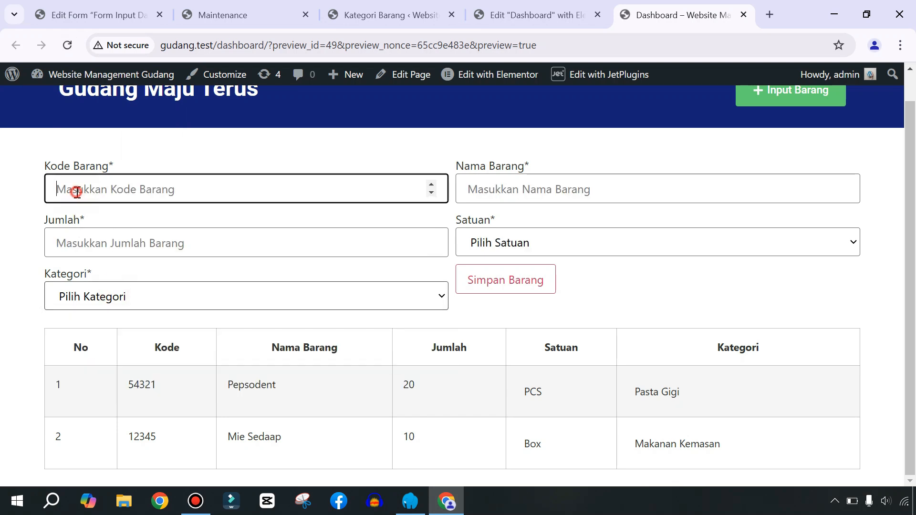
type("678")
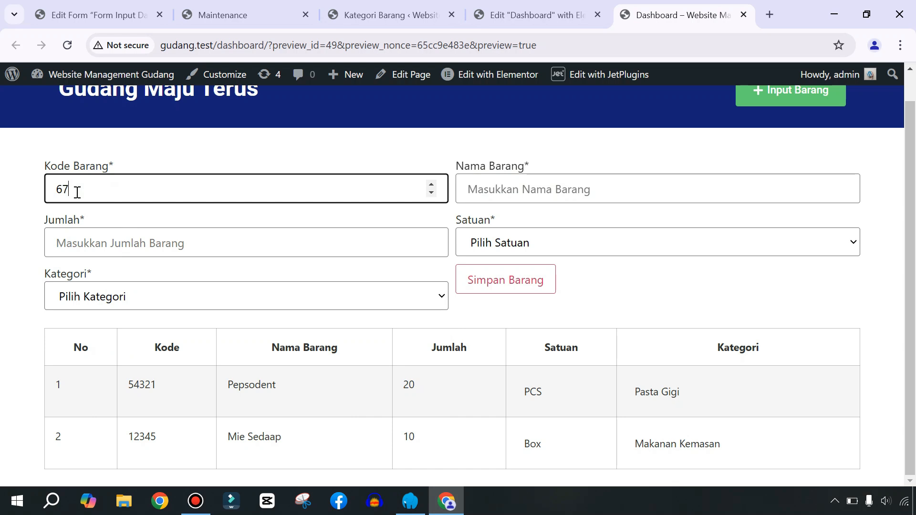
left_click(462, 181)
type("Sunlight")
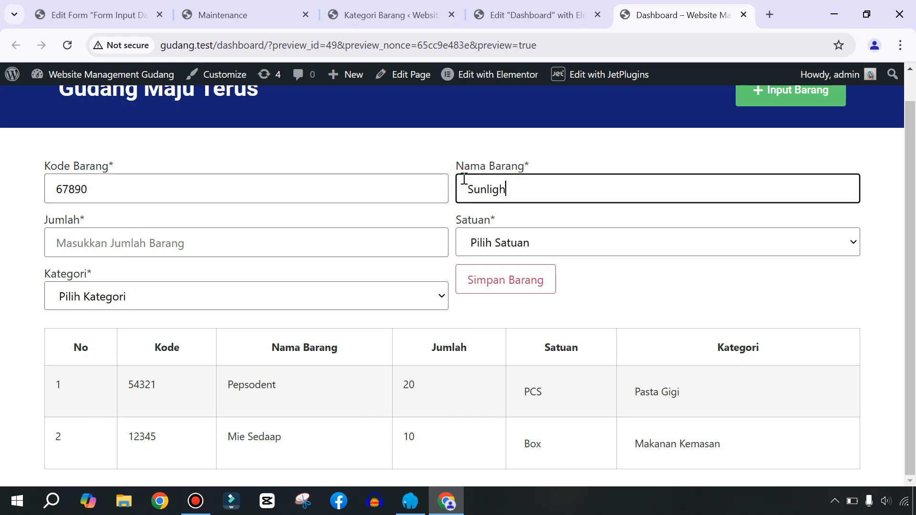
left_click(520, 238)
left_click(483, 311)
left_click(293, 243)
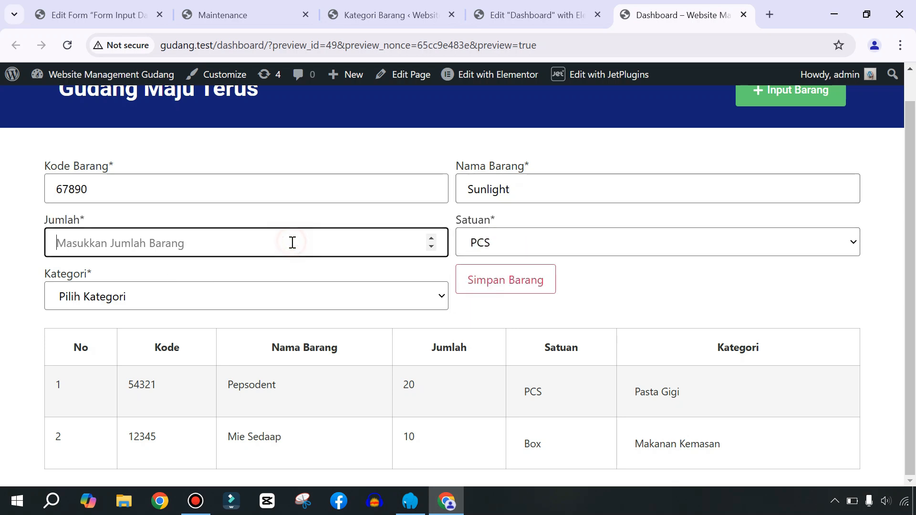
type("50")
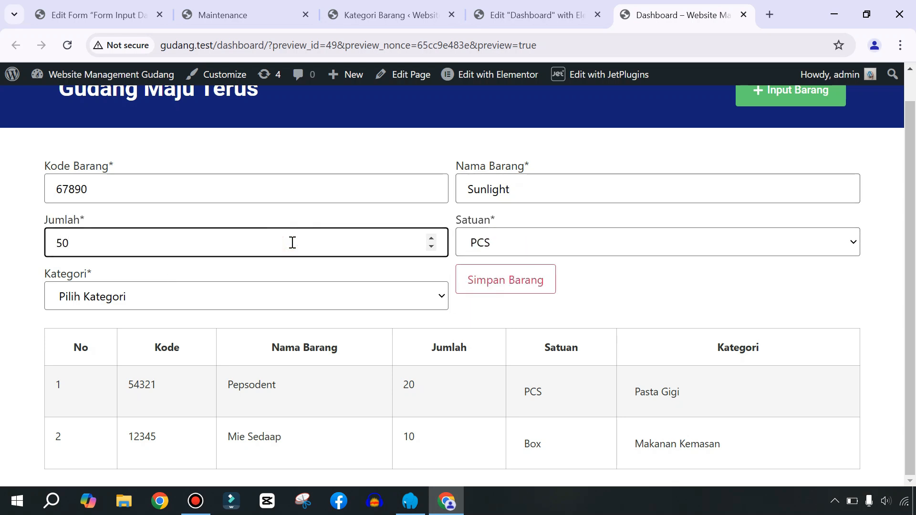
left_click(263, 298)
left_click(115, 383)
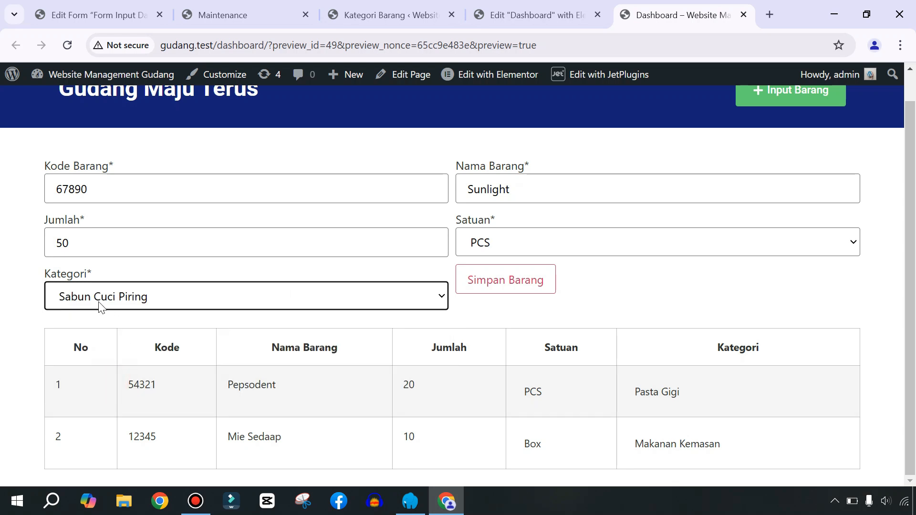
left_click(499, 285)
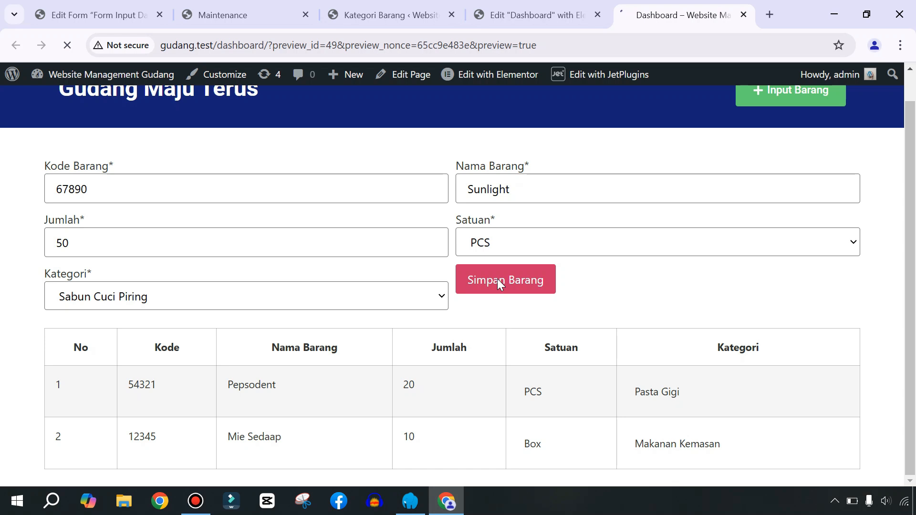
Check the Sunlight row's code, name, quantity, unit and category in the goods table, and review the form above it.
scroll(510, 273, "down", 2)
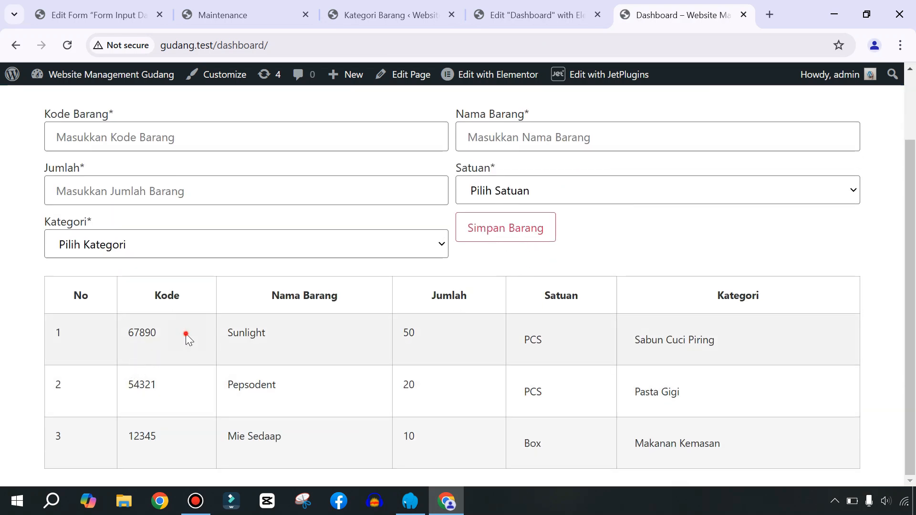
left_click_drag(186, 336, 124, 334)
left_click_drag(285, 338, 229, 337)
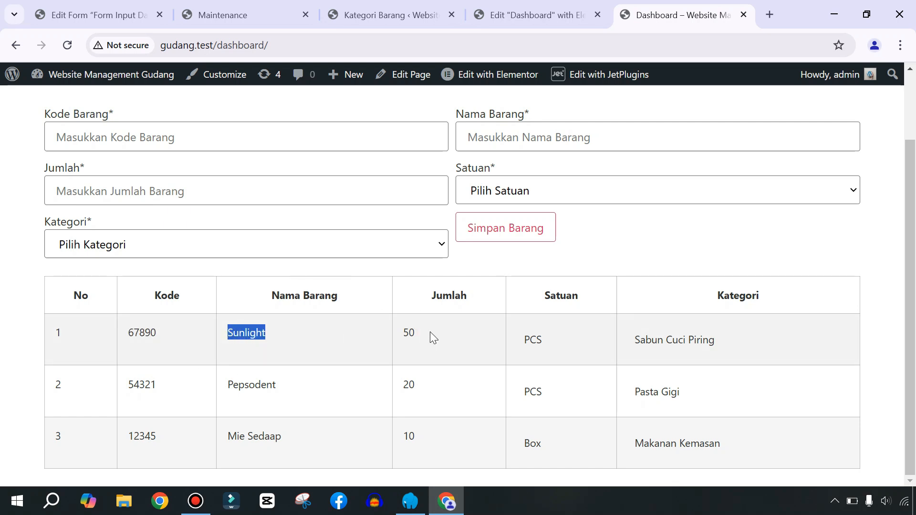
left_click_drag(431, 332, 390, 335)
left_click_drag(577, 340, 501, 340)
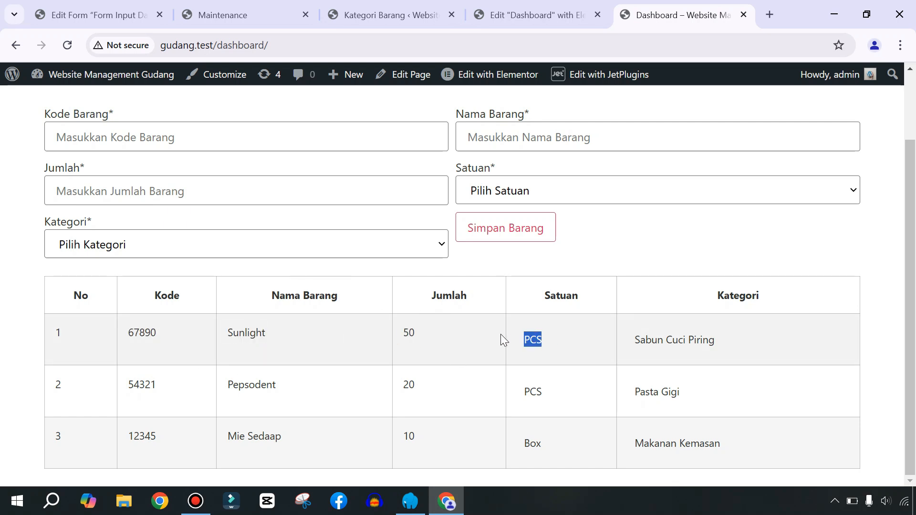
left_click_drag(748, 349, 633, 345)
left_click(665, 339)
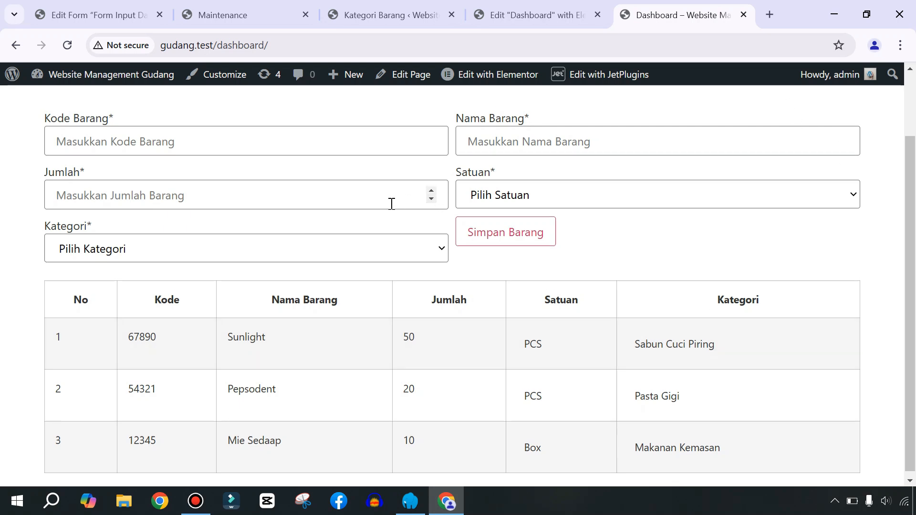
scroll(392, 204, "up", 2)
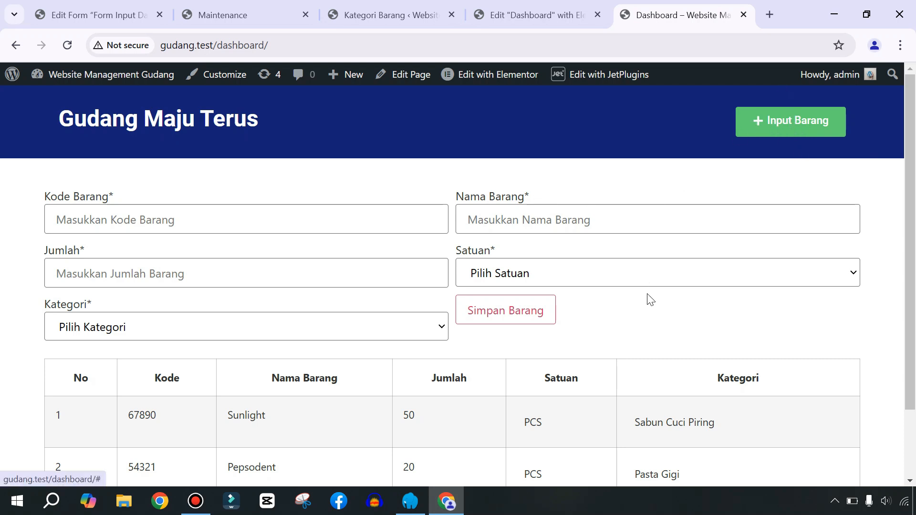
left_click_drag(681, 320, 210, 198)
left_click(210, 199)
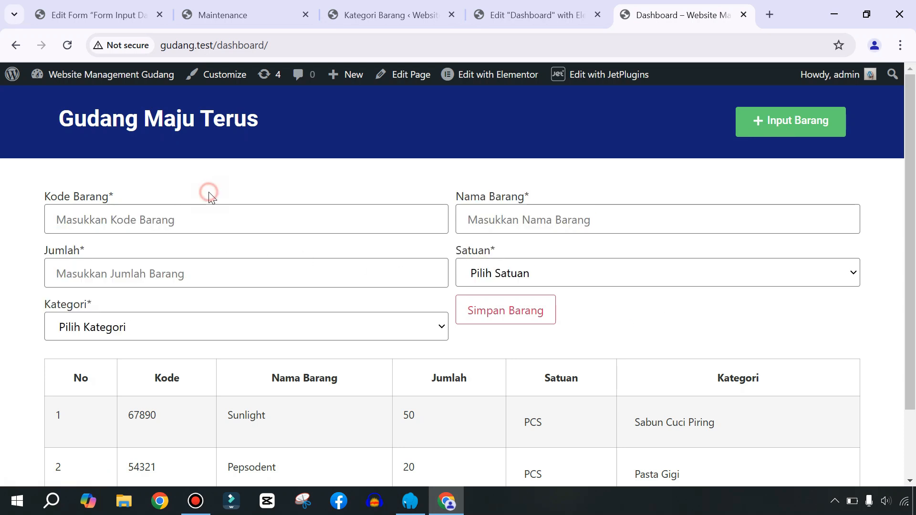
Close the Maintenance page, then create and publish a new JetPopup popup titled "Popup Input Barang".
left_click(306, 15)
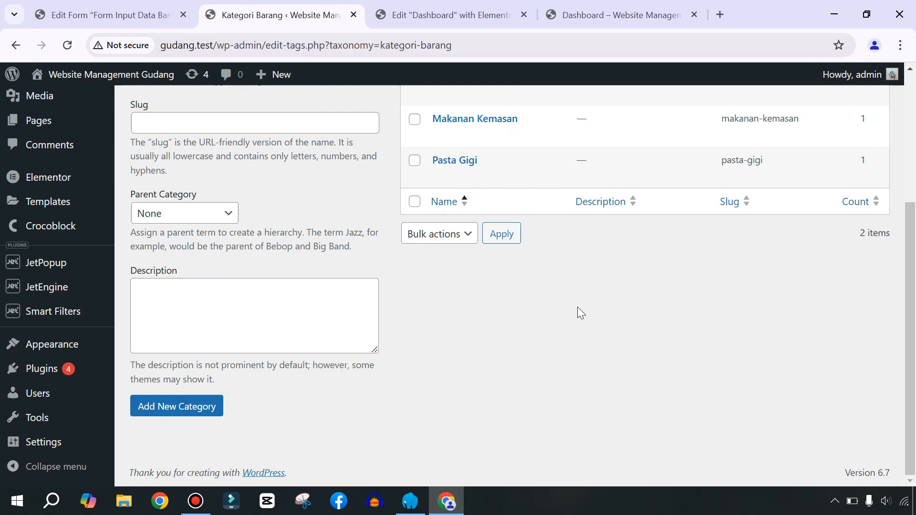
mouse_move(10, 266)
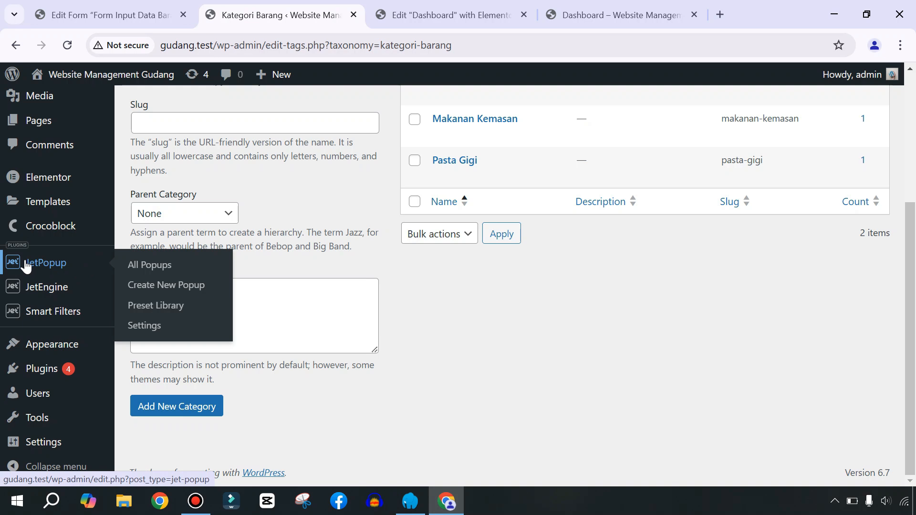
left_click(178, 289)
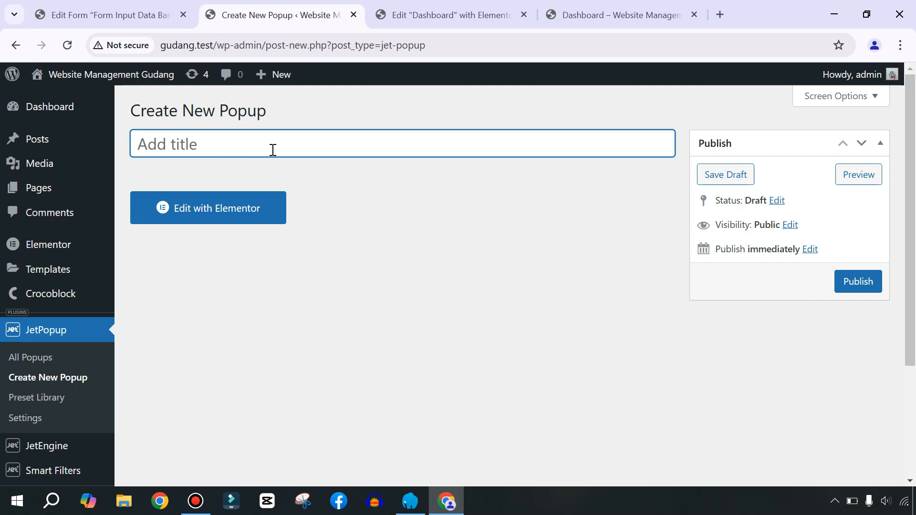
type("Popup ")
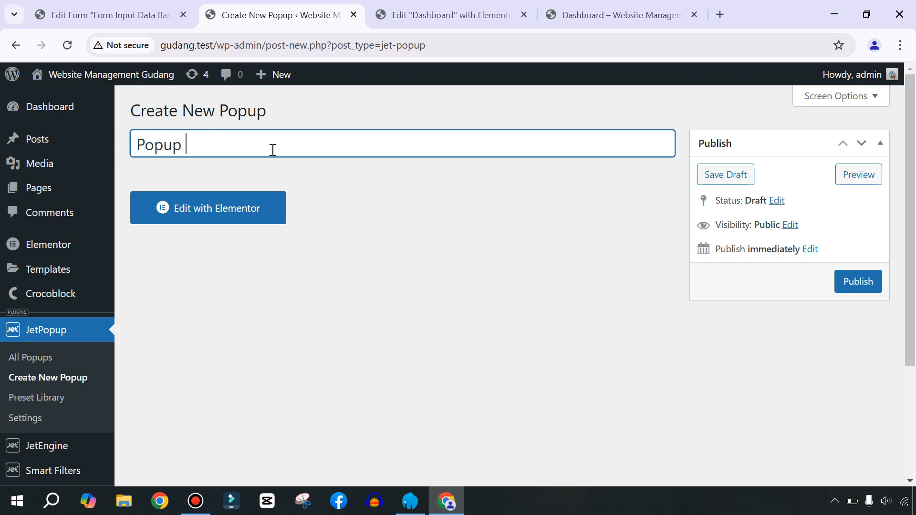
type("Input Barang")
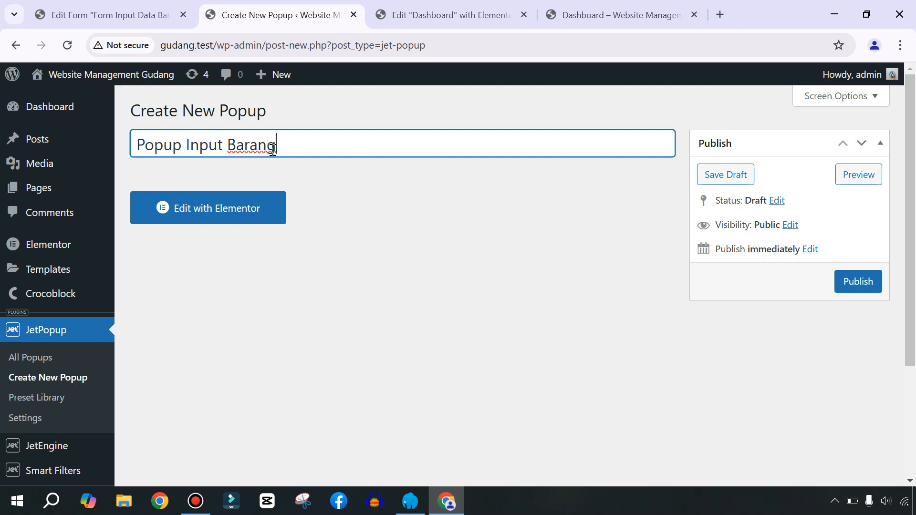
left_click(858, 281)
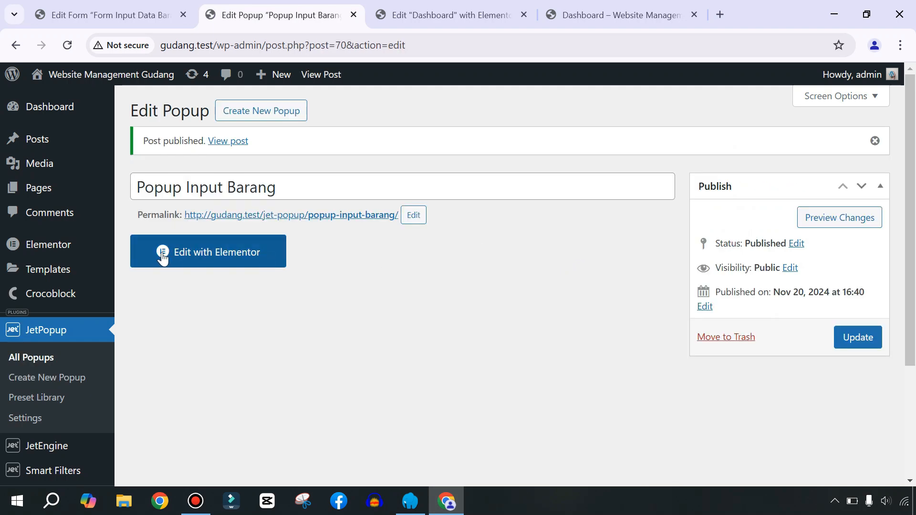
Edit the popup with Elementor, add a Form widget showing the Form Input Data Barang form, and update the popup.
left_click(207, 258)
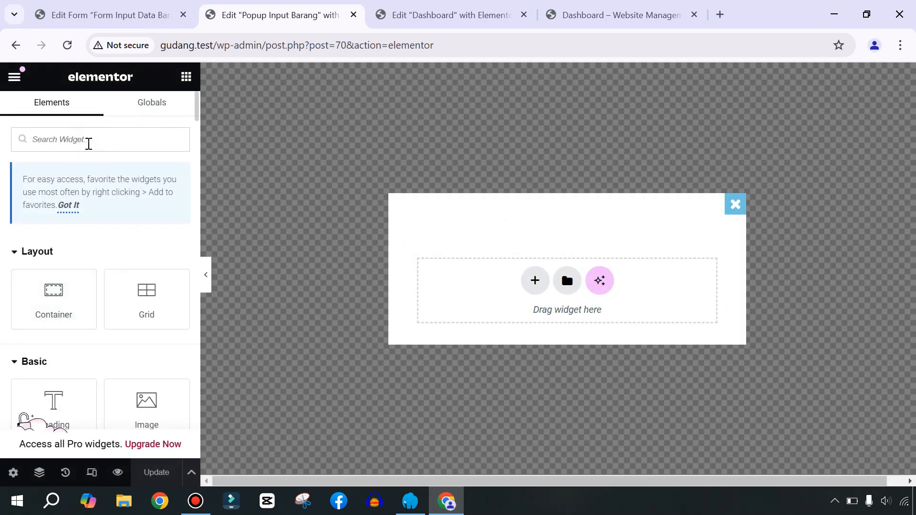
left_click(88, 143)
type("for")
left_click_drag(53, 262, 490, 296)
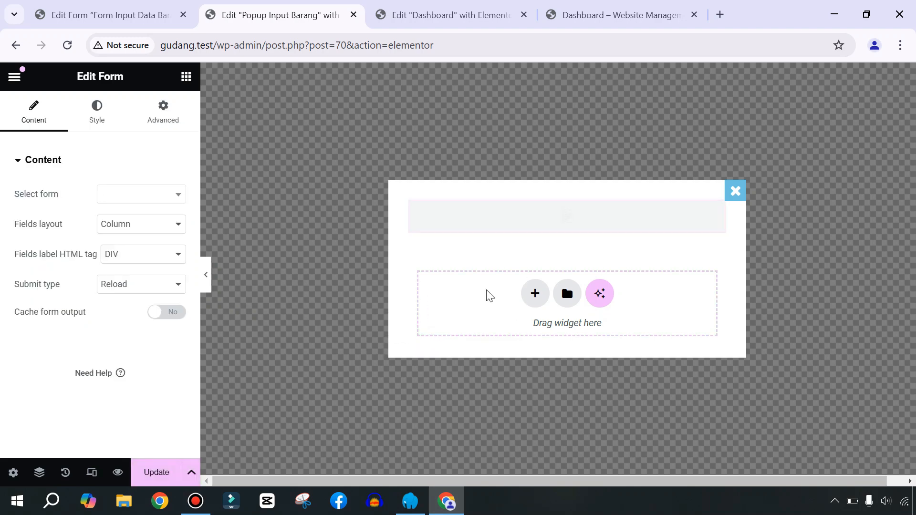
left_click(137, 196)
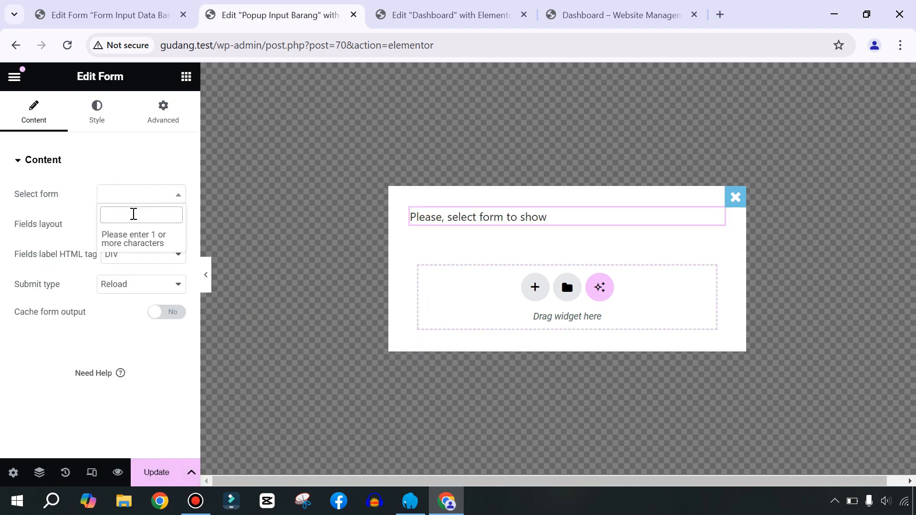
type("form")
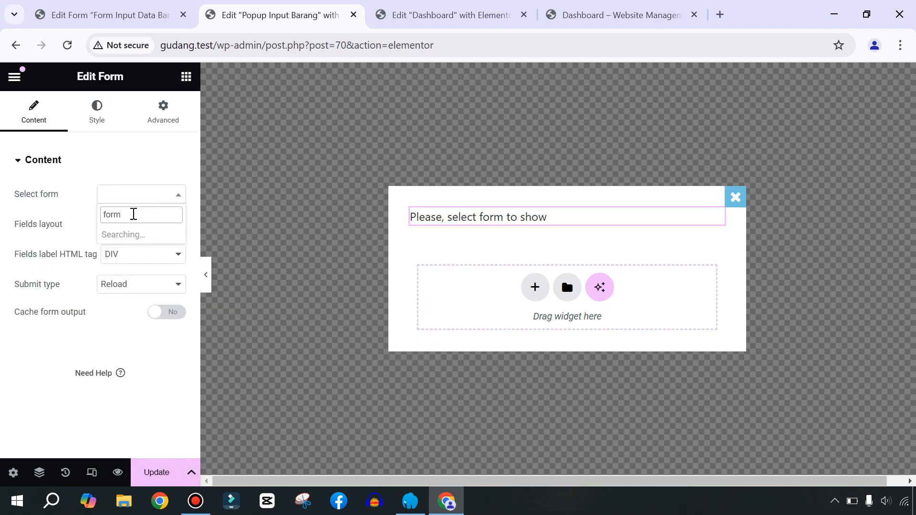
left_click(127, 240)
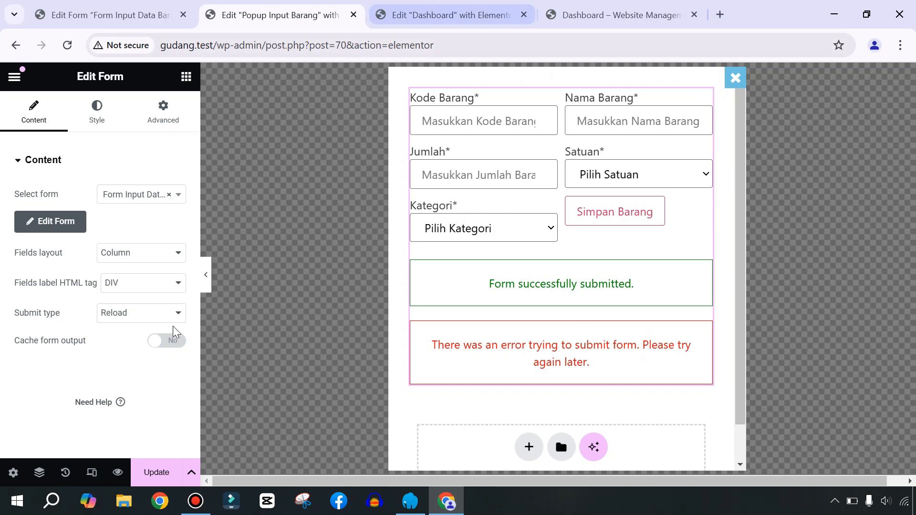
left_click(158, 474)
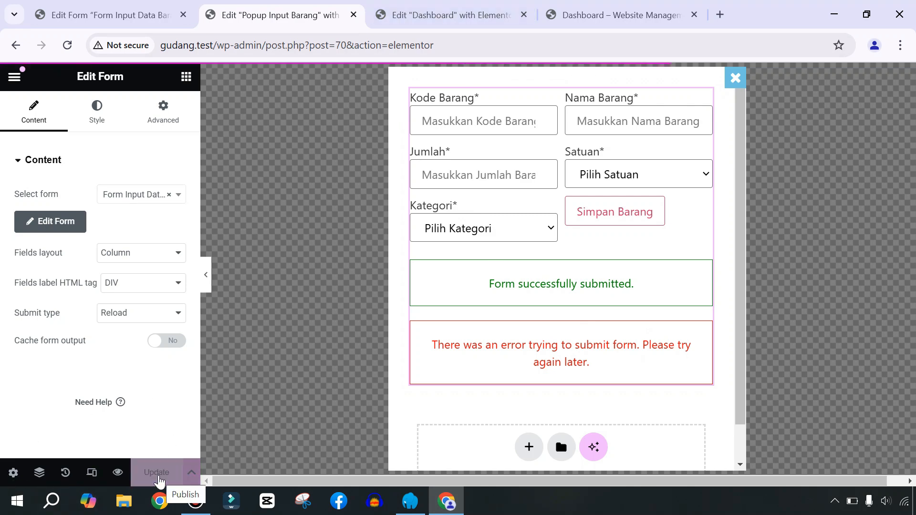
Add and save a display condition that includes the popup on the Entire Site.
left_click(10, 471)
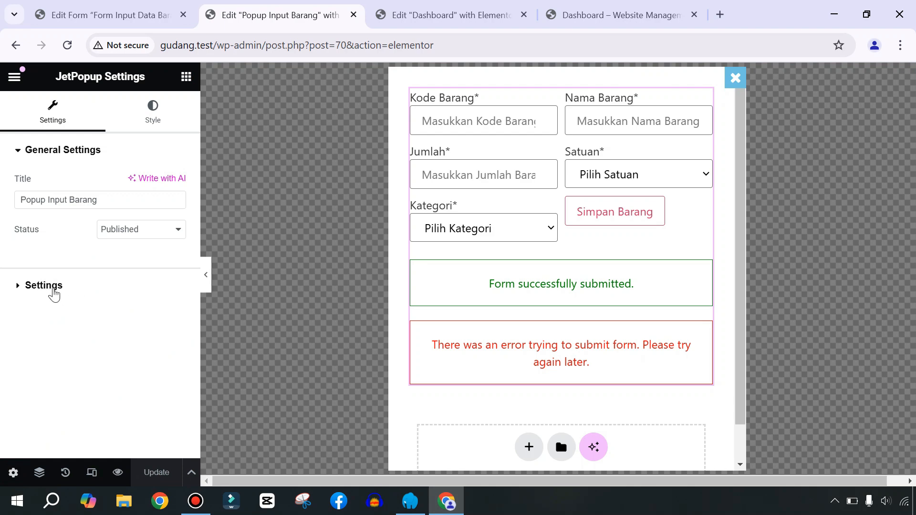
left_click(44, 286)
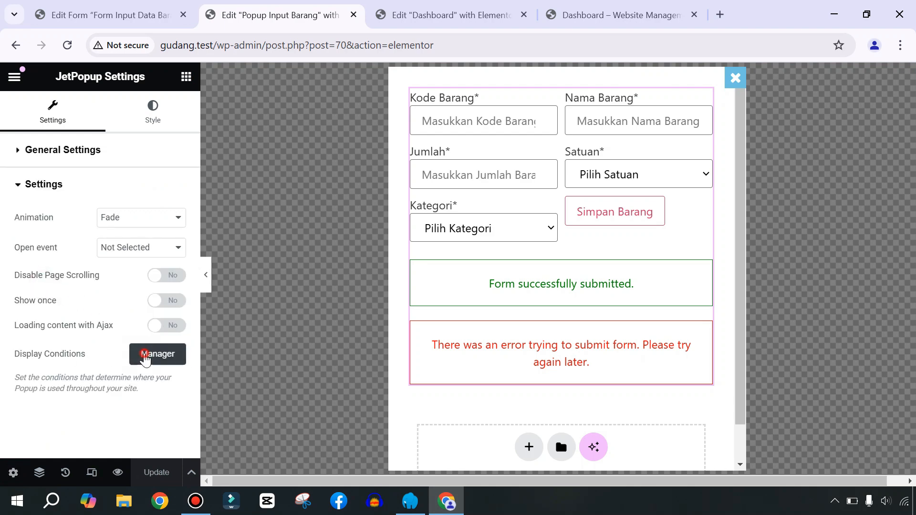
left_click(144, 357)
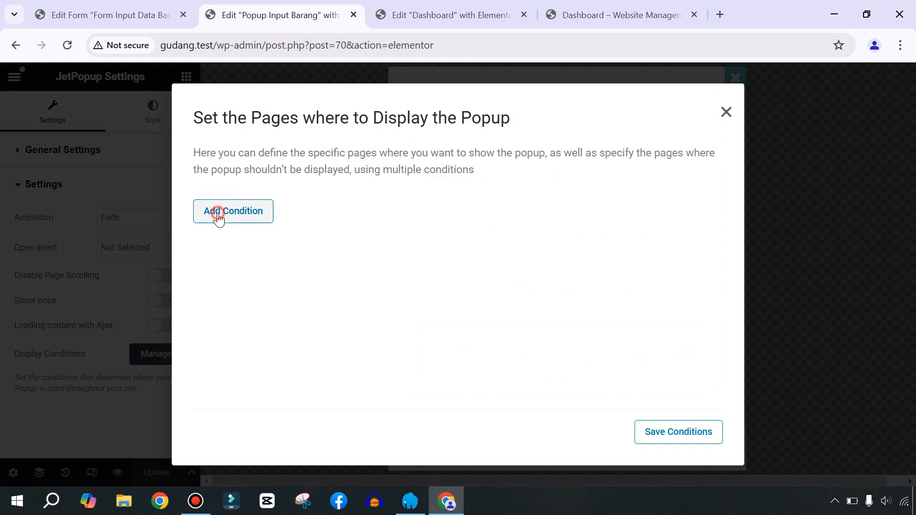
left_click(218, 215)
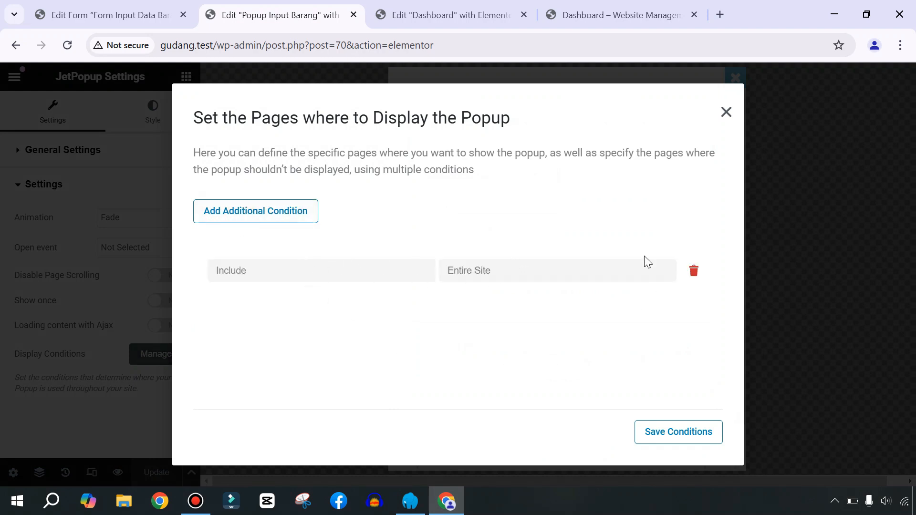
left_click(679, 434)
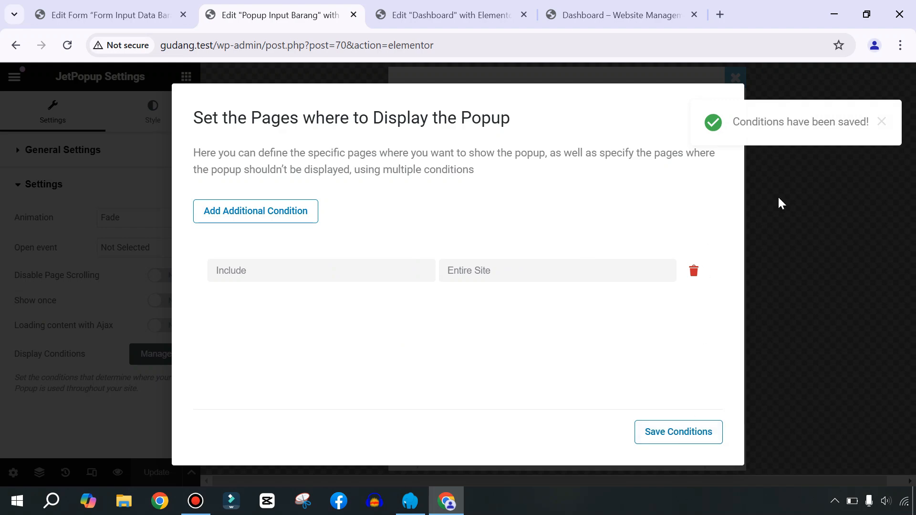
left_click(886, 124)
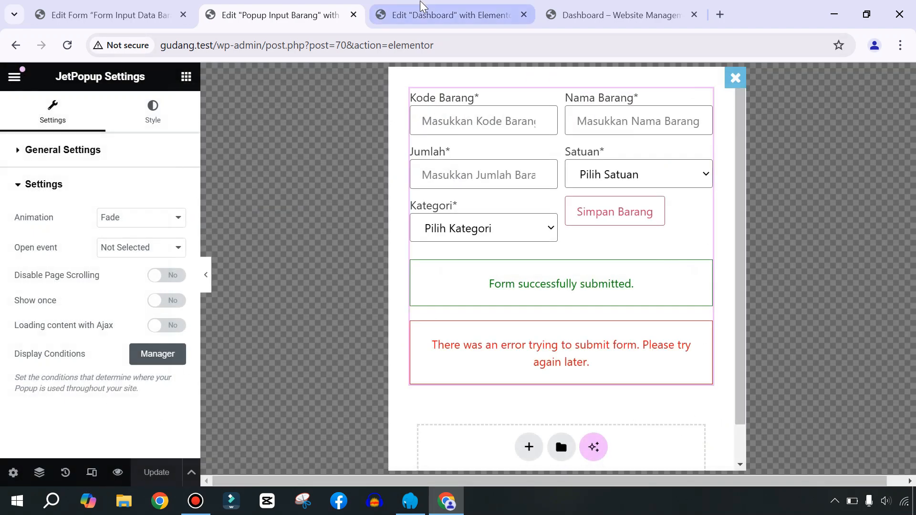
Reload the Dashboard page in the Elementor editor and attach the Popup Input Barang popup to the Input Barang button.
left_click(375, 15)
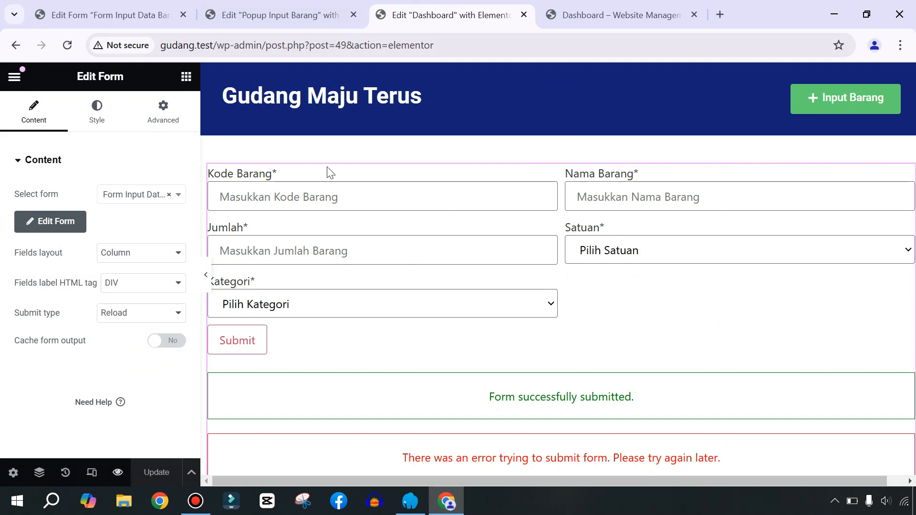
left_click(66, 45)
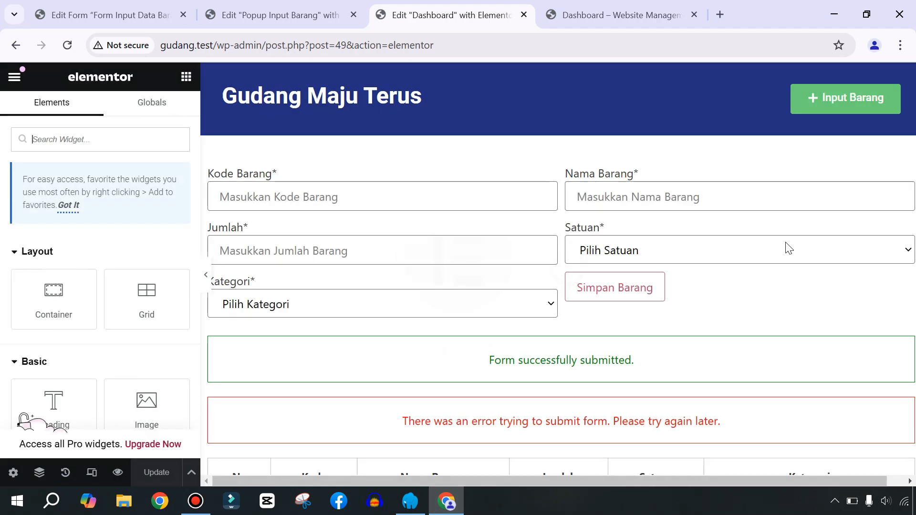
left_click(894, 93)
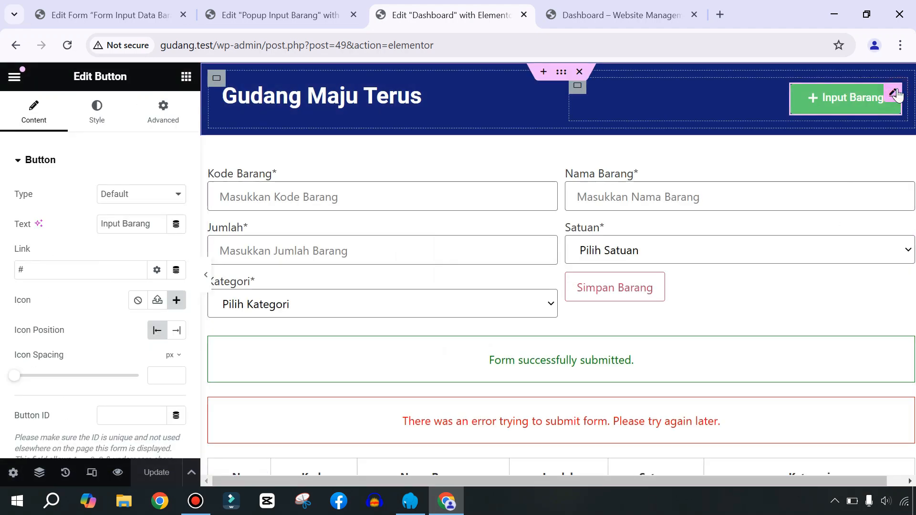
left_click(155, 116)
scroll(89, 314, "down", 5)
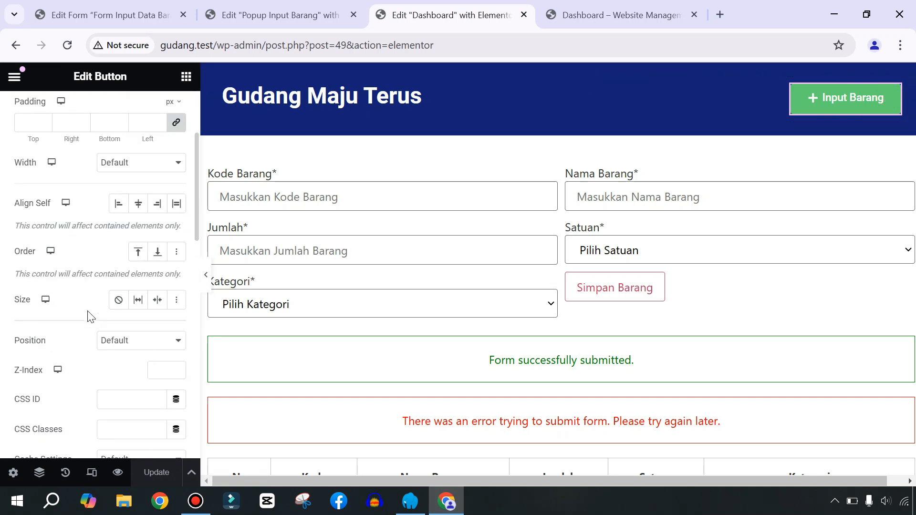
scroll(89, 315, "down", 6)
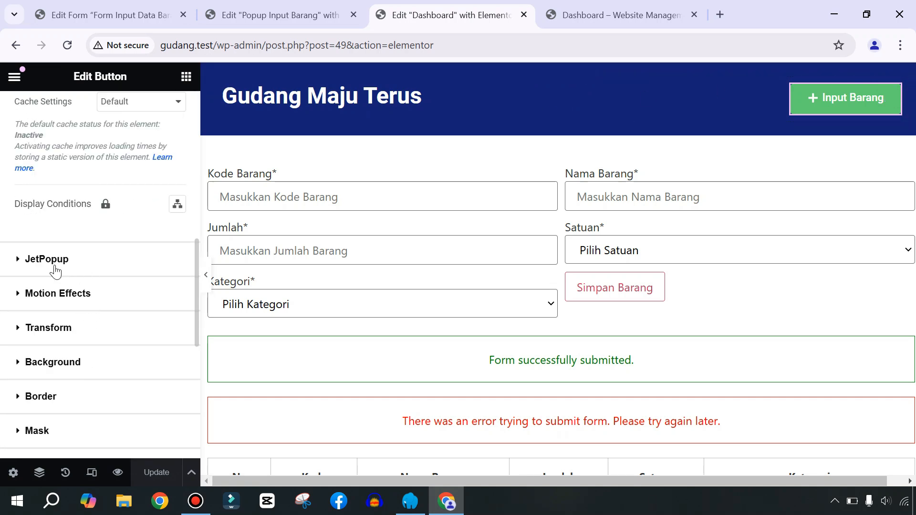
left_click(54, 268)
left_click(133, 231)
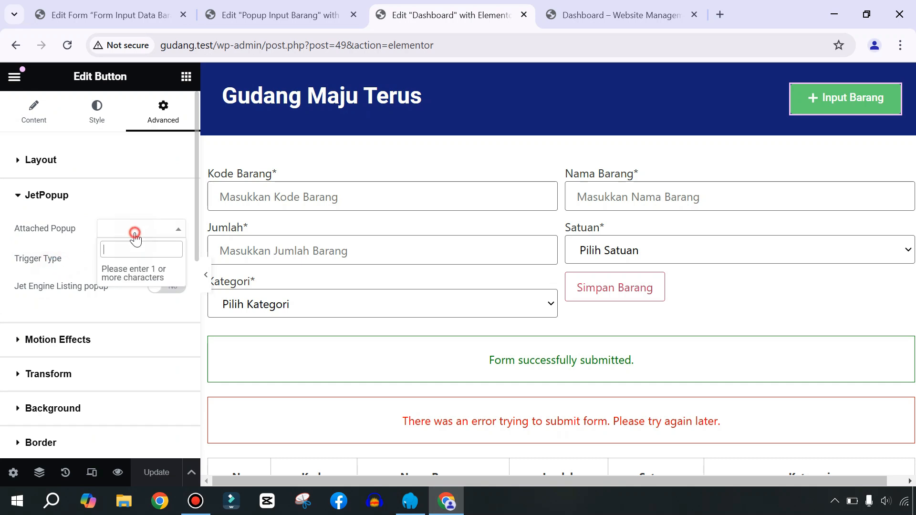
type("pop")
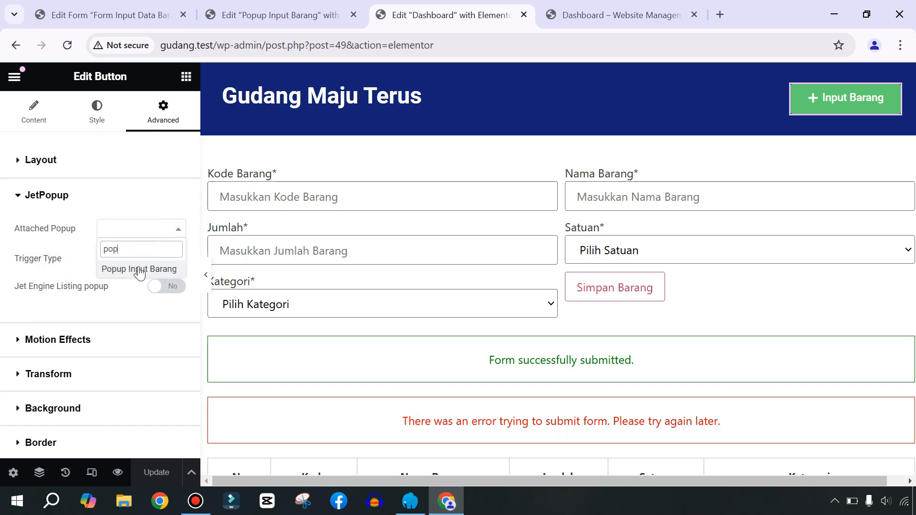
left_click(139, 270)
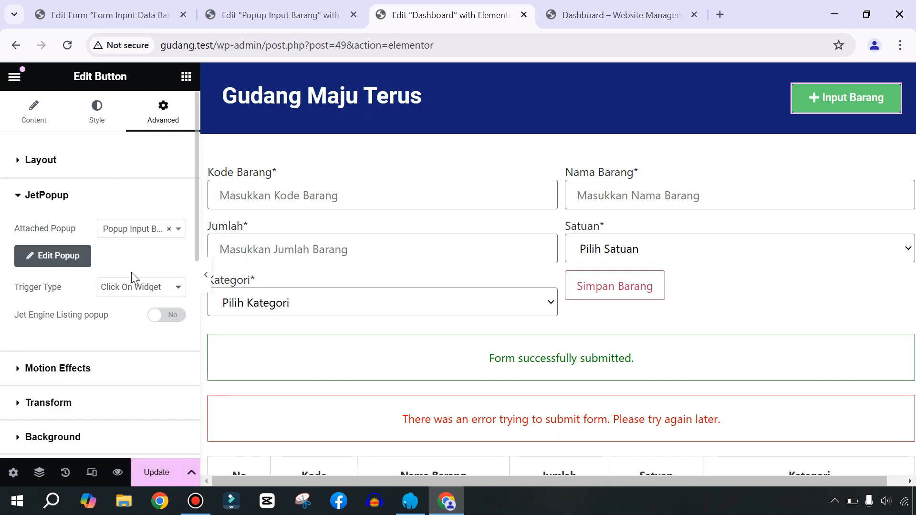
Set the attached popup's trigger type to Click On Button and update the Dashboard page.
left_click(114, 290)
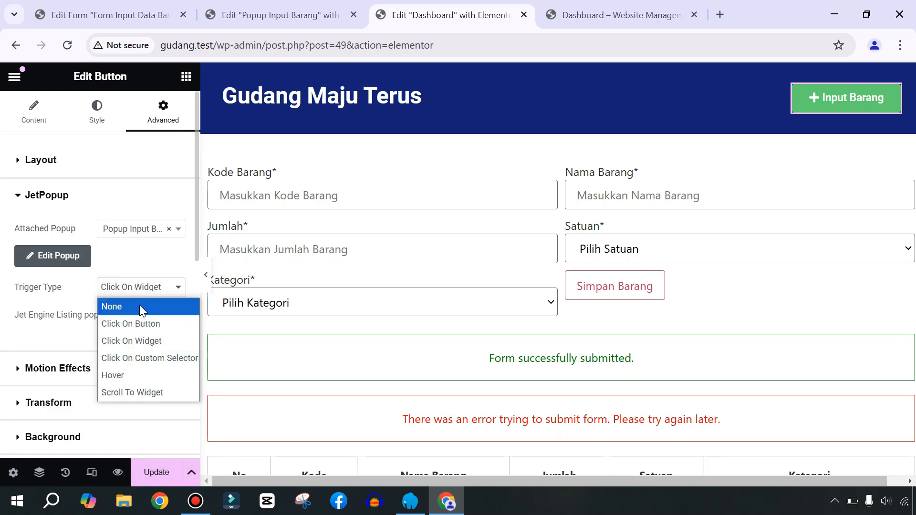
left_click(123, 325)
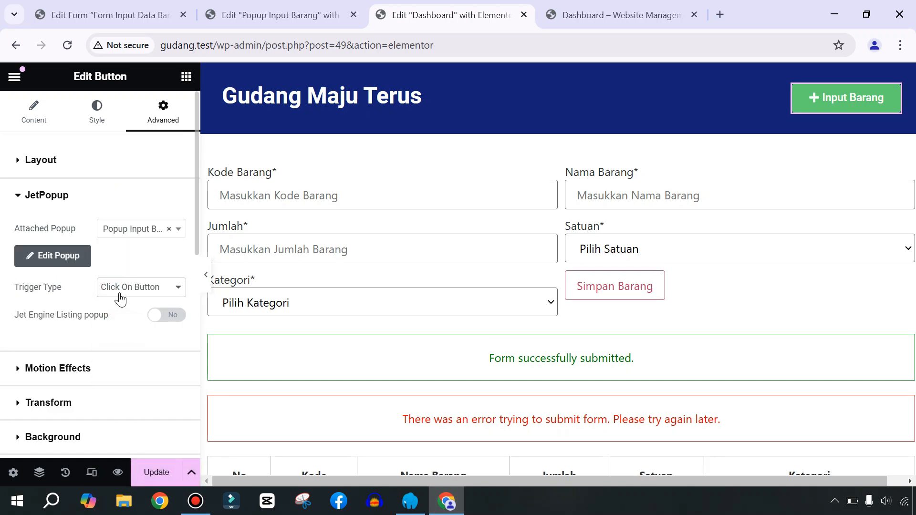
left_click(161, 479)
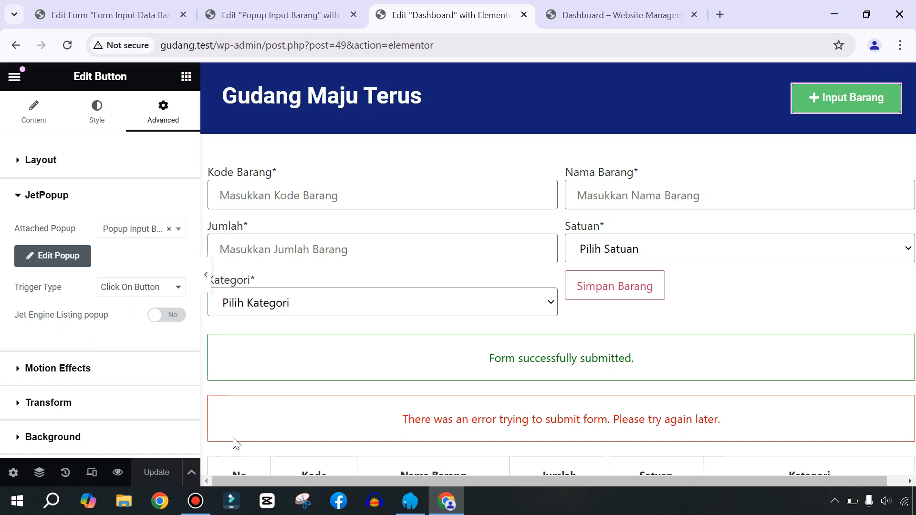
Reload the live Dashboard page and open the popup from the Input Barang button to check its form.
left_click(623, 15)
left_click(69, 46)
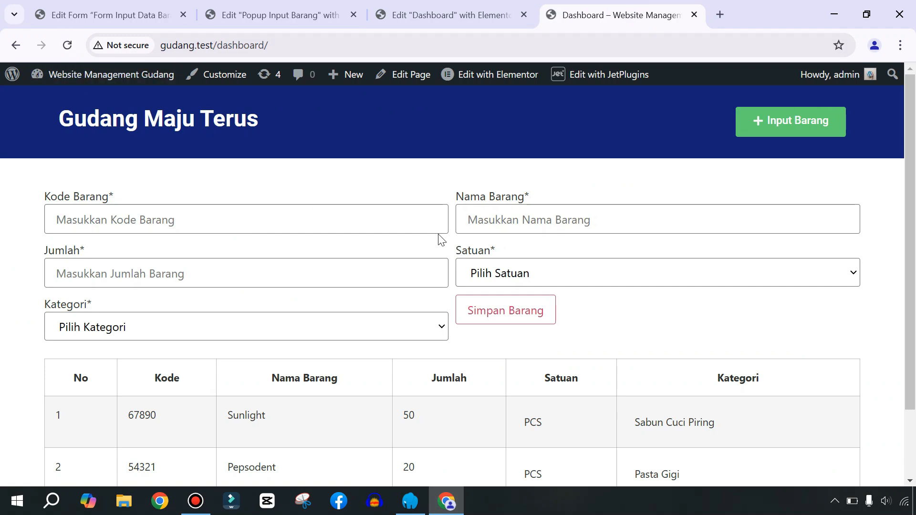
left_click(792, 127)
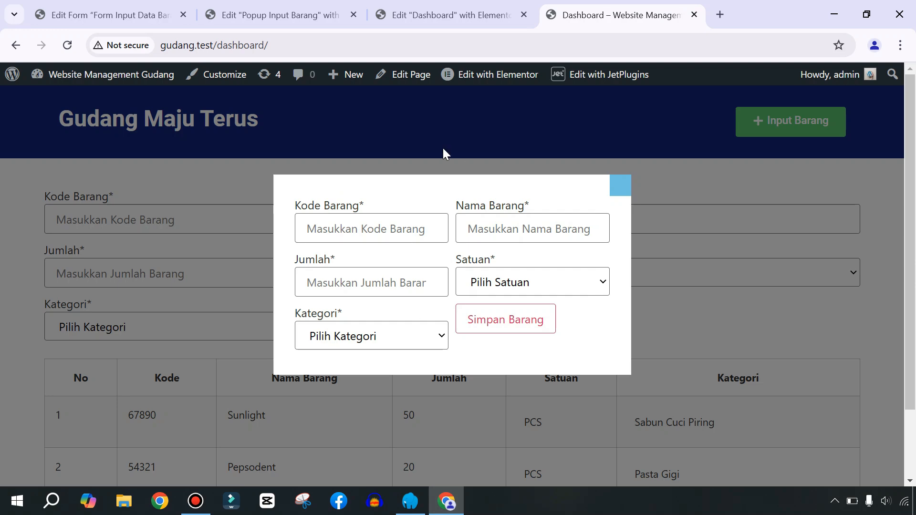
In the Form Input Data Barang form, place the Simpan Barang submit button on its own row below kategori and make it full width.
left_click(236, 9)
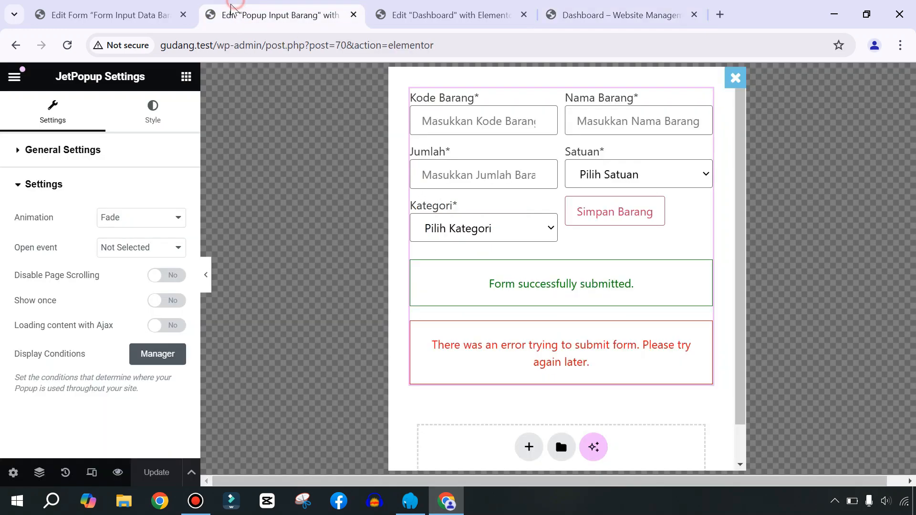
left_click(69, 15)
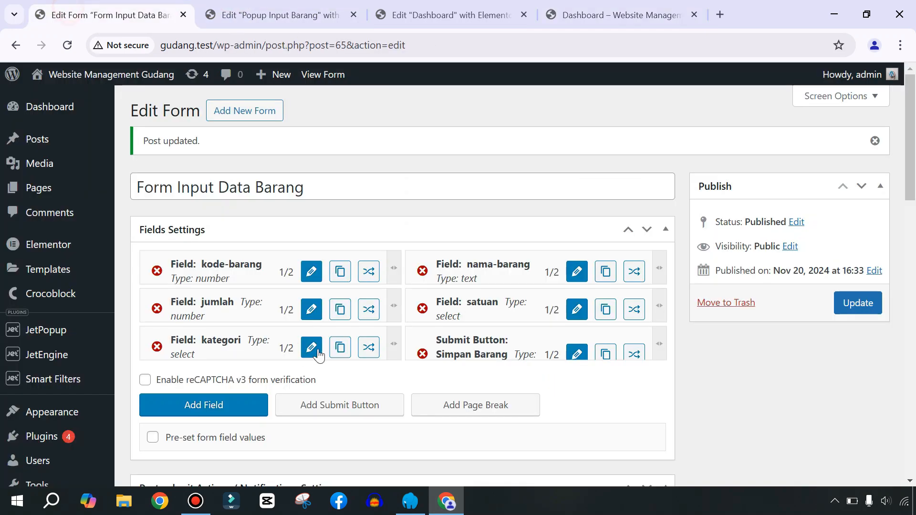
scroll(478, 201, "down", 3)
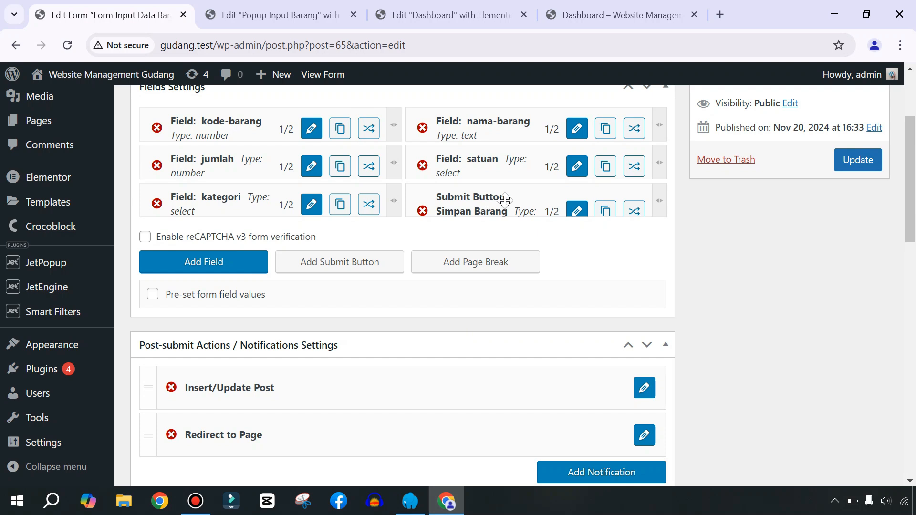
left_click_drag(444, 197, 177, 232)
left_click_drag(398, 236, 659, 241)
scroll(503, 210, "up", 1)
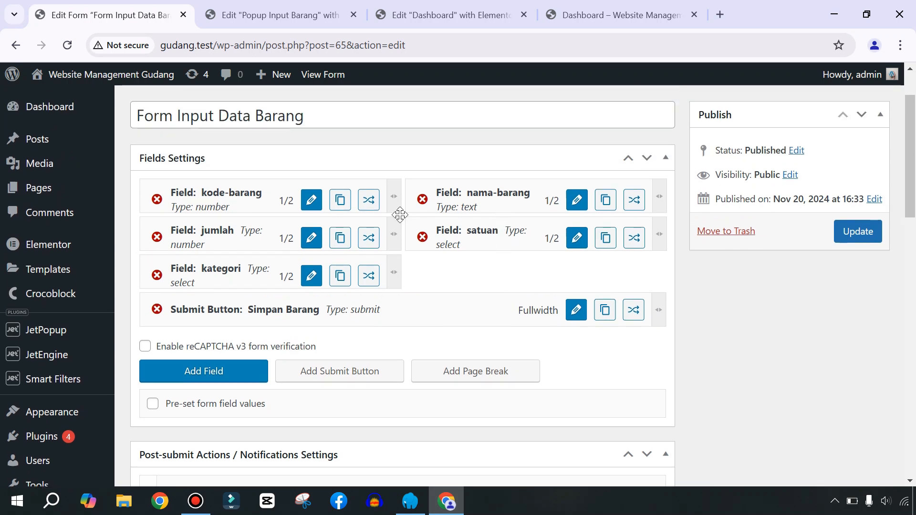
Stack kode-barang, nama-barang and jumlah as full-width fields, keep kategori and satuan side by side at half width, and update the form.
left_click_drag(432, 198, 210, 228)
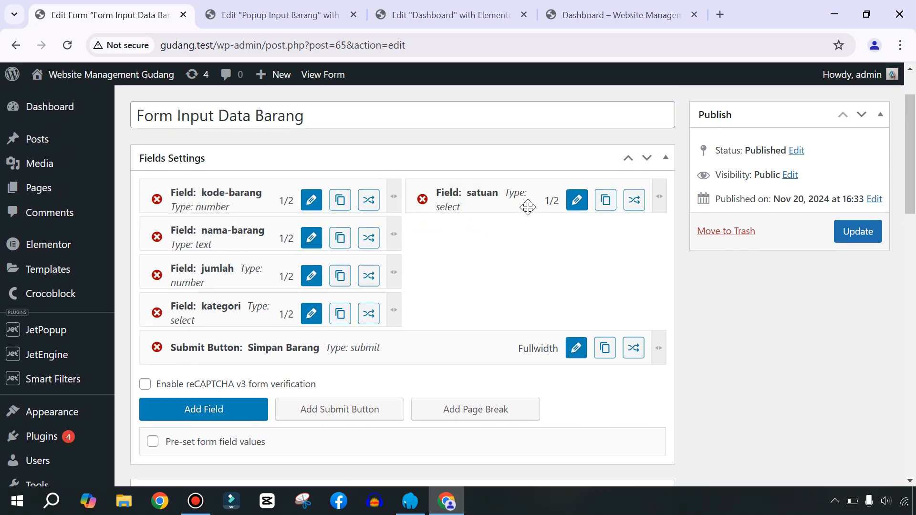
left_click_drag(394, 196, 664, 196)
left_click_drag(397, 233, 655, 237)
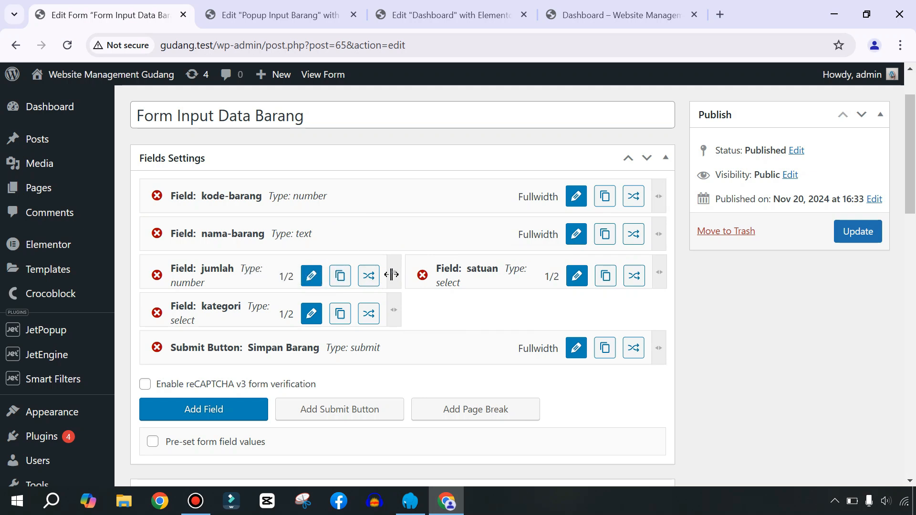
left_click_drag(395, 274, 644, 272)
scroll(298, 260, "down", 1)
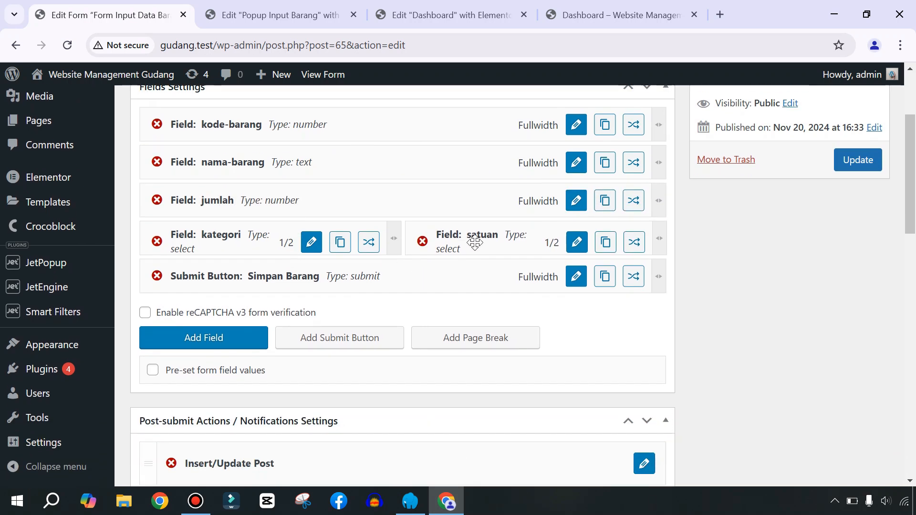
scroll(474, 245, "up", 1)
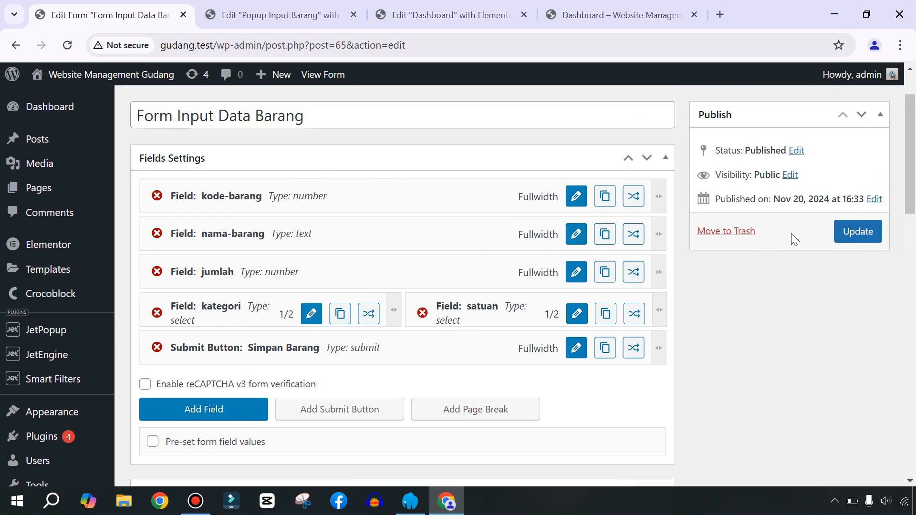
left_click(848, 236)
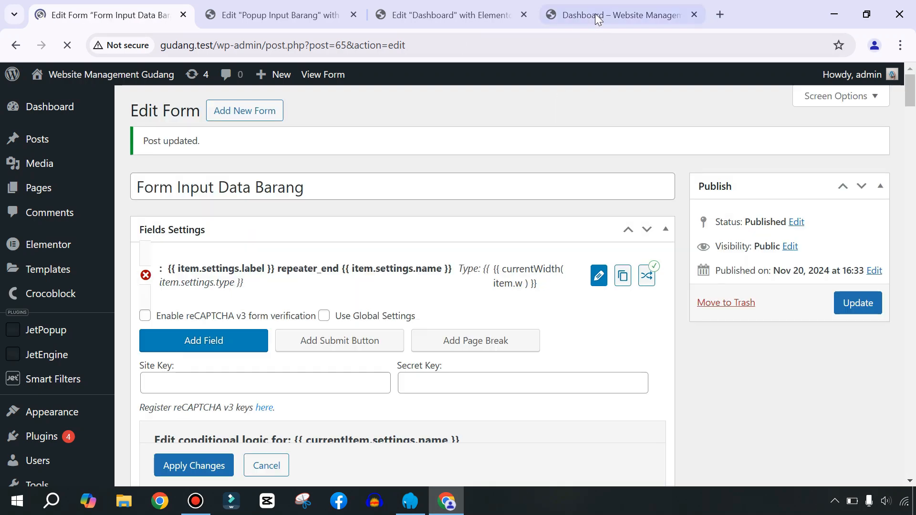
Reload the live Dashboard page and review the rearranged input form above the goods table.
left_click(512, 7)
left_click(572, 7)
left_click(62, 48)
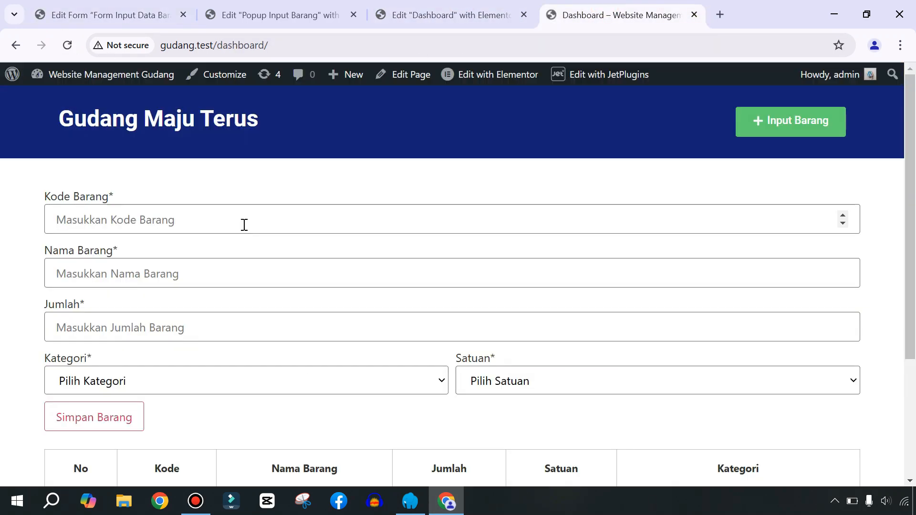
scroll(381, 304, "down", 1)
scroll(381, 304, "down", 1)
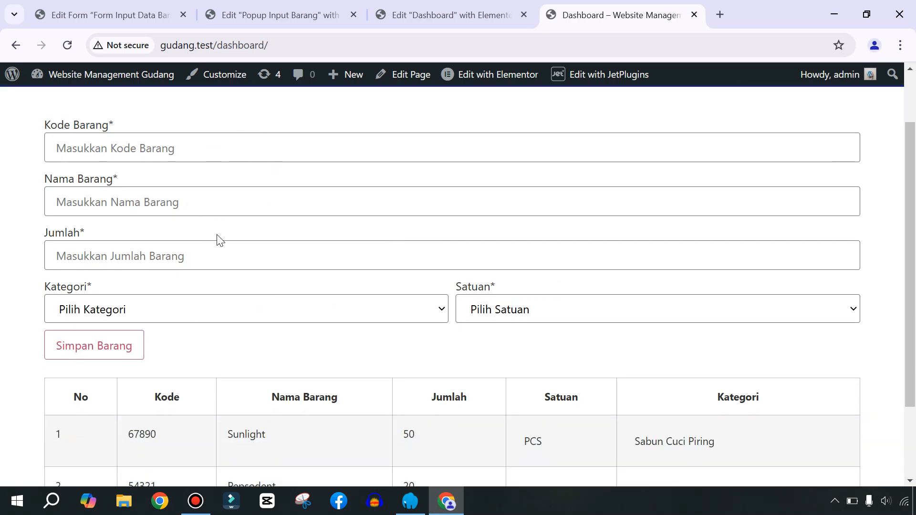
scroll(352, 213, "up", 1)
Delete the Form widget above the goods table from the Dashboard page in Elementor and update the page.
left_click(427, 12)
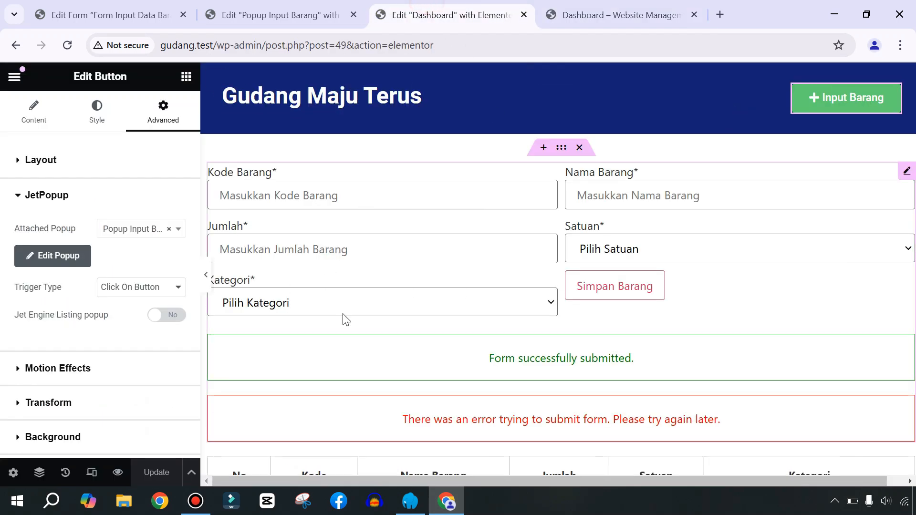
right_click(397, 205)
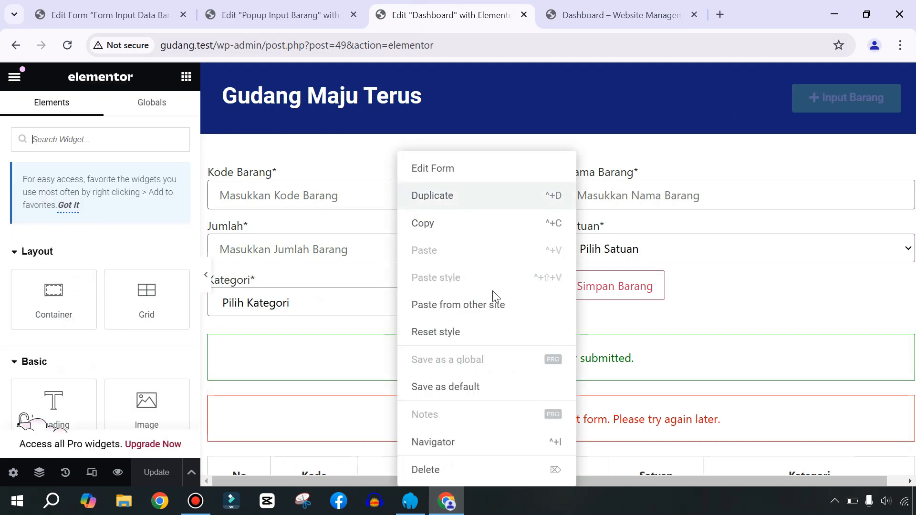
left_click(425, 471)
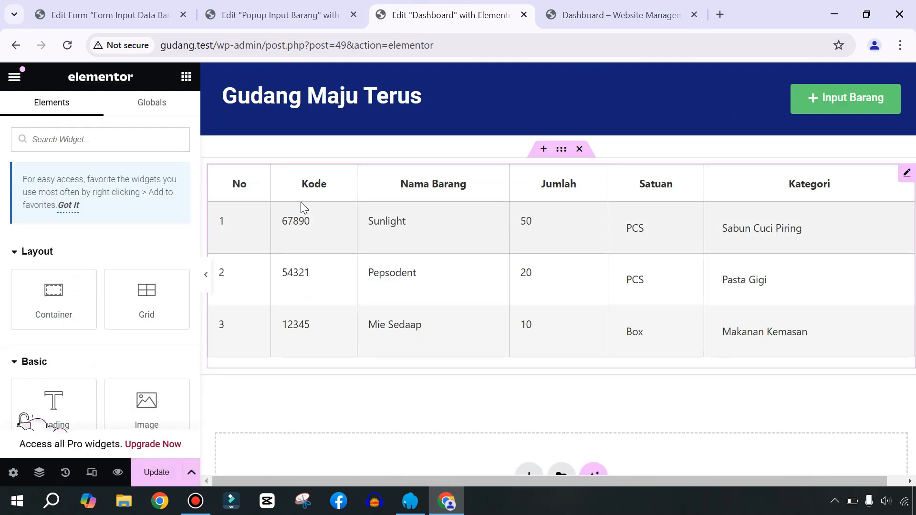
left_click(156, 473)
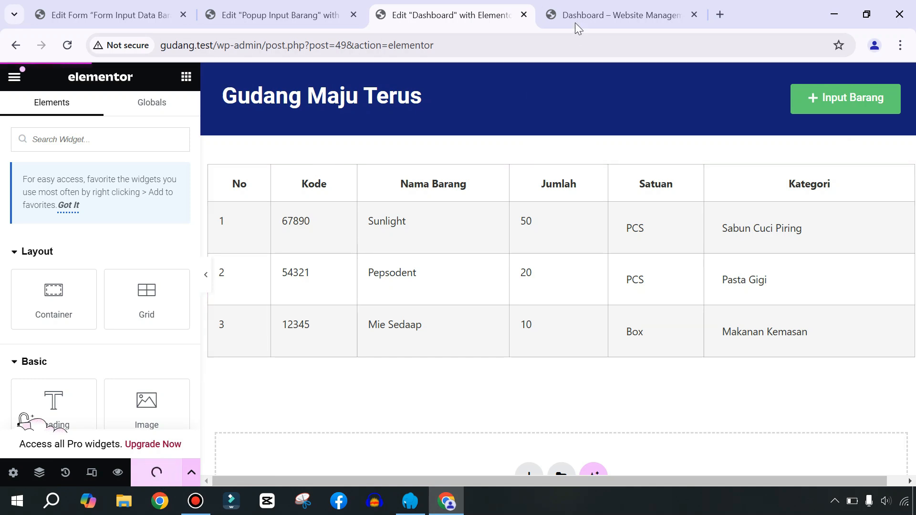
Reload the live Dashboard page, open the Input Barang popup to check the form layout, and close it.
left_click(581, 10)
left_click(68, 45)
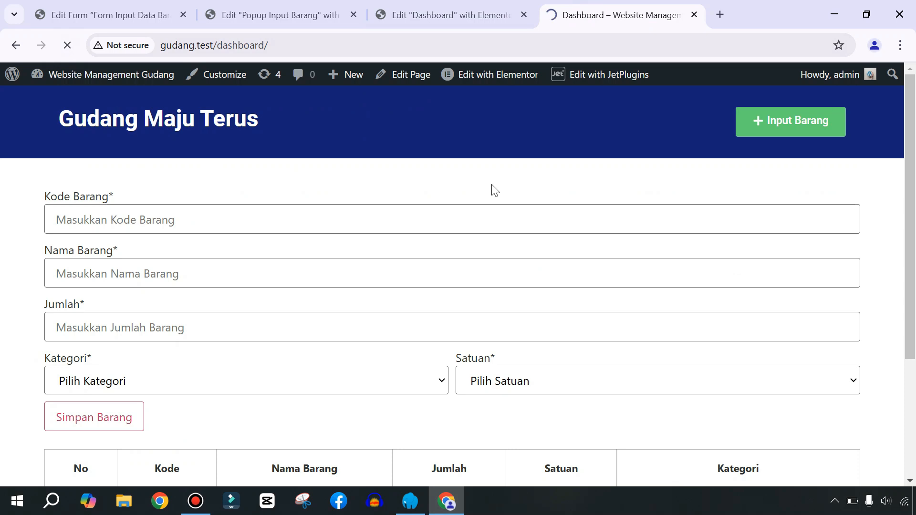
left_click(806, 130)
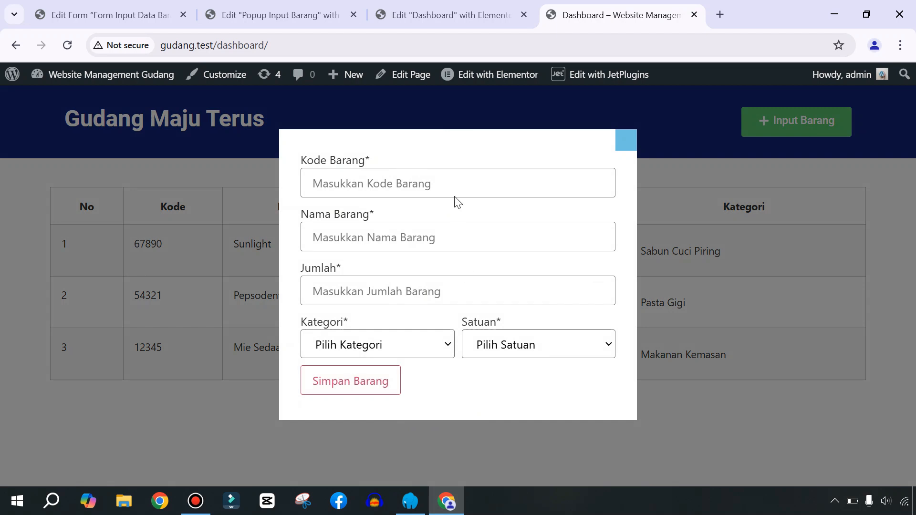
left_click(628, 145)
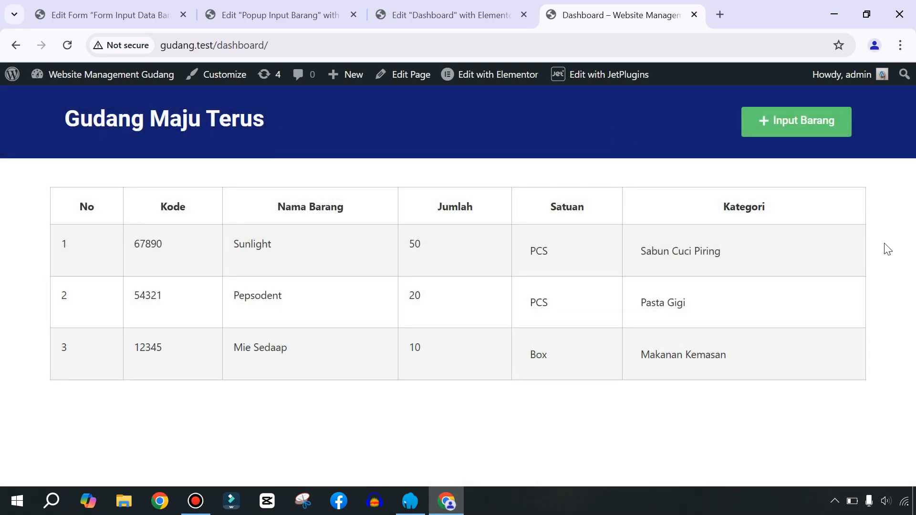
Go to the JetEngine tables list and open the Tabel Data Barang table for editing.
left_click(110, 15)
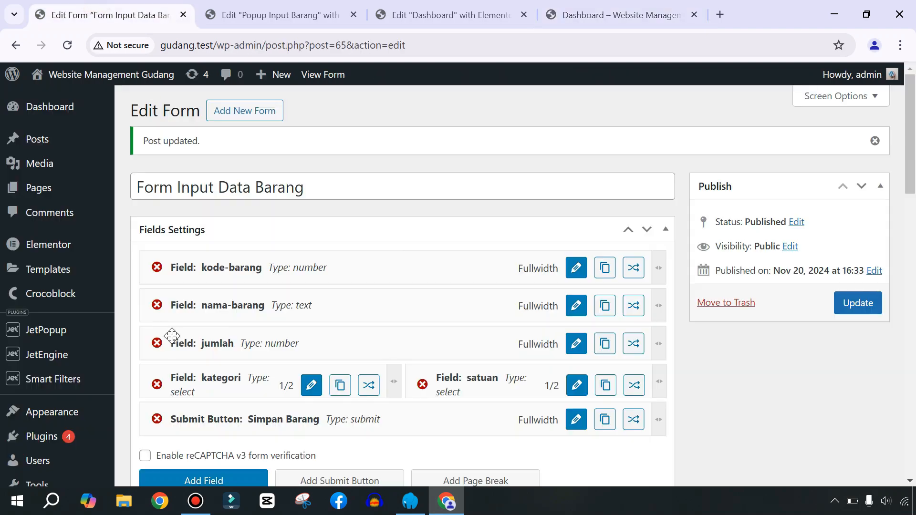
scroll(162, 338, "down", 3)
scroll(161, 333, "down", 1)
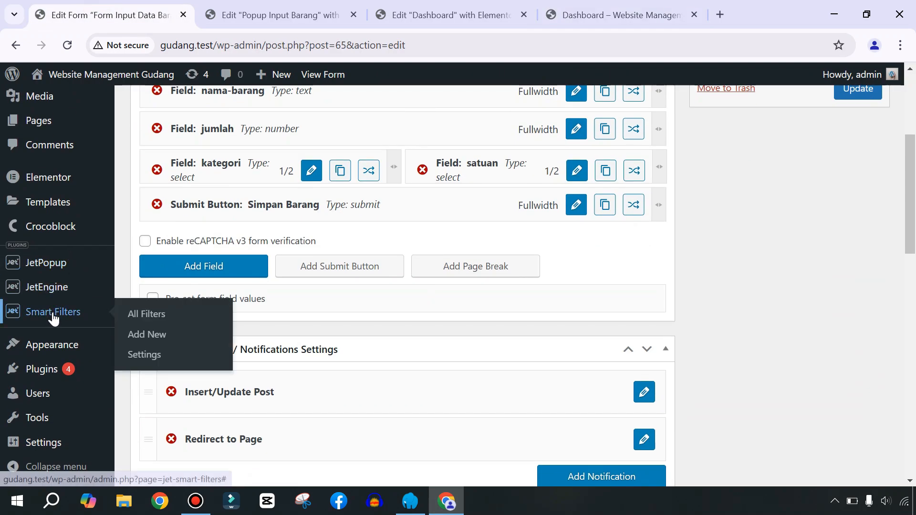
mouse_move(31, 289)
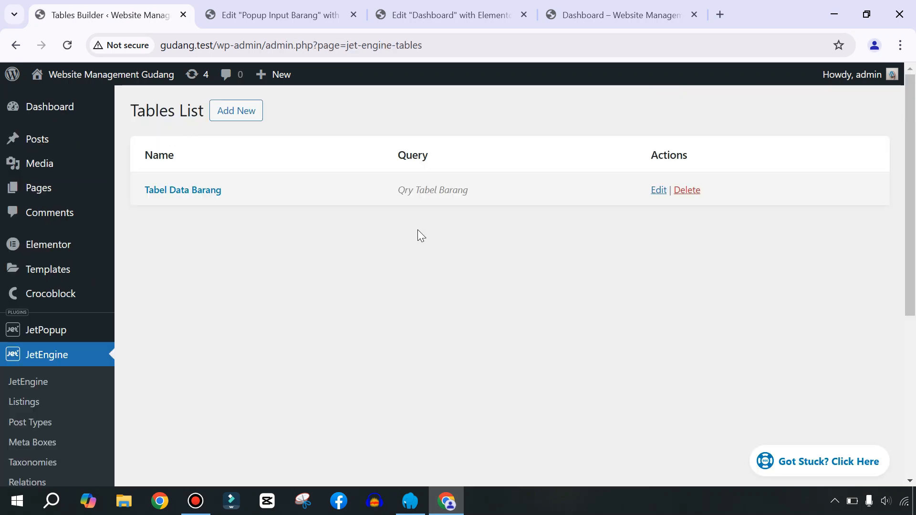
left_click(665, 192)
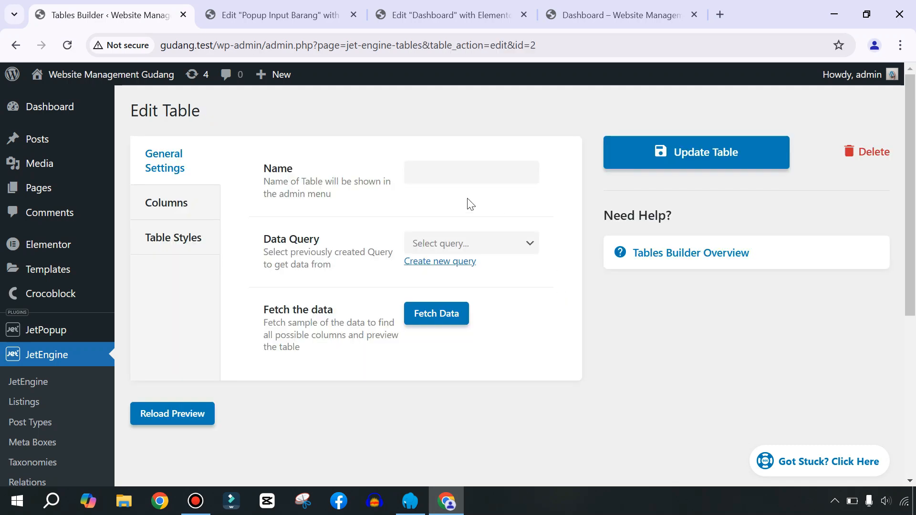
Add a new column named Action to the Tabel Data Barang table and update the table.
left_click(172, 211)
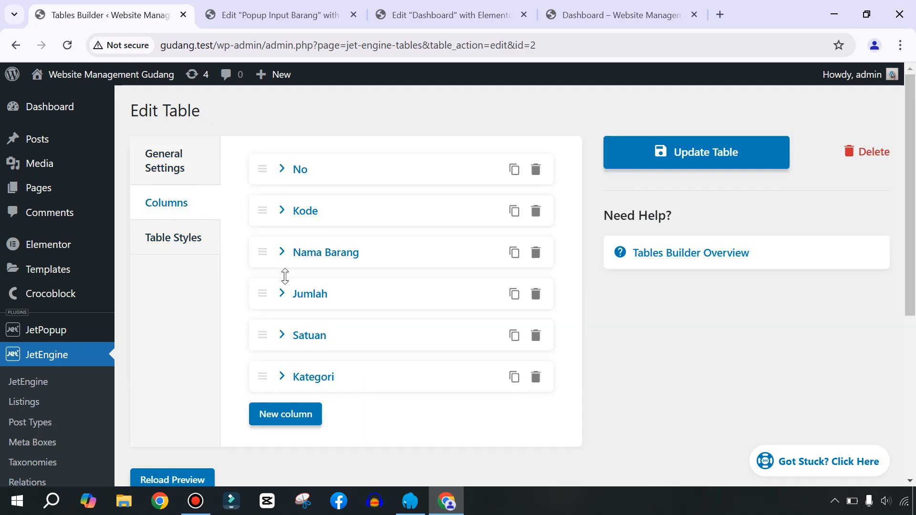
left_click(294, 411)
scroll(409, 366, "down", 3)
left_click(428, 315)
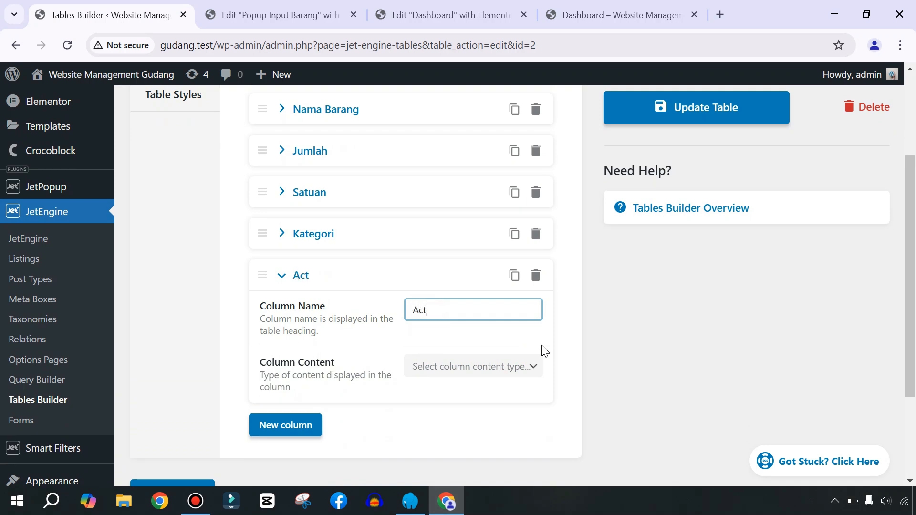
left_click(687, 100)
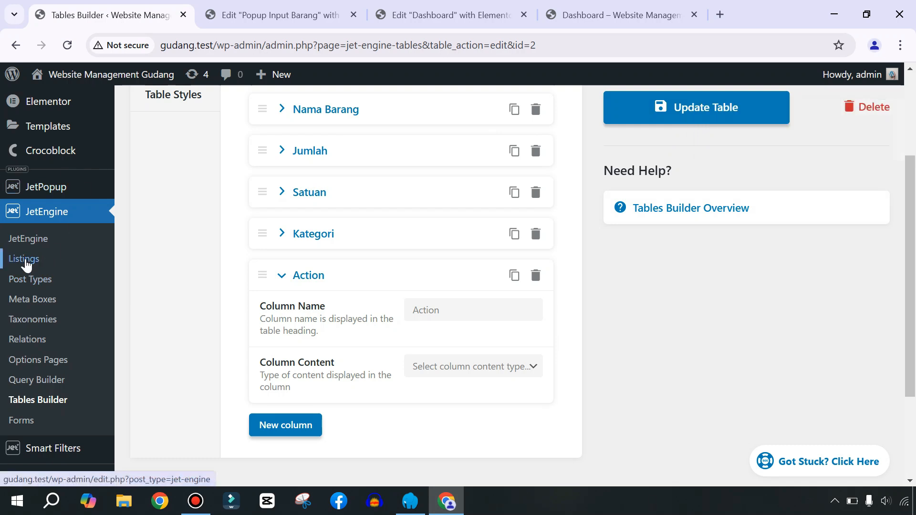
Open the JetEngine Listings page in a new browser tab and switch to it.
right_click(19, 262)
left_click(68, 275)
left_click(218, 19)
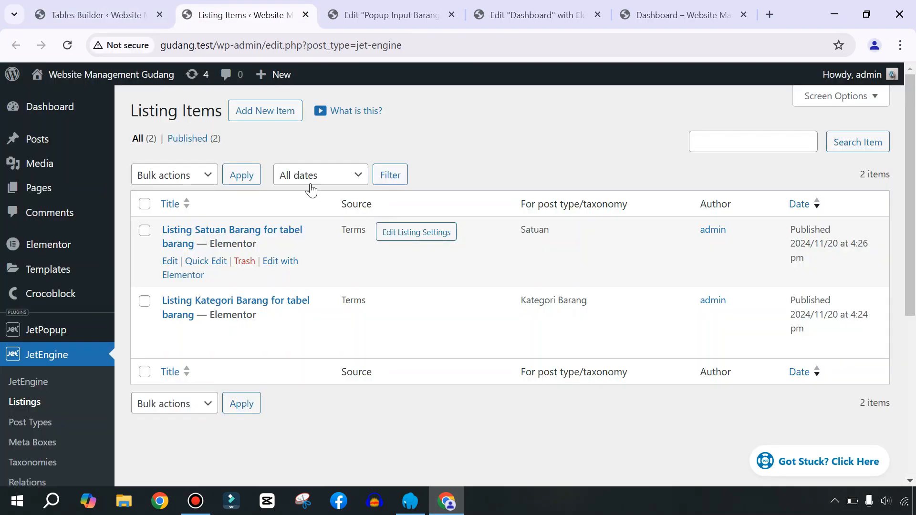
Create a listing item named Listing Action Tabel Data Barang, with Posts as source and post type and Elementor as view.
left_click(266, 114)
left_click(304, 189)
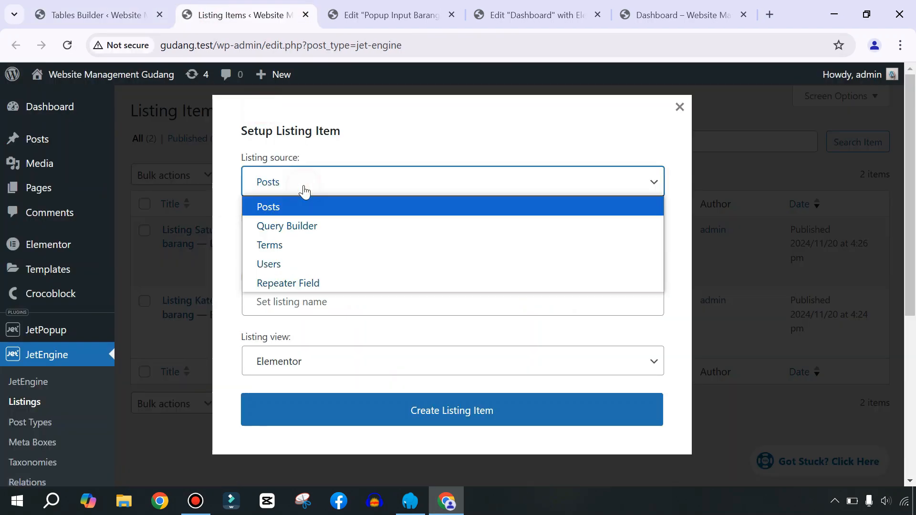
left_click(304, 188)
left_click(307, 251)
left_click(307, 242)
type("L")
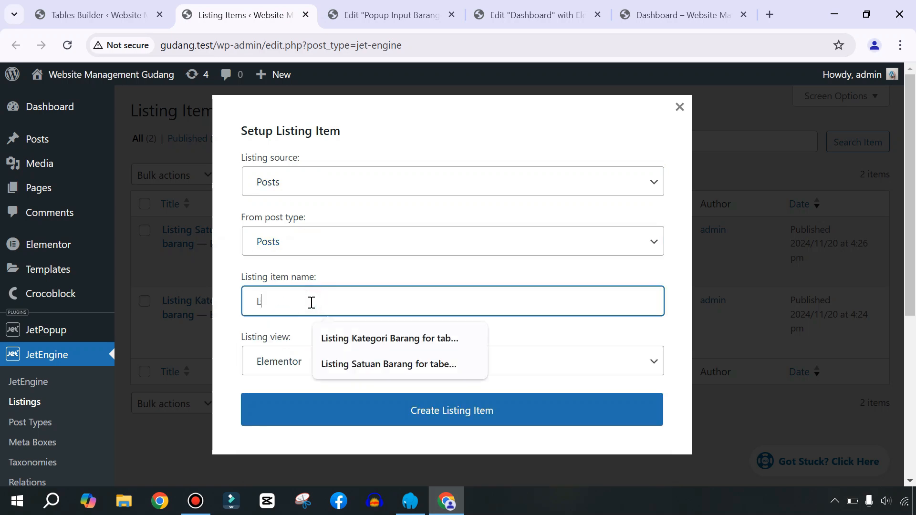
type("isting Action")
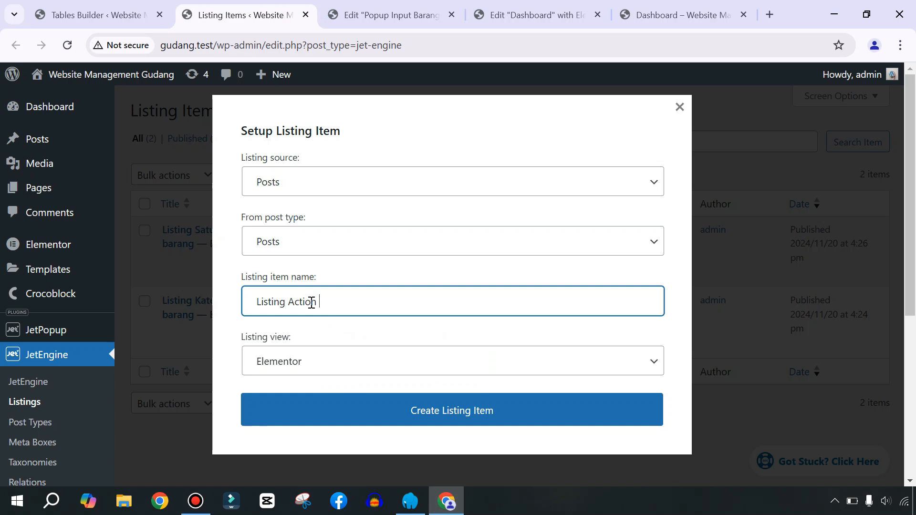
type(" Tabel Data Barang")
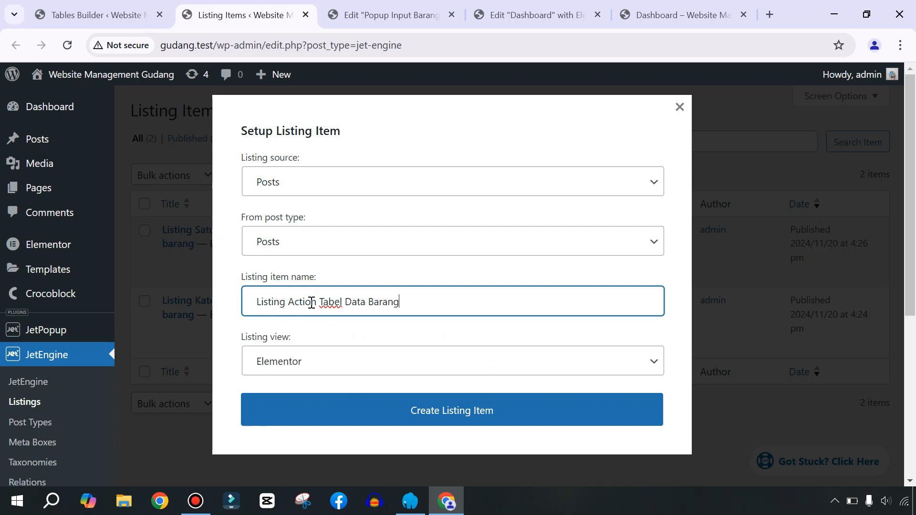
left_click(433, 414)
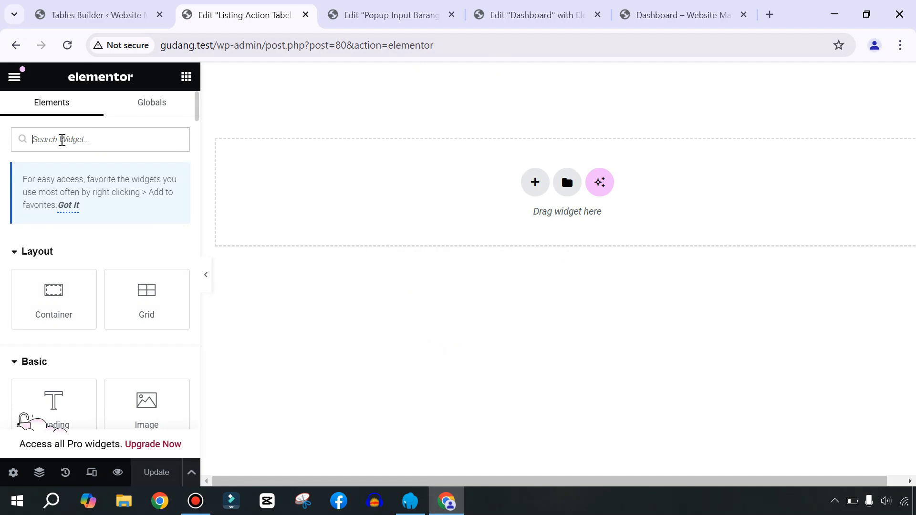
Add a Button widget to the listing template with the outlined Edit icon and an empty text label.
type("but")
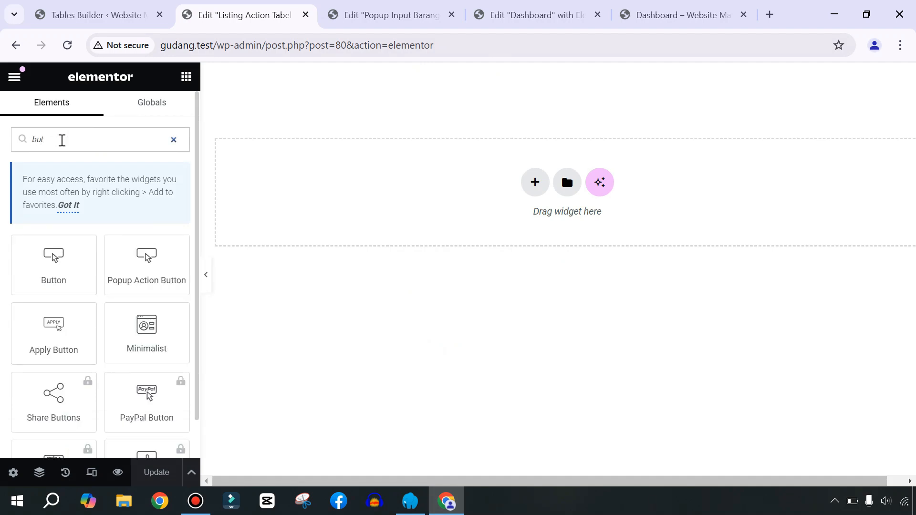
left_click_drag(47, 265, 286, 86)
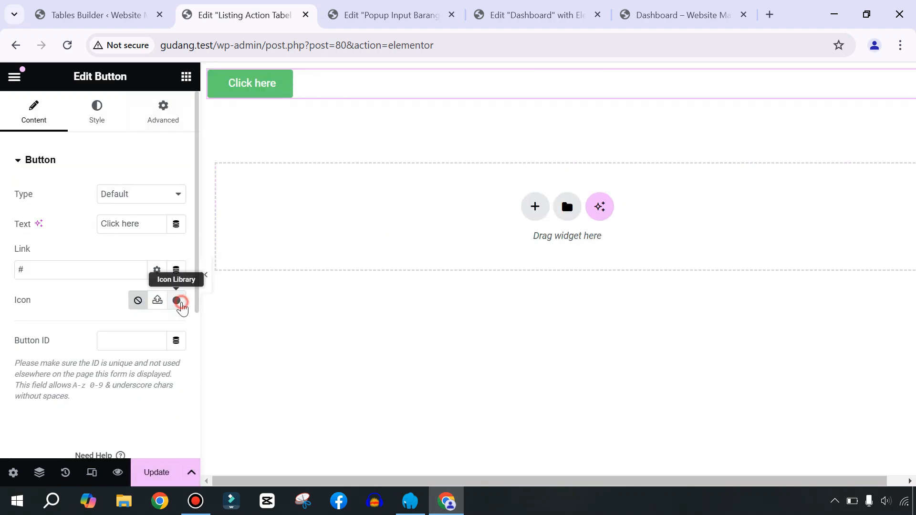
left_click(181, 308)
left_click(358, 133)
type("edi")
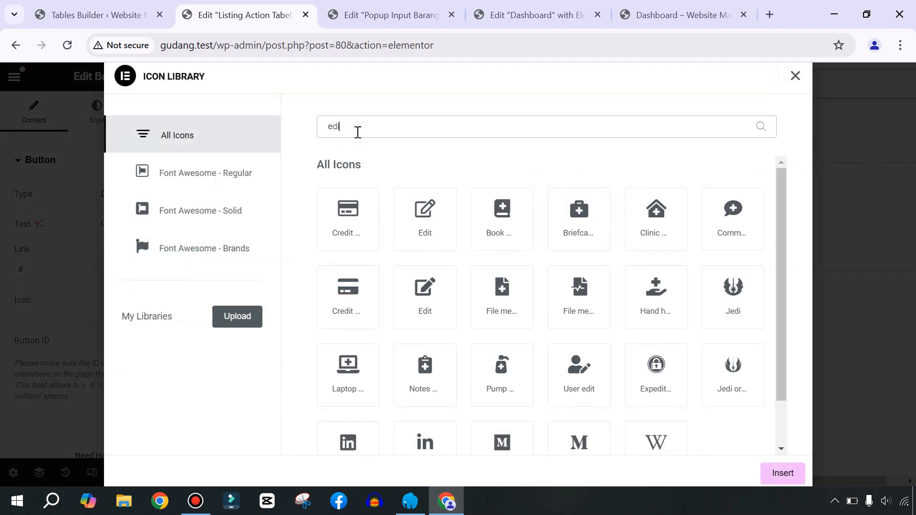
type("t")
left_click(420, 221)
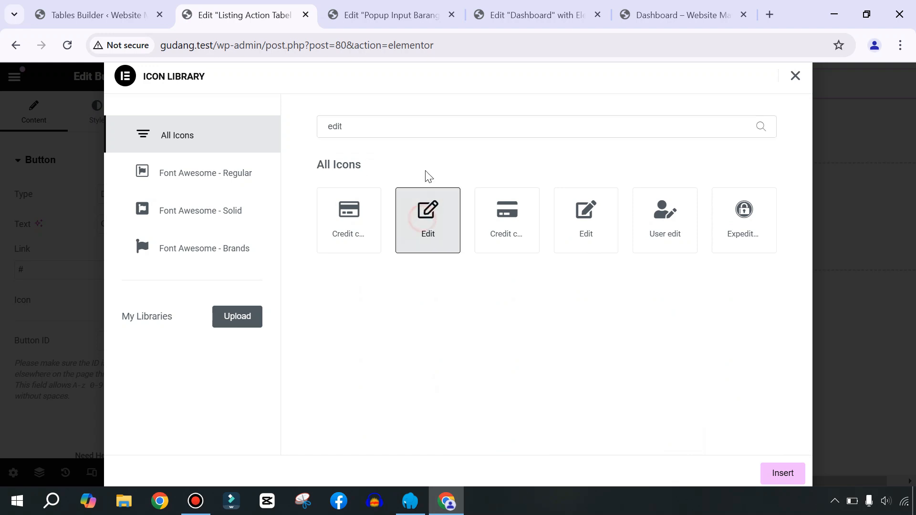
left_click(802, 478)
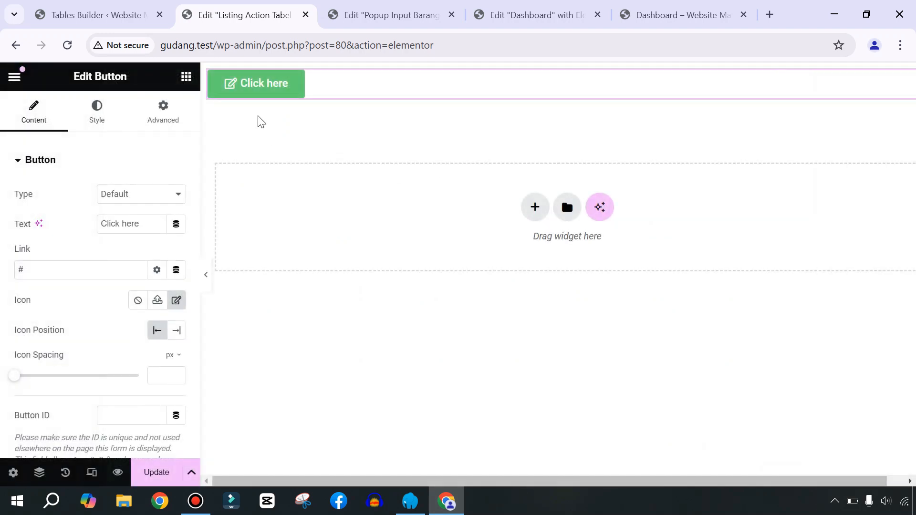
left_click_drag(161, 224, 99, 224)
key("BackSpace")
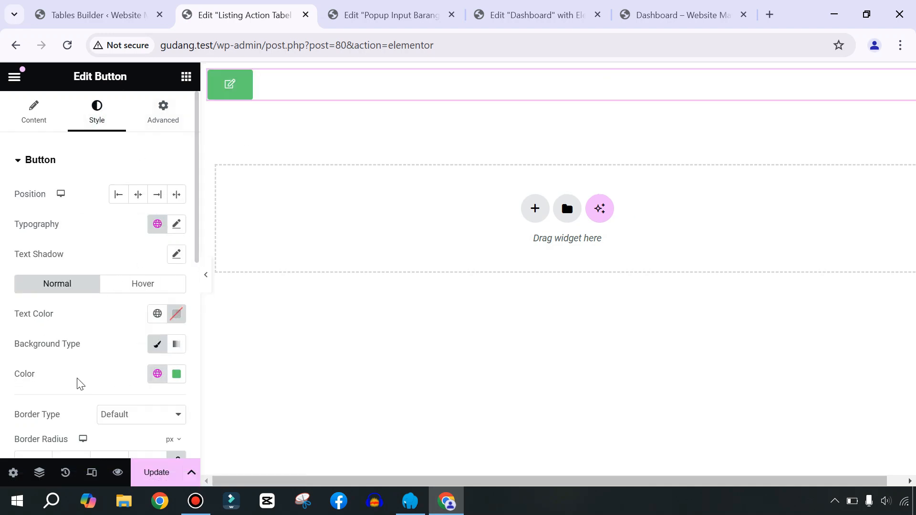
Make the edit button's background color fully transparent and set its text color to black.
left_click(176, 374)
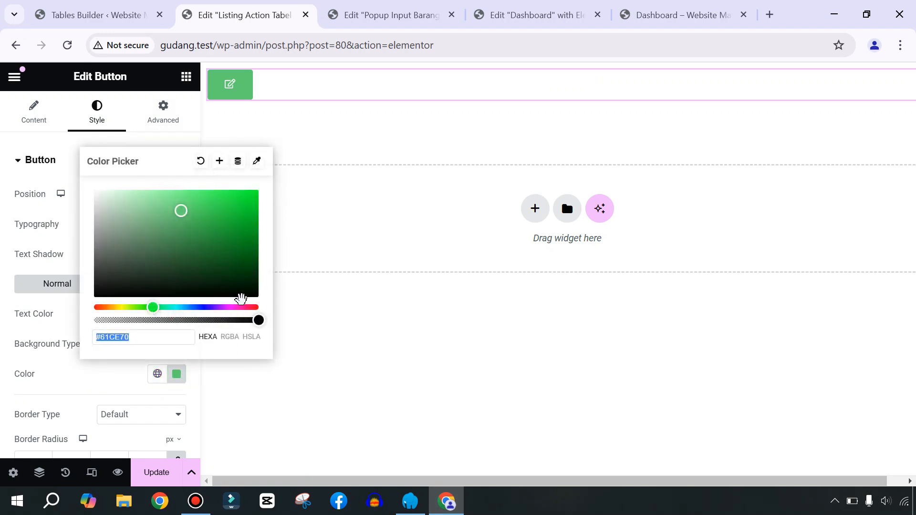
left_click_drag(257, 319, 67, 328)
left_click(94, 380)
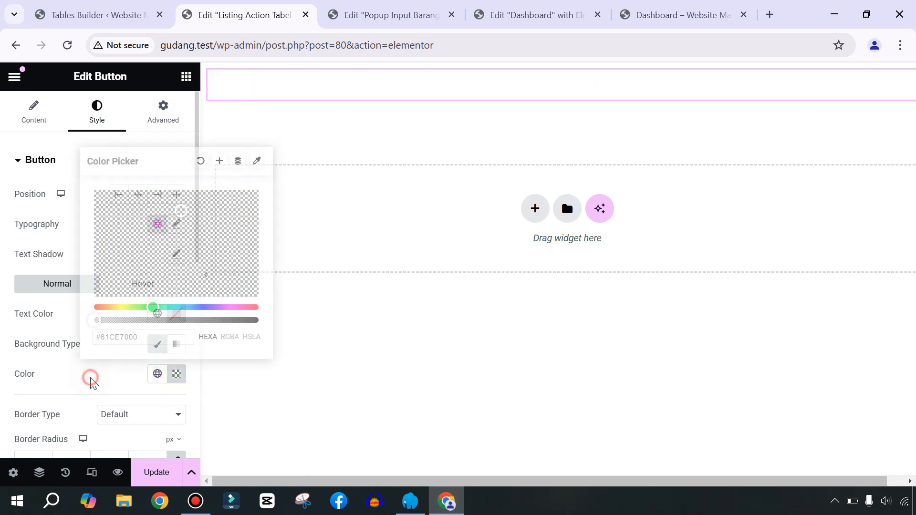
left_click(176, 314)
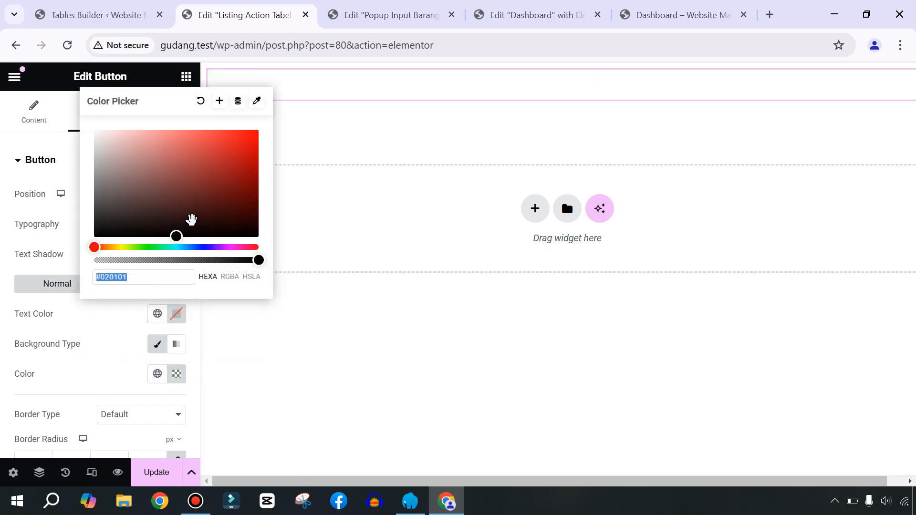
left_click(135, 158)
left_click(174, 238)
left_click(112, 344)
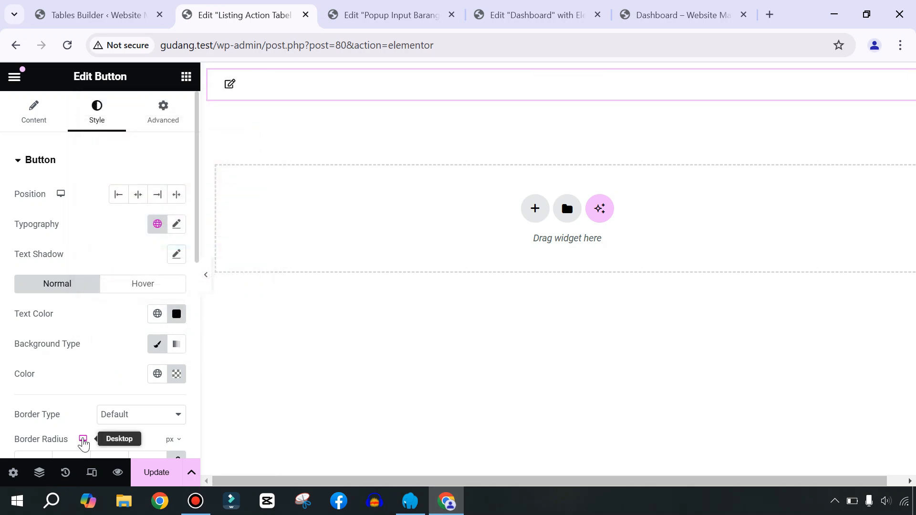
Set the edit button's typography size to 20 px and update the listing template.
left_click(178, 230)
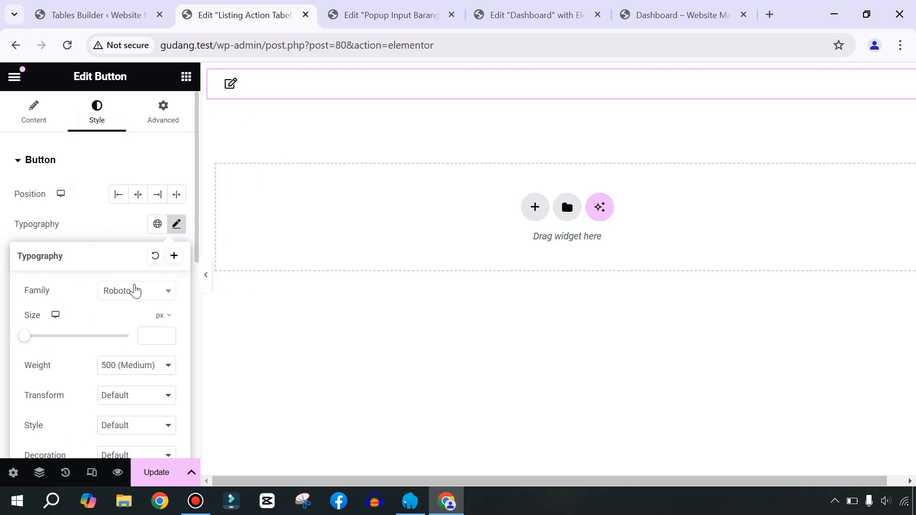
left_click(150, 338)
type("20")
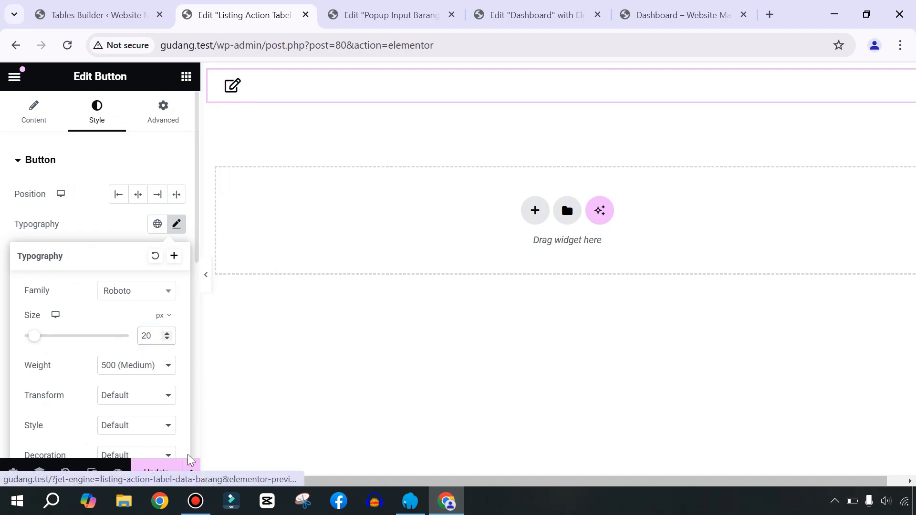
left_click(161, 473)
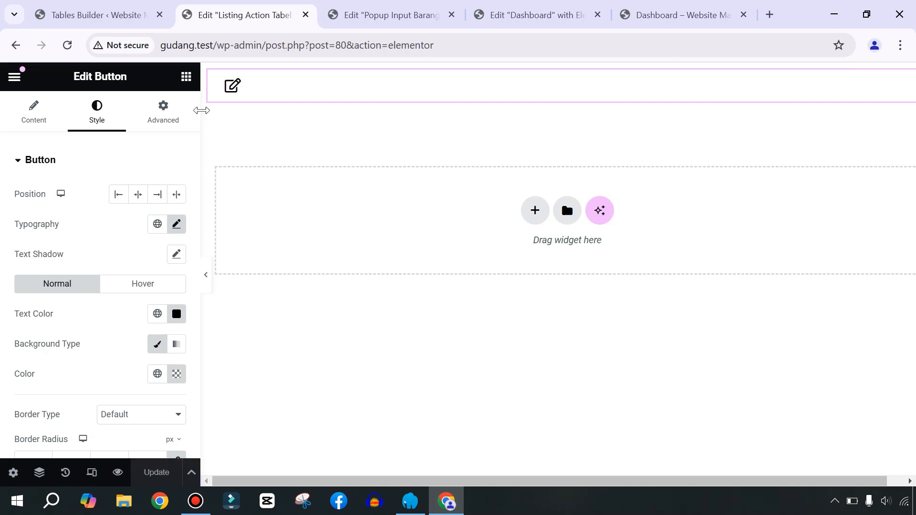
Add a Dynamic Link widget below the edit button in the listing template.
left_click(186, 77)
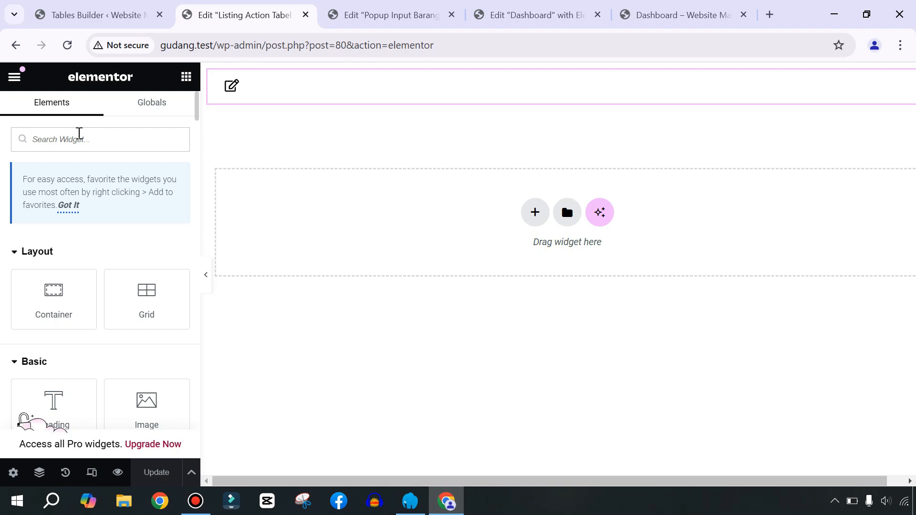
type("dyn")
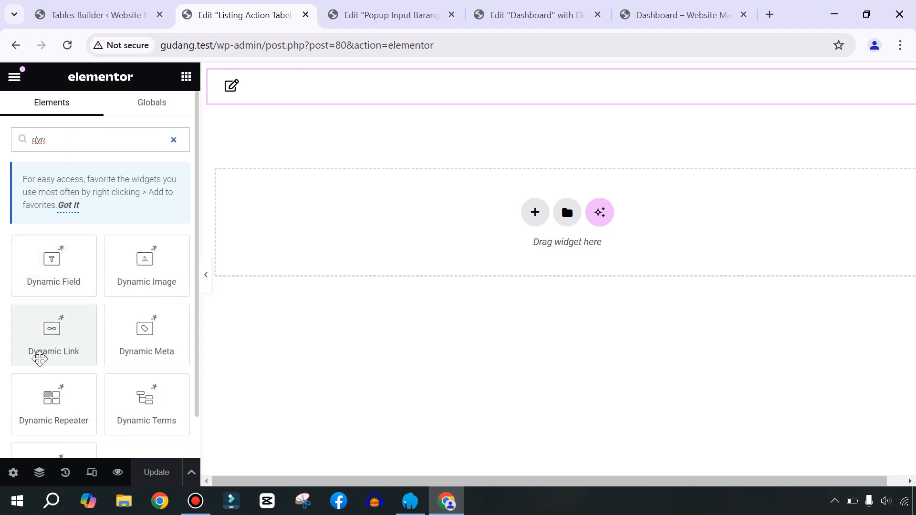
left_click_drag(55, 343, 233, 99)
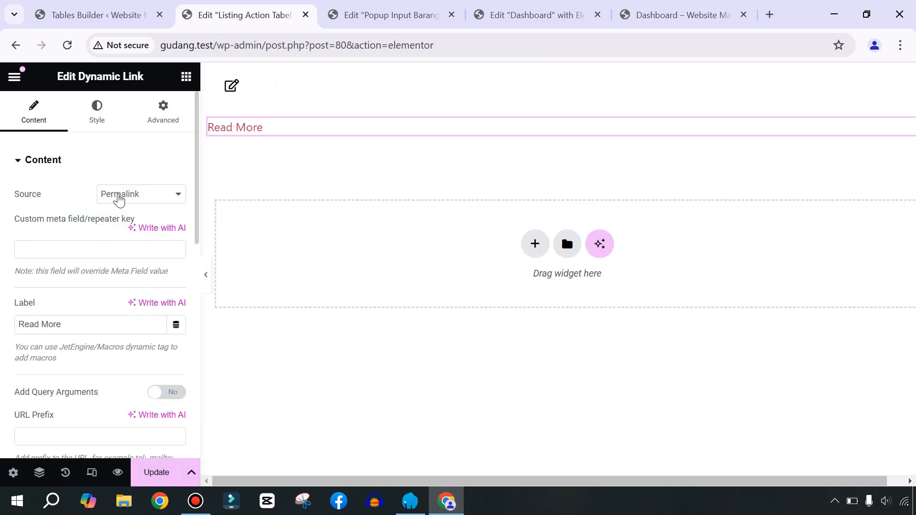
Set the dynamic link's source to Delete current post link and its deletion confirmation message to "Hapus Barang ?".
left_click(119, 196)
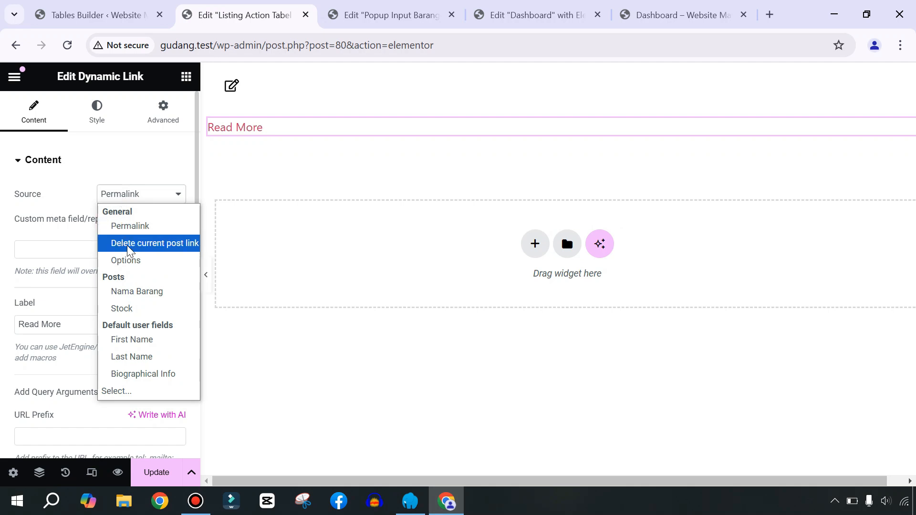
left_click(169, 245)
left_click_drag(170, 241, 2, 248)
key("BackSpace")
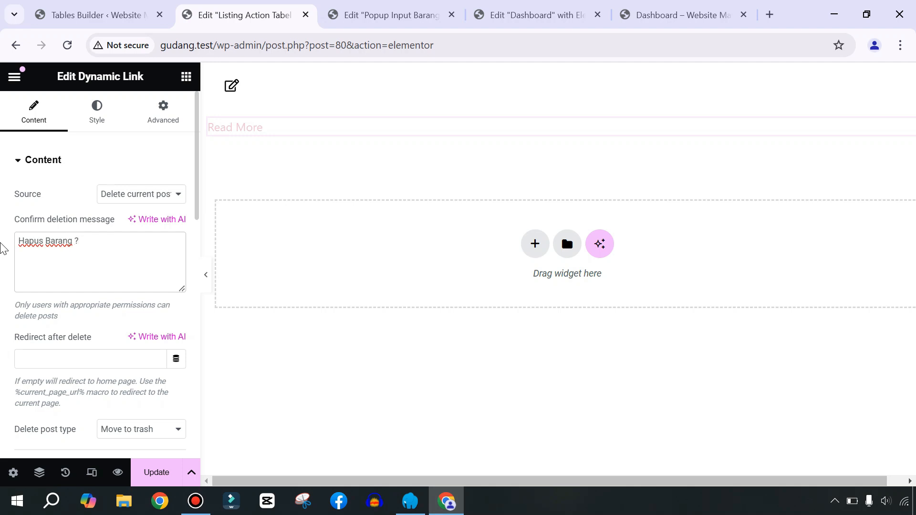
scroll(11, 248, "down", 2)
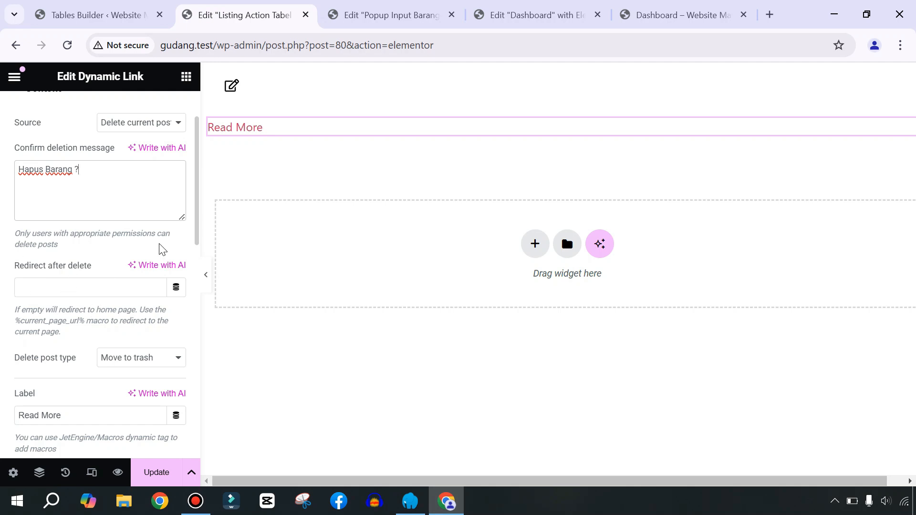
left_click(667, 25)
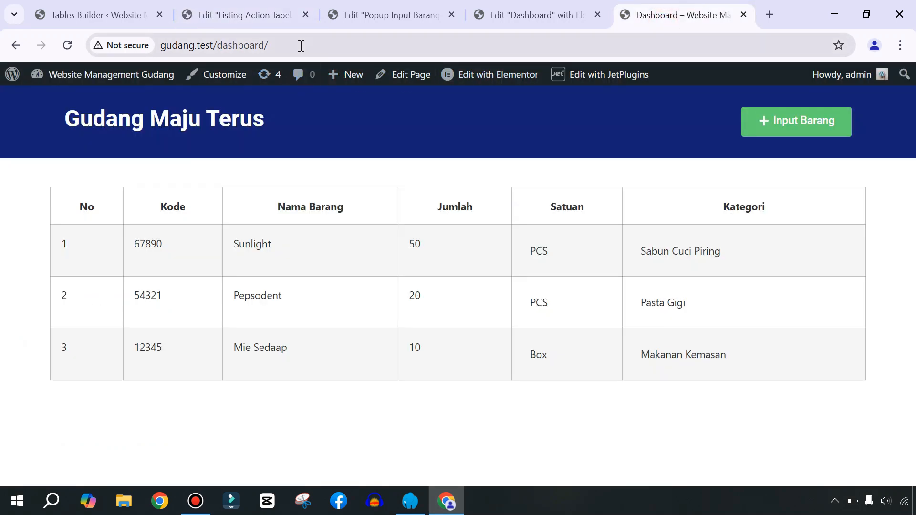
left_click(301, 45)
key("ctrl+c")
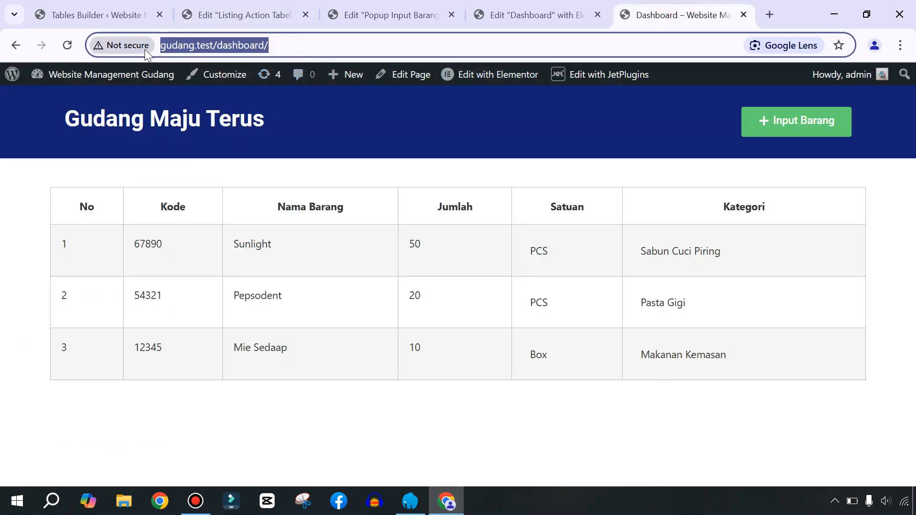
left_click(76, 14)
left_click(206, 20)
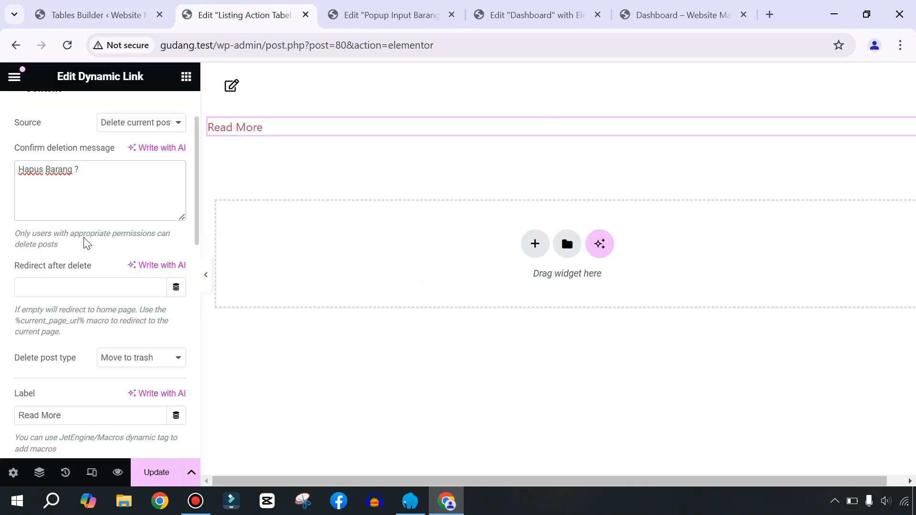
left_click(78, 289)
key("ctrl+v")
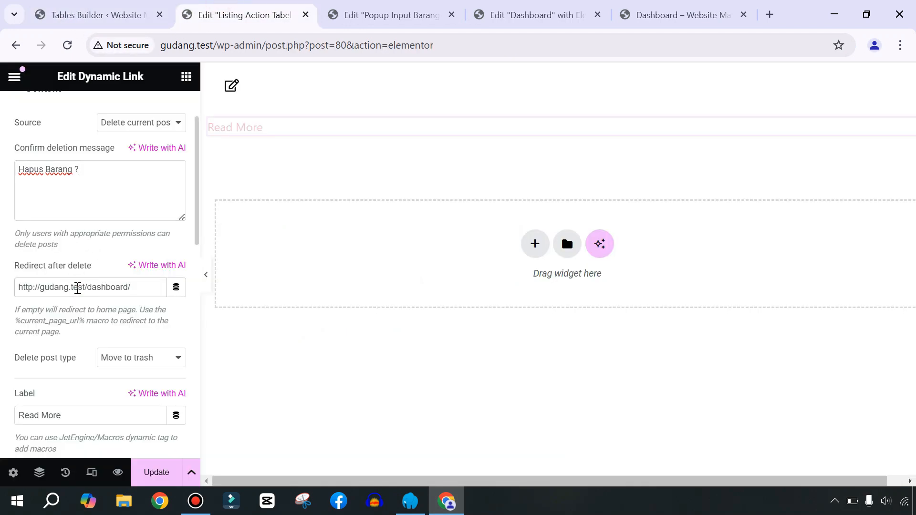
Set the dynamic link's delete post type to Delete permanently.
scroll(78, 291, "down", 2)
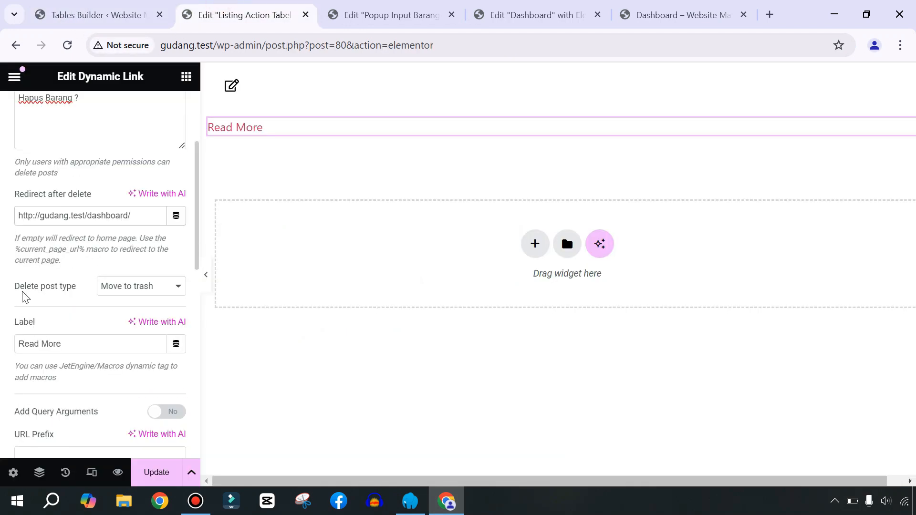
left_click(129, 288)
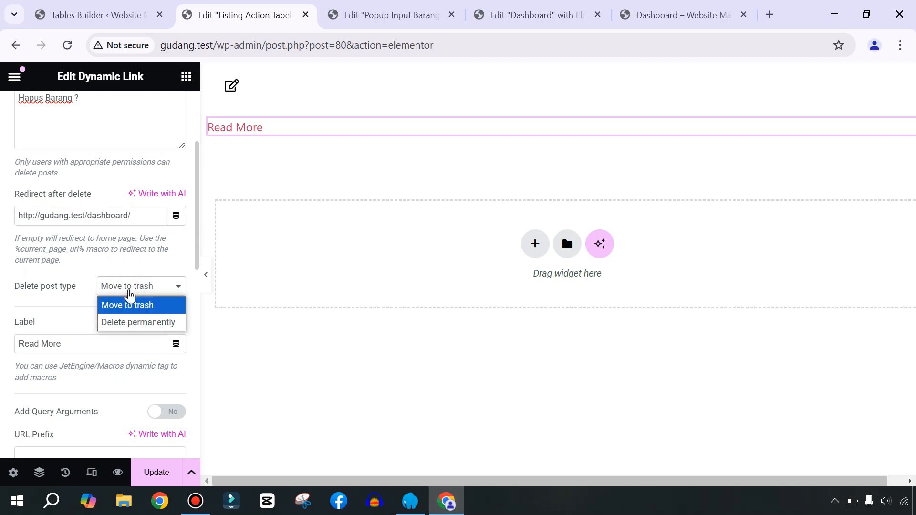
left_click(123, 322)
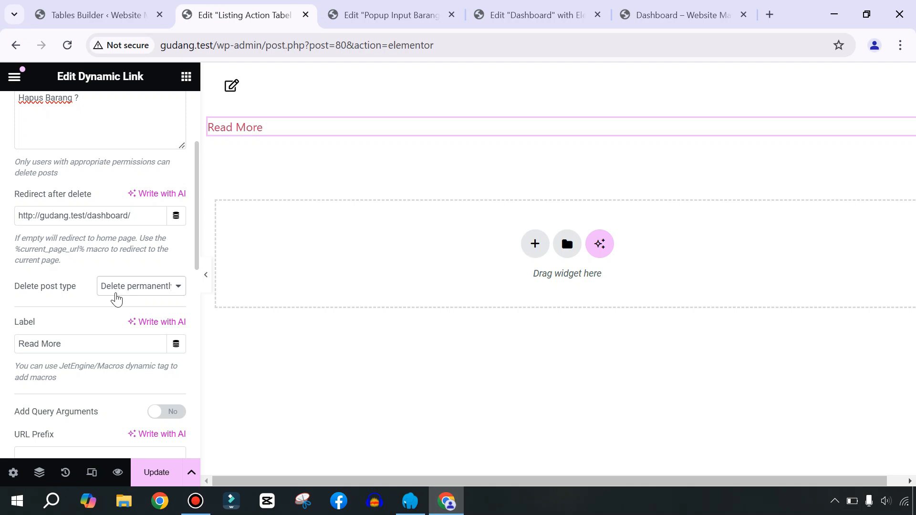
left_click(116, 297)
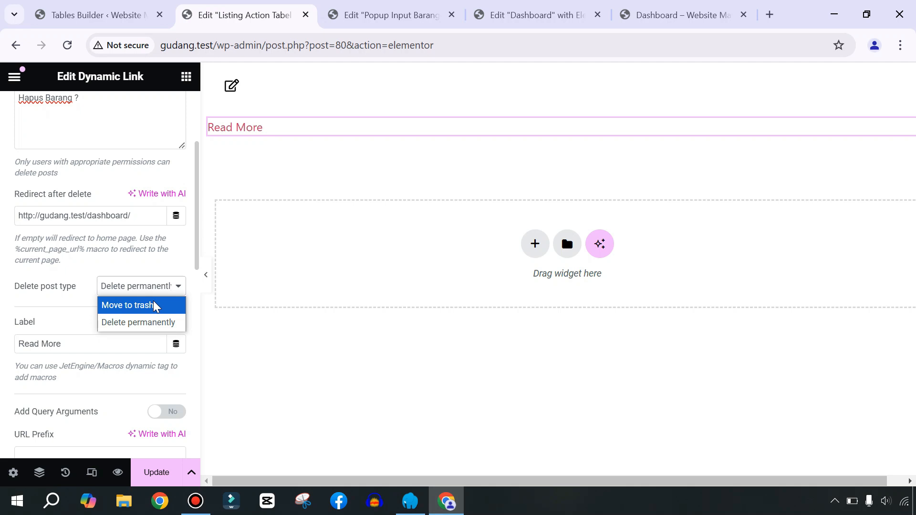
left_click(136, 306)
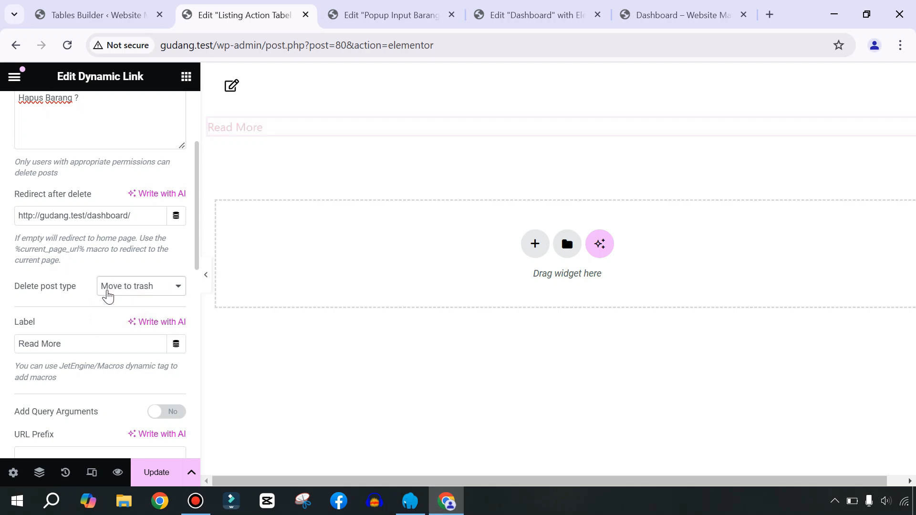
left_click(133, 287)
left_click(115, 322)
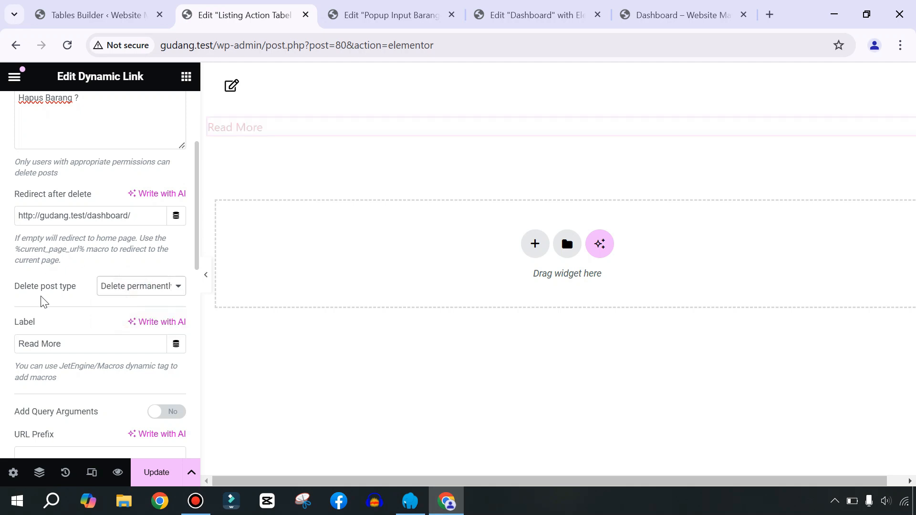
Clear the dynamic link's label and set its field icon to the outlined Trash alt icon from the icon library.
left_click_drag(103, 344, 5, 347)
key("BackSpace")
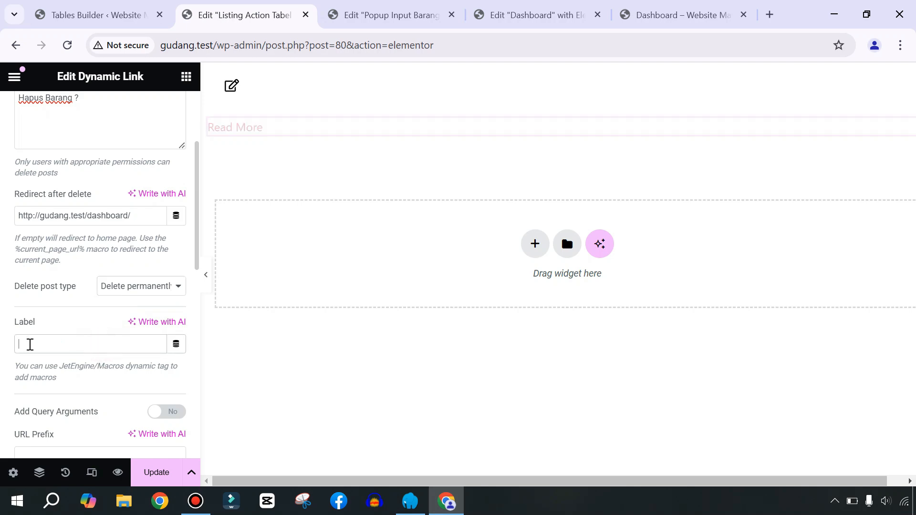
scroll(29, 344, "down", 6)
left_click(56, 374)
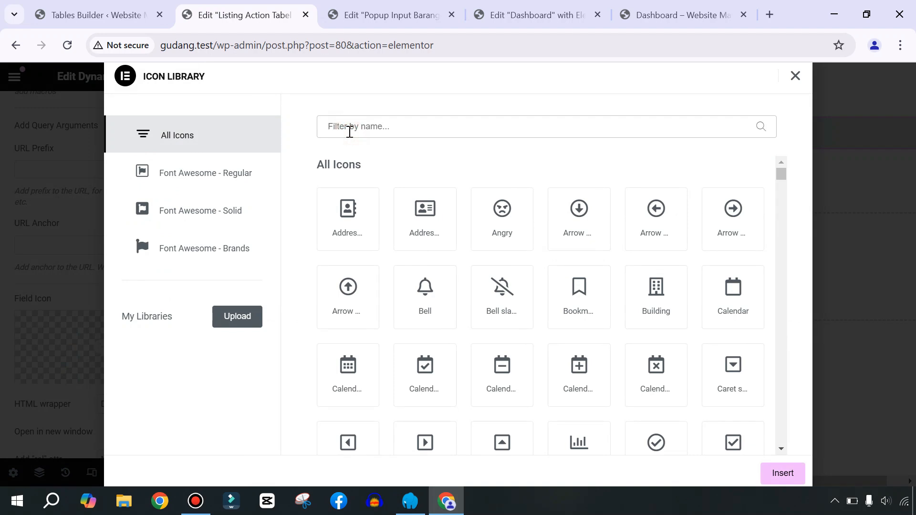
left_click(350, 132)
type("trash")
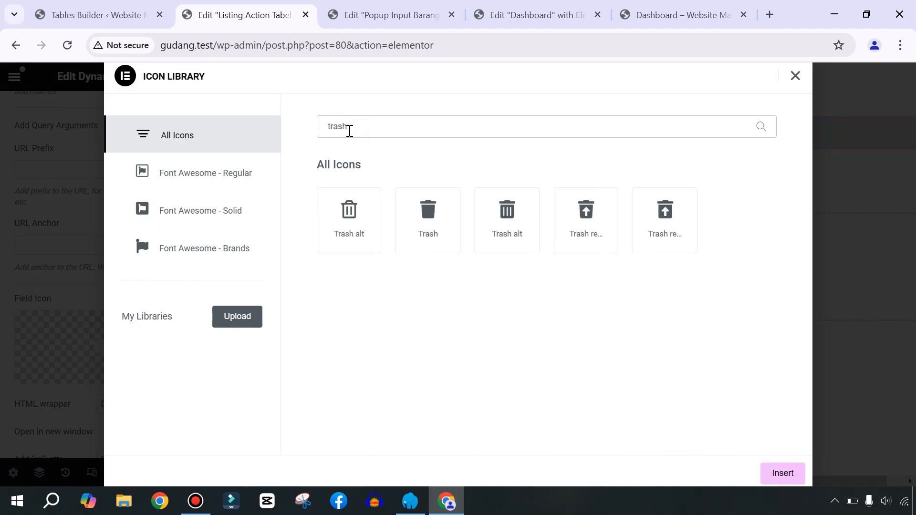
left_click(329, 232)
left_click(785, 475)
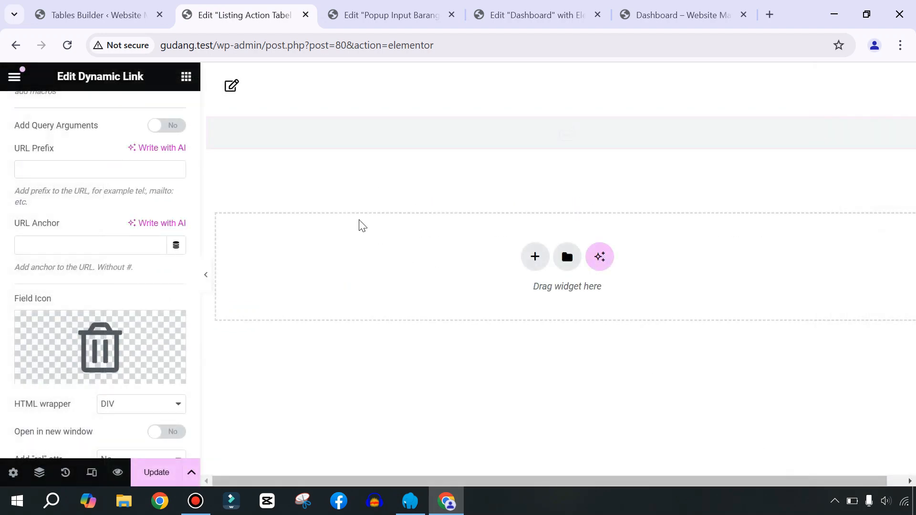
Set the dynamic link's text color to #CE0707 and its icon color to #DC2626.
scroll(78, 293, "up", 10)
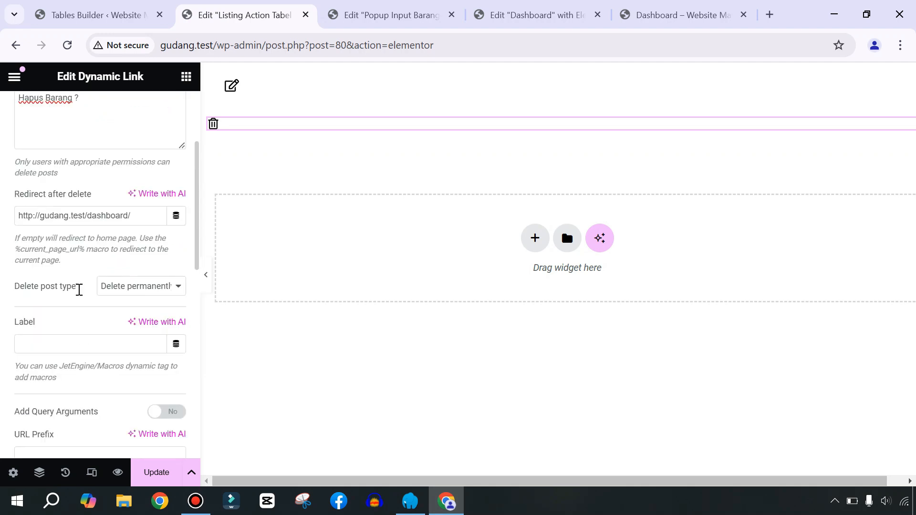
left_click(98, 127)
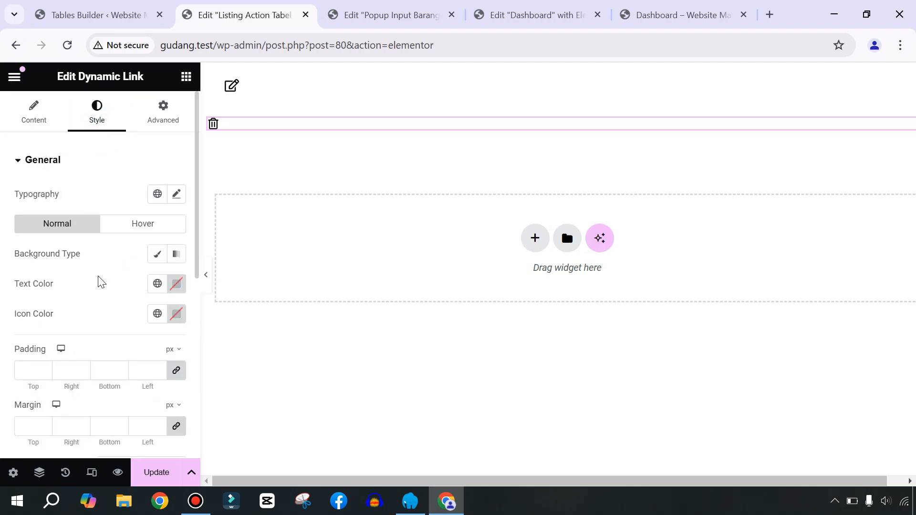
left_click(176, 285)
left_click_drag(351, 238, 365, 242)
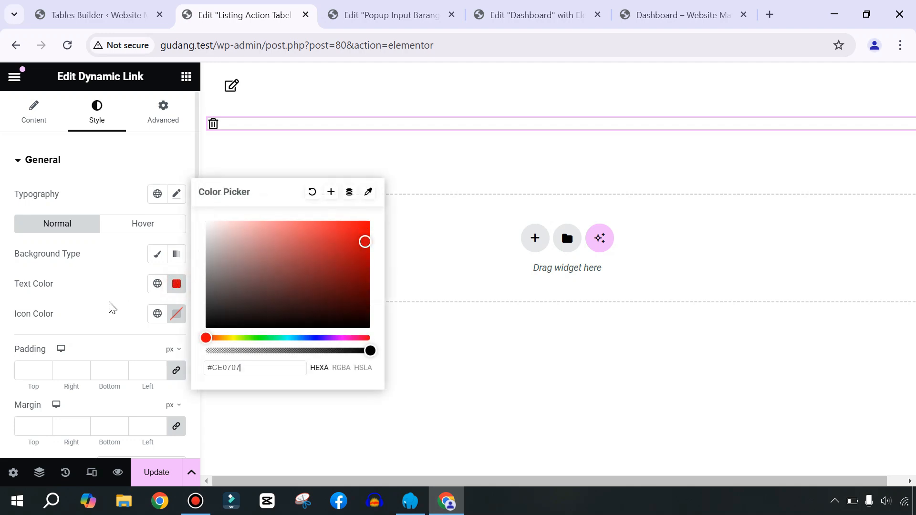
left_click(181, 317)
left_click(212, 174)
left_click_drag(213, 174, 231, 145)
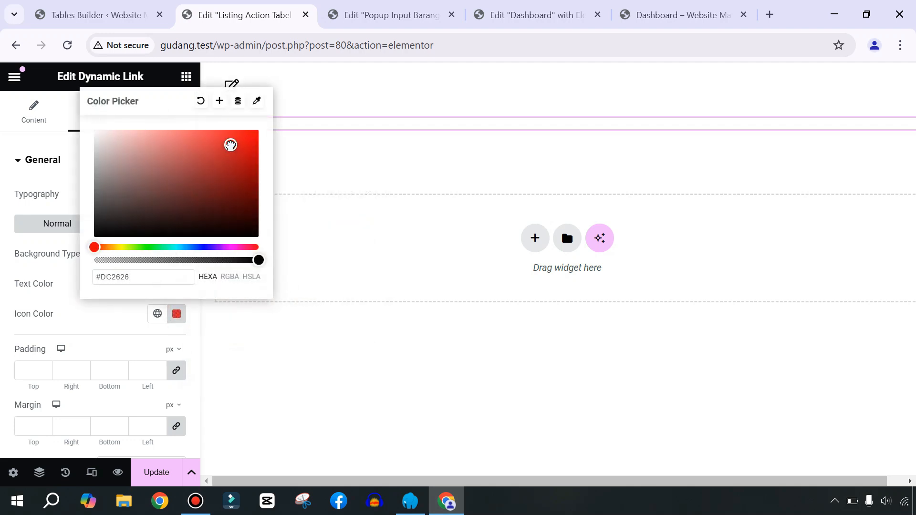
left_click(111, 320)
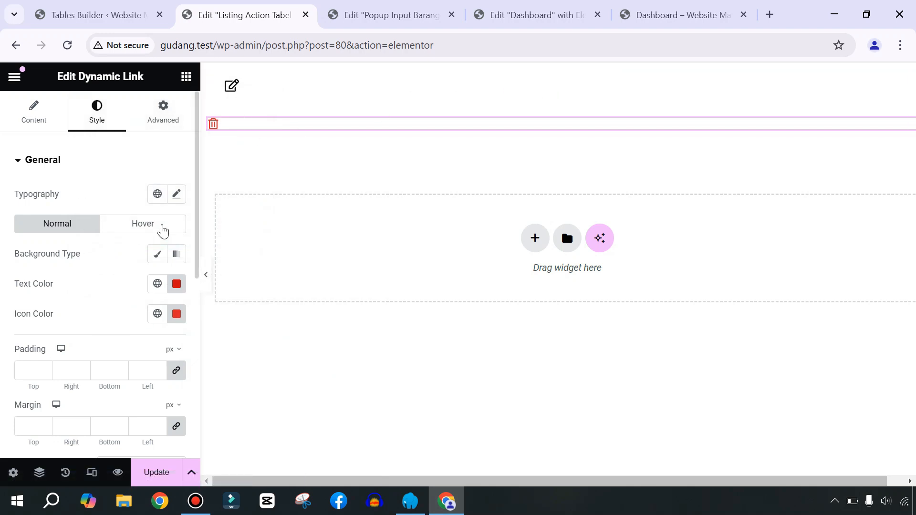
Set the dynamic link's typography size to 20 px.
left_click(177, 194)
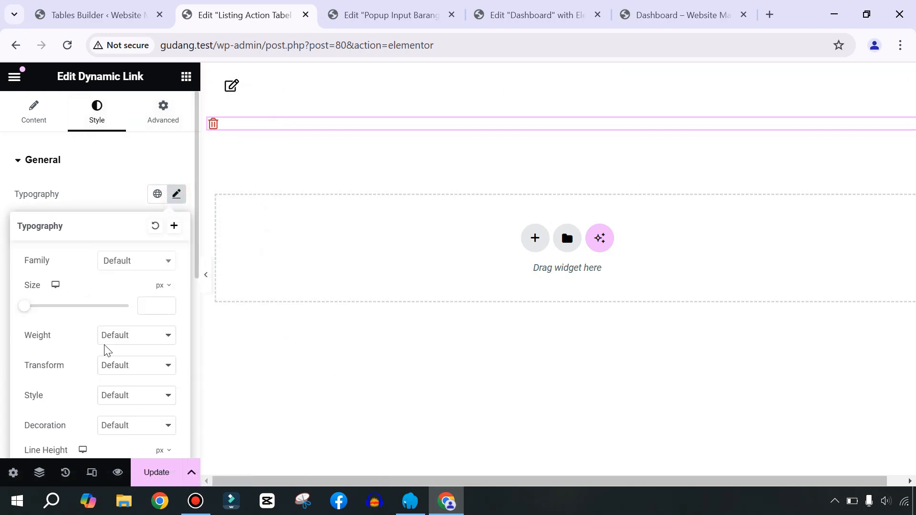
left_click(162, 307)
type("20")
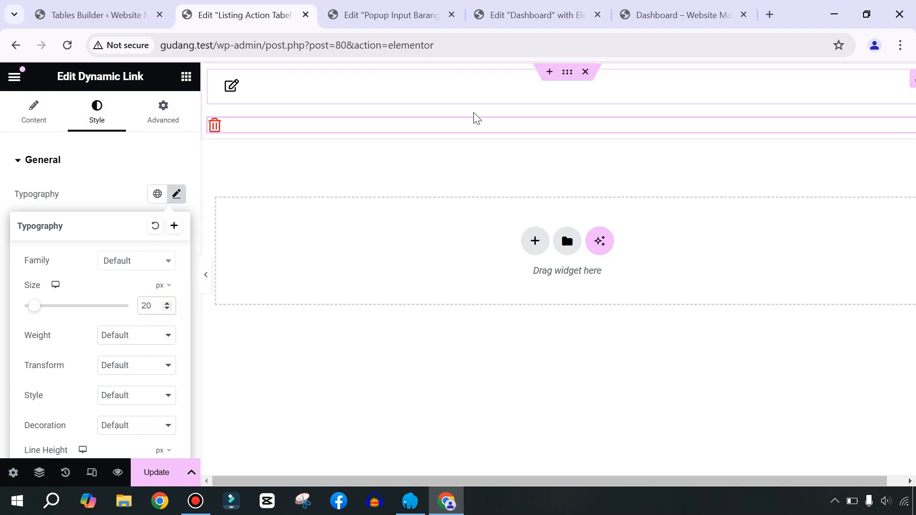
Lay out the container holding both icons as a horizontal row with centered justification and alignment, and update the template.
right_click(571, 79)
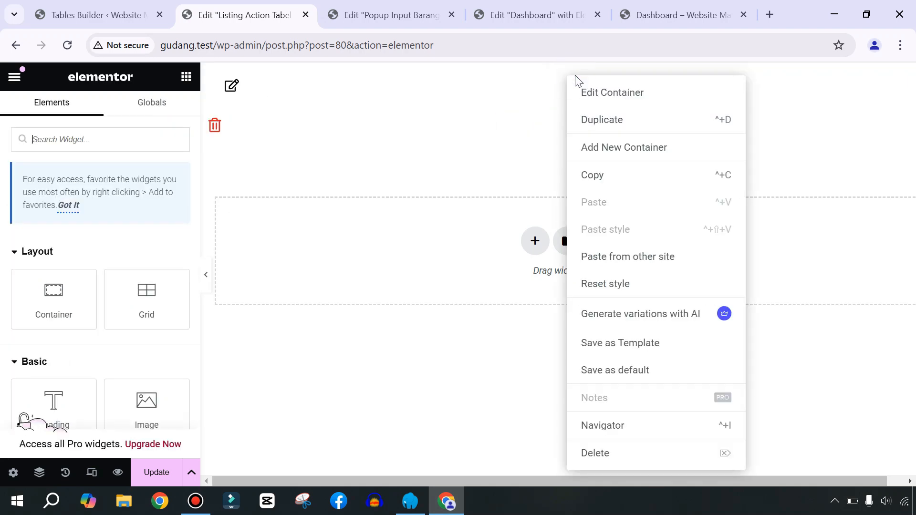
left_click(603, 93)
scroll(95, 325, "down", 2)
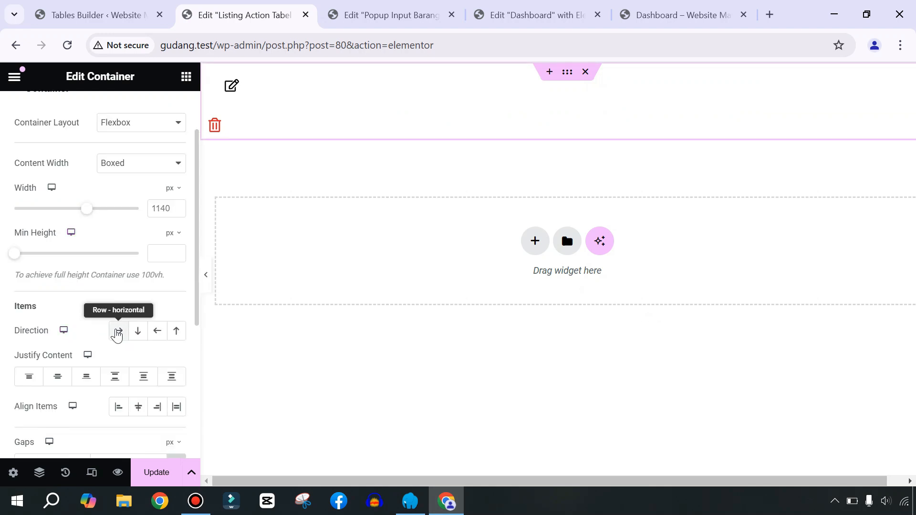
left_click(116, 333)
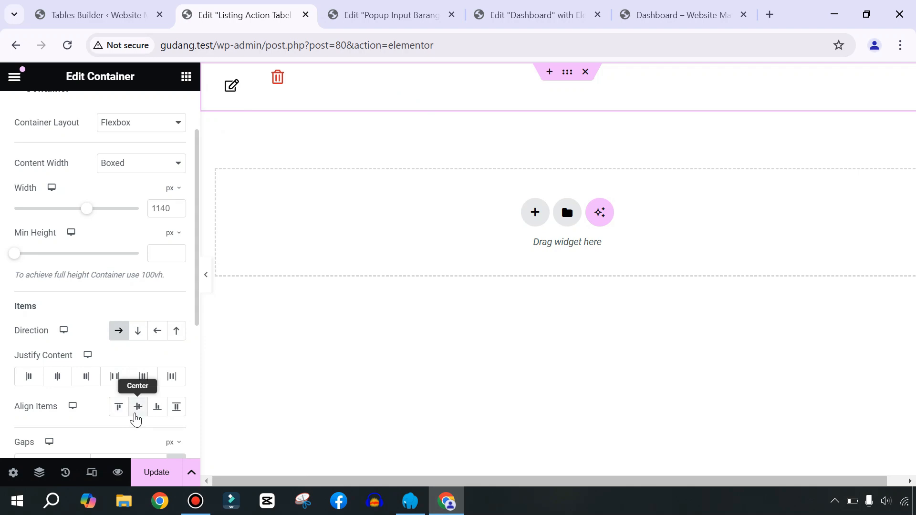
left_click(137, 407)
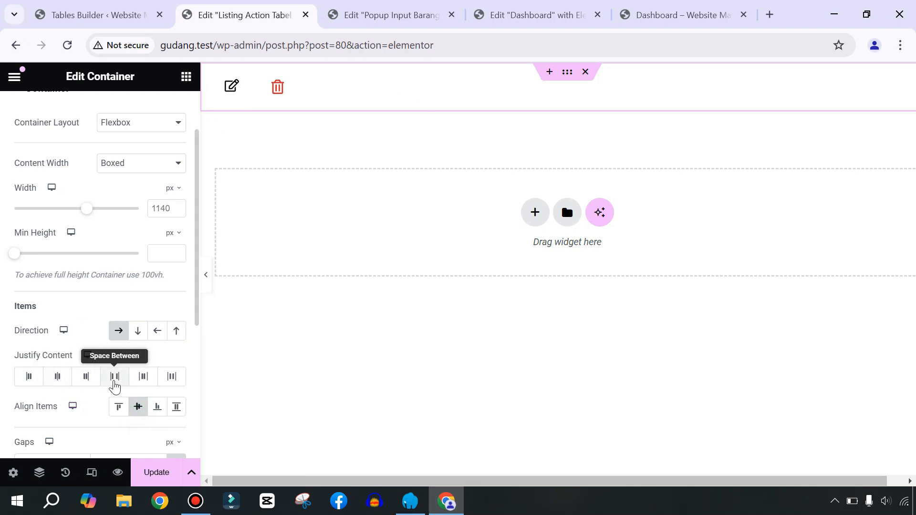
left_click(116, 378)
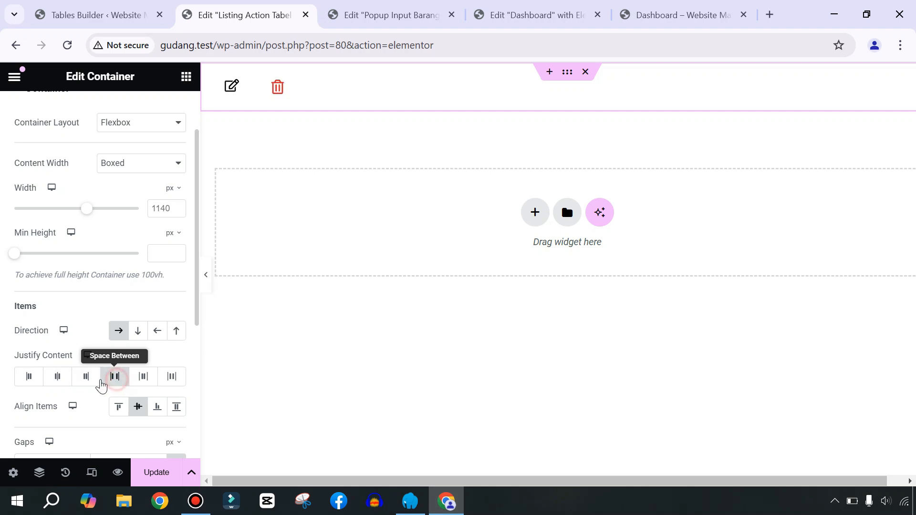
left_click(60, 380)
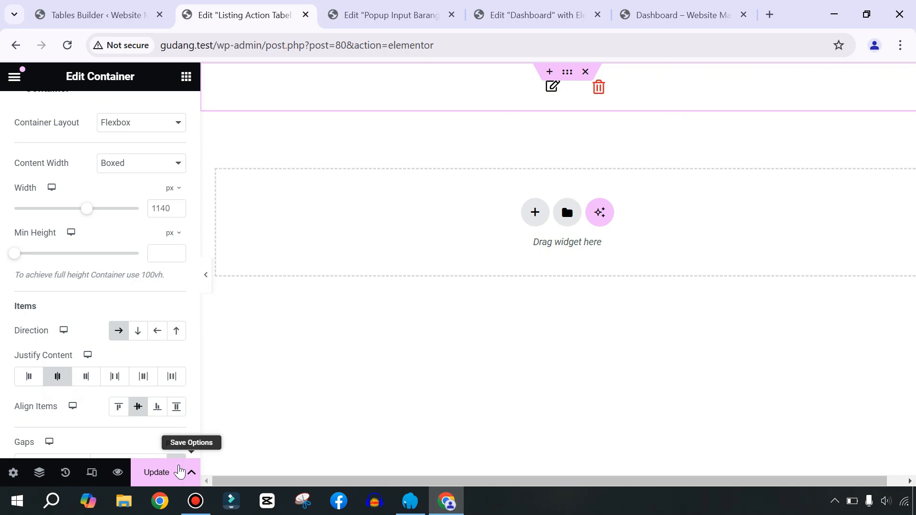
left_click(160, 473)
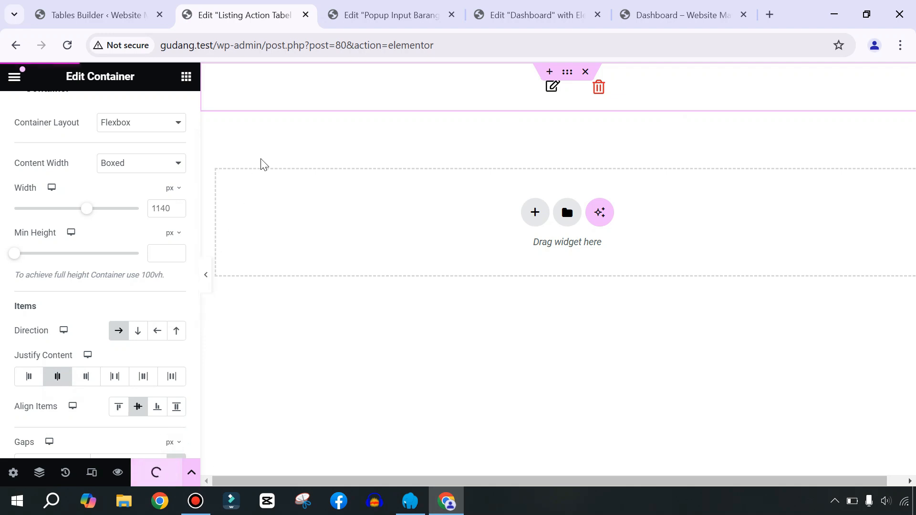
Check the Action column's available templates in the Tabel Data Barang table editor and reload the page to refresh them.
left_click(109, 15)
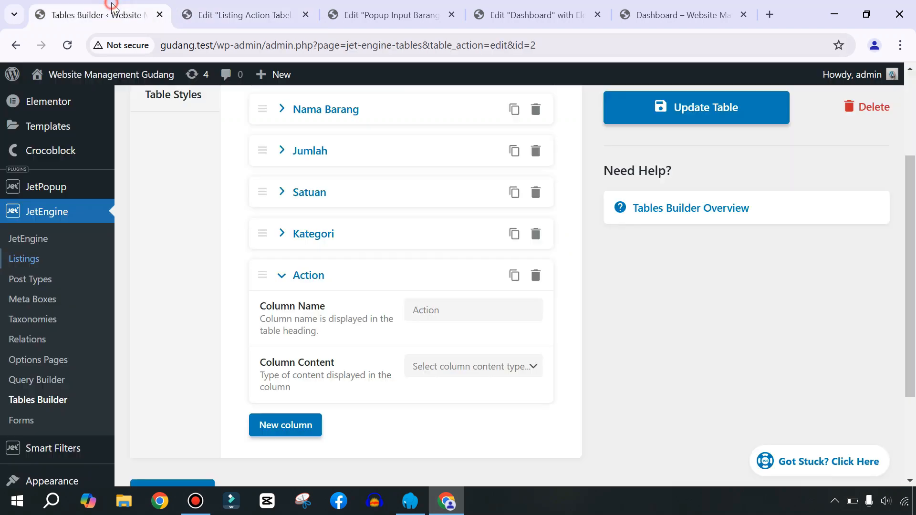
left_click(431, 368)
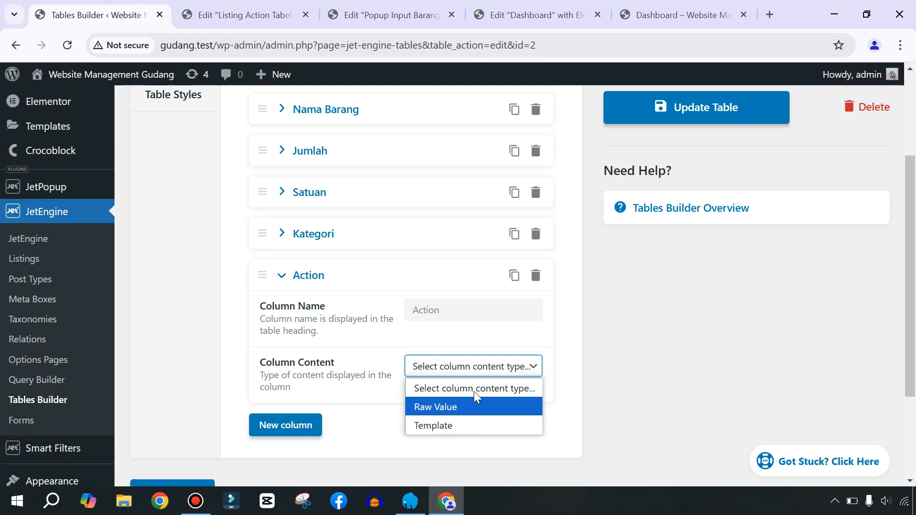
left_click(454, 425)
scroll(443, 382, "down", 3)
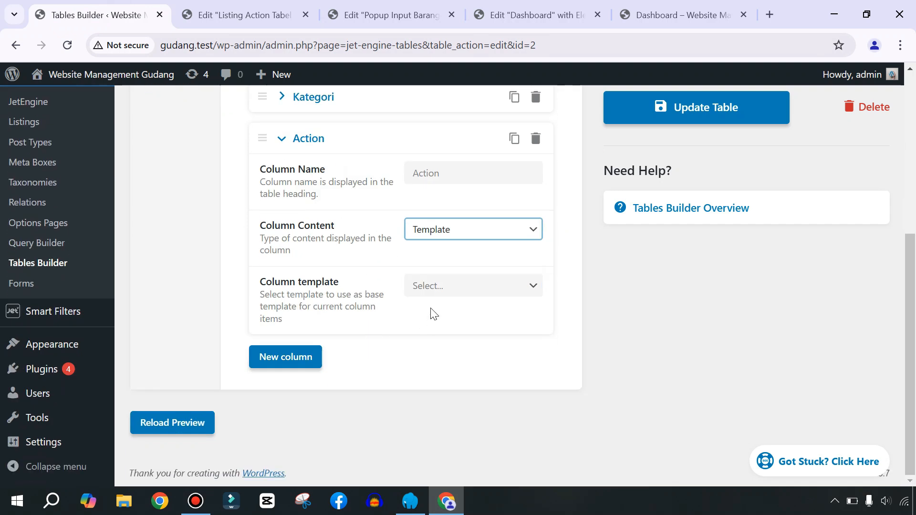
left_click(428, 287)
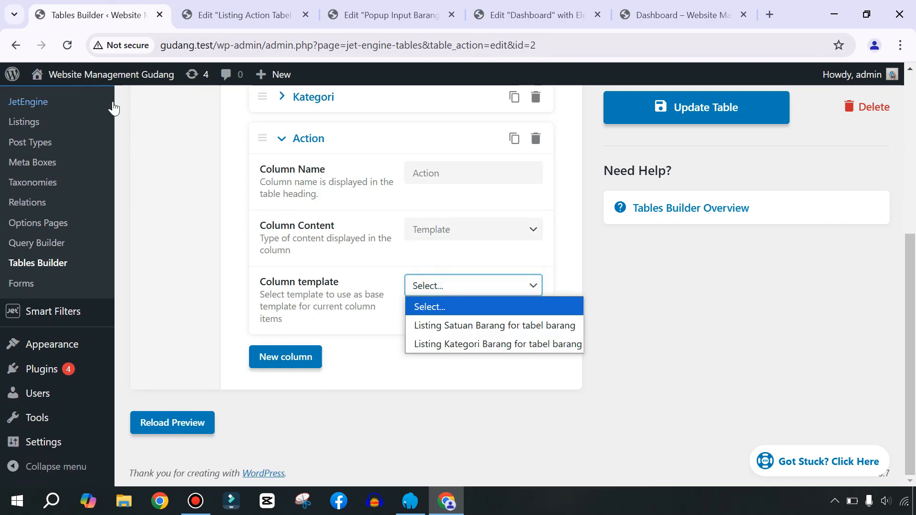
left_click(69, 43)
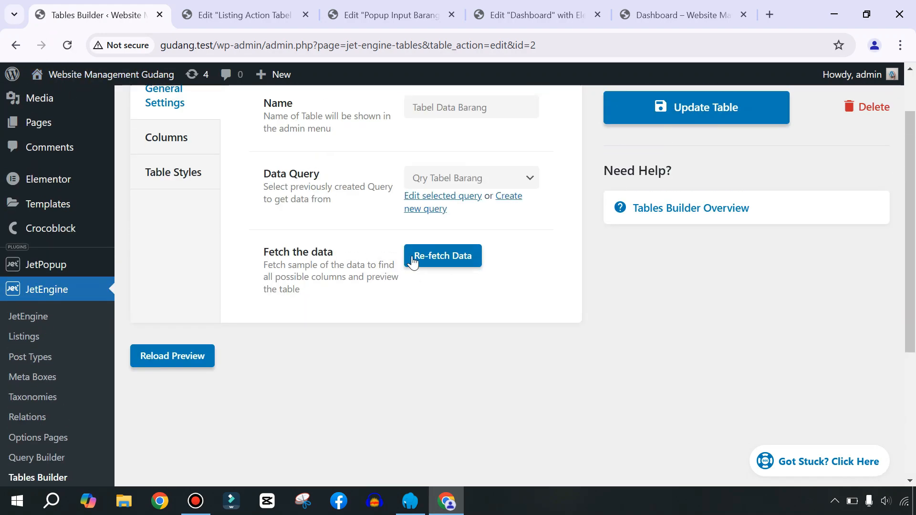
Set the Action column's content to Template, choose Listing Action Tabel Data Barang as its column template, and update the table.
left_click(164, 186)
scroll(310, 335, "down", 2)
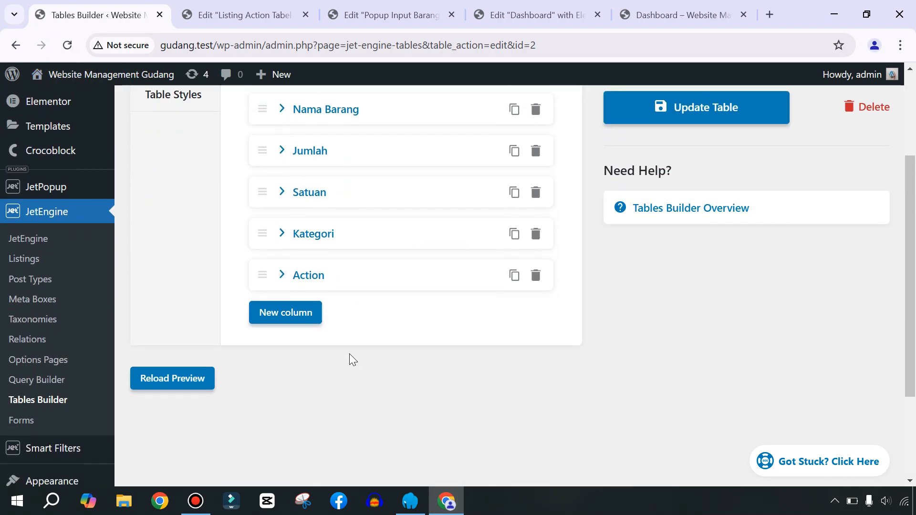
left_click(281, 275)
scroll(468, 268, "down", 3)
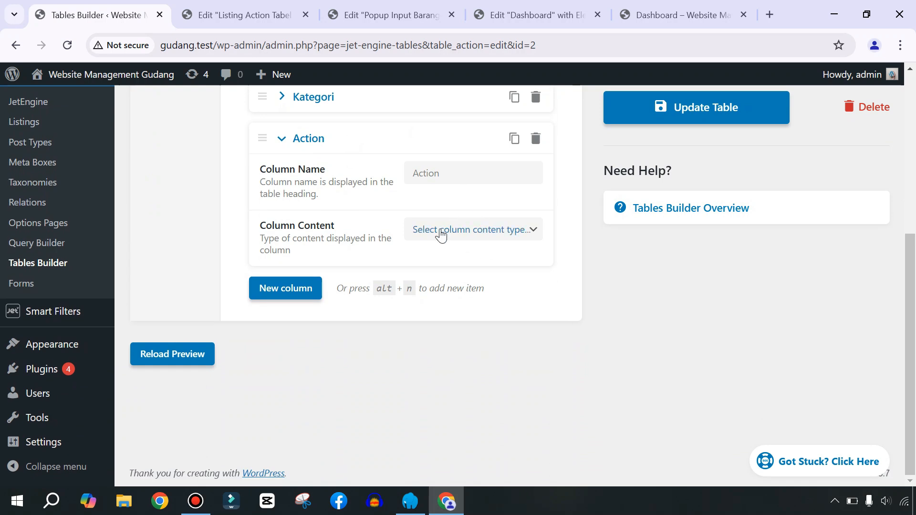
left_click(440, 231)
left_click(440, 287)
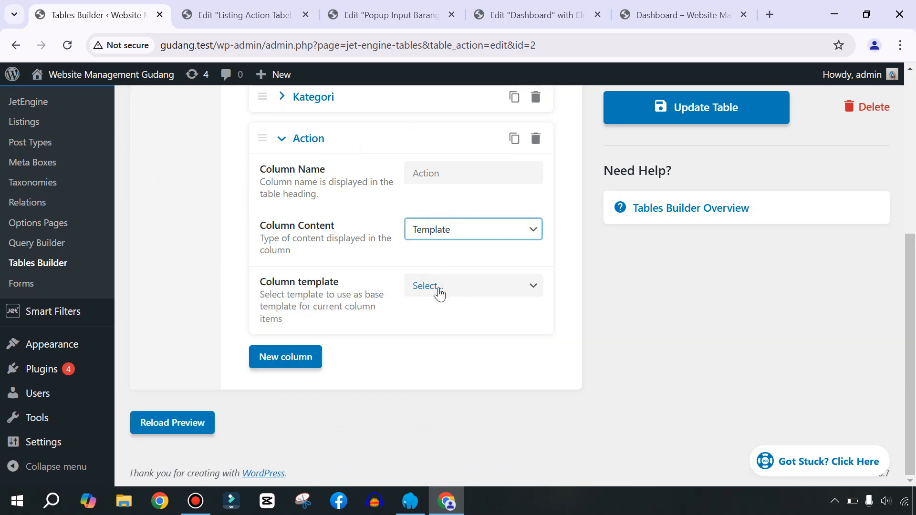
left_click(439, 288)
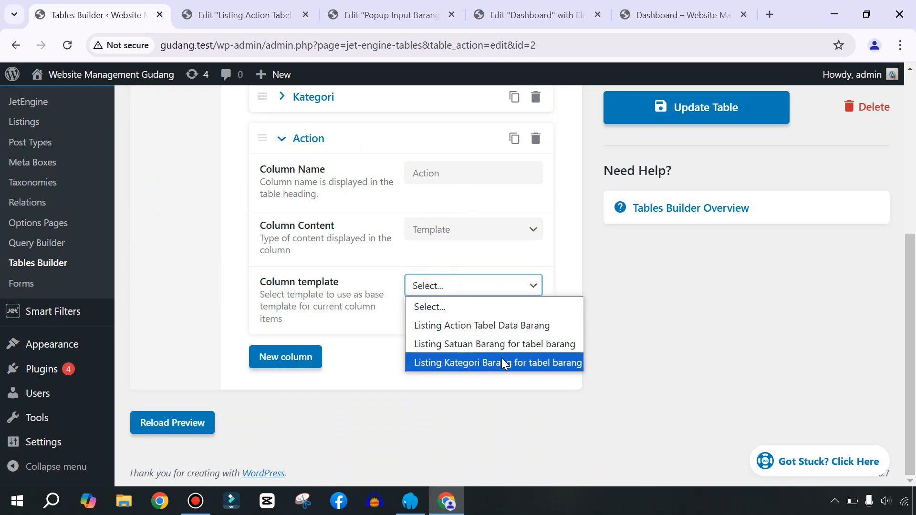
left_click(466, 329)
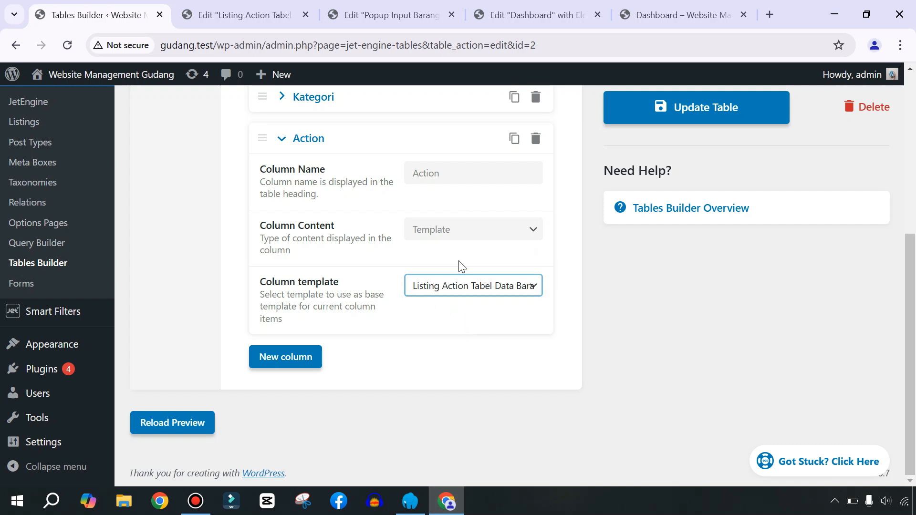
left_click(683, 115)
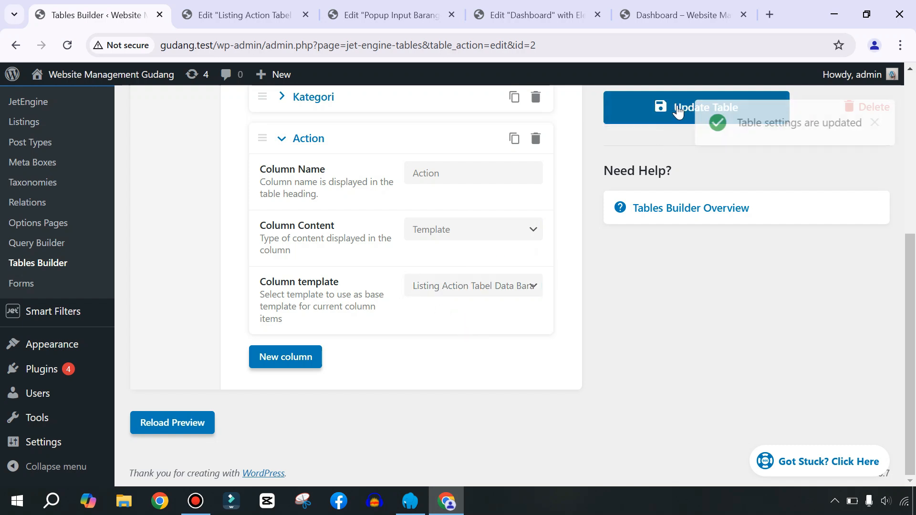
Reload the live Dashboard page and delete the Sunlight item with its Action column control, accepting the deletion confirmation.
left_click(656, 15)
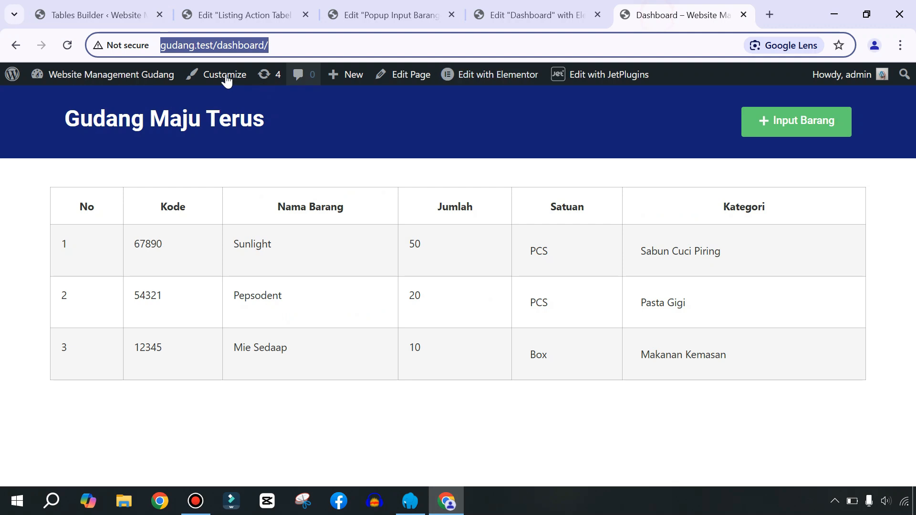
left_click(66, 45)
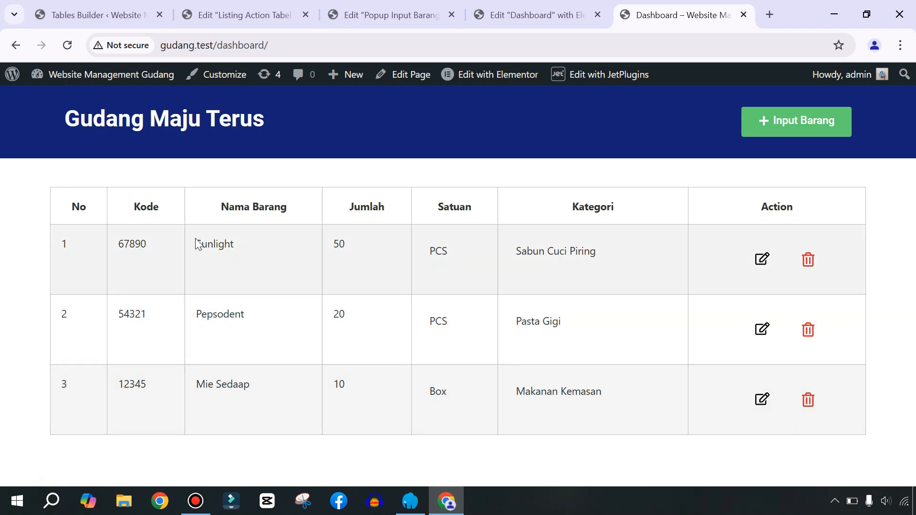
left_click_drag(195, 244, 279, 243)
left_click(278, 243)
left_click(808, 261)
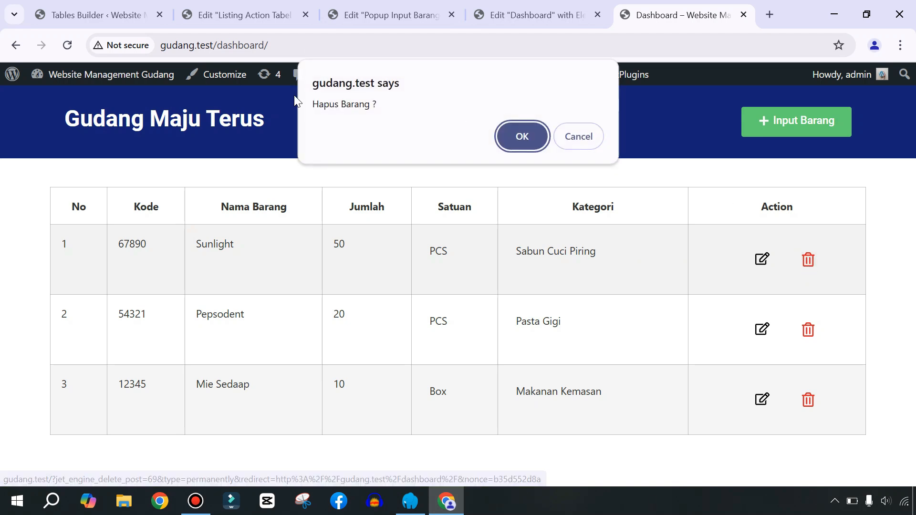
left_click(522, 139)
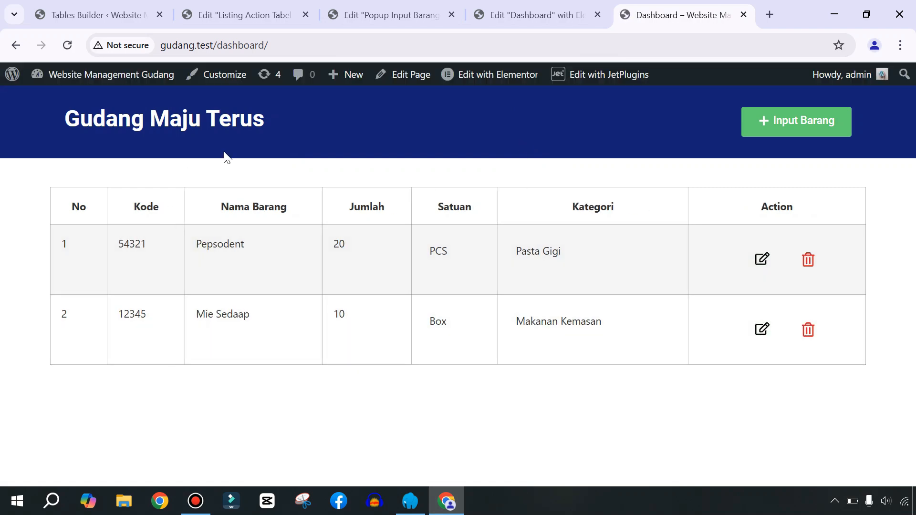
Open the WordPress All Posts list to check the posts after the deletion, and return to the live Dashboard page.
left_click(107, 14)
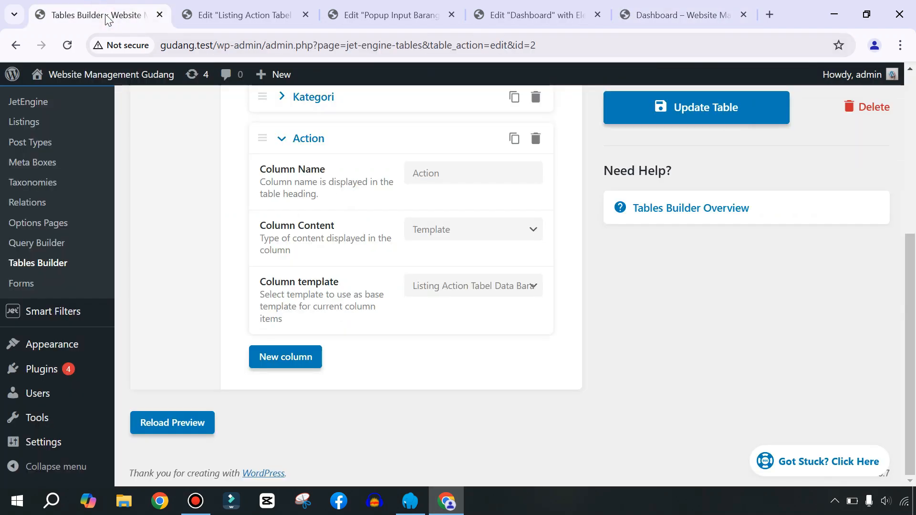
scroll(58, 315, "up", 6)
mouse_move(61, 145)
left_click(136, 145)
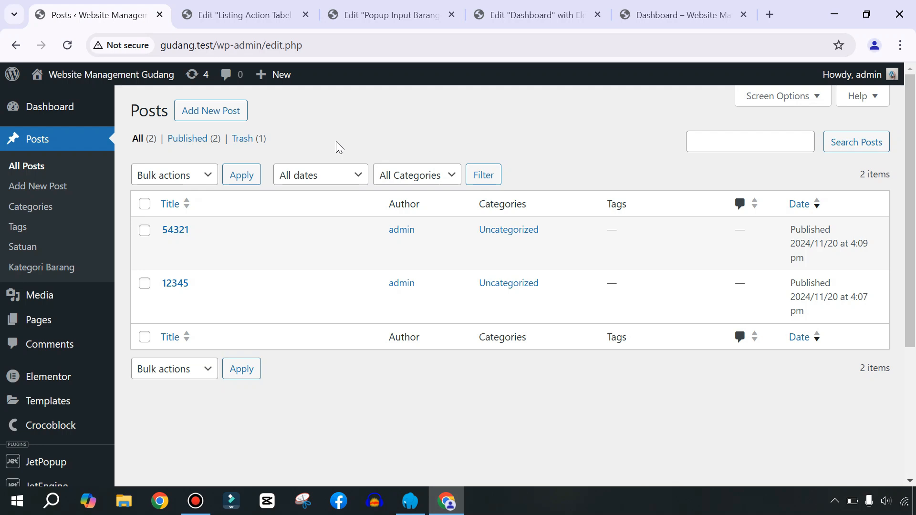
left_click(652, 27)
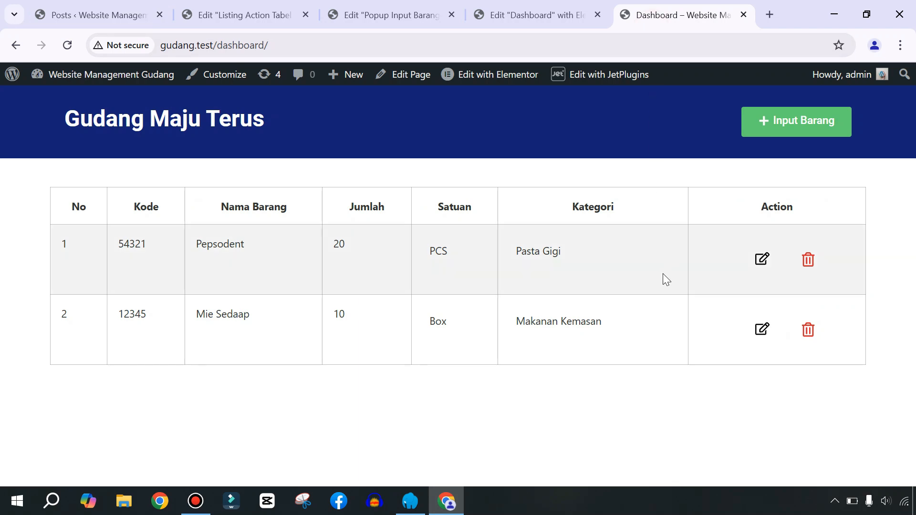